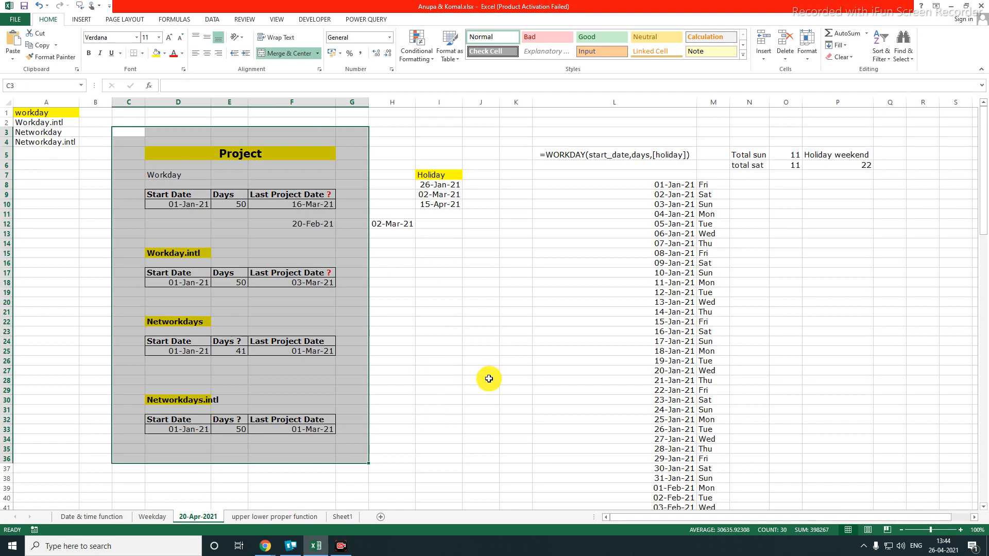
Switch to the upper lower proper function sheet and select the UPPER, PROPER and LOWER labels
{"action": "left_click", "coordinate": [263, 518]}
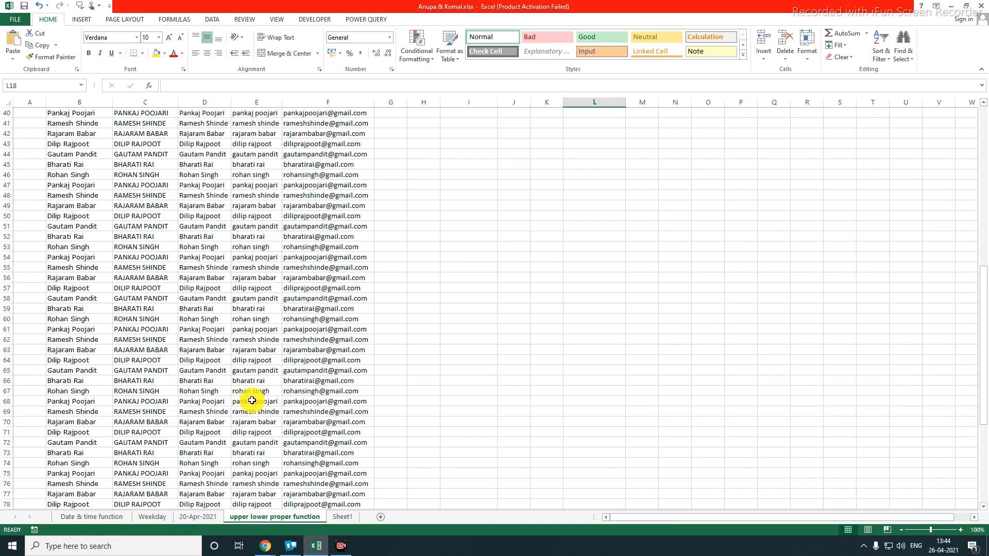
{"action": "scroll", "coordinate": [256, 391], "scroll_direction": "up", "scroll_amount": 13}
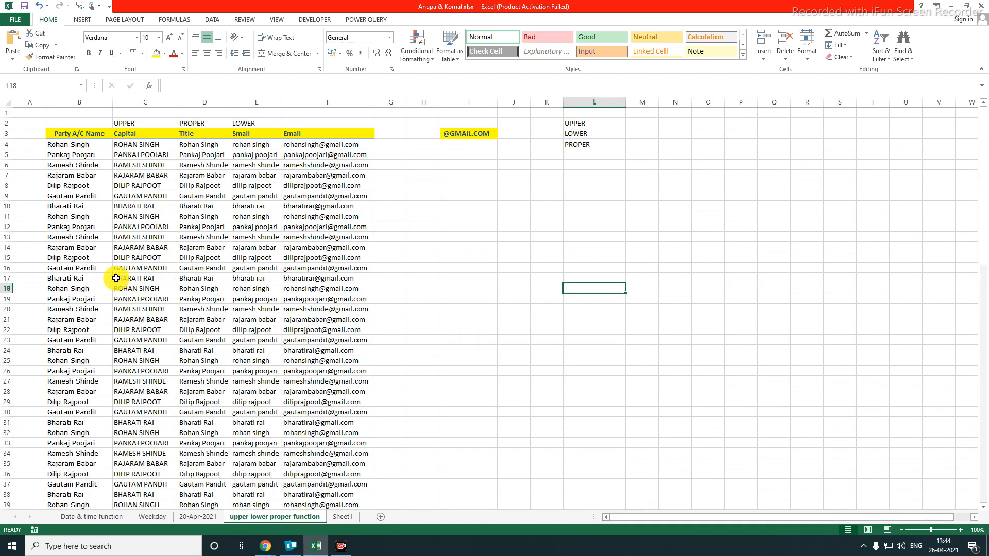
{"action": "left_click", "coordinate": [134, 123]}
{"action": "left_click_drag", "start_coordinate": [210, 119], "coordinate": [239, 123]}
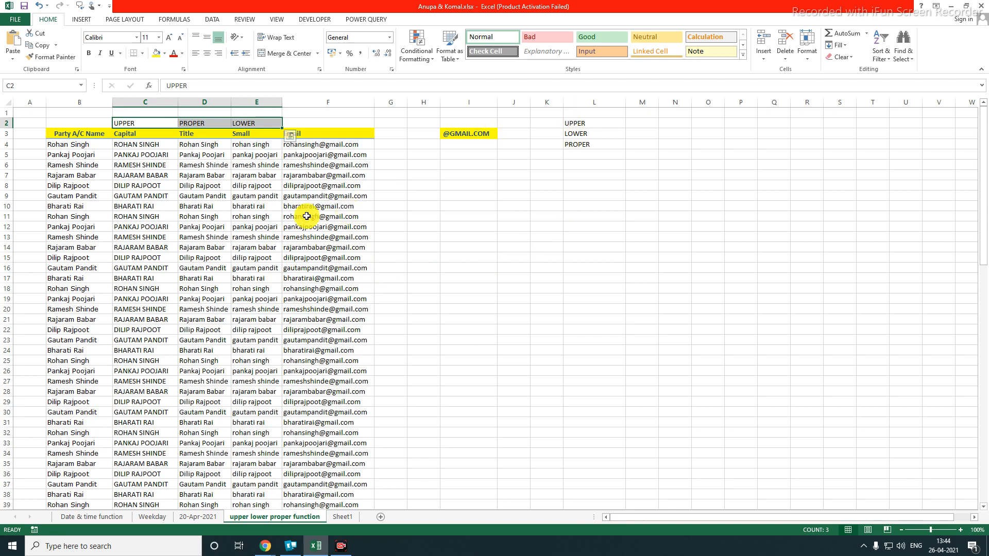
Inspect the original names and the UPPER, PROPER, LOWER and email formulas in row 4
{"action": "left_click", "coordinate": [320, 152]}
{"action": "left_click", "coordinate": [321, 146]}
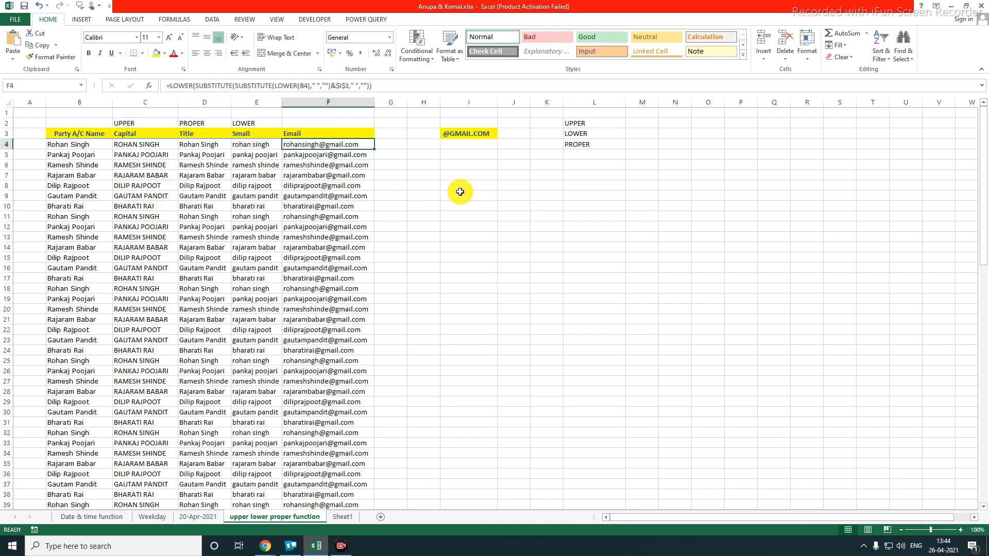
{"action": "left_click_drag", "start_coordinate": [54, 145], "coordinate": [90, 349]}
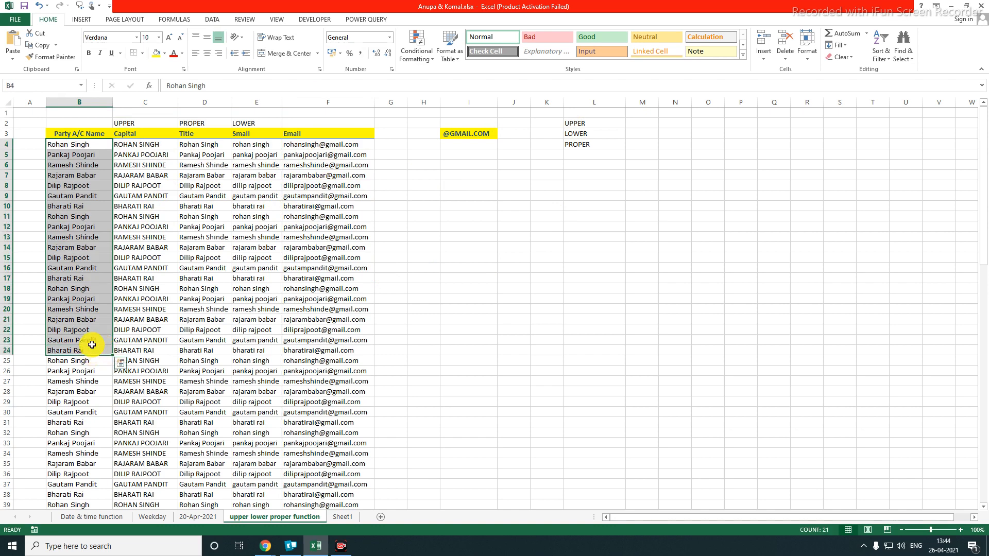
{"action": "left_click_drag", "start_coordinate": [133, 144], "coordinate": [127, 288]}
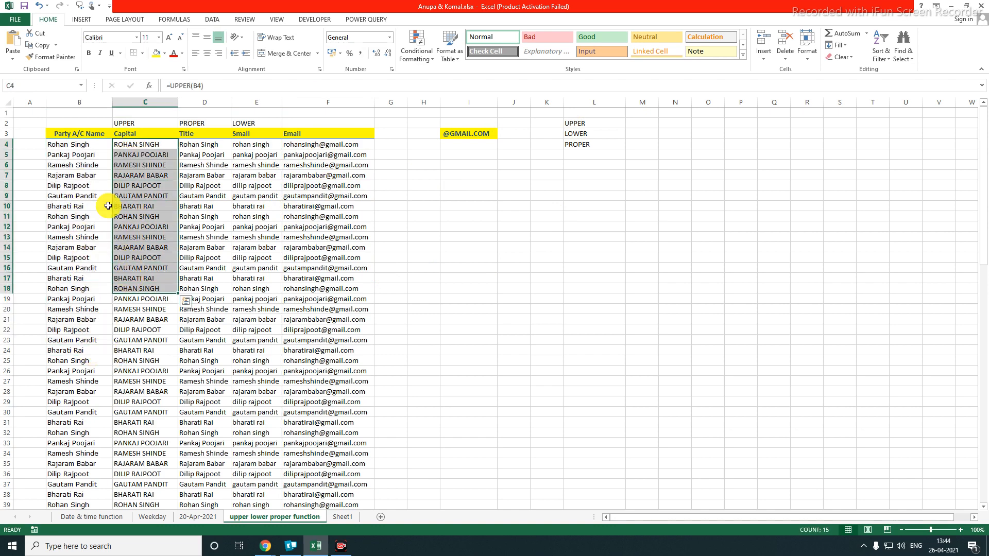
{"action": "left_click", "coordinate": [199, 144]}
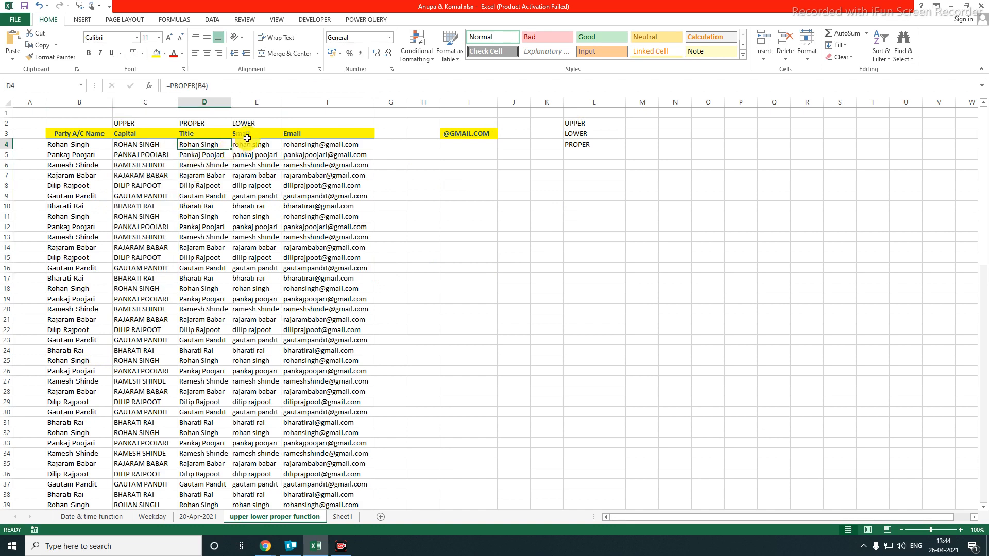
{"action": "left_click", "coordinate": [249, 148]}
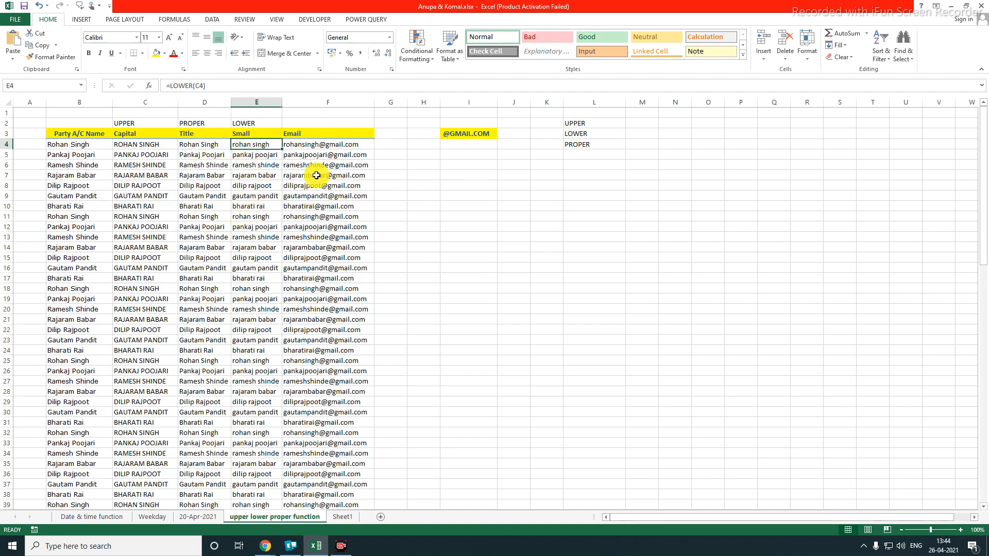
{"action": "left_click", "coordinate": [351, 148]}
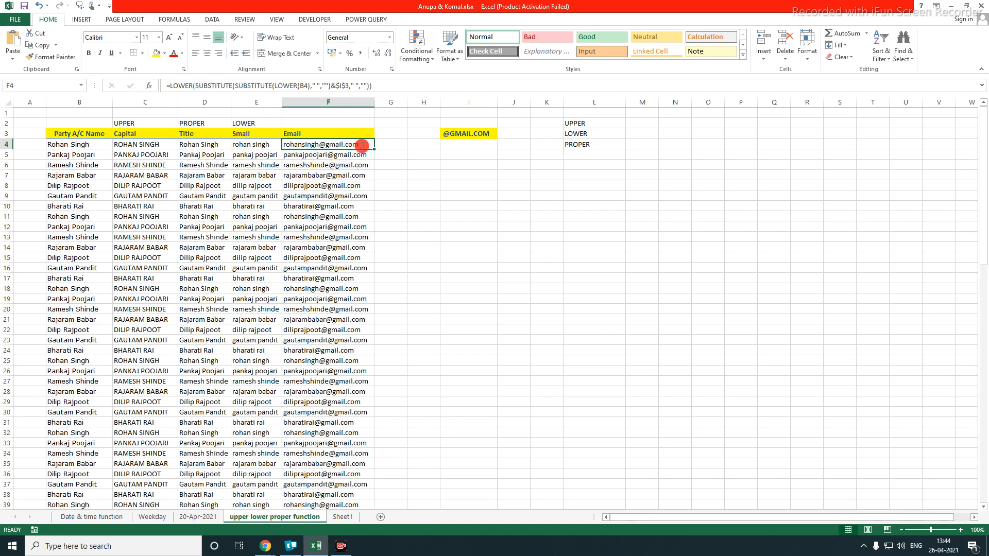
Review the SUBSTITUTE email formula in F4 and leave it unchanged
{"action": "double_click", "coordinate": [362, 146]}
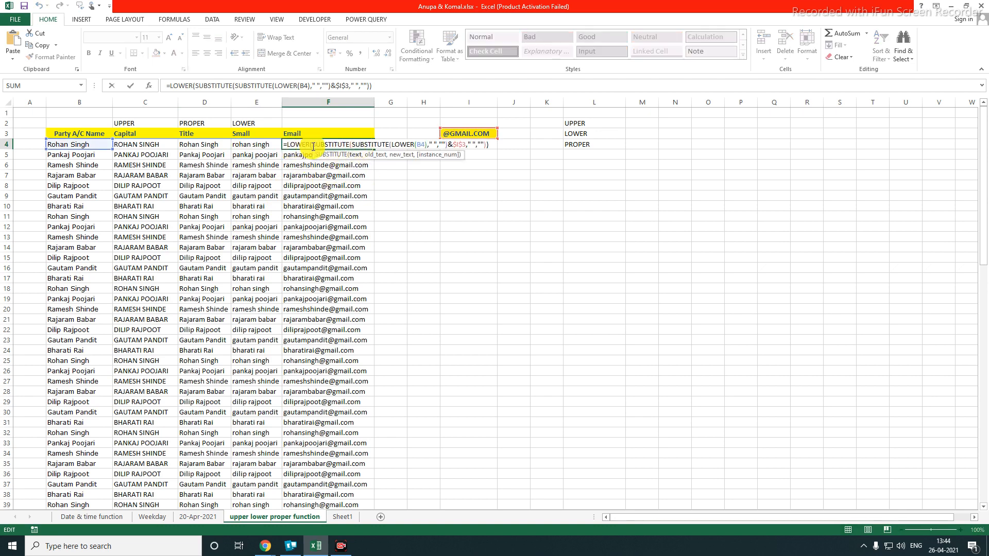
{"action": "left_click_drag", "start_coordinate": [313, 147], "coordinate": [416, 147]}
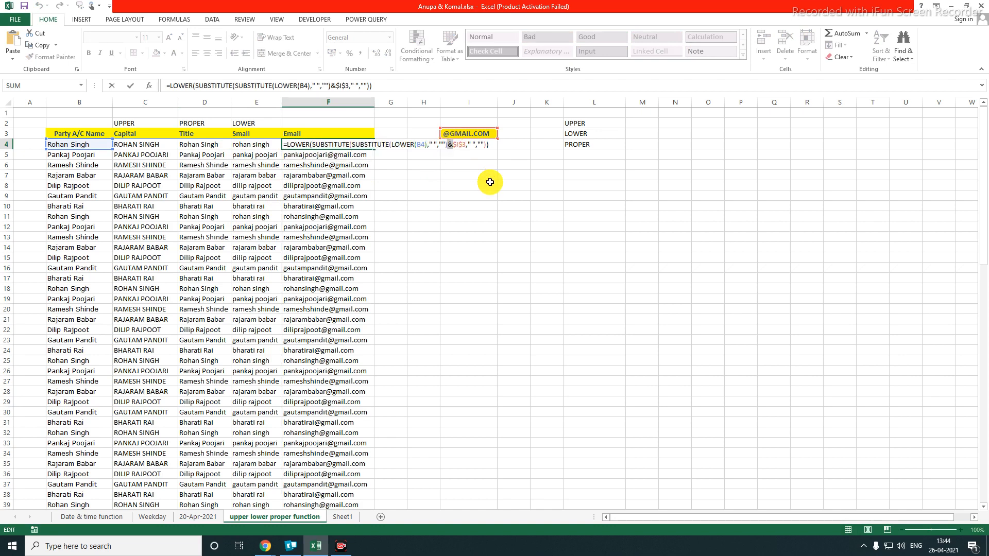
{"action": "key", "text": "Return"}
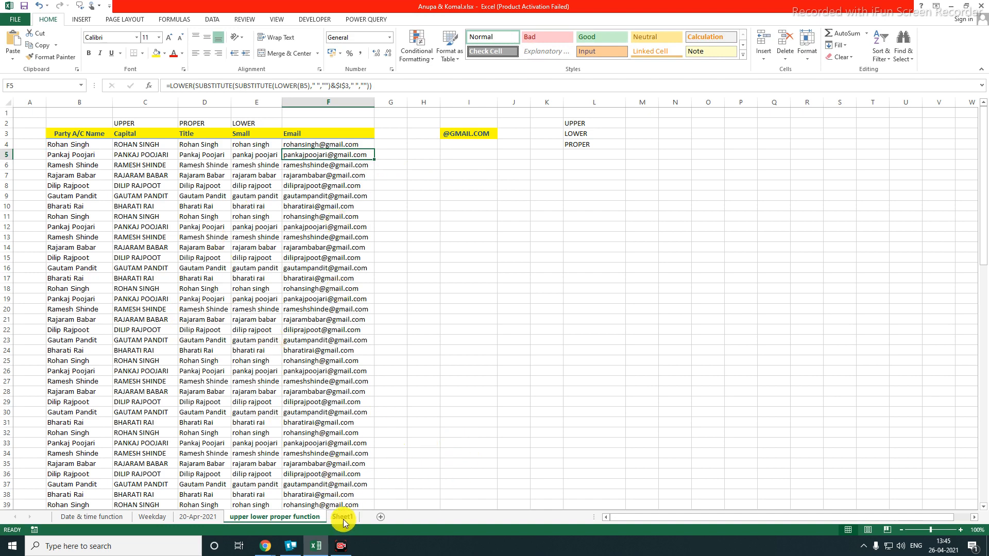
Go to Sheet1 and widen column F to fit the full names
{"action": "left_click", "coordinate": [417, 195]}
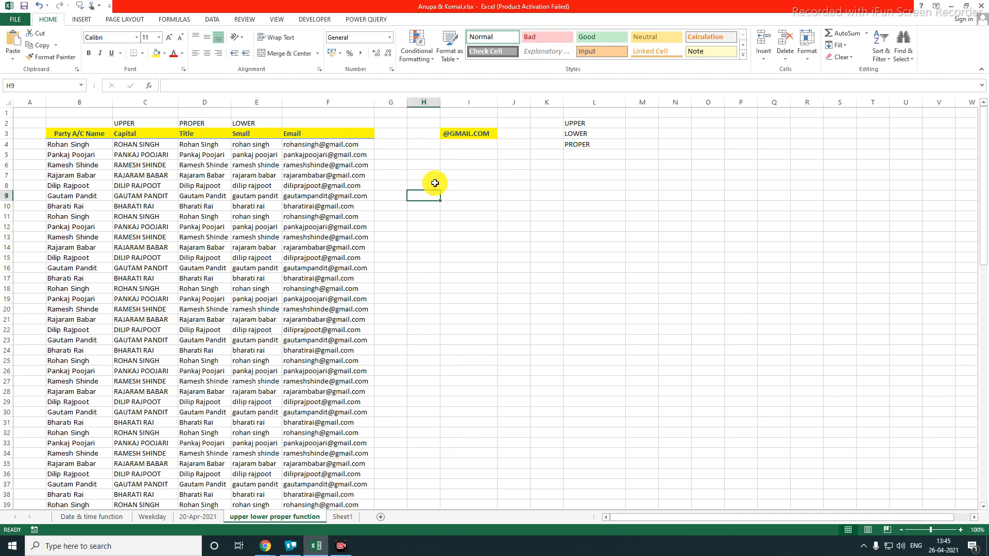
{"action": "left_click", "coordinate": [342, 517]}
{"action": "left_click", "coordinate": [567, 410]}
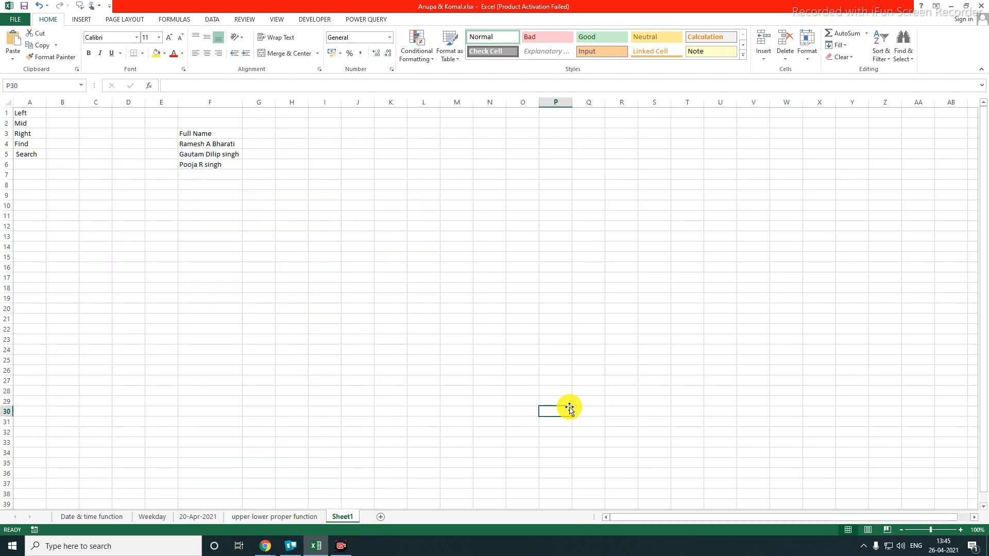
{"action": "left_click_drag", "start_coordinate": [242, 101], "coordinate": [263, 102]}
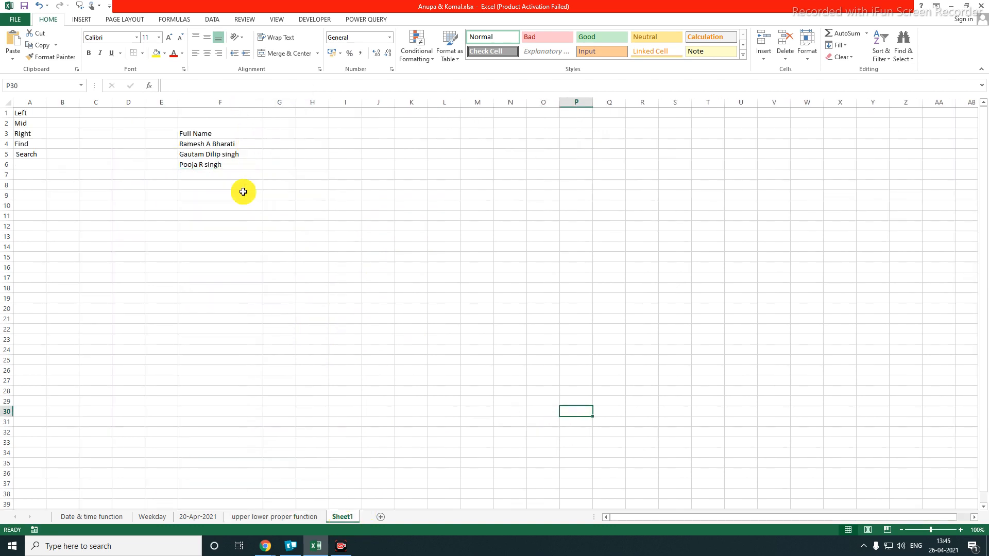
{"action": "left_click_drag", "start_coordinate": [31, 123], "coordinate": [30, 146]}
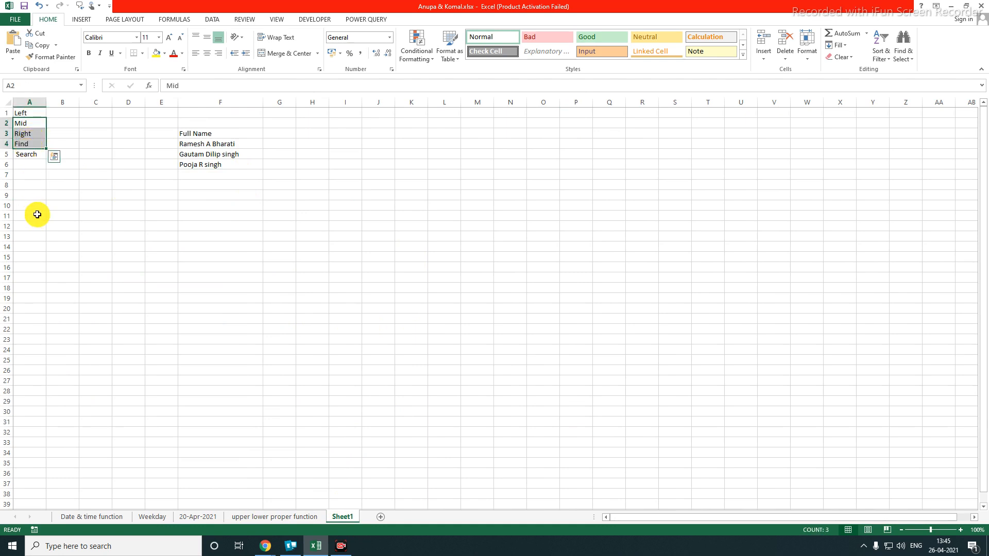
{"action": "left_click", "coordinate": [605, 402]}
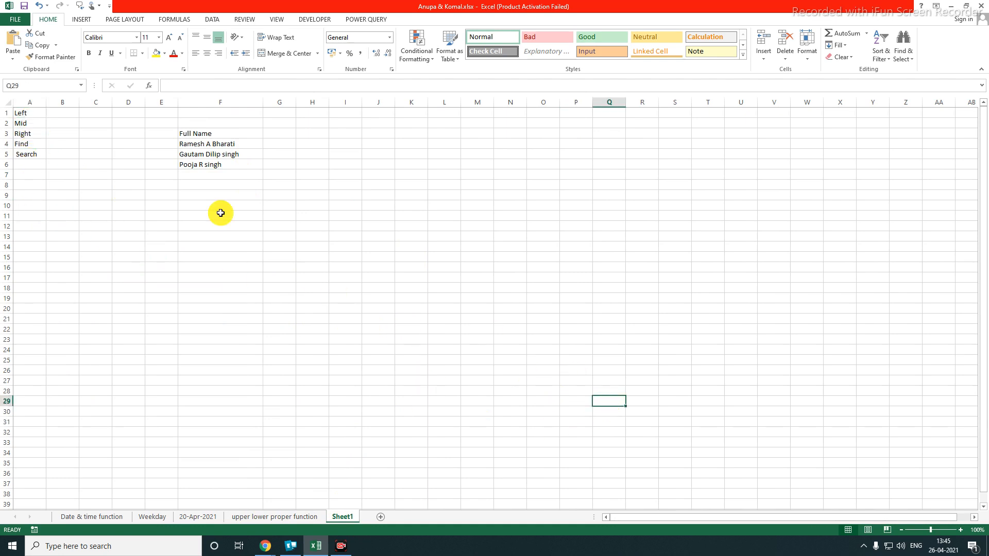
Set the whole sheet's font to Verdana at size 18
{"action": "left_click", "coordinate": [9, 102]}
{"action": "left_click", "coordinate": [120, 35]}
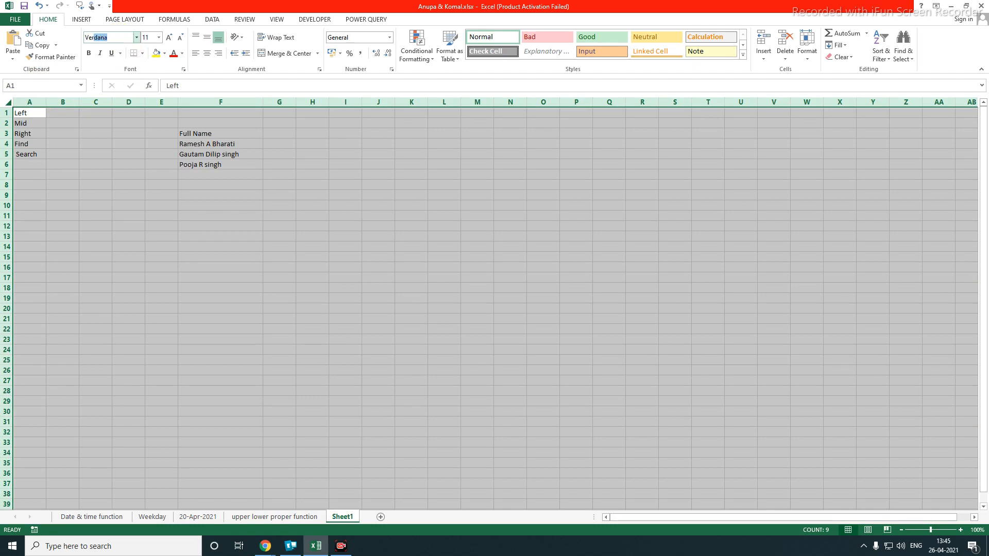
{"action": "key", "text": "Return"}
{"action": "left_click", "coordinate": [98, 210]}
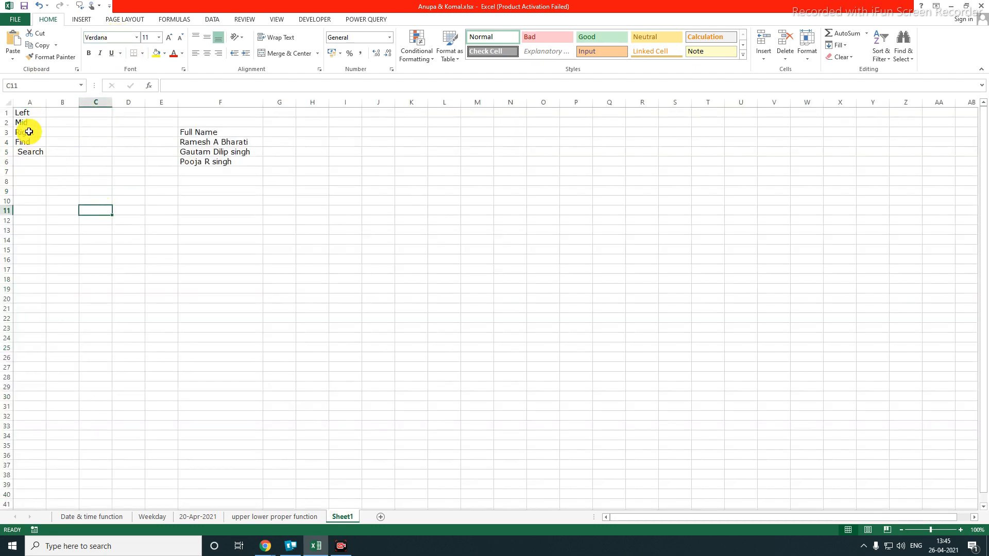
{"action": "left_click", "coordinate": [9, 103]}
{"action": "left_click", "coordinate": [170, 40]}
{"action": "left_click", "coordinate": [169, 39]}
{"action": "left_click", "coordinate": [170, 39]}
{"action": "left_click", "coordinate": [170, 39]}
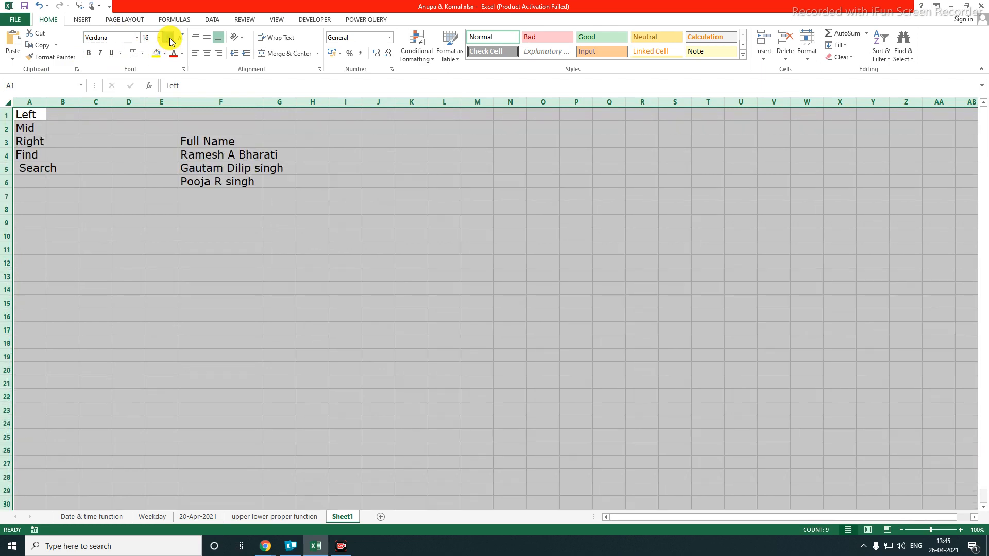
{"action": "left_click", "coordinate": [302, 301]}
Widen column F further so the enlarged full names fit, and review them
{"action": "left_click_drag", "start_coordinate": [262, 104], "coordinate": [317, 143]}
{"action": "left_click", "coordinate": [285, 222]}
{"action": "left_click_drag", "start_coordinate": [203, 159], "coordinate": [198, 203]}
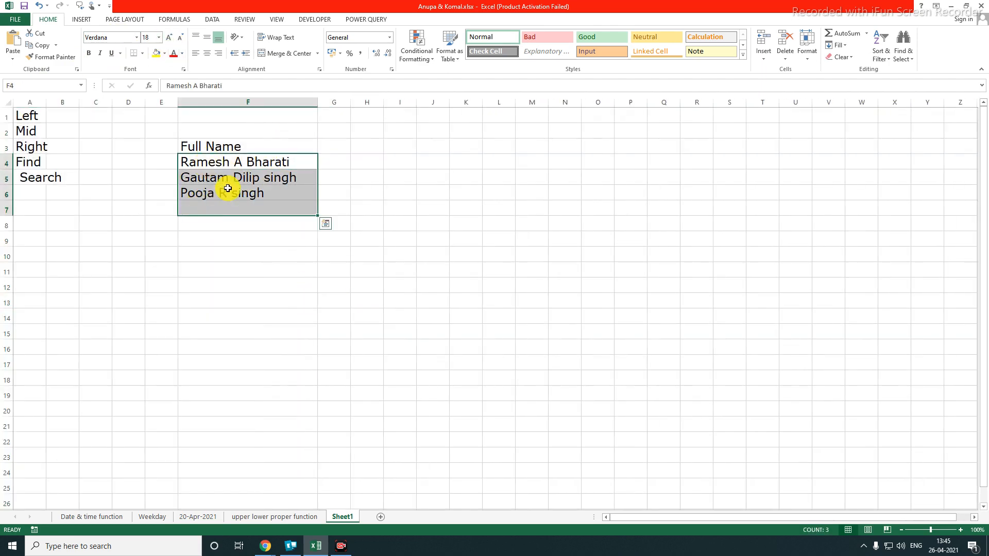
{"action": "left_click", "coordinate": [222, 172]}
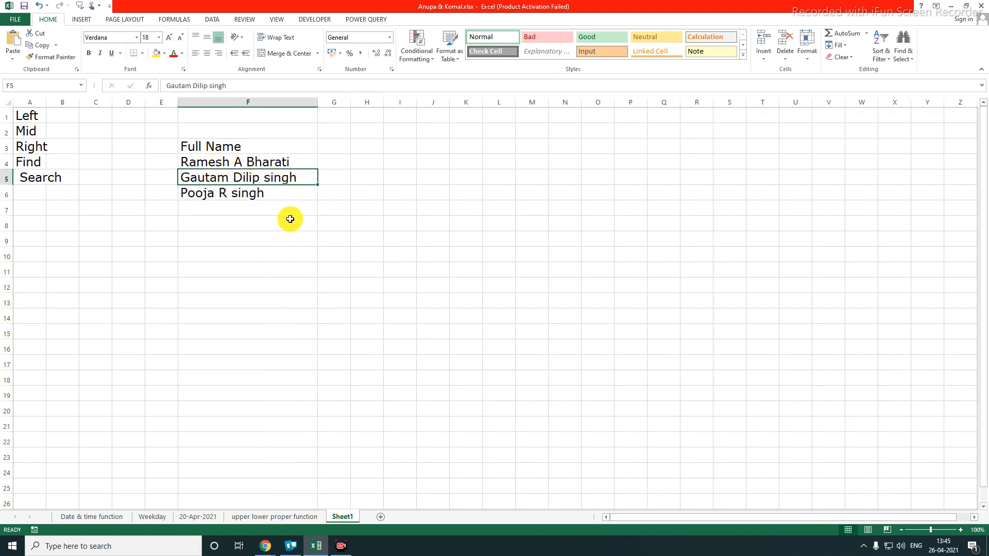
{"action": "left_click", "coordinate": [234, 261]}
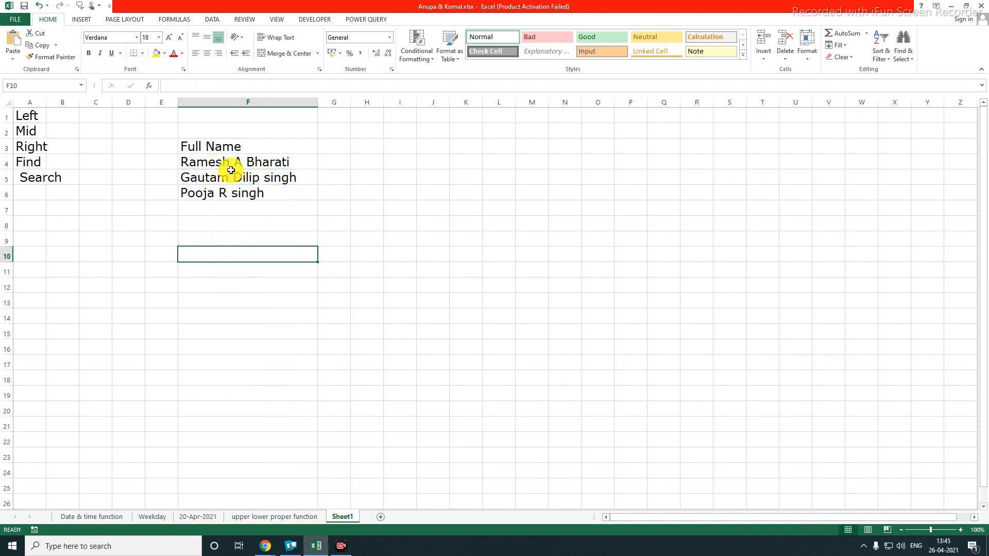
{"action": "left_click_drag", "start_coordinate": [236, 161], "coordinate": [243, 189]}
{"action": "left_click", "coordinate": [427, 238]}
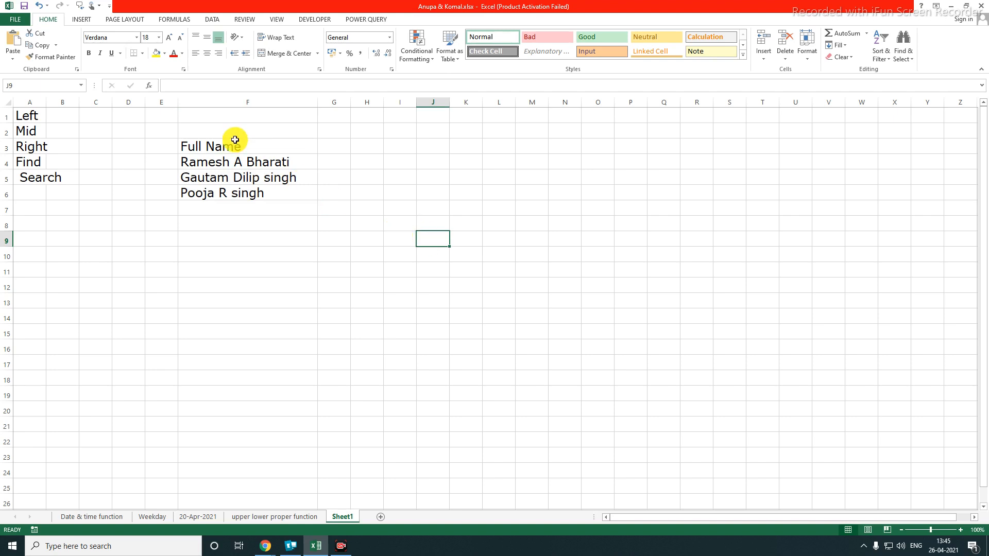
{"action": "left_click", "coordinate": [330, 147]}
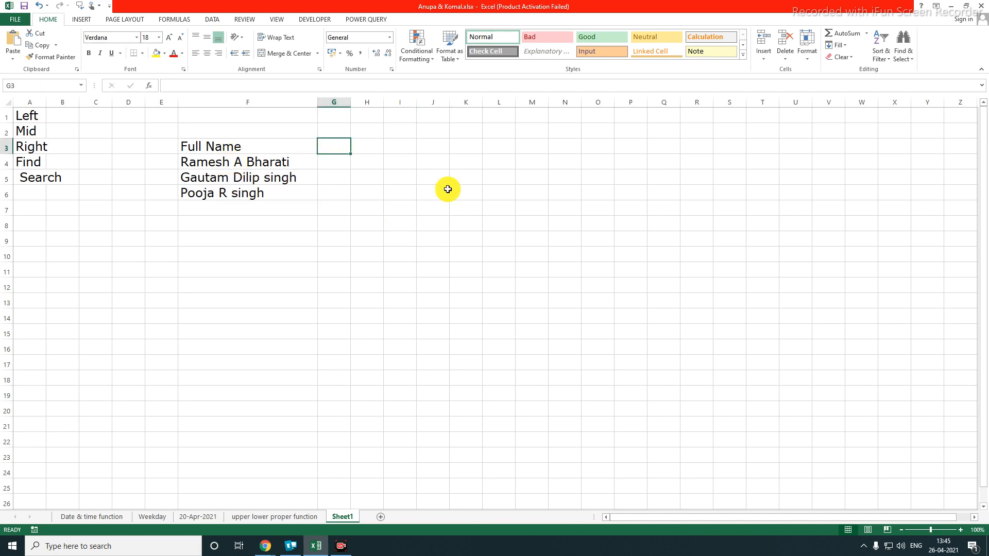
Add F_name, M_Name and SurName headings in G3:I3, fitting each column to its heading
{"action": "type", "text": "f"}
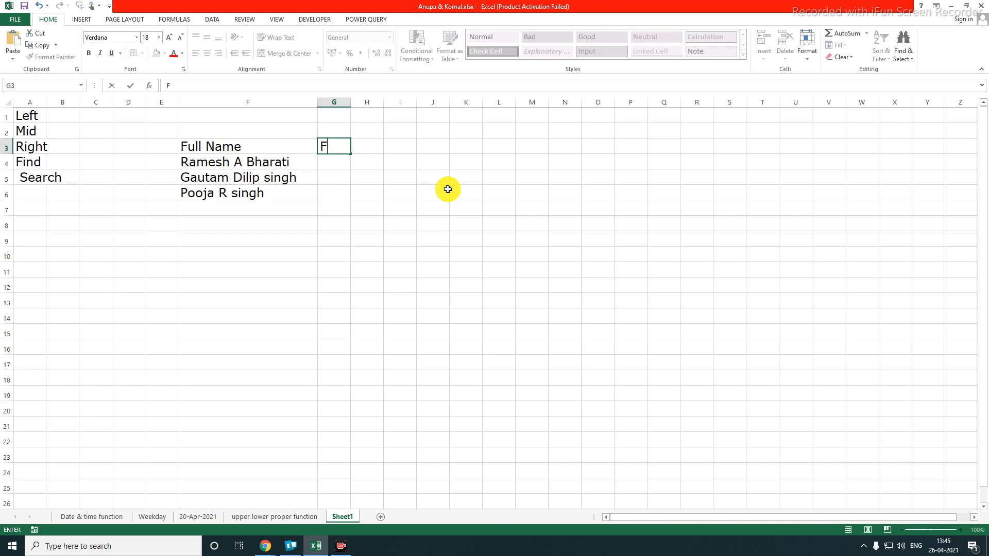
{"action": "key", "text": "Tab"}
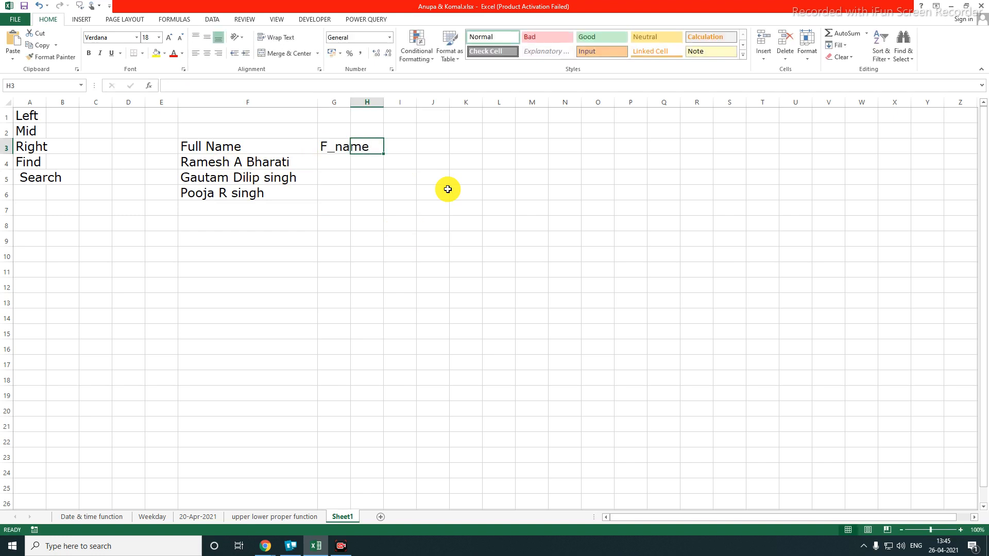
{"action": "left_click_drag", "start_coordinate": [351, 102], "coordinate": [373, 102]}
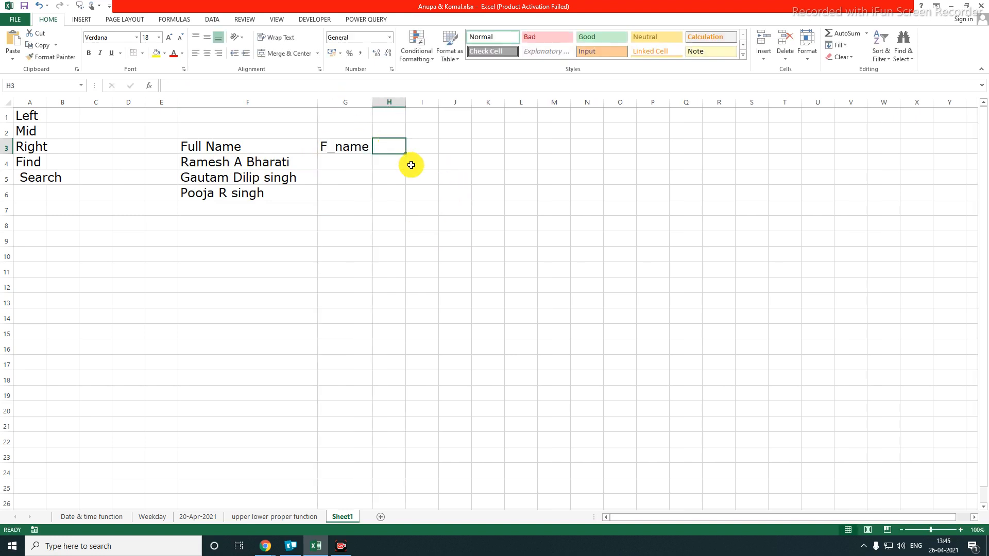
{"action": "type", "text": "M_Name"}
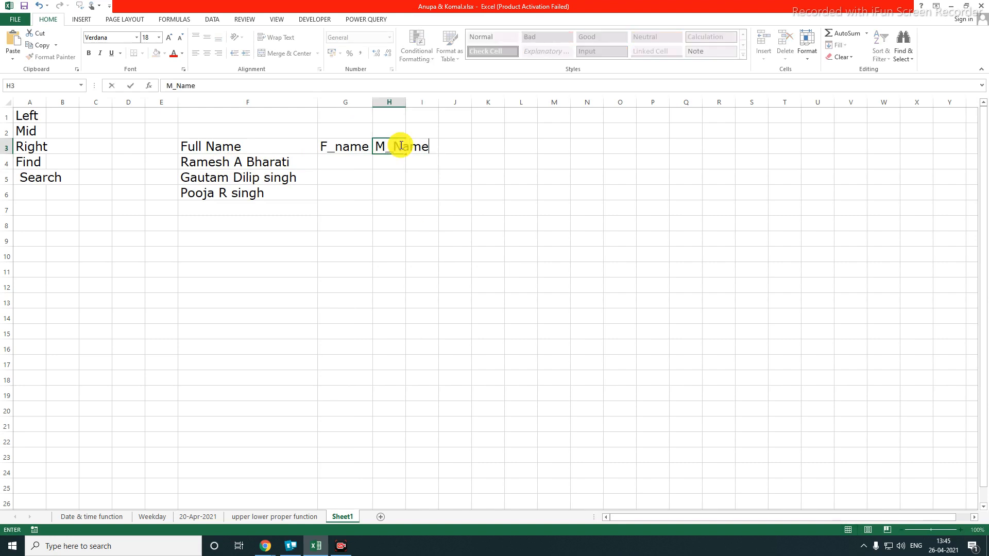
{"action": "key", "text": "Return"}
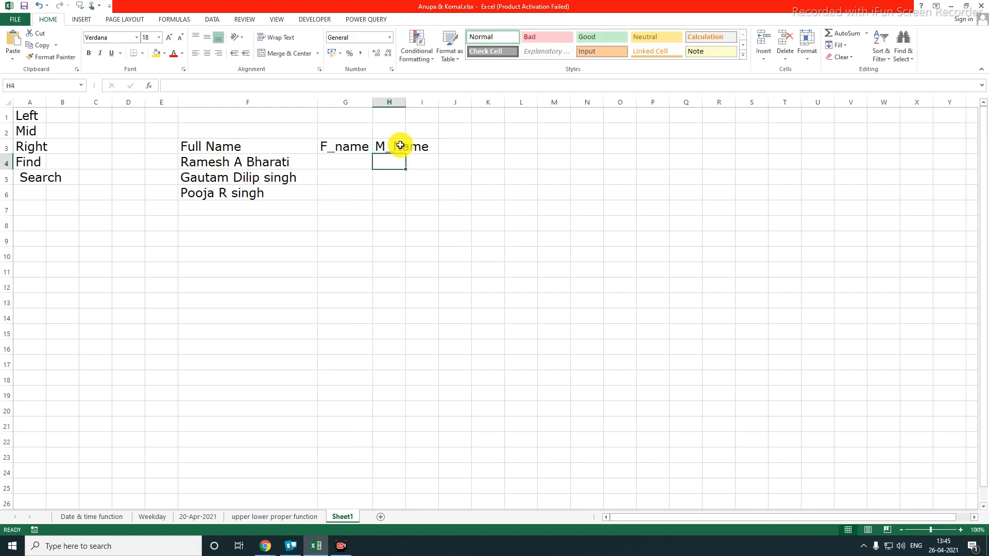
{"action": "double_click", "coordinate": [405, 102]}
{"action": "left_click", "coordinate": [453, 147]}
{"action": "type", "text": "sur"}
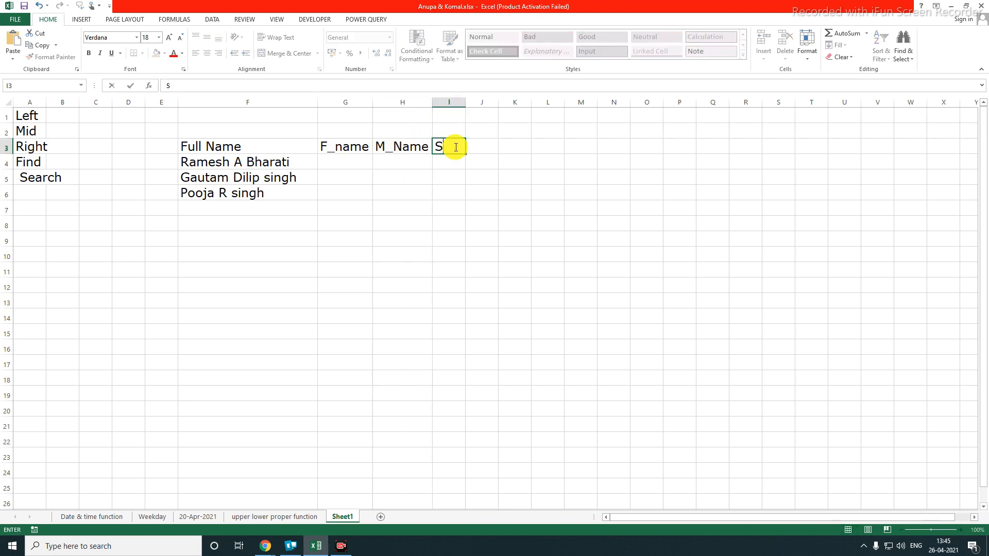
{"action": "key", "text": "Return"}
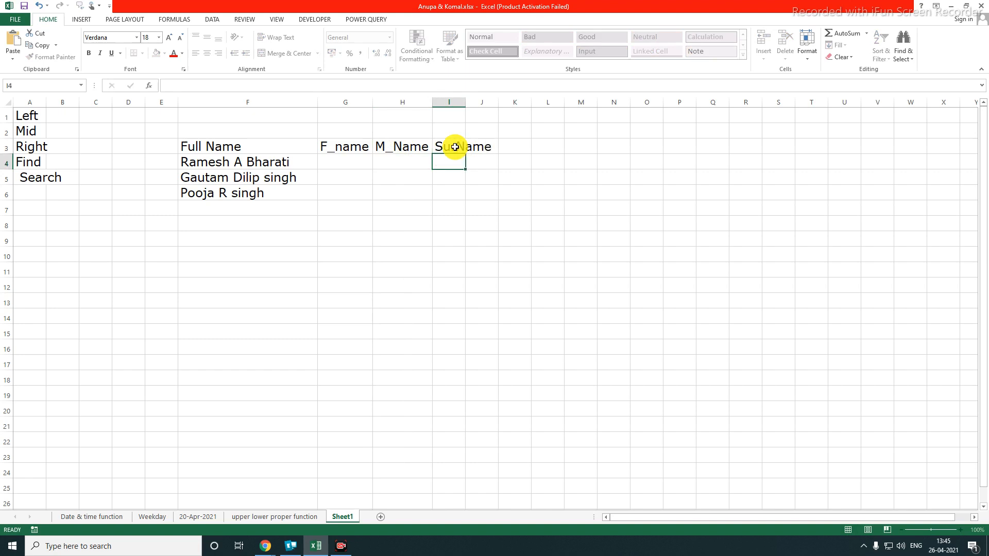
{"action": "double_click", "coordinate": [466, 102]}
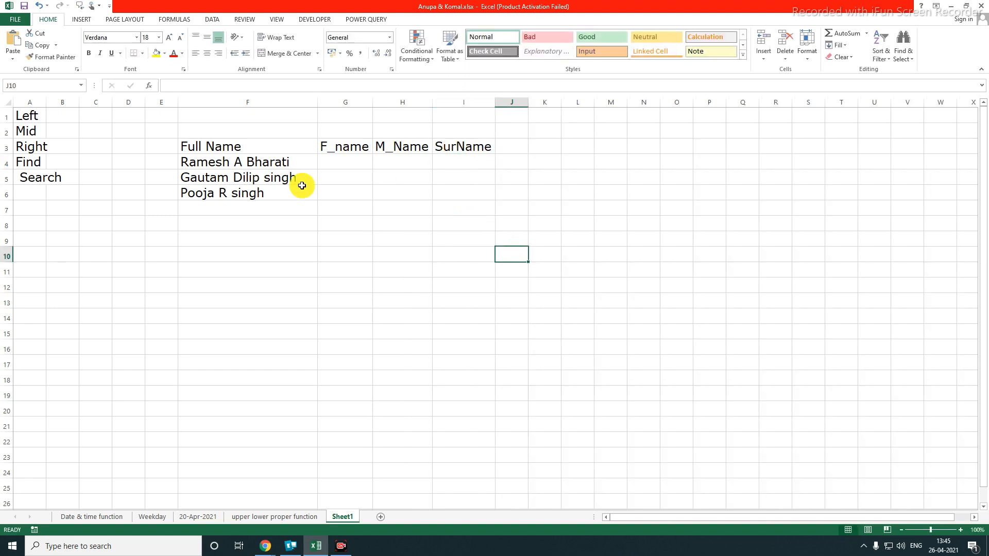
{"action": "left_click_drag", "start_coordinate": [225, 164], "coordinate": [232, 193]}
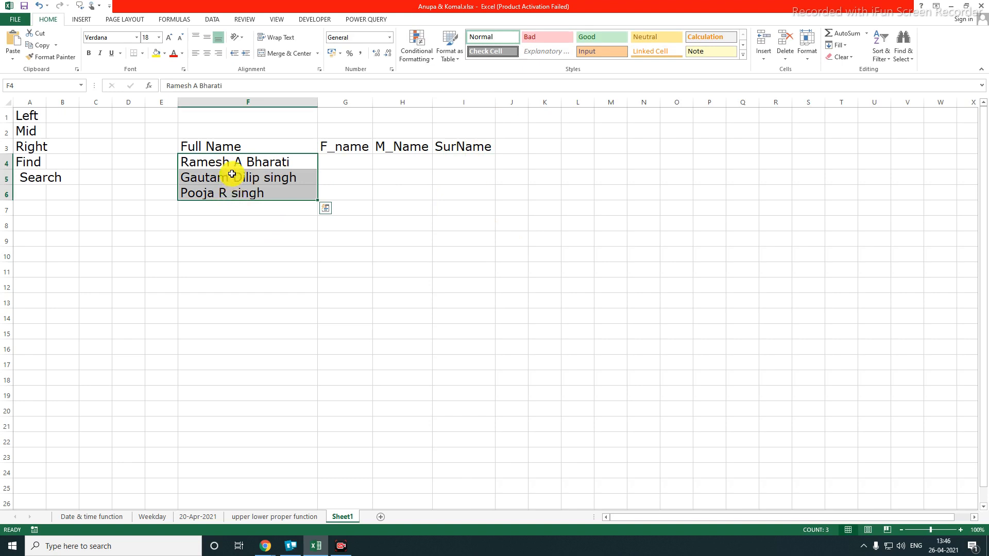
{"action": "left_click", "coordinate": [334, 164]}
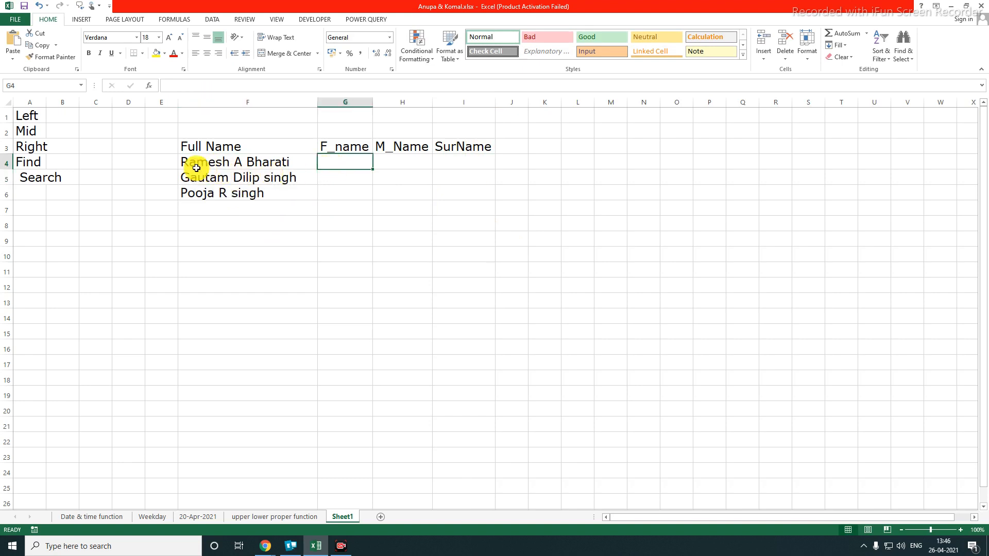
{"action": "left_click", "coordinate": [211, 163]}
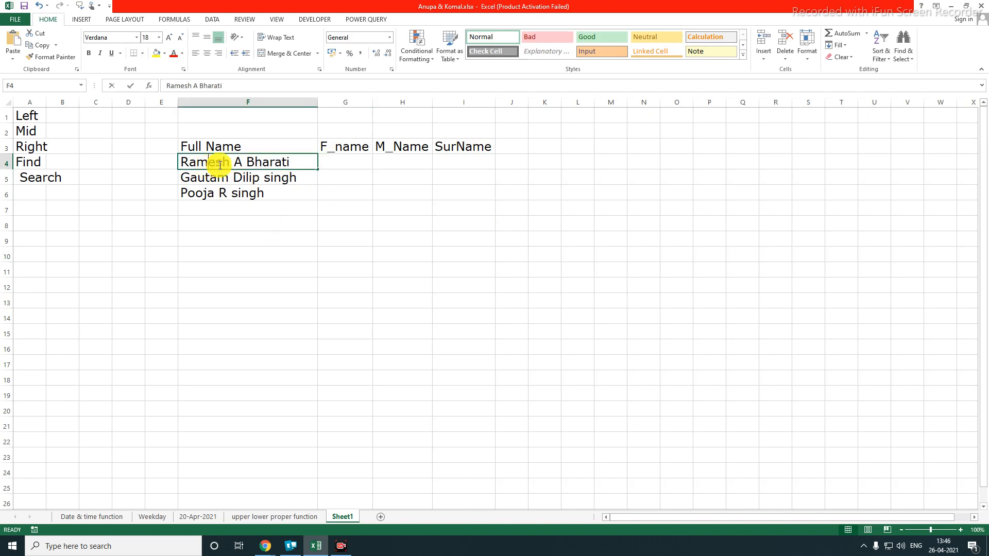
{"action": "double_click", "coordinate": [227, 162]}
{"action": "left_click_drag", "start_coordinate": [149, 162], "coordinate": [142, 163]}
{"action": "key", "text": "Escape"}
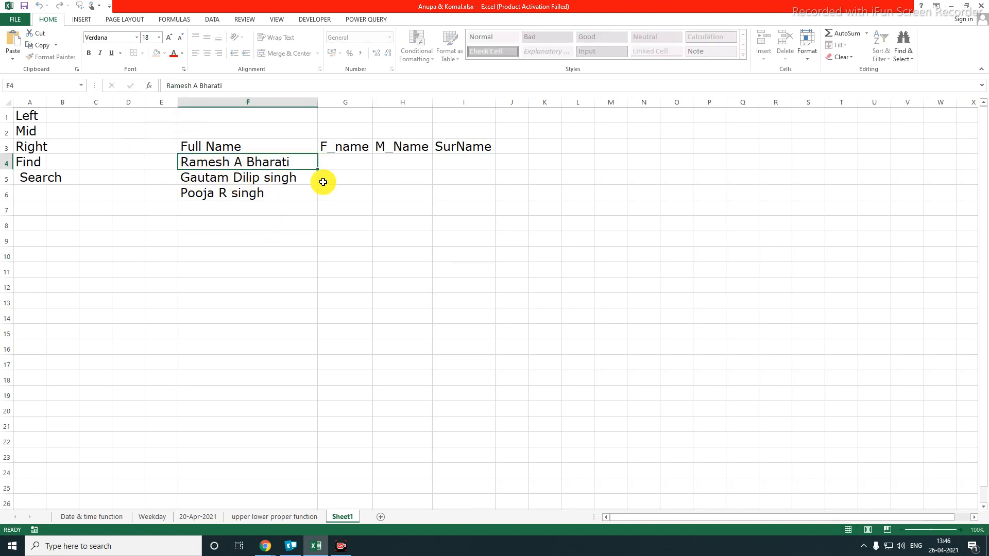
{"action": "left_click", "coordinate": [344, 153]}
{"action": "left_click", "coordinate": [337, 159]}
{"action": "type", "text": "Ramesh"}
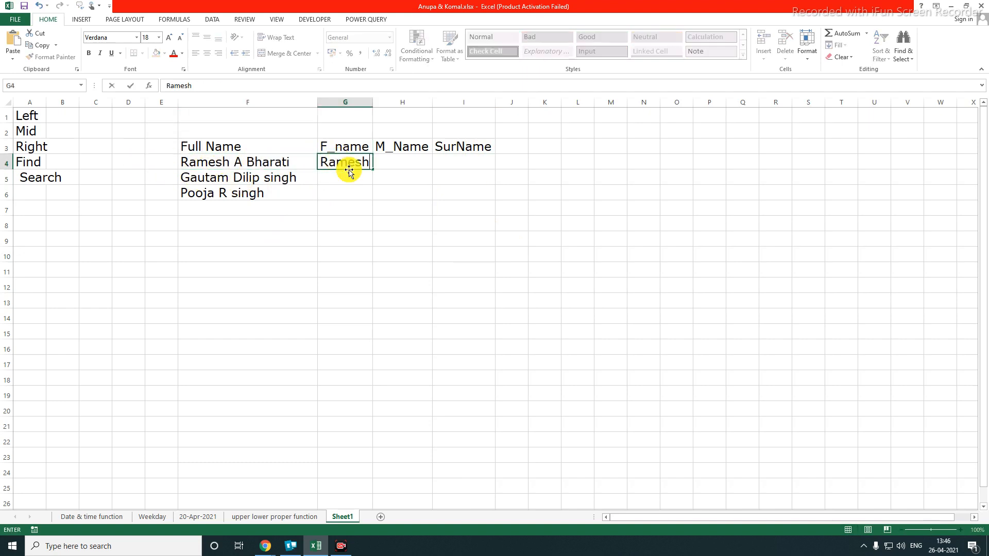
{"action": "key", "text": "Return"}
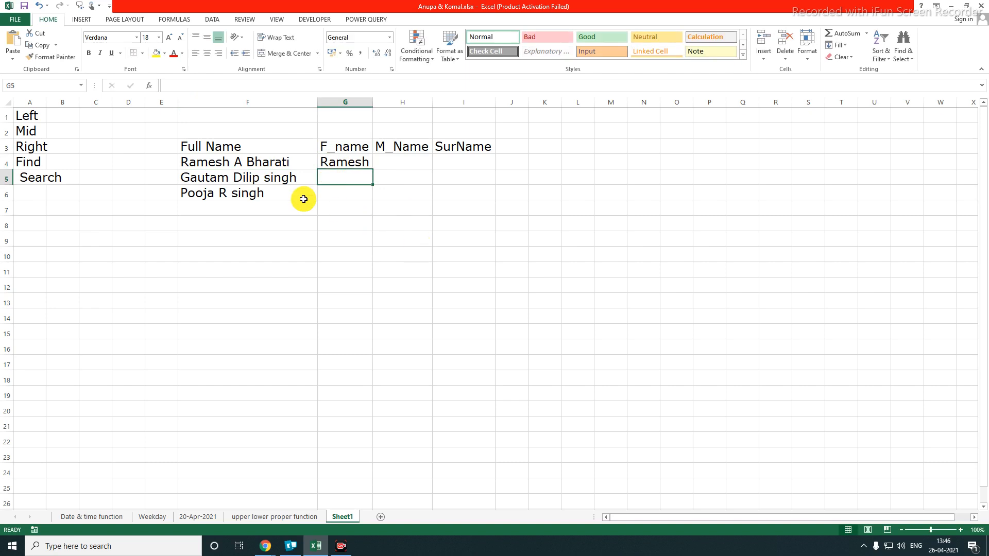
Enter A in H4 as the middle name and Bharati in I4 as the surname
{"action": "double_click", "coordinate": [236, 162]}
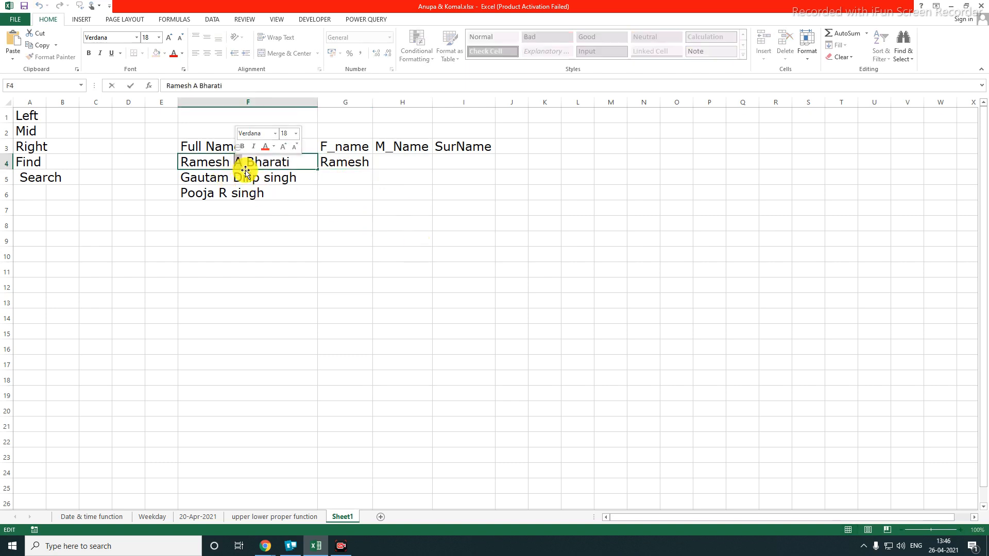
{"action": "left_click", "coordinate": [402, 161]}
{"action": "double_click", "coordinate": [402, 161]}
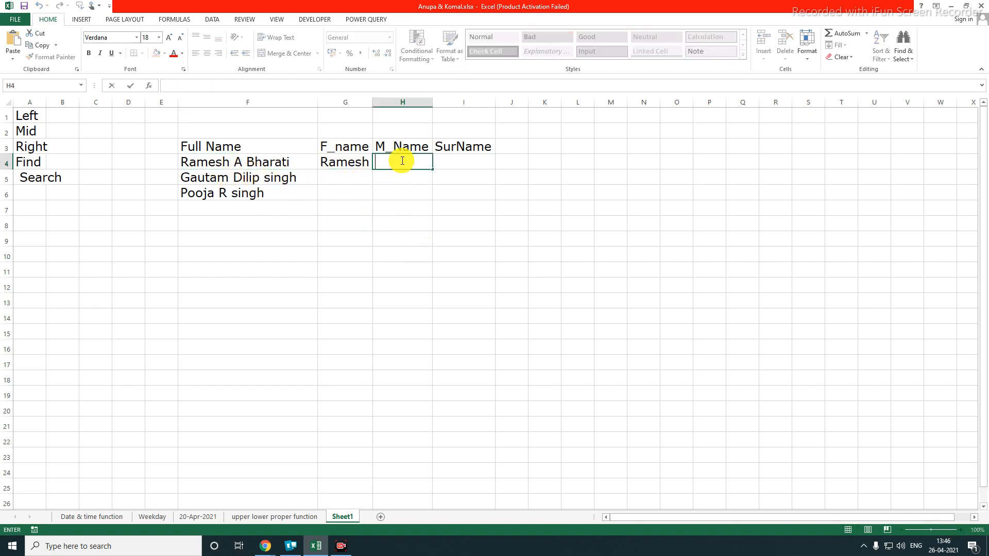
{"action": "key", "text": "Return"}
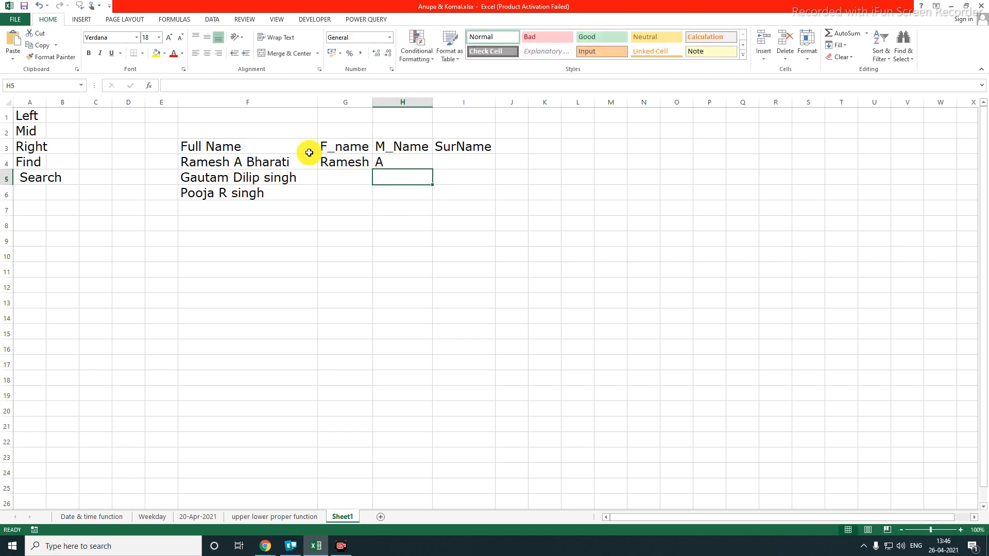
{"action": "double_click", "coordinate": [276, 162]}
{"action": "left_click_drag", "start_coordinate": [248, 162], "coordinate": [327, 161]}
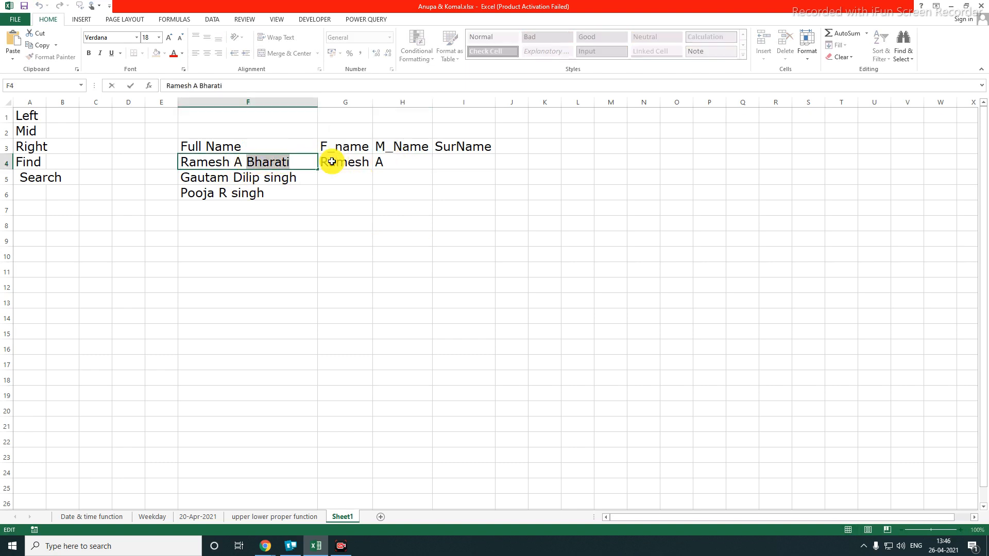
{"action": "key", "text": "Escape"}
{"action": "double_click", "coordinate": [460, 159]}
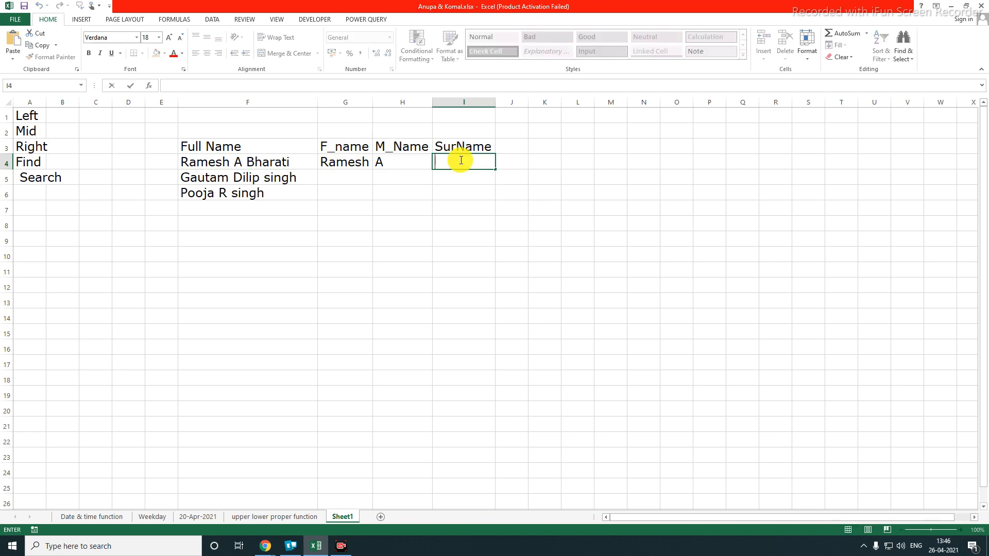
{"action": "key", "text": "Return"}
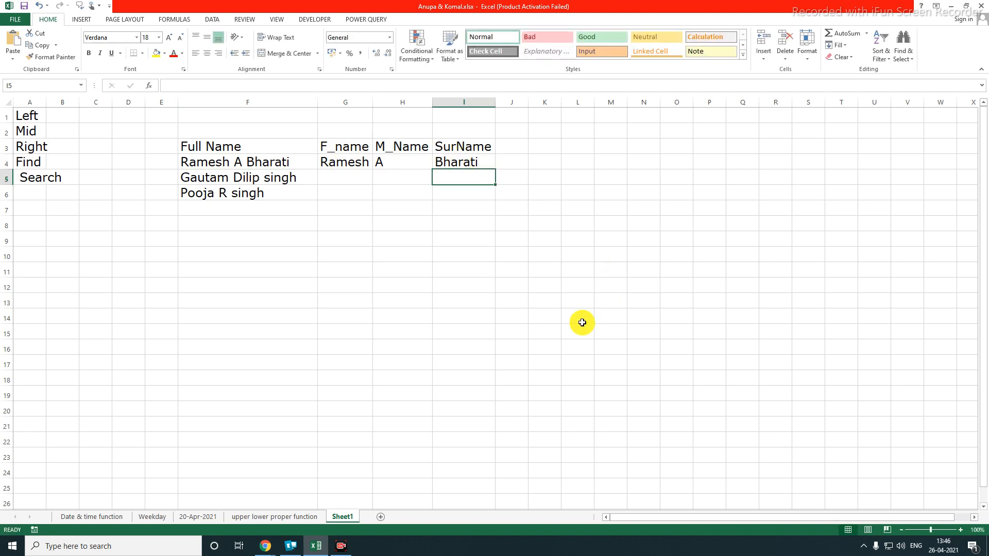
Auto-fit column A and start typing a Flash fill note in A11
{"action": "double_click", "coordinate": [45, 106]}
{"action": "left_click", "coordinate": [106, 270]}
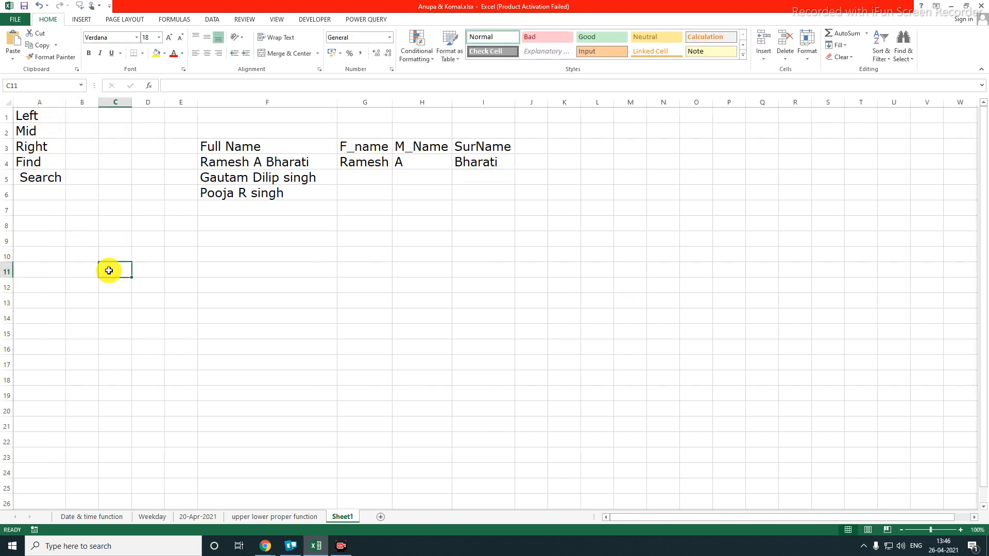
{"action": "left_click", "coordinate": [49, 273]}
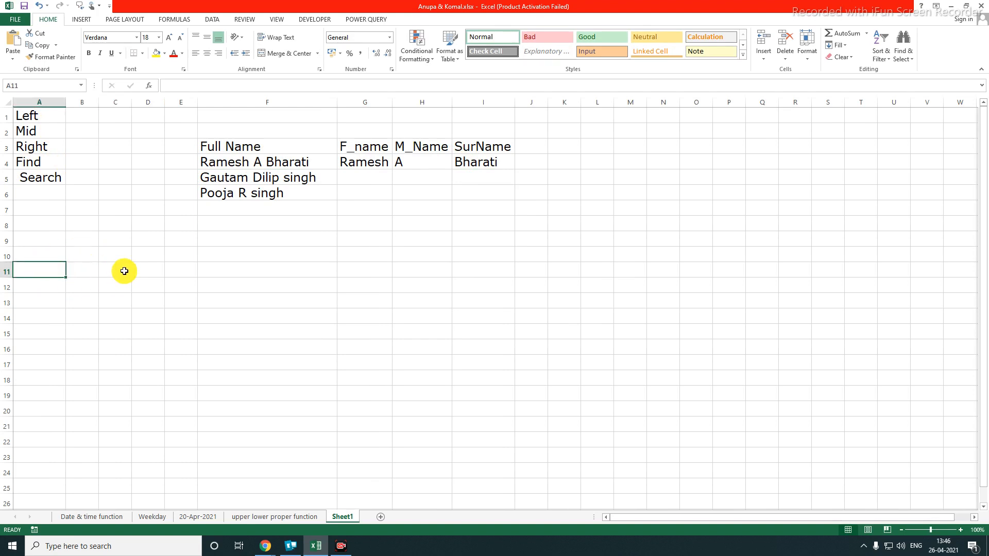
{"action": "type", "text": "Fas"}
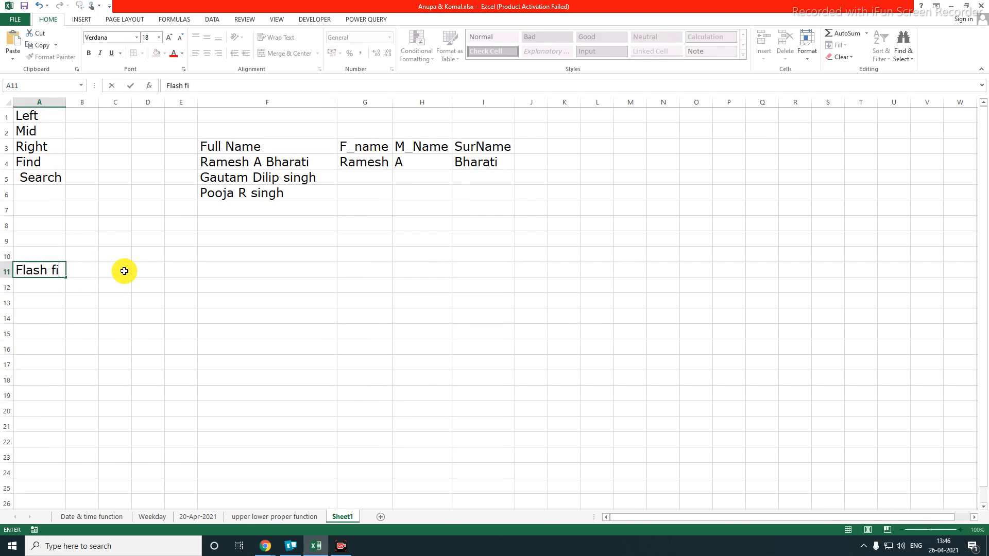
List Flash fill, Text To column and Formula in A11:A13 and widen column A
{"action": "key", "text": "Return"}
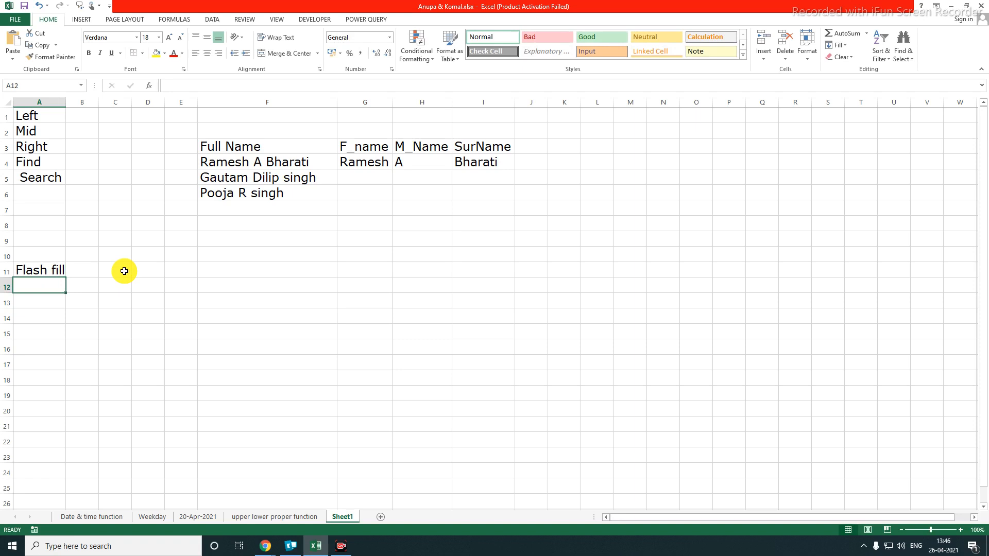
{"action": "type", "text": "Text To colum"}
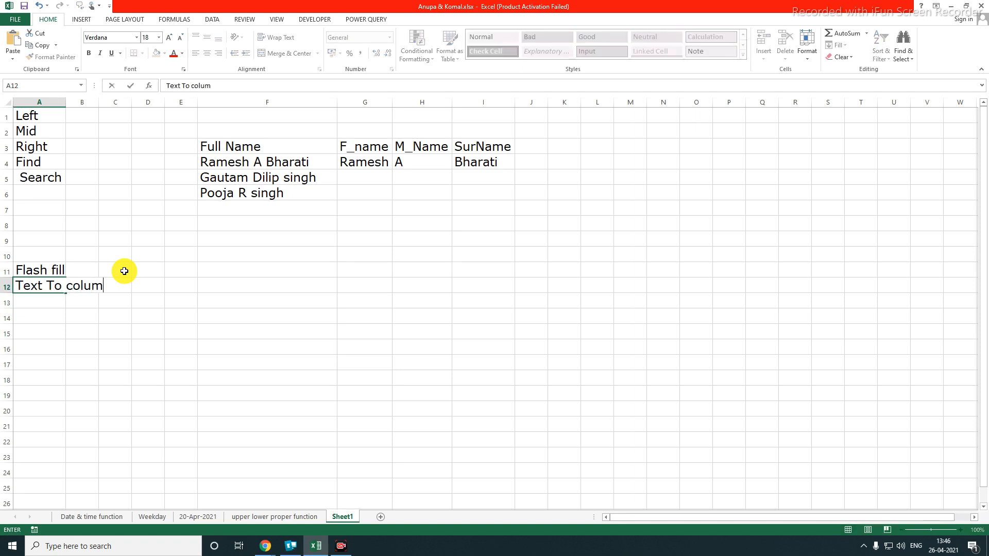
{"action": "type", "text": "n"}
{"action": "key", "text": "Return"}
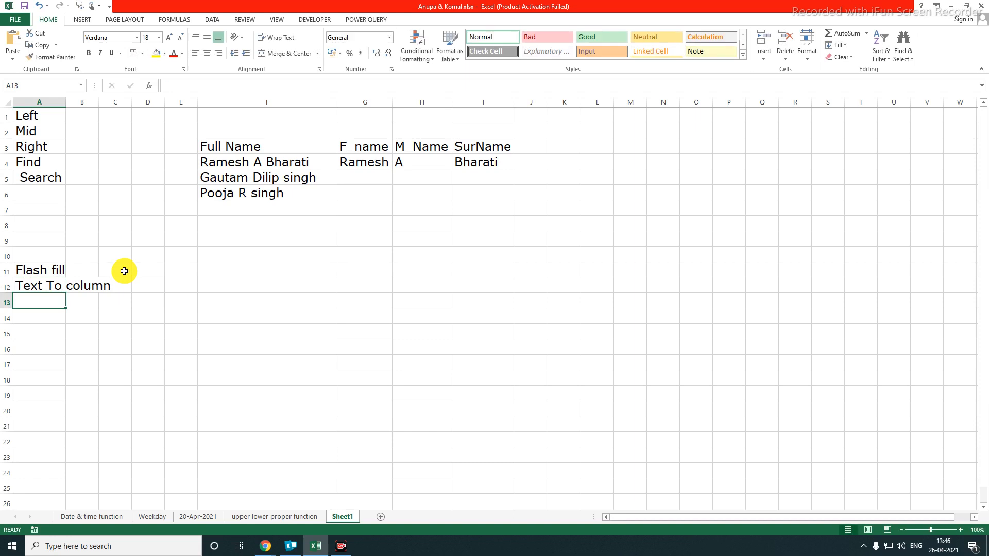
{"action": "type", "text": "Fu"}
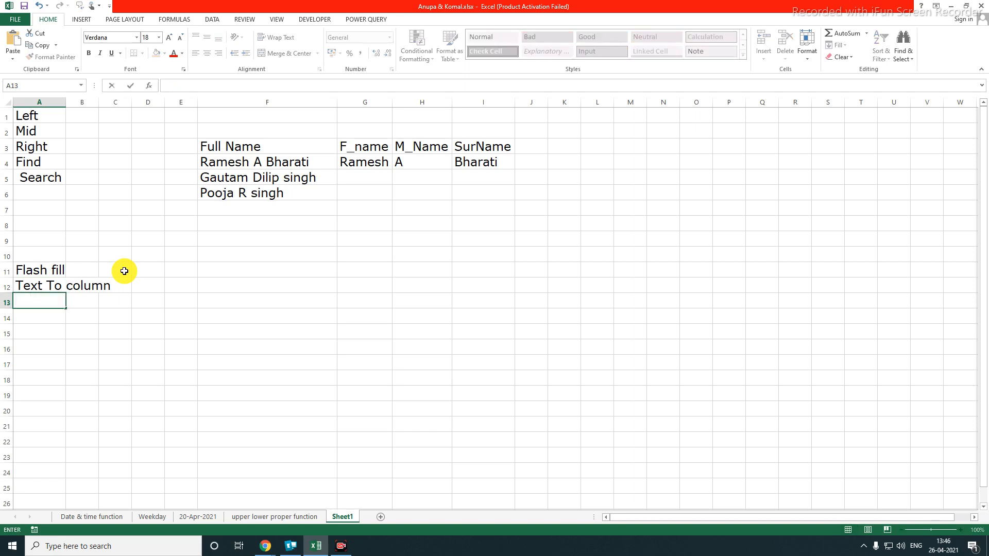
{"action": "type", "text": "Formula"}
{"action": "key", "text": "Return"}
{"action": "left_click_drag", "start_coordinate": [70, 102], "coordinate": [117, 103]}
{"action": "left_click", "coordinate": [192, 377]}
{"action": "left_click", "coordinate": [47, 273]}
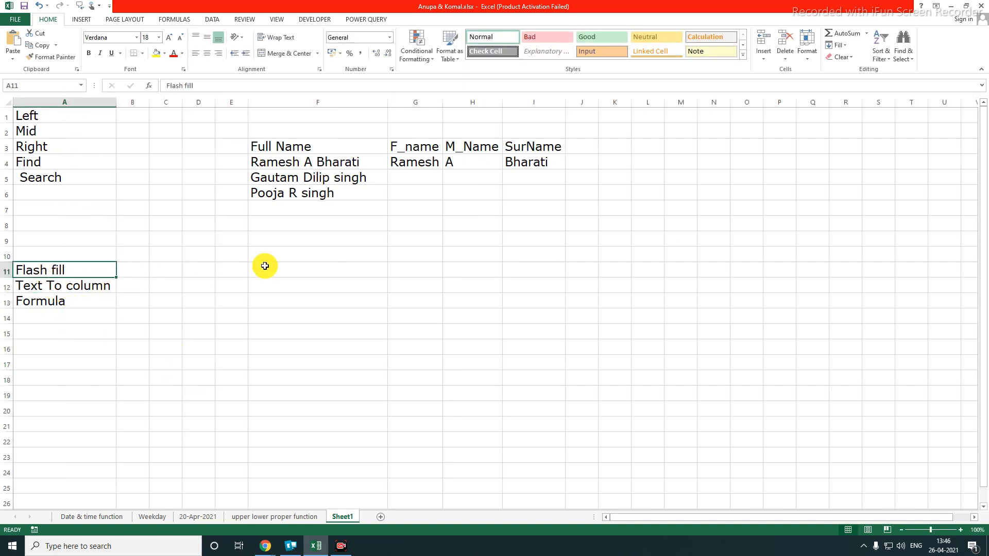
{"action": "left_click_drag", "start_coordinate": [407, 161], "coordinate": [585, 181]}
{"action": "key", "text": "Delete"}
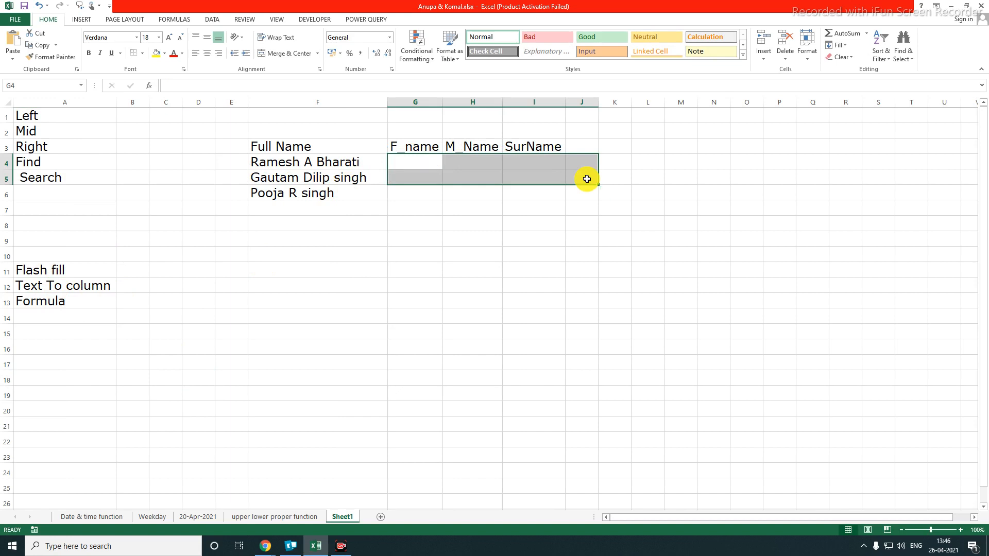
{"action": "key", "text": "Up"}
{"action": "key", "text": "Up"}
{"action": "key", "text": "Down"}
{"action": "key", "text": "Down"}
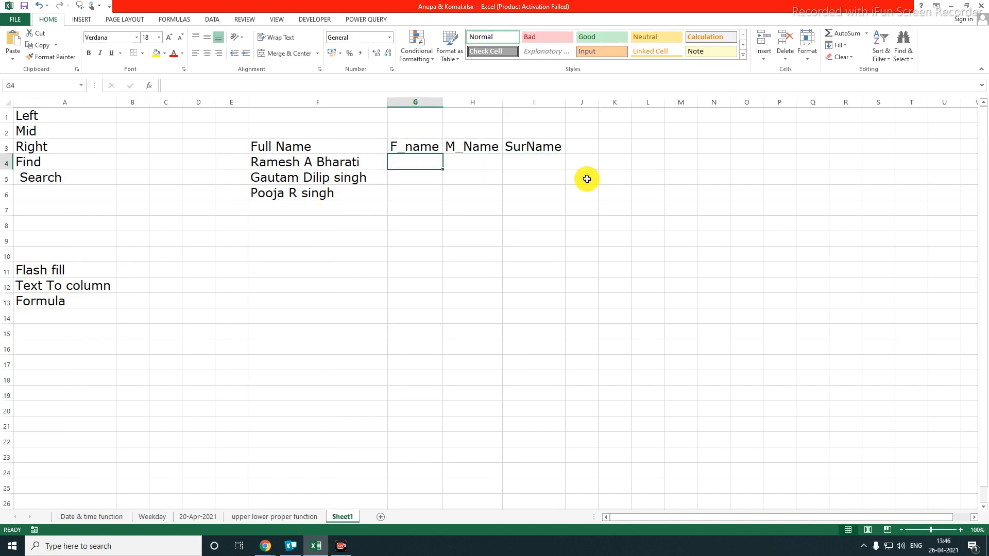
Type Ramesh in G4 and Flash Fill the remaining first names
{"action": "type", "text": "RAm"}
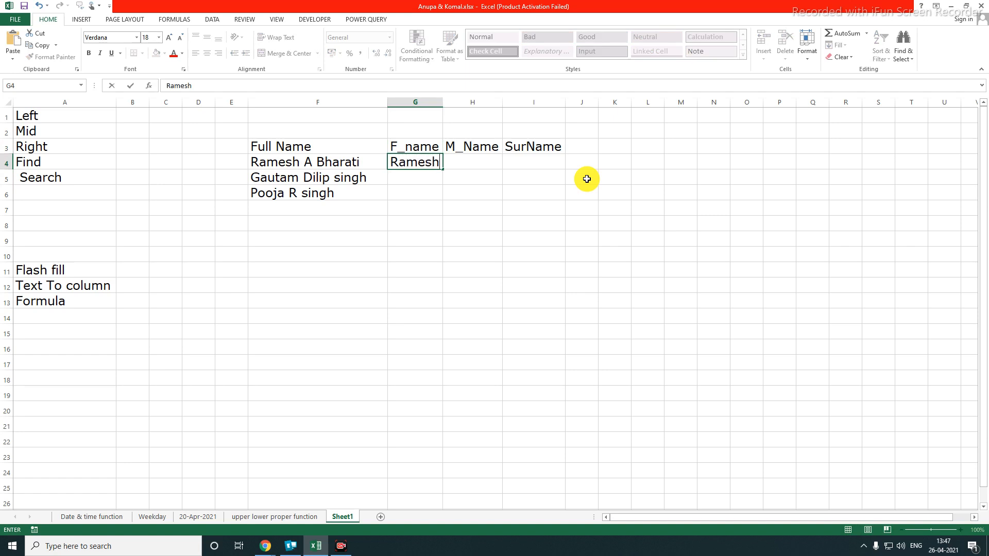
{"action": "key", "text": "Return"}
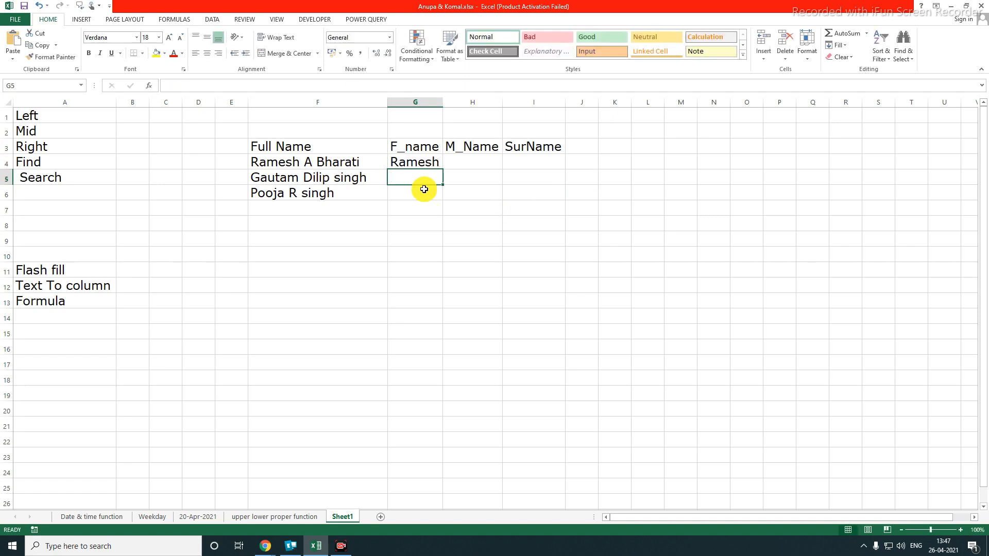
{"action": "left_click", "coordinate": [213, 18]}
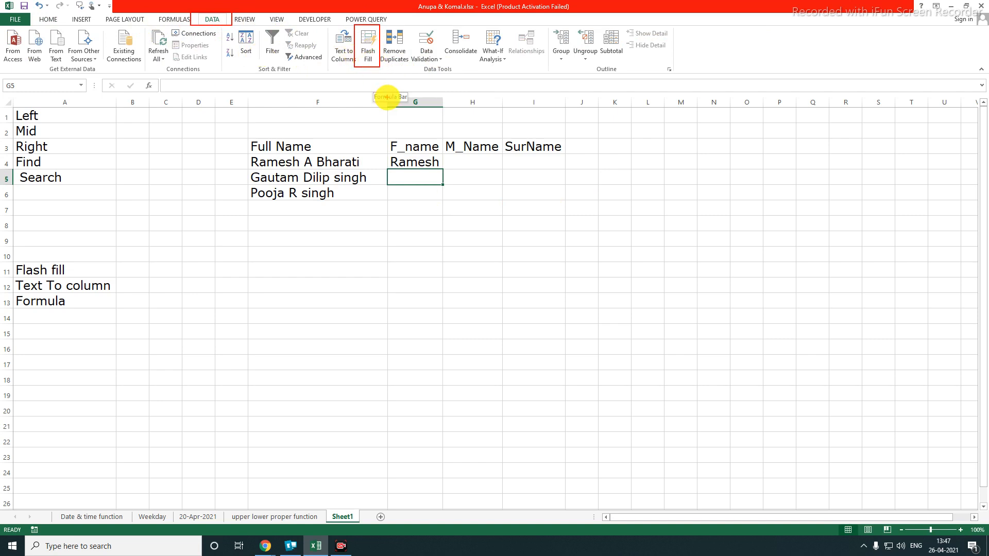
{"action": "left_click", "coordinate": [368, 45]}
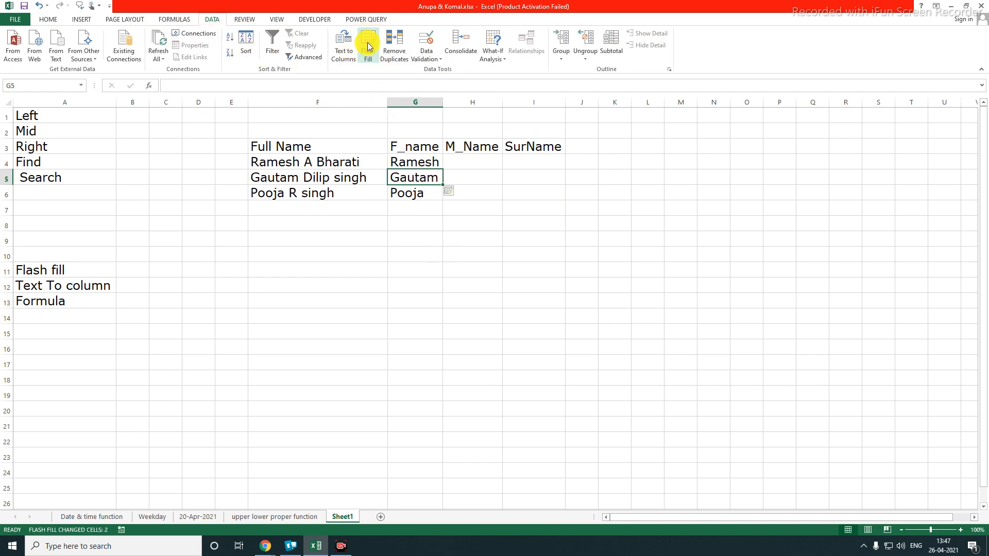
{"action": "left_click_drag", "start_coordinate": [442, 103], "coordinate": [447, 105]}
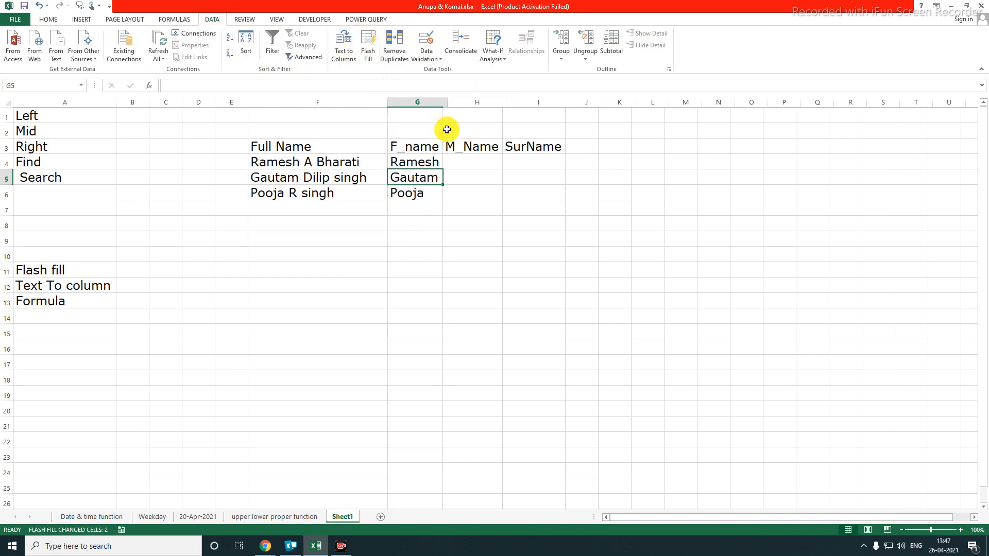
{"action": "left_click", "coordinate": [429, 212]}
{"action": "left_click", "coordinate": [408, 165]}
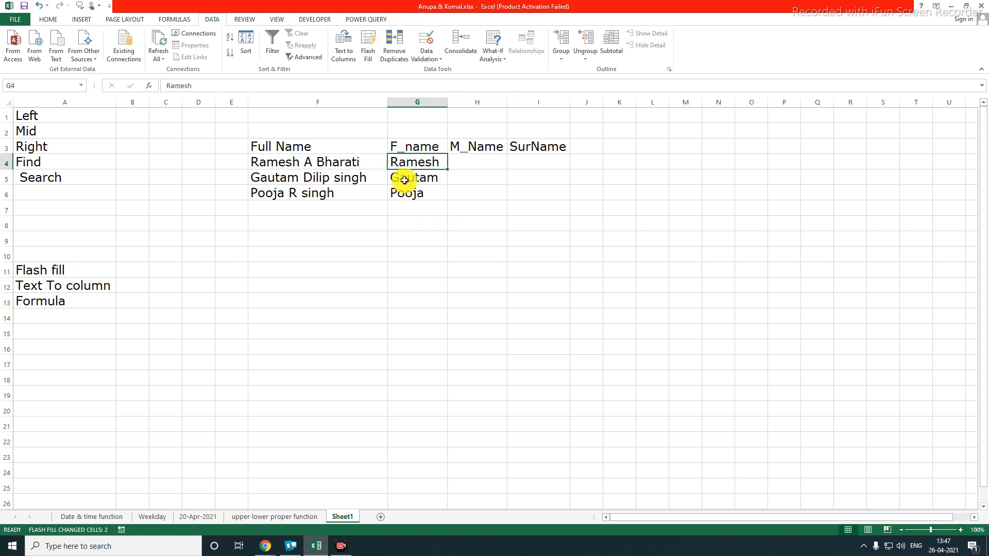
{"action": "left_click_drag", "start_coordinate": [406, 180], "coordinate": [405, 195]}
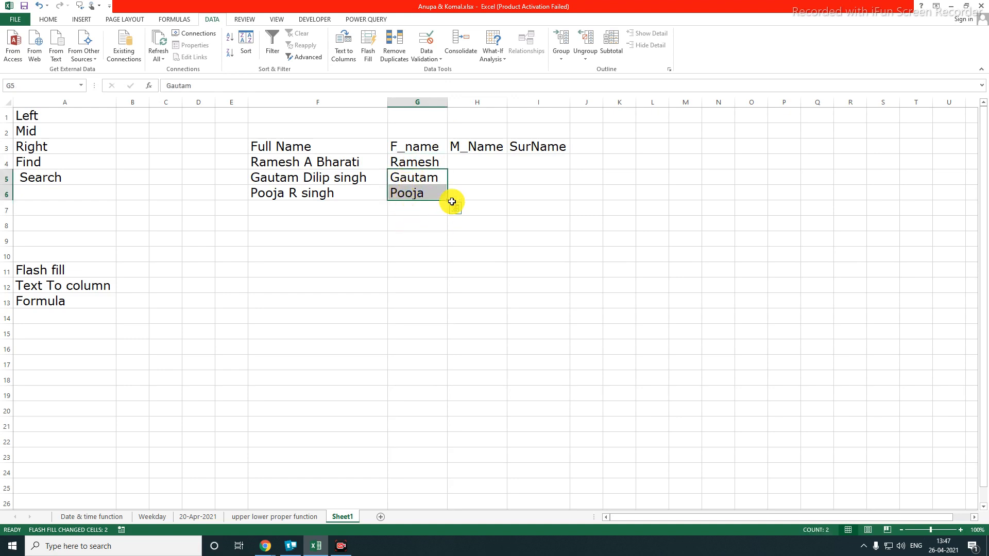
Type A in H4 and Flash Fill the middle names, giving Dilip and R
{"action": "left_click", "coordinate": [467, 164]}
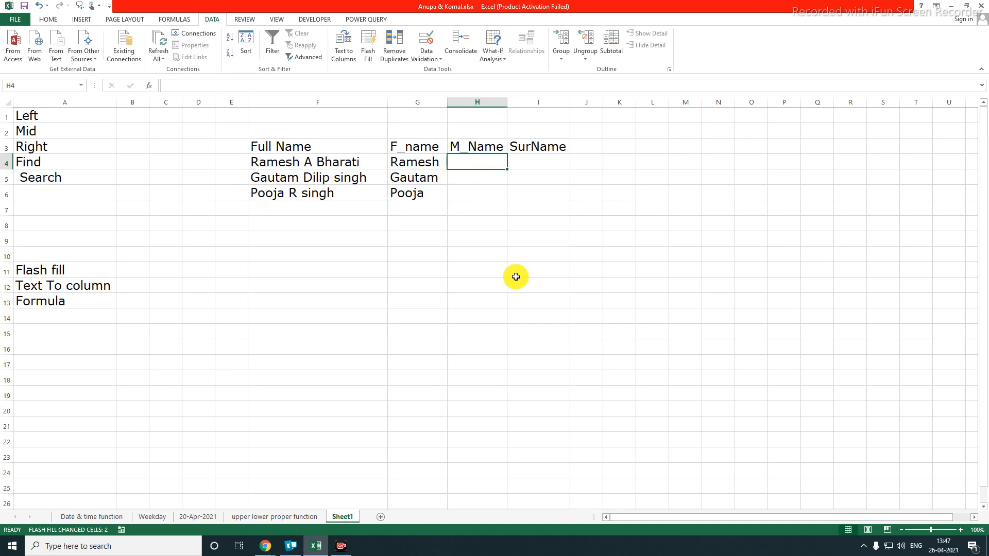
{"action": "type", "text": "A"}
{"action": "key", "text": "Return"}
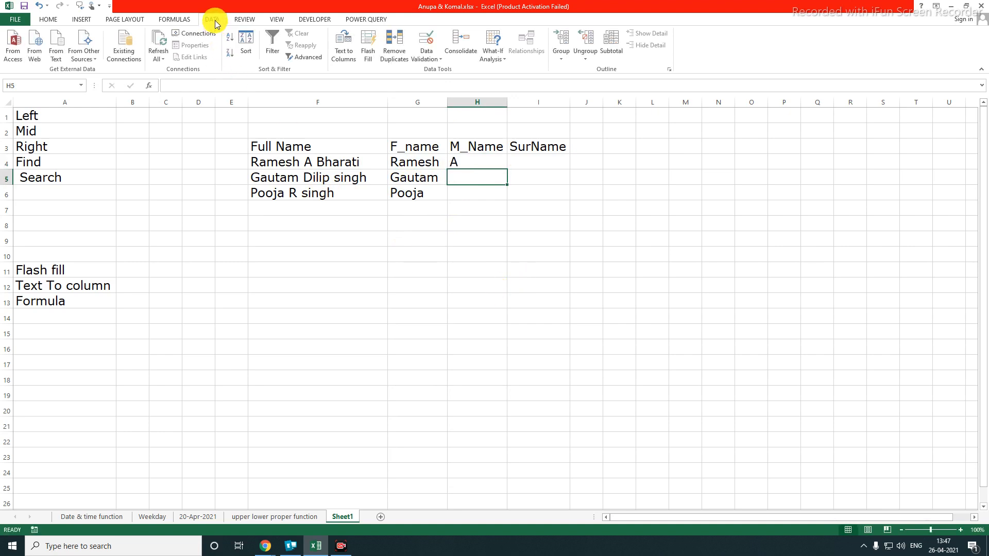
{"action": "left_click", "coordinate": [367, 42]}
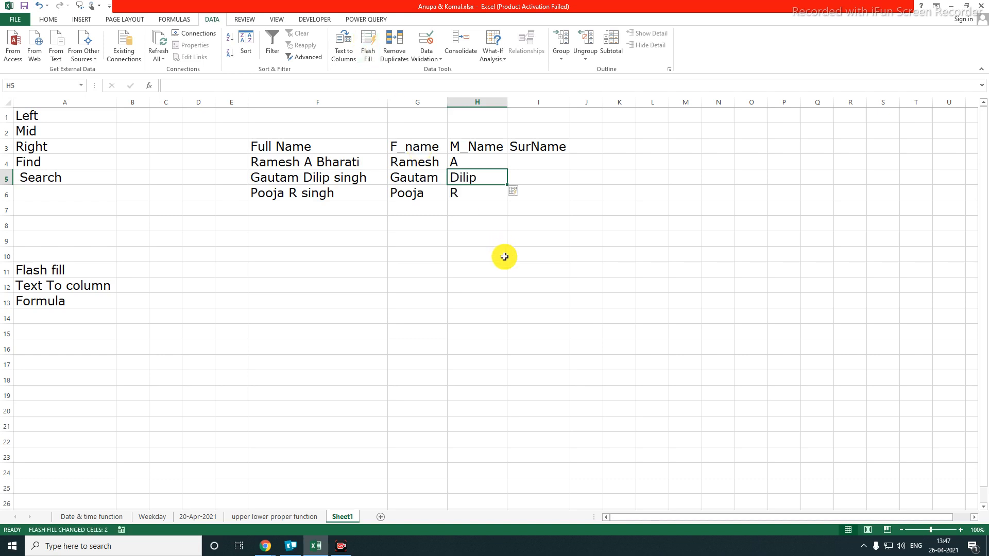
{"action": "left_click", "coordinate": [468, 237]}
{"action": "left_click", "coordinate": [460, 178]}
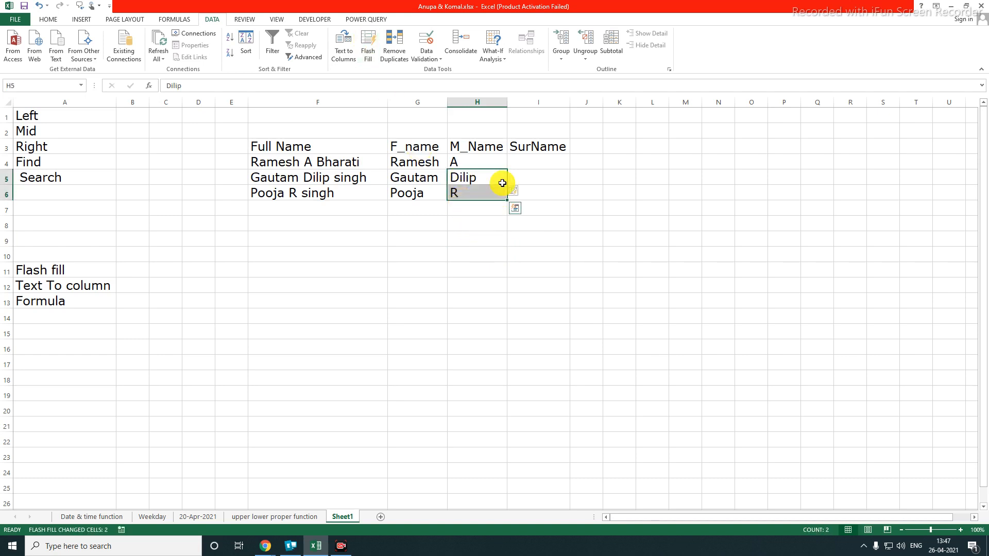
Type Bharati in I4 and Flash Fill the surnames singh and singh
{"action": "left_click", "coordinate": [516, 163]}
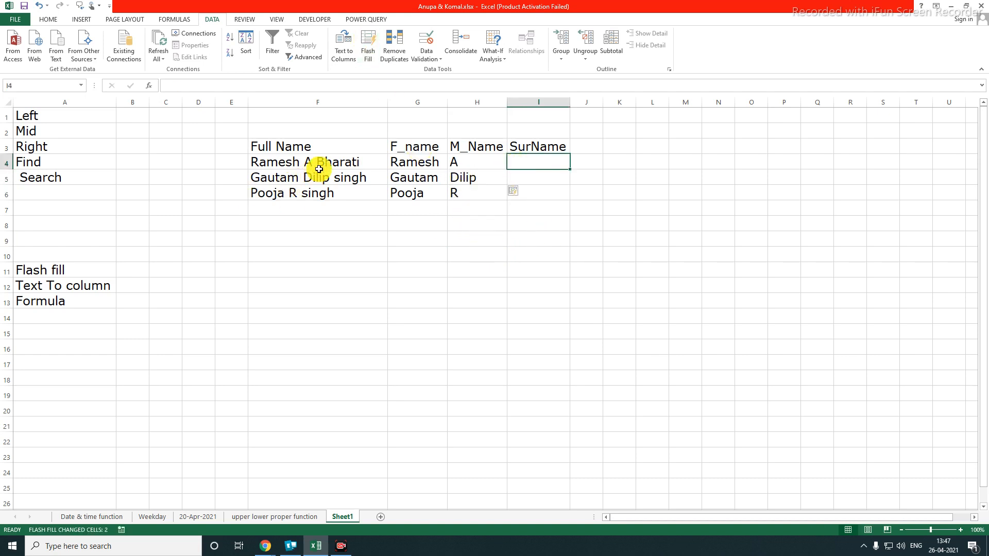
{"action": "type", "text": "Bharati"}
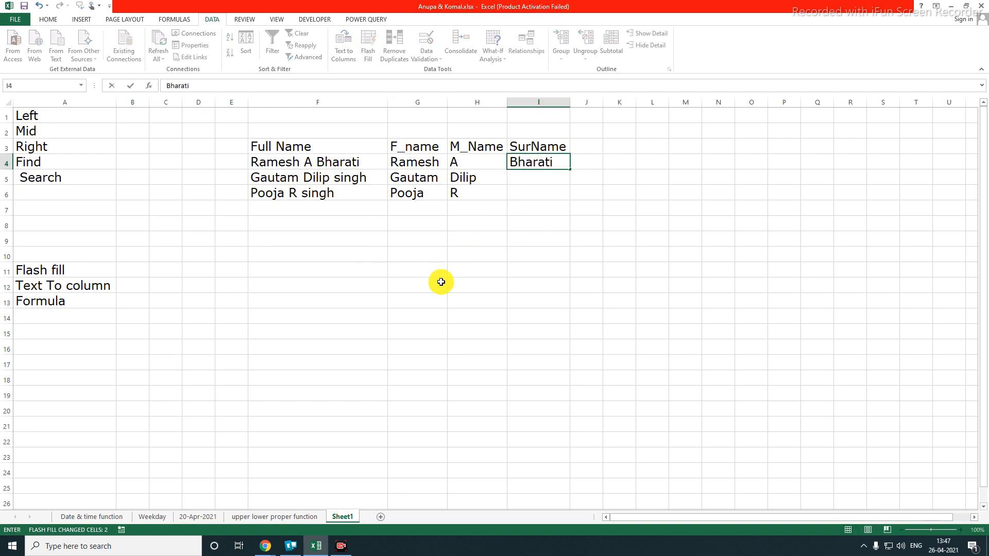
{"action": "key", "text": "Return"}
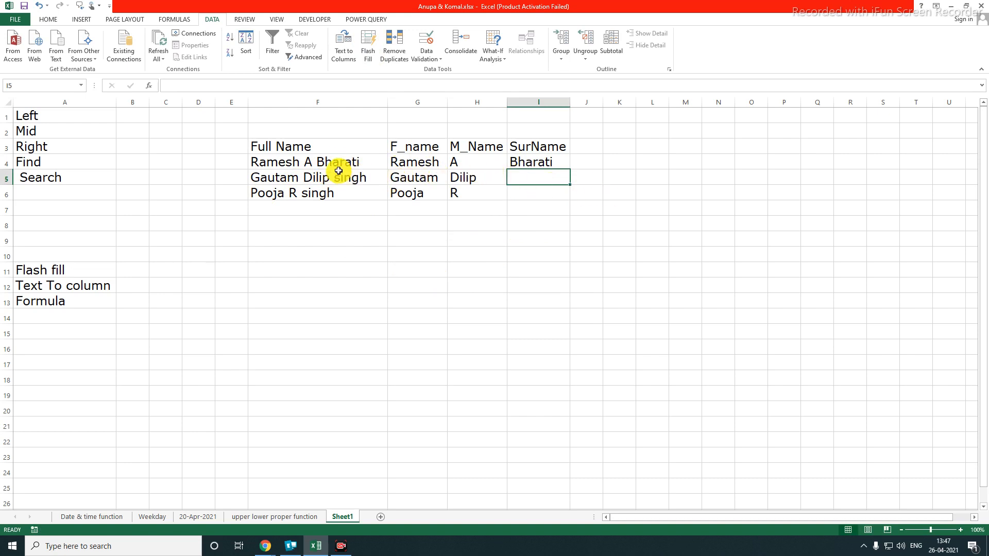
{"action": "left_click", "coordinate": [369, 42]}
{"action": "left_click", "coordinate": [535, 286]}
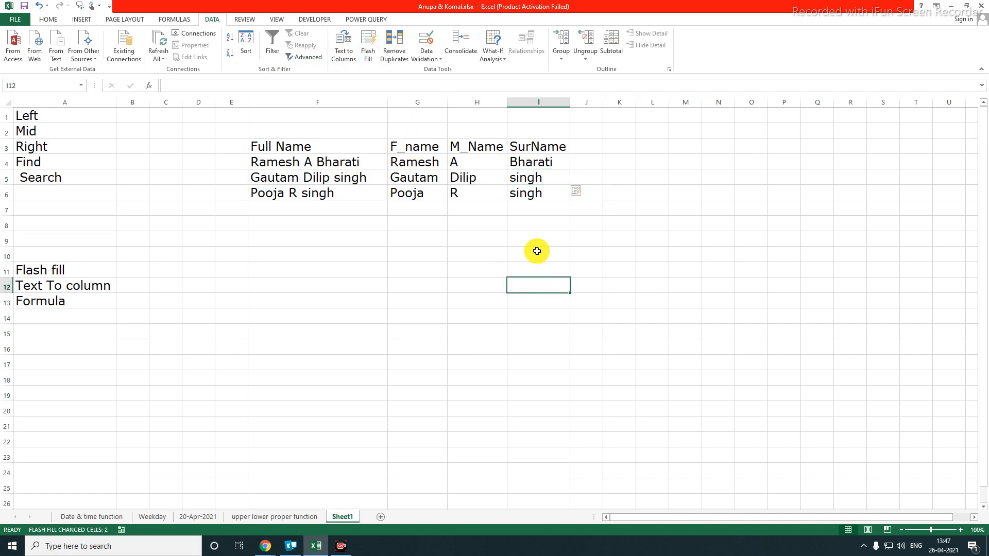
{"action": "left_click_drag", "start_coordinate": [534, 161], "coordinate": [527, 212]}
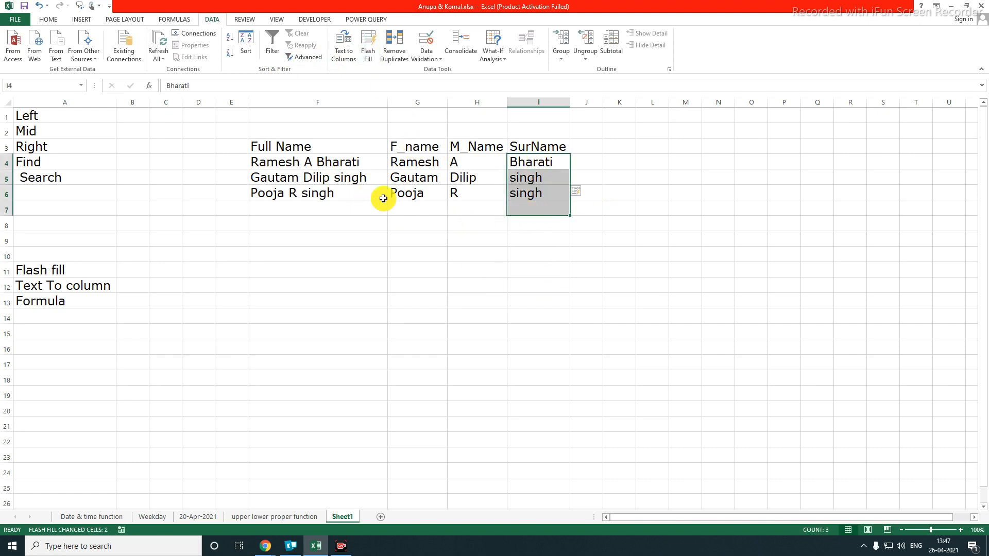
{"action": "left_click_drag", "start_coordinate": [428, 130], "coordinate": [551, 134]}
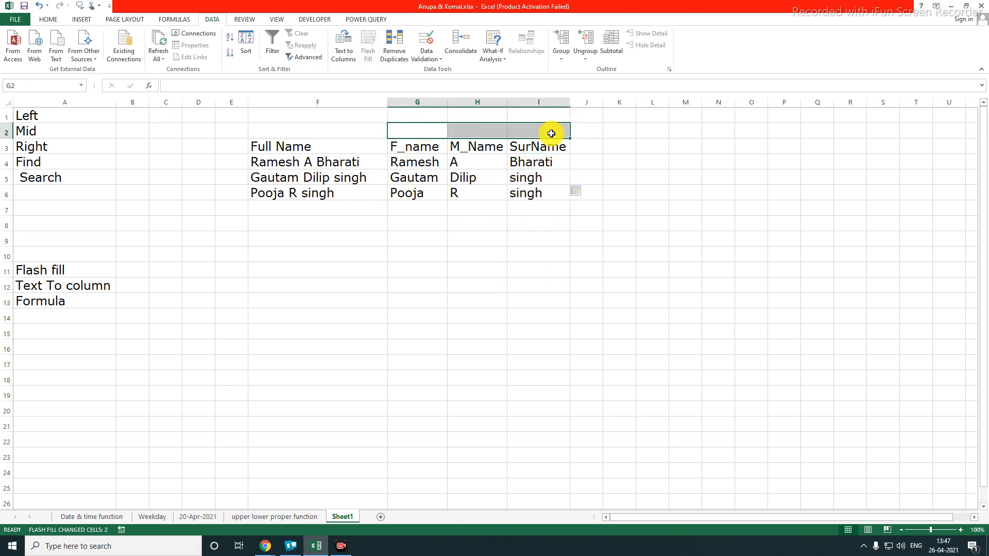
Add a Flash fill title in G2, merged and centred across G2:I2
{"action": "type", "text": "Flash fill"}
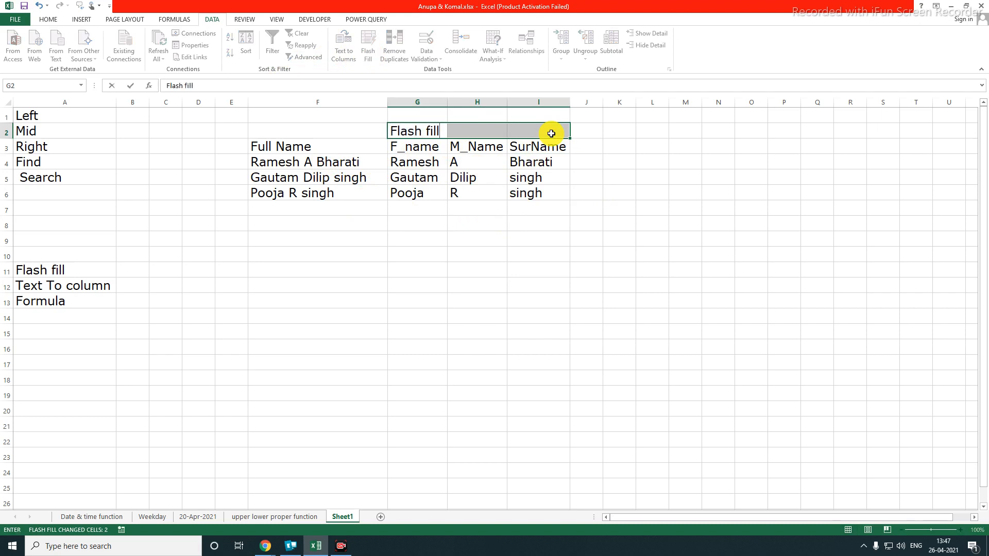
{"action": "key", "text": "Return"}
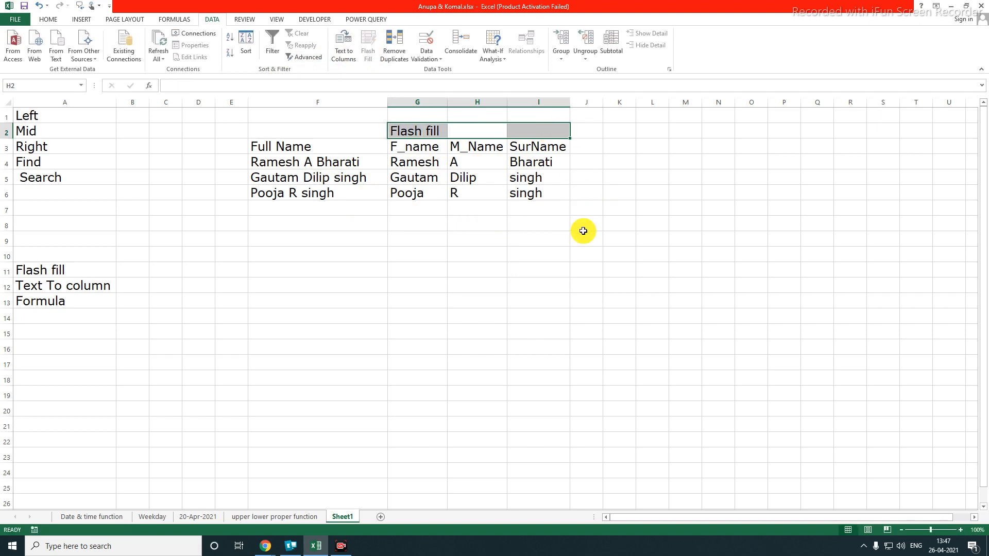
{"action": "left_click", "coordinate": [522, 254]}
{"action": "left_click_drag", "start_coordinate": [417, 127], "coordinate": [519, 127]}
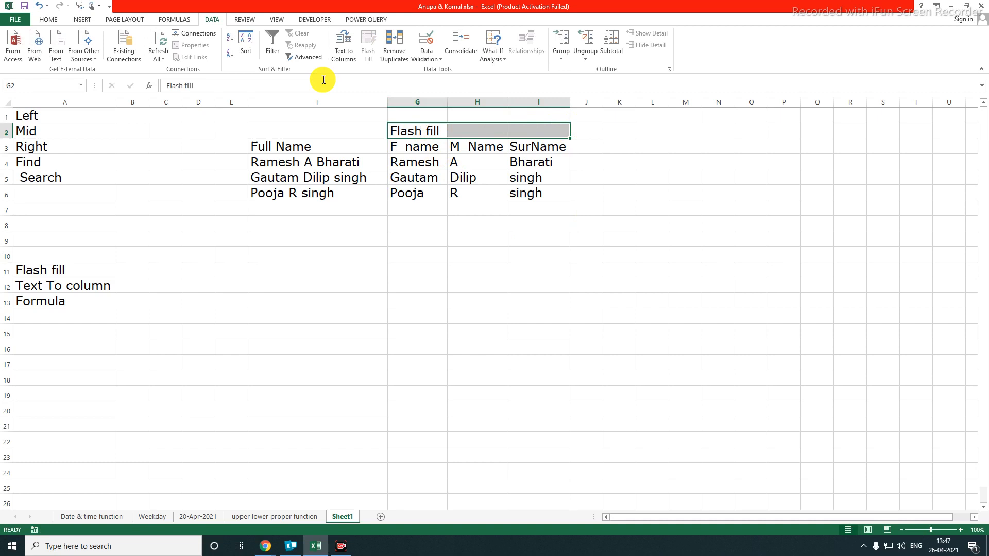
{"action": "left_click", "coordinate": [57, 21]}
{"action": "left_click", "coordinate": [259, 54]}
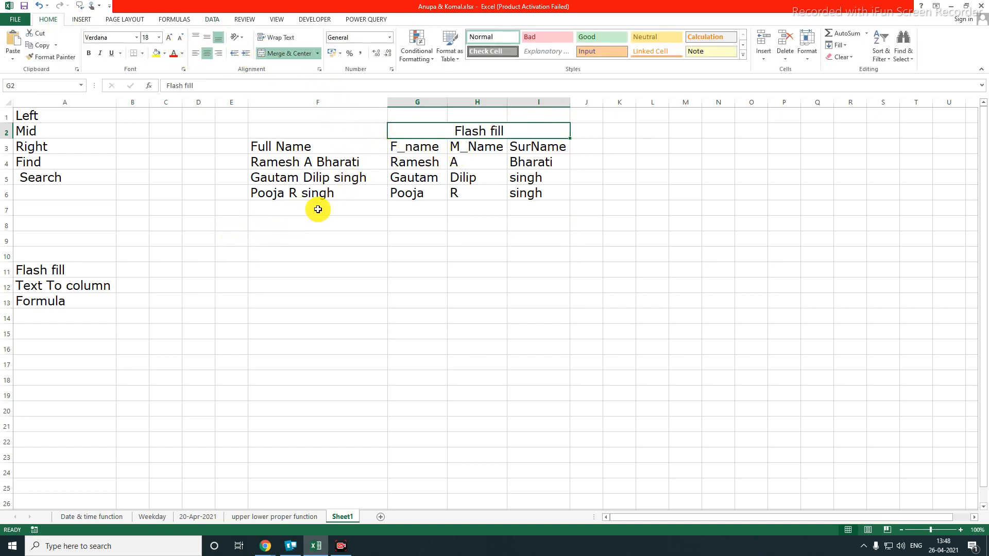
Enter extract data in A9 and give it a yellow fill
{"action": "left_click", "coordinate": [52, 244]}
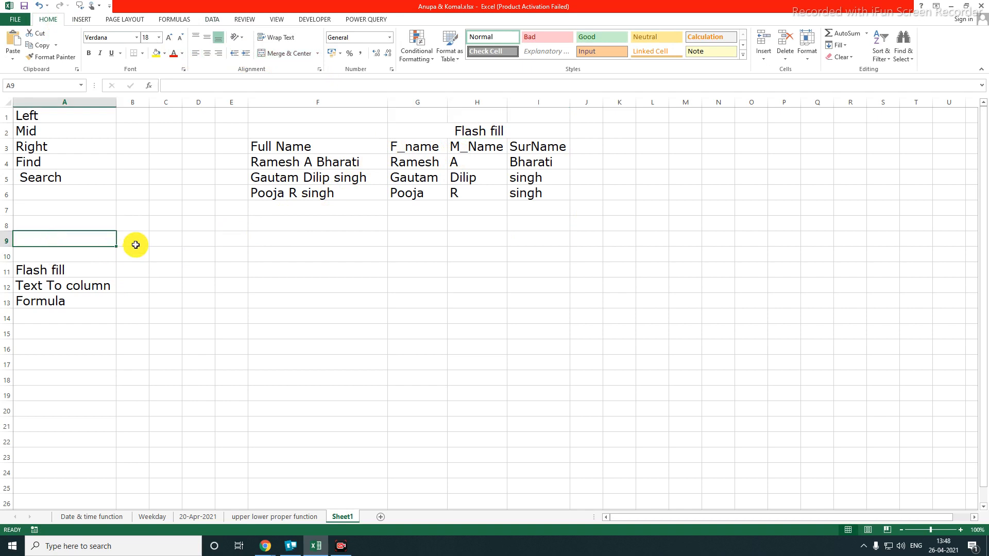
{"action": "type", "text": "extract date"}
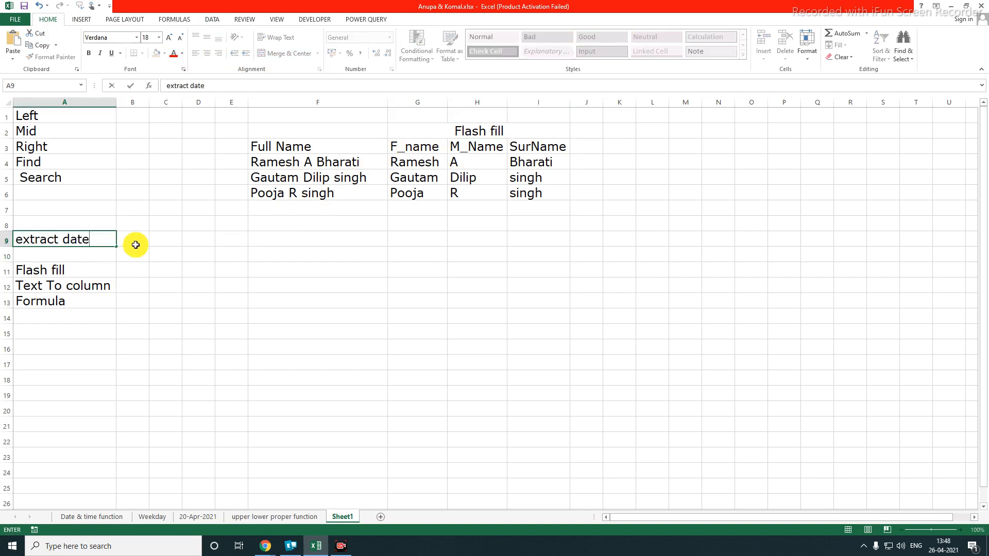
{"action": "key", "text": "Return"}
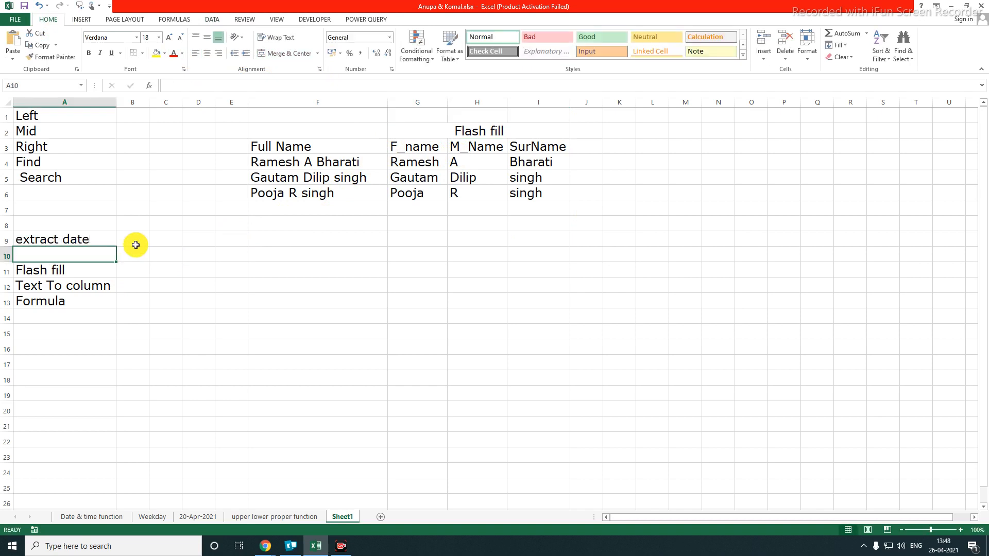
{"action": "key", "text": "Up"}
{"action": "key", "text": "F2"}
{"action": "key", "text": "Return"}
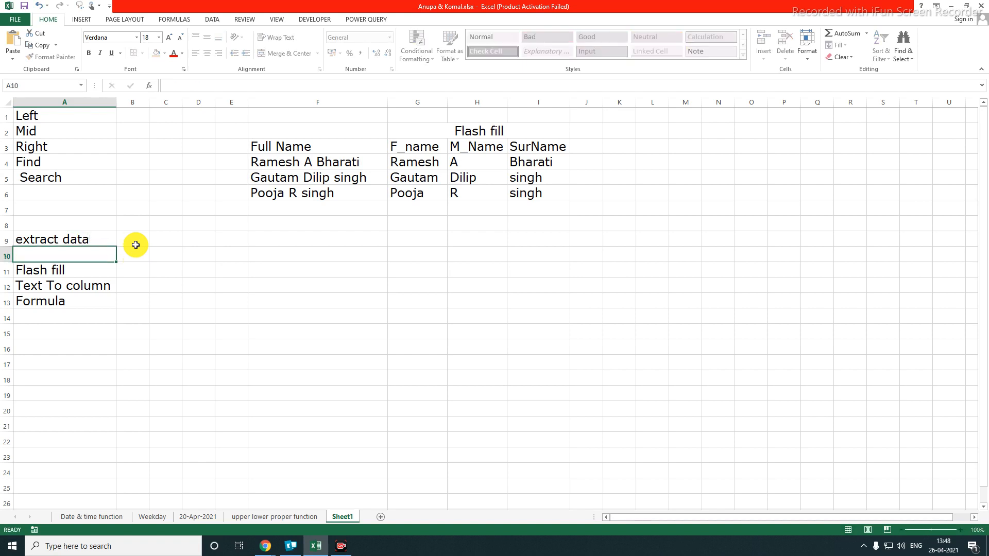
{"action": "left_click", "coordinate": [83, 243]}
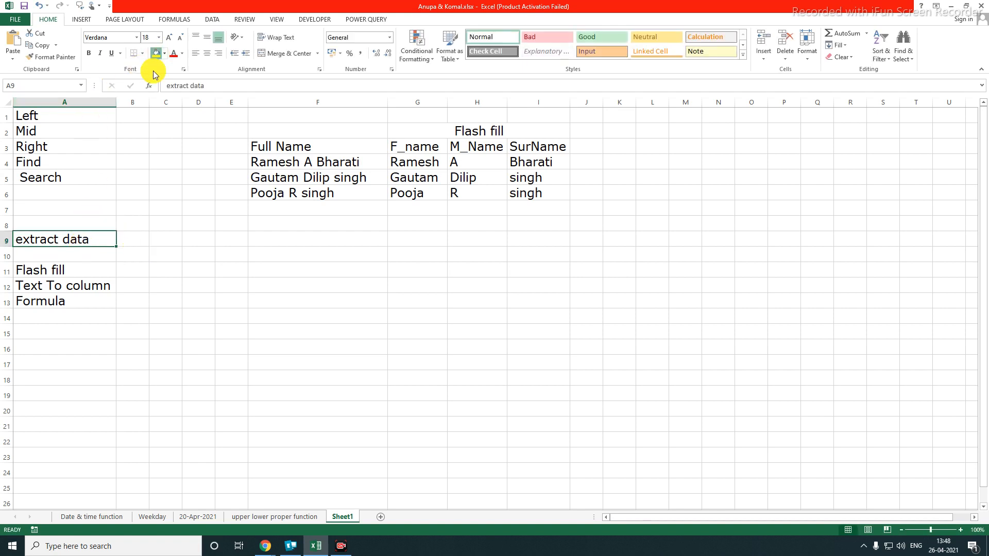
{"action": "left_click", "coordinate": [156, 53]}
{"action": "left_click", "coordinate": [132, 300]}
{"action": "left_click", "coordinate": [60, 286]}
Copy the Full Name list F3:F6 to F13:F16
{"action": "left_click_drag", "start_coordinate": [290, 147], "coordinate": [294, 195]}
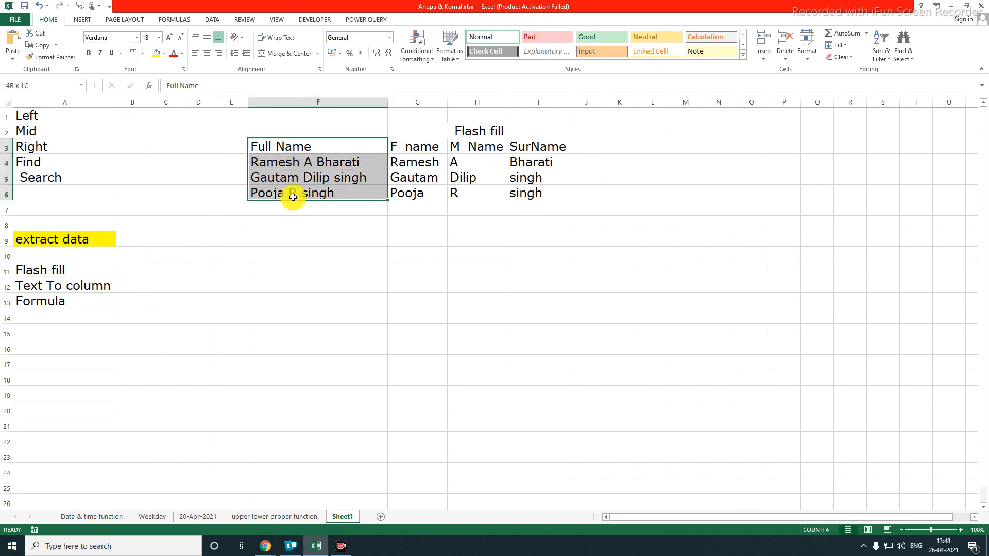
{"action": "key", "text": "ctrl+c"}
{"action": "left_click", "coordinate": [282, 297]}
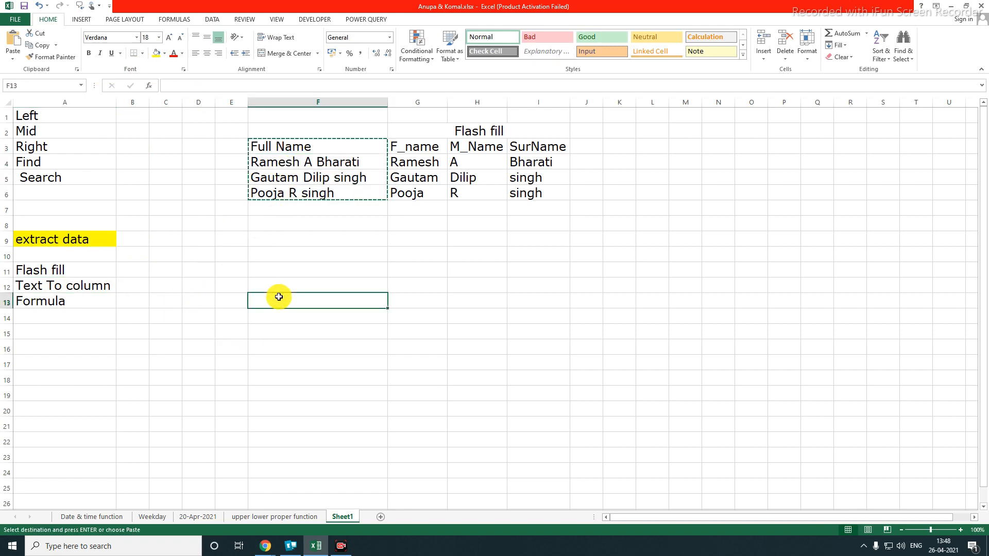
{"action": "key", "text": "ctrl+v"}
{"action": "left_click", "coordinate": [466, 378]}
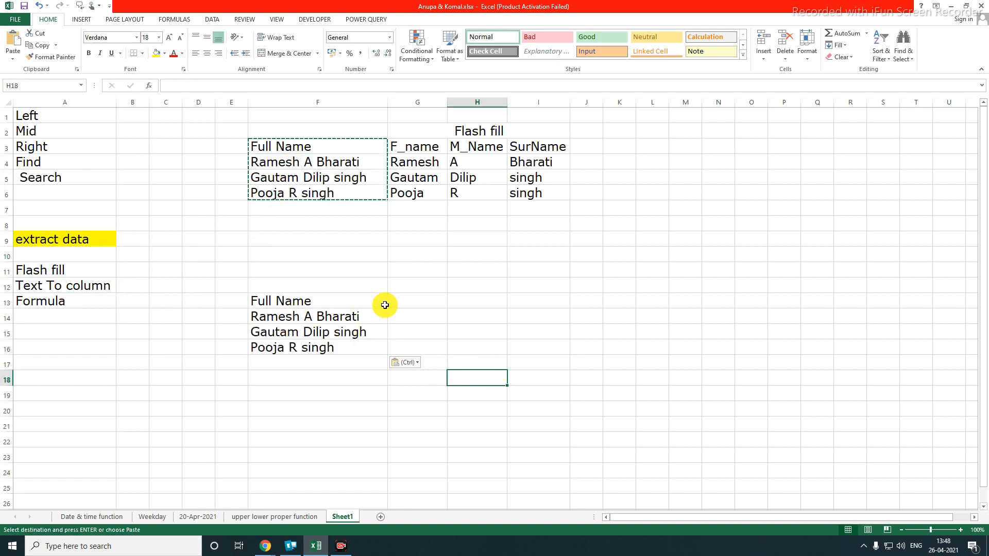
Copy the F_name, M_Name and SurName headers to G13:I13
{"action": "left_click", "coordinate": [407, 305]}
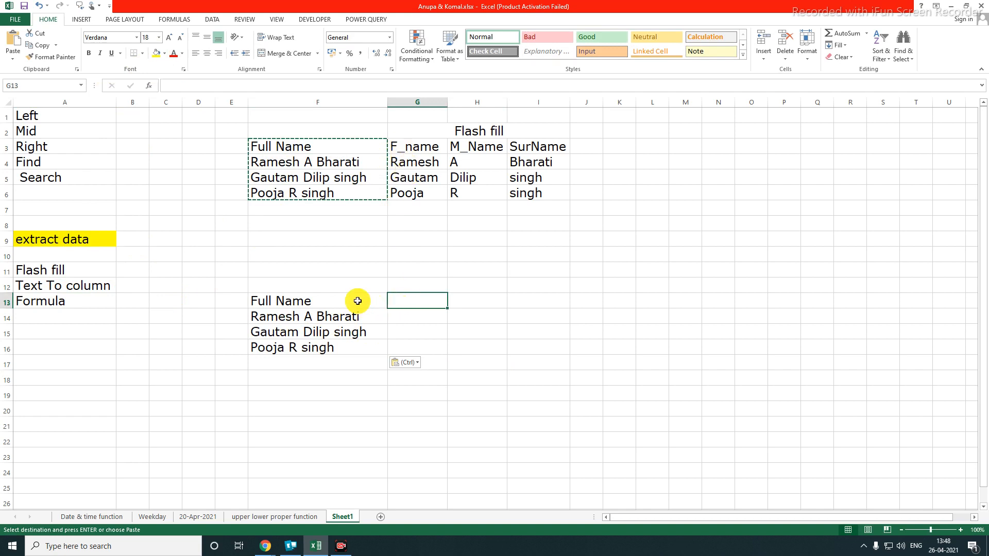
{"action": "left_click_drag", "start_coordinate": [415, 147], "coordinate": [567, 147]}
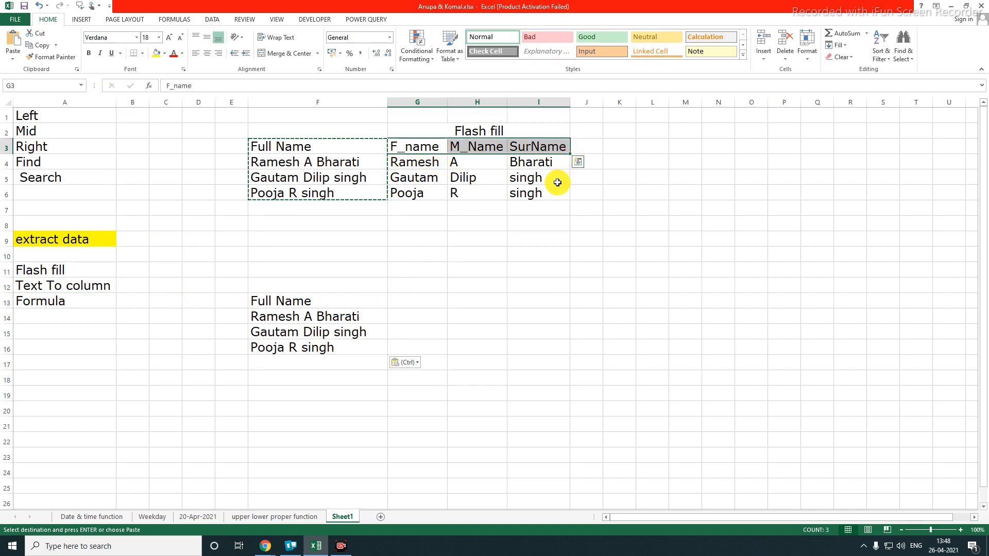
{"action": "key", "text": "ctrl+c"}
{"action": "left_click", "coordinate": [405, 298]}
{"action": "key", "text": "ctrl+v"}
{"action": "left_click", "coordinate": [503, 364]}
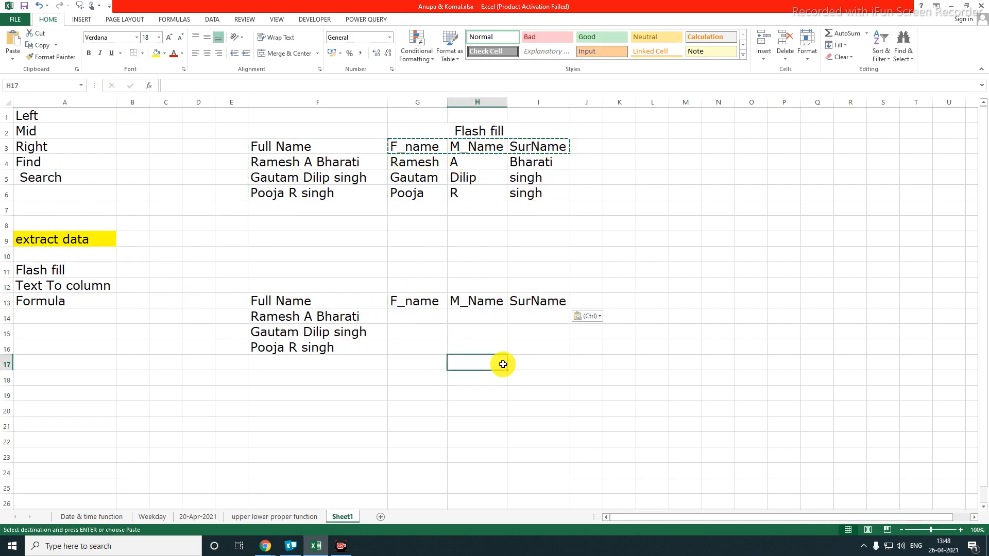
Select the three copied names in F14:F16
{"action": "mouse_move", "coordinate": [298, 316]}
{"action": "left_mouse_down"}
{"action": "mouse_move", "coordinate": [293, 363]}
{"action": "mouse_move", "coordinate": [296, 332]}
{"action": "left_mouse_up"}
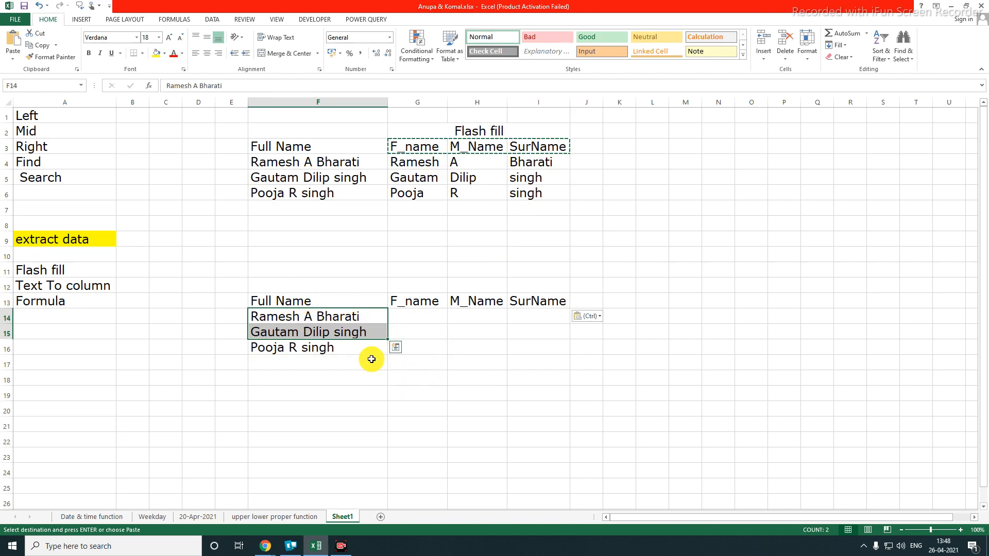
{"action": "left_click", "coordinate": [454, 396]}
{"action": "left_click_drag", "start_coordinate": [317, 320], "coordinate": [319, 357]}
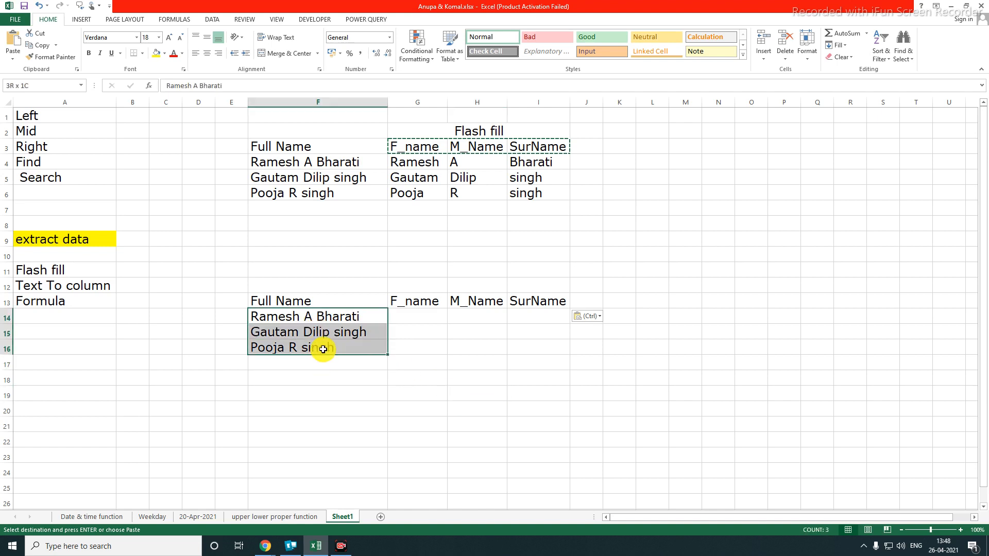
{"action": "left_click", "coordinate": [212, 19]}
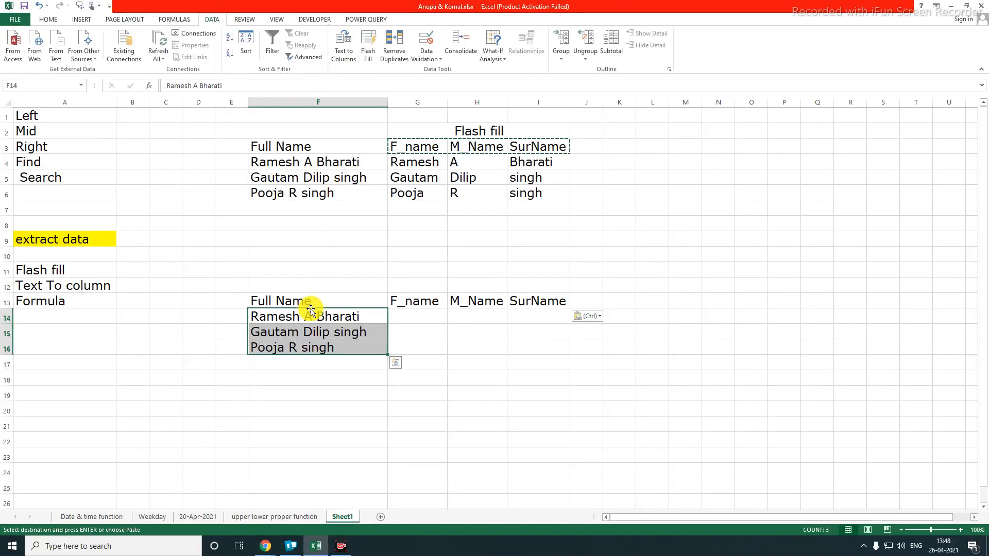
Start Text to Columns on F14:F16 and continue past step 1 with Delimited
{"action": "left_click_drag", "start_coordinate": [322, 322], "coordinate": [319, 346]}
{"action": "left_click", "coordinate": [344, 51]}
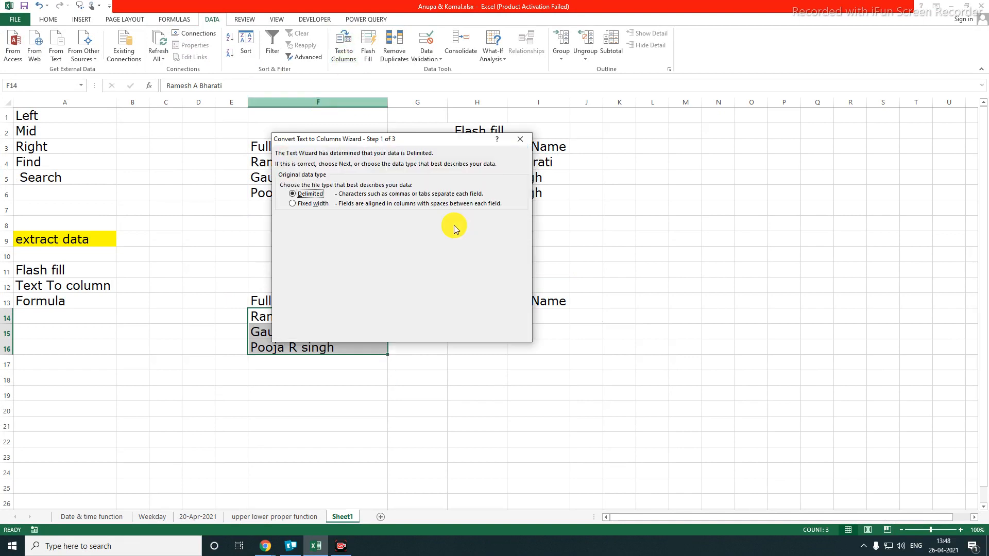
{"action": "left_click_drag", "start_coordinate": [425, 142], "coordinate": [723, 130]}
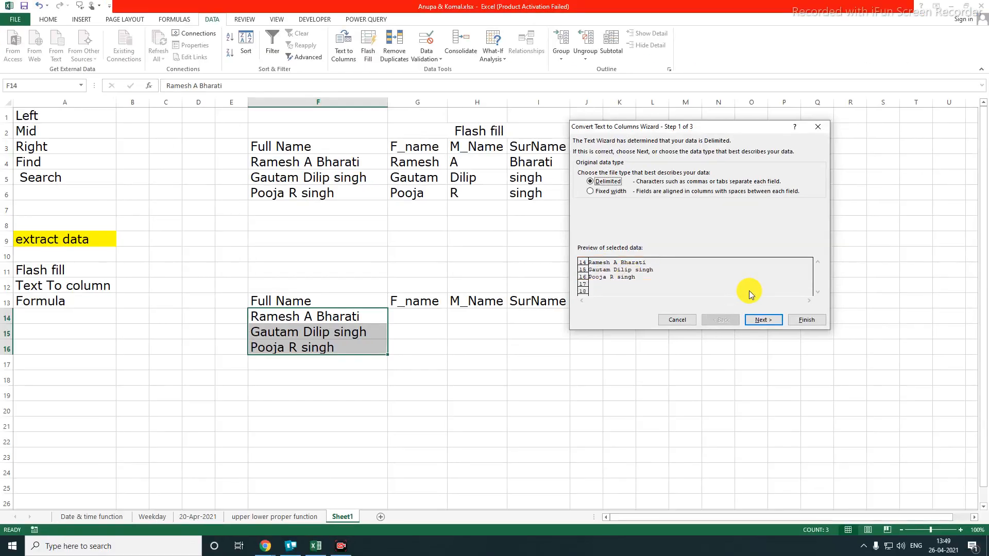
{"action": "left_click", "coordinate": [762, 320]}
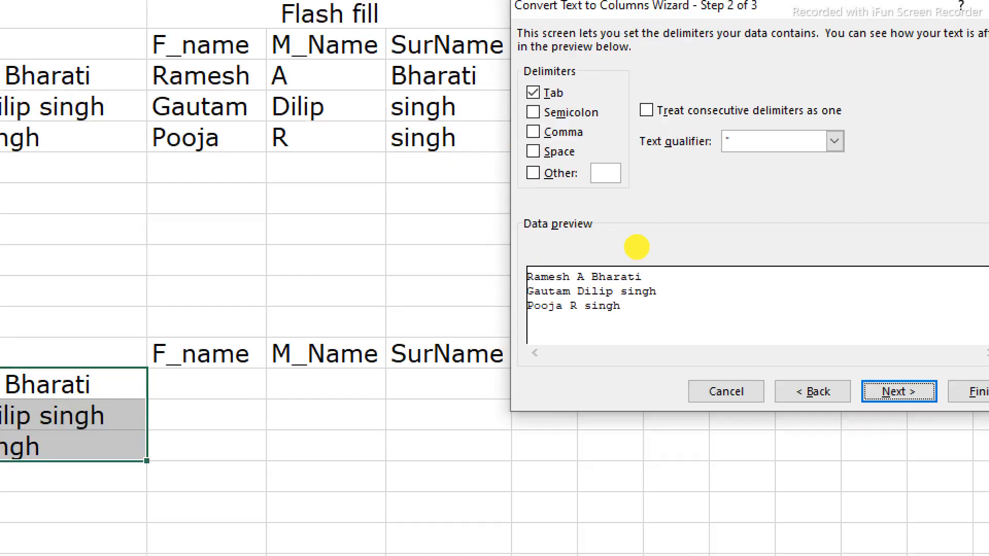
In wizard step 3, format the first and middle name columns as Text and leave the surname General
{"action": "mouse_move", "coordinate": [480, 69]}
{"action": "left_mouse_down"}
{"action": "mouse_move", "coordinate": [574, 225]}
{"action": "mouse_move", "coordinate": [601, 197]}
{"action": "left_mouse_up"}
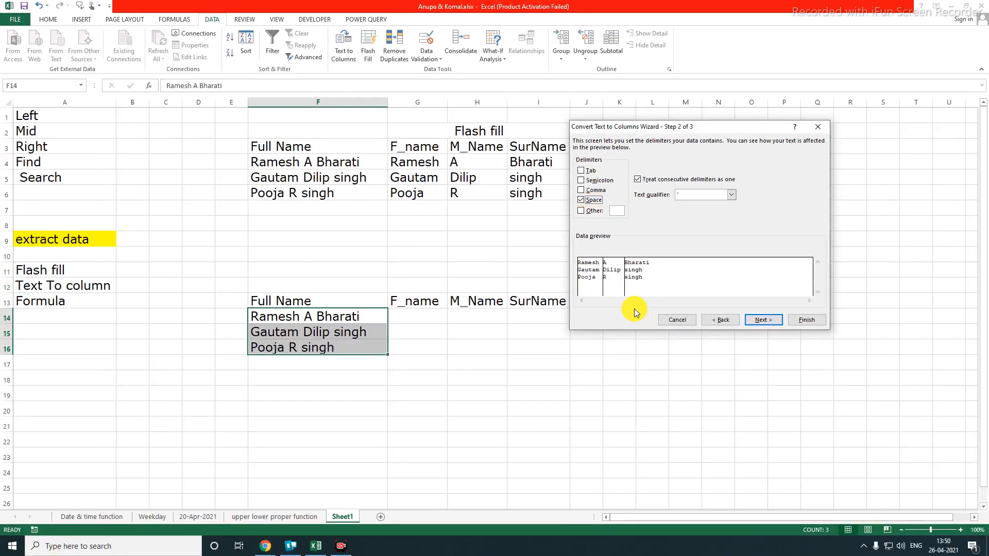
{"action": "left_click", "coordinate": [761, 320]}
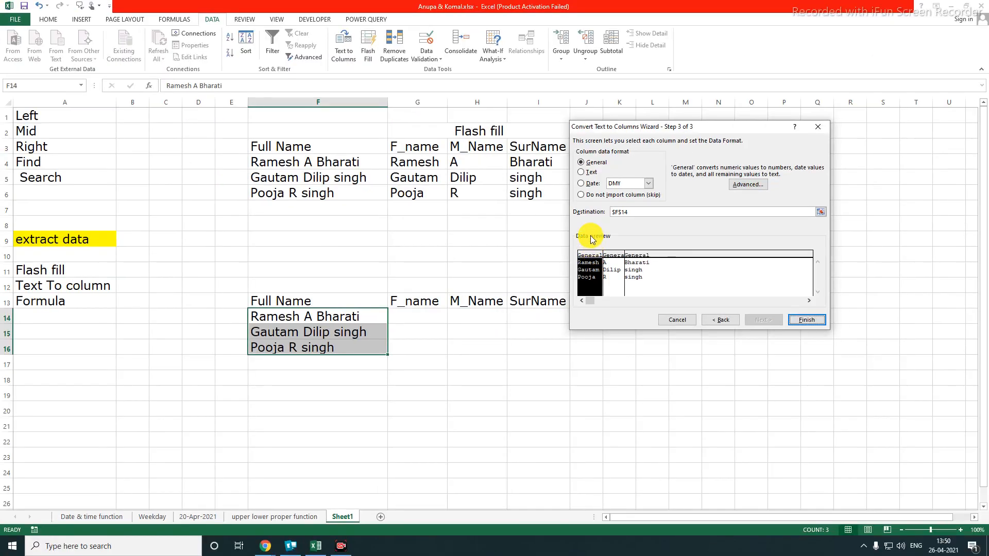
{"action": "left_click", "coordinate": [583, 172]}
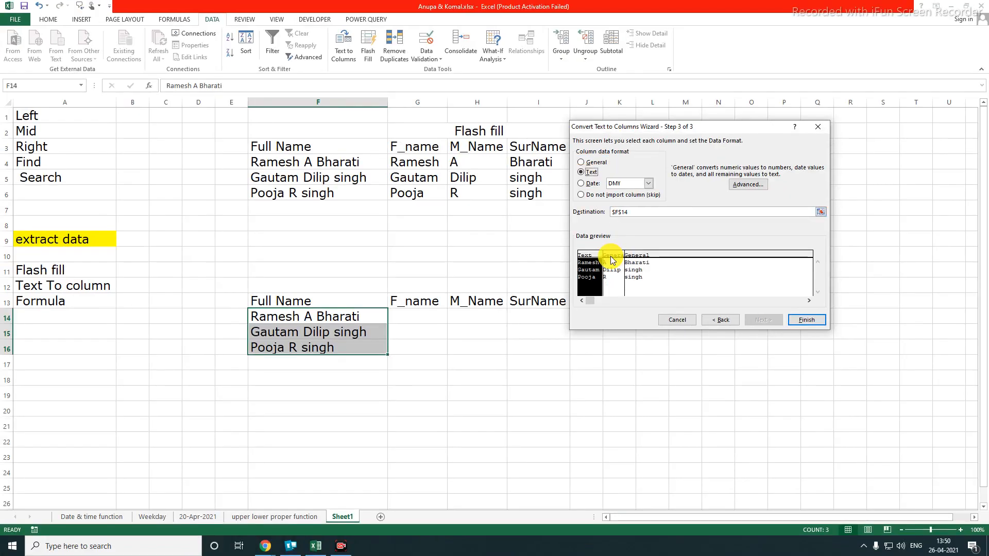
{"action": "left_click", "coordinate": [620, 330]}
{"action": "left_click", "coordinate": [590, 173]}
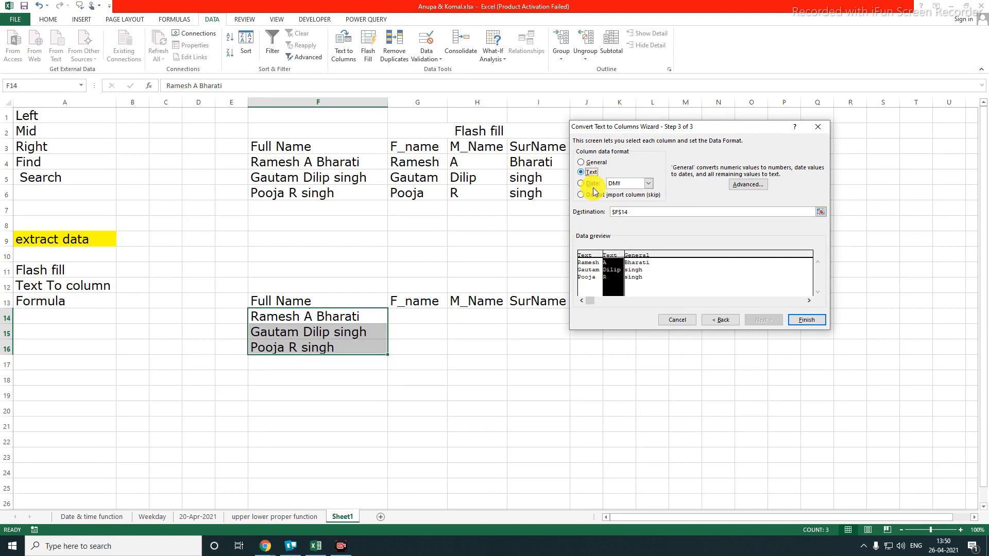
{"action": "left_click", "coordinate": [636, 258]}
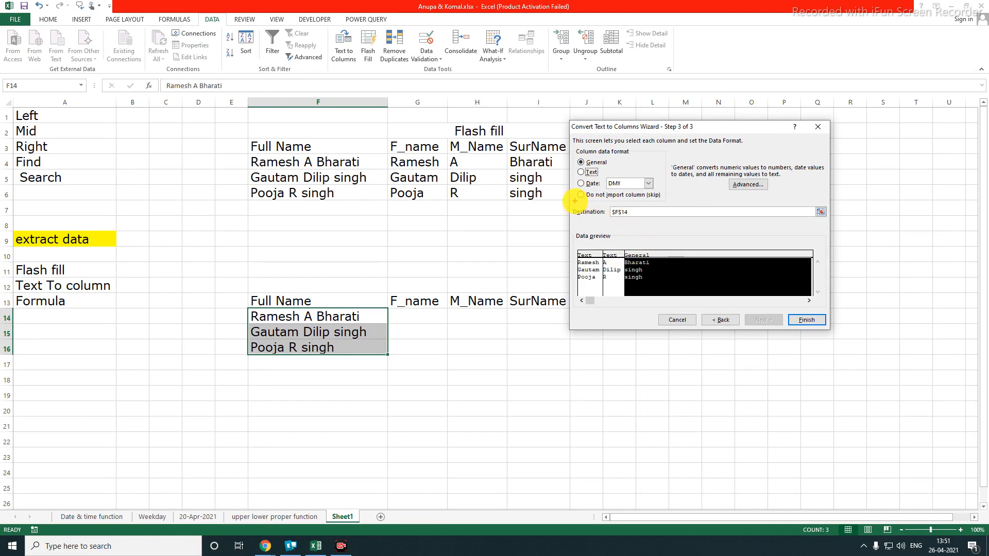
{"action": "mouse_move", "coordinate": [574, 201]}
{"action": "left_mouse_down"}
{"action": "mouse_move", "coordinate": [717, 224]}
{"action": "mouse_move", "coordinate": [829, 224]}
{"action": "left_mouse_up"}
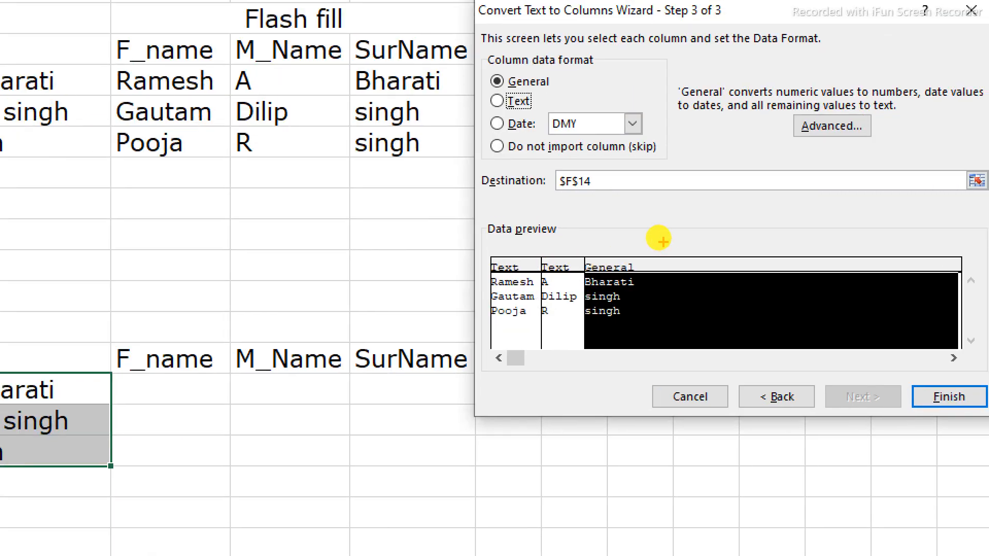
{"action": "left_click_drag", "start_coordinate": [601, 201], "coordinate": [652, 228]}
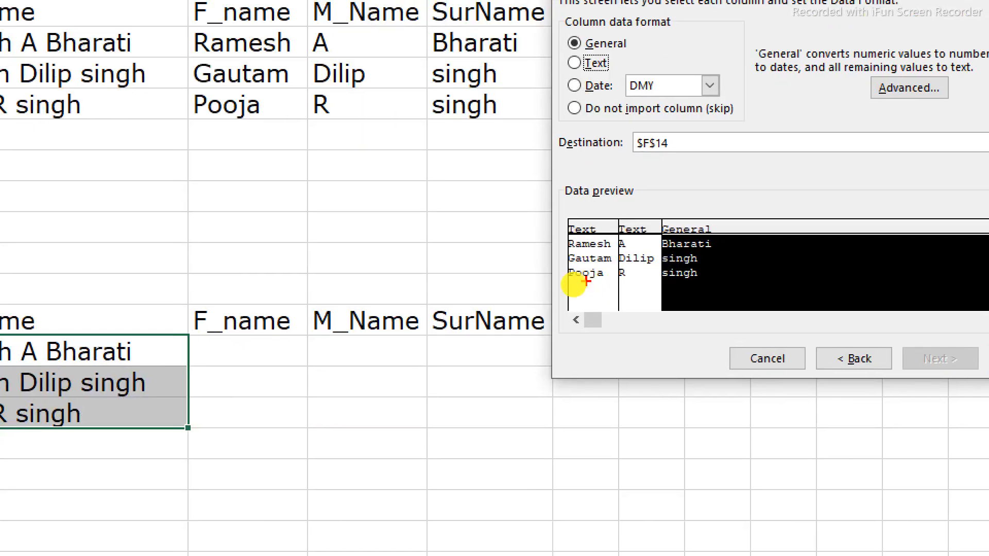
{"action": "left_click_drag", "start_coordinate": [190, 332], "coordinate": [310, 367]}
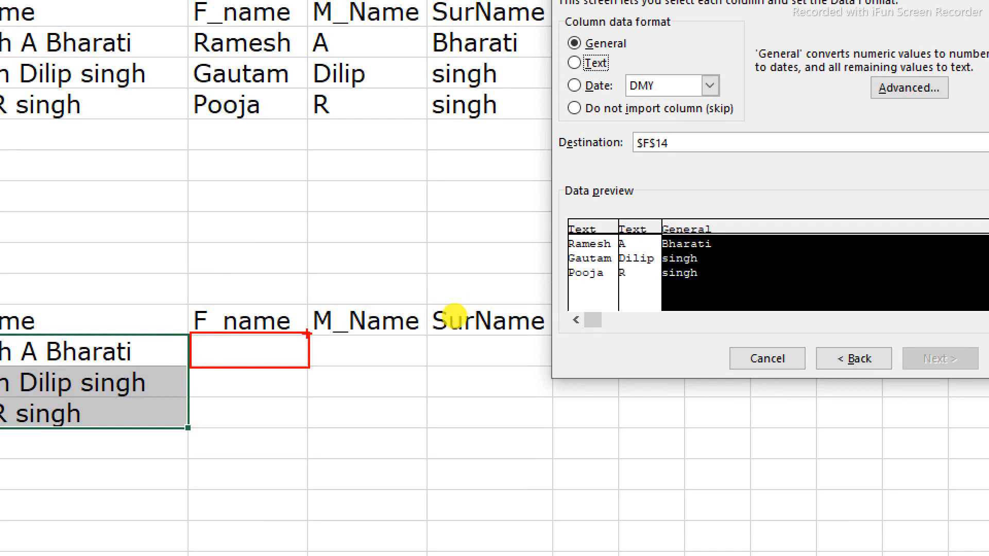
{"action": "left_click_drag", "start_coordinate": [307, 334], "coordinate": [423, 370]}
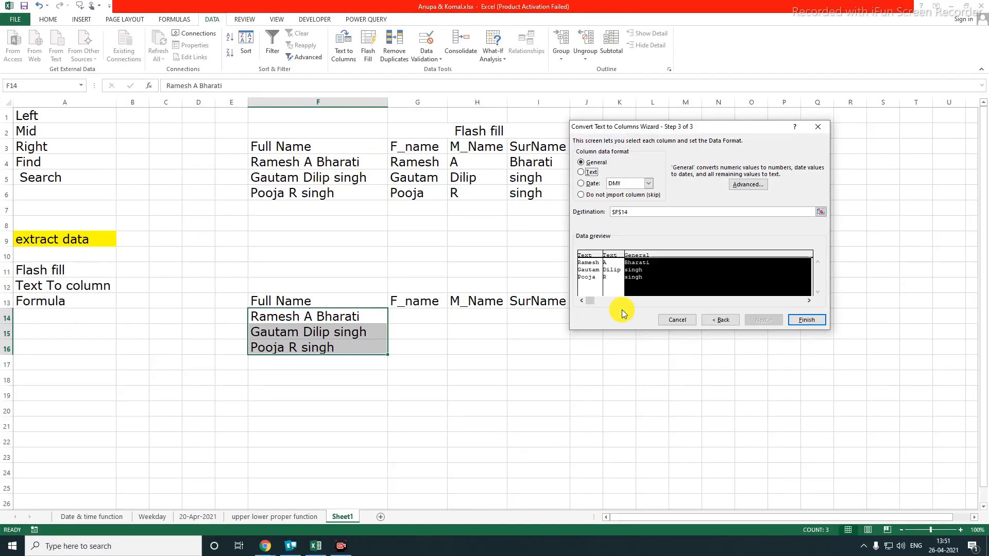
Set the split destination to G14 and finish, producing F_name, M_Name and SurName columns
{"action": "left_click", "coordinate": [636, 213]}
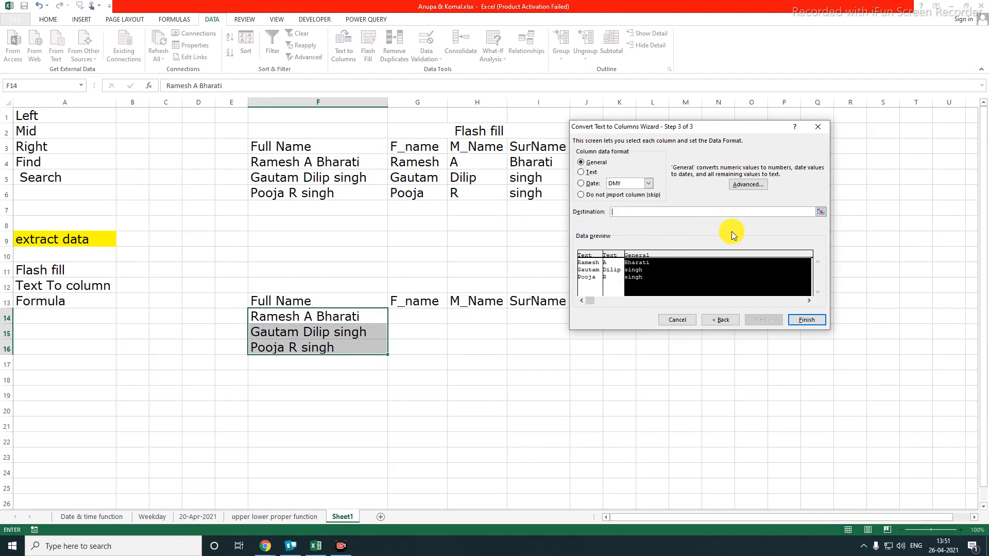
{"action": "left_click", "coordinate": [417, 315]}
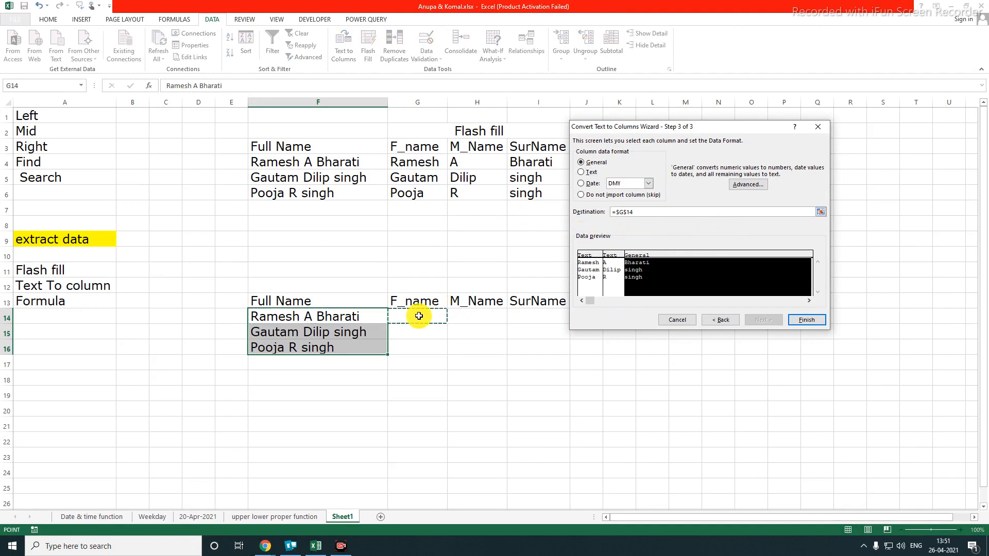
{"action": "left_click", "coordinate": [802, 320]}
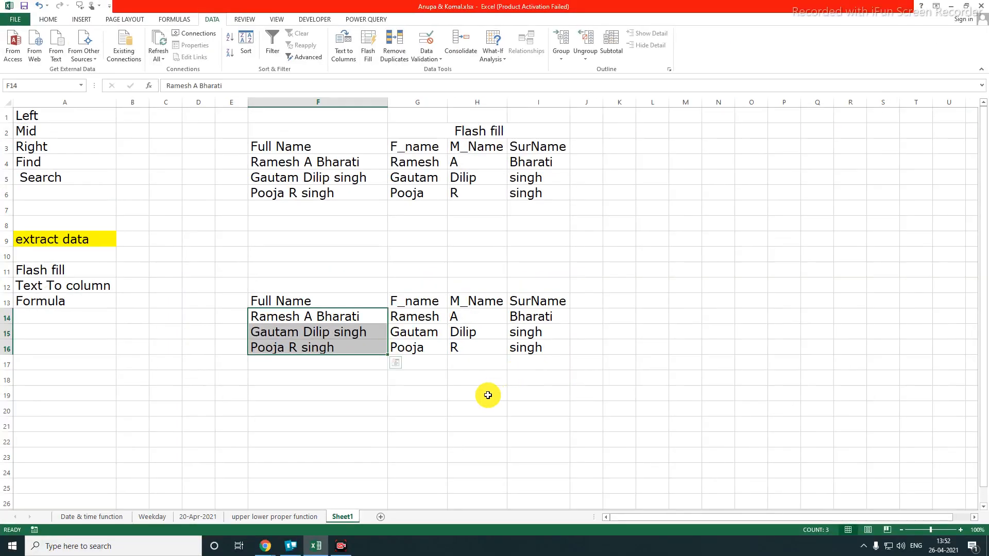
{"action": "left_click", "coordinate": [264, 545]}
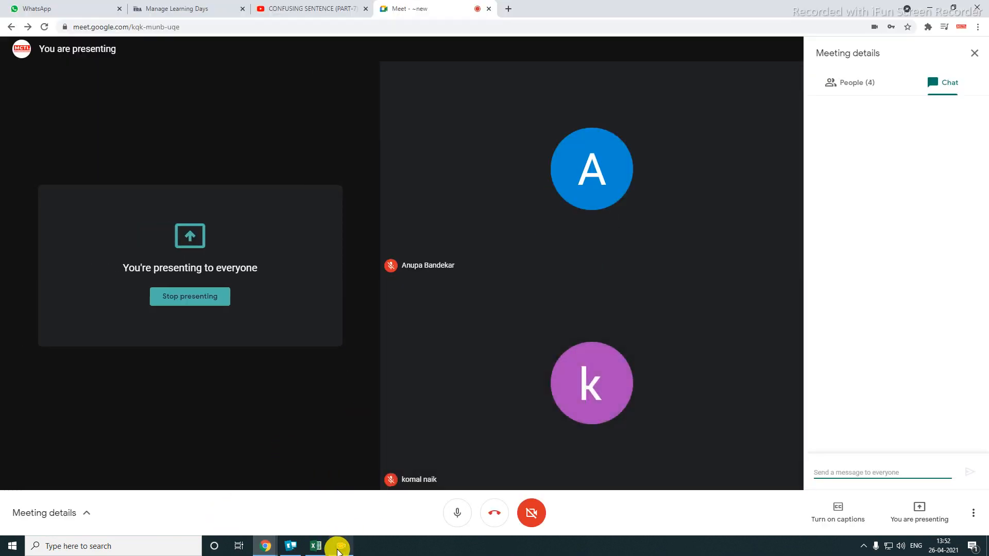
{"action": "mouse_move", "coordinate": [335, 547]}
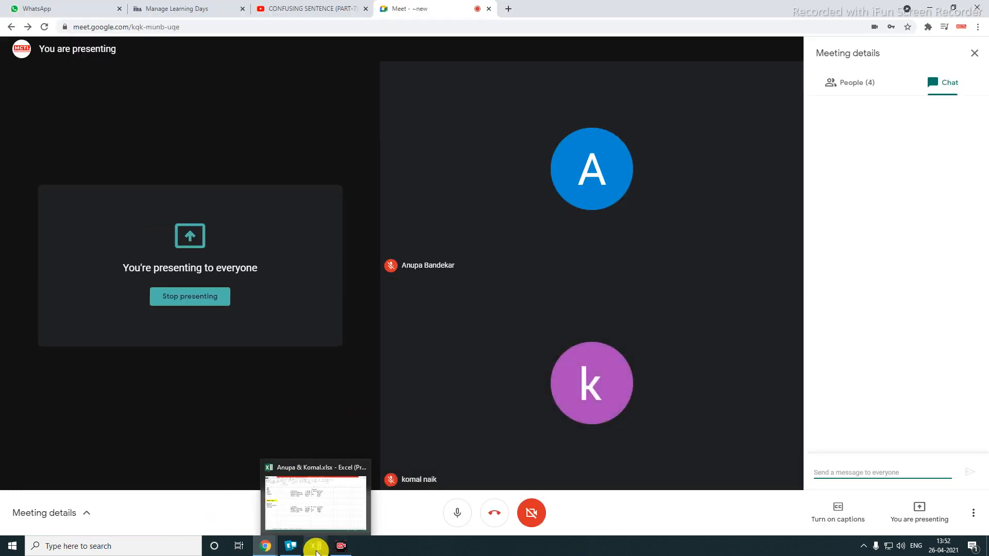
{"action": "left_click", "coordinate": [317, 545]}
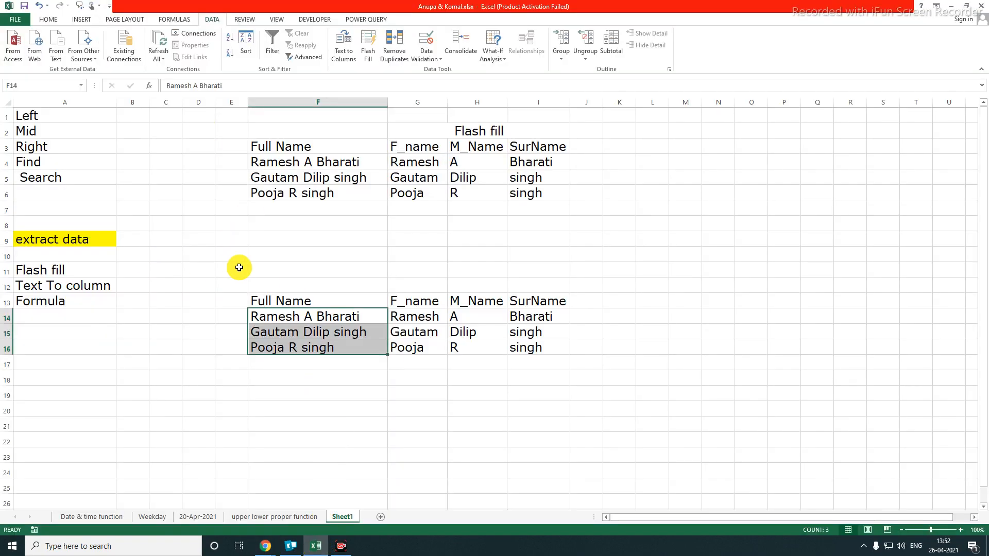
Copy the 'Text To column' label from A12 into cell F11
{"action": "left_click", "coordinate": [88, 284]}
{"action": "key", "text": "ctrl+c"}
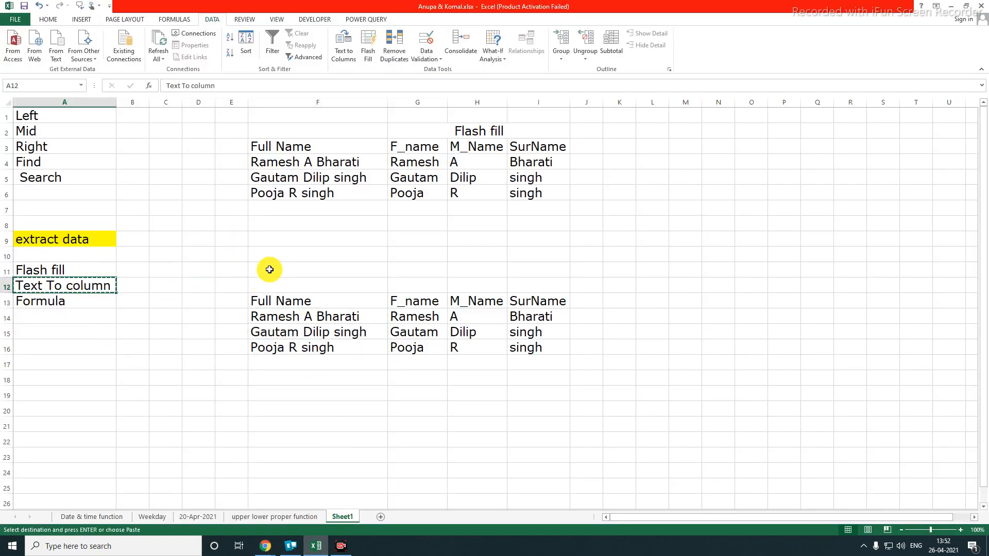
{"action": "left_click", "coordinate": [268, 268]}
{"action": "key", "text": "ctrl+v"}
{"action": "left_click", "coordinate": [403, 355]}
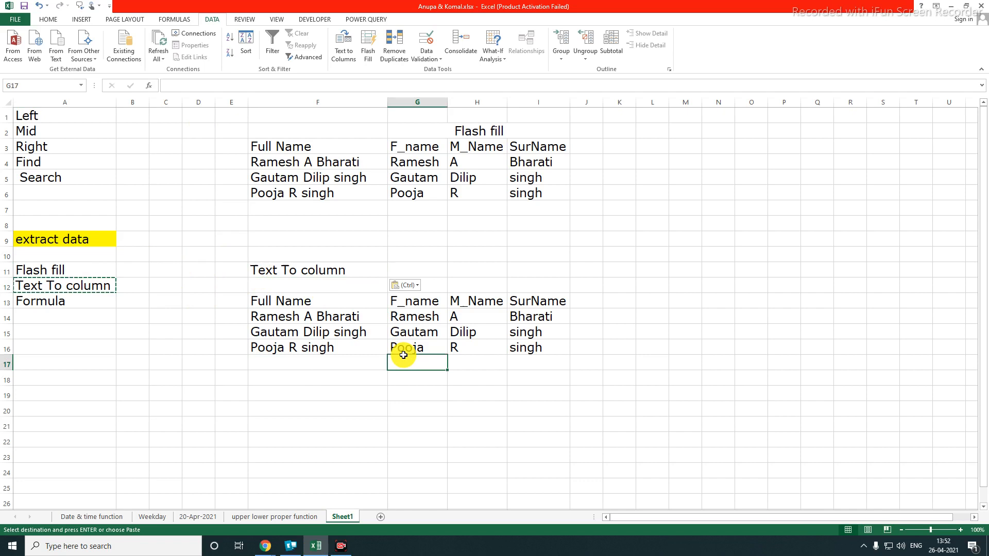
{"action": "left_click", "coordinate": [360, 405]}
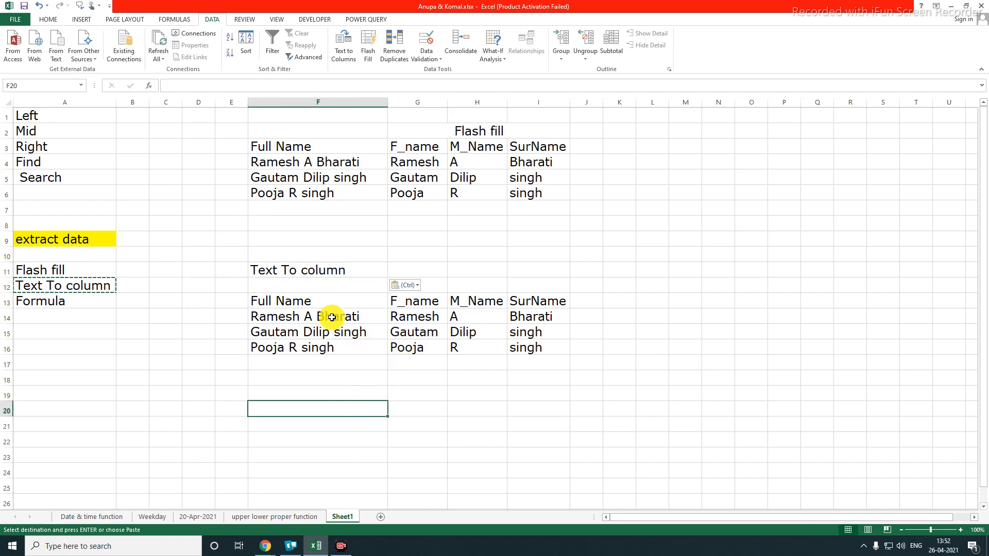
Use Format Painter to give F11 the same yellow fill as the 'extract data' label in A9
{"action": "left_click", "coordinate": [322, 271]}
{"action": "left_click", "coordinate": [108, 241]}
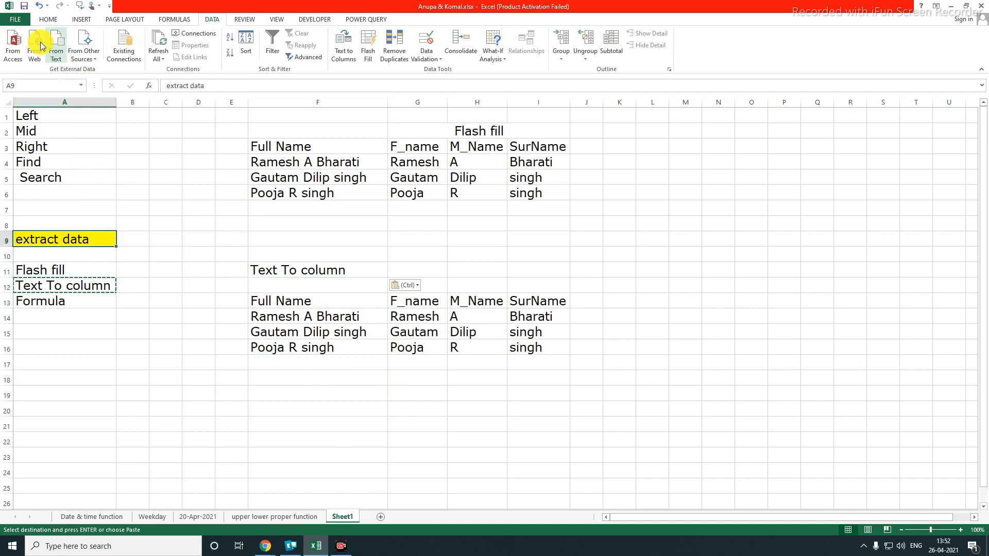
{"action": "left_click", "coordinate": [48, 19]}
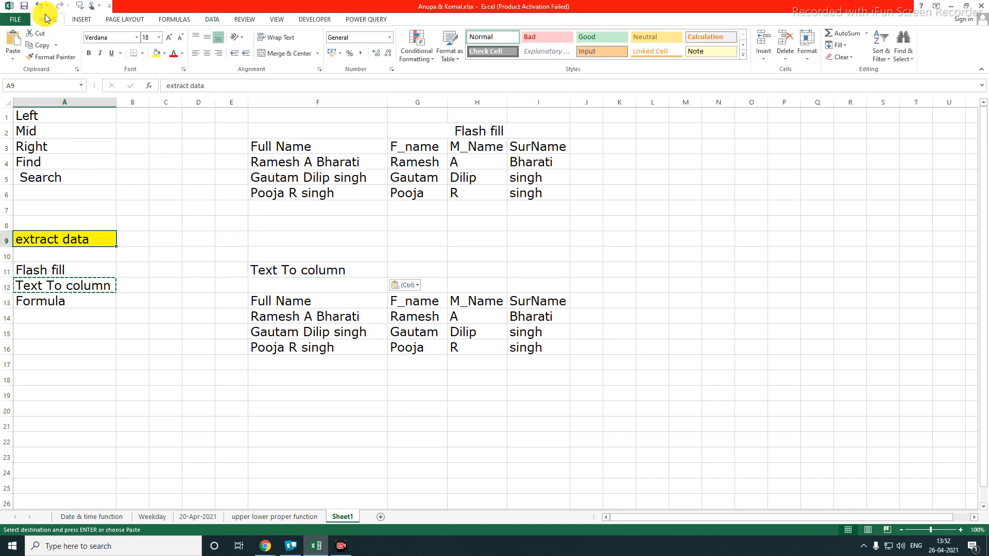
{"action": "left_click", "coordinate": [157, 58]}
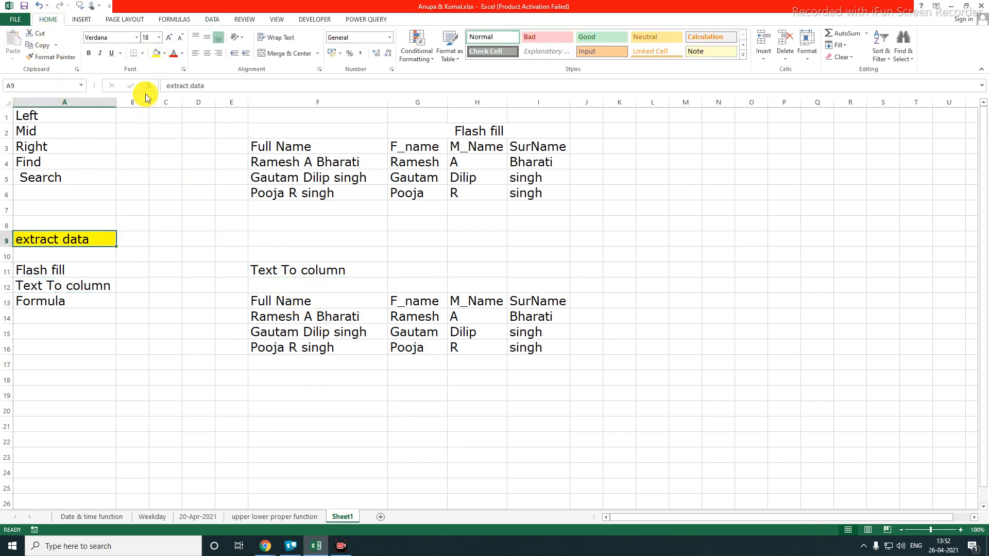
{"action": "left_click", "coordinate": [49, 57]}
{"action": "left_click", "coordinate": [314, 273]}
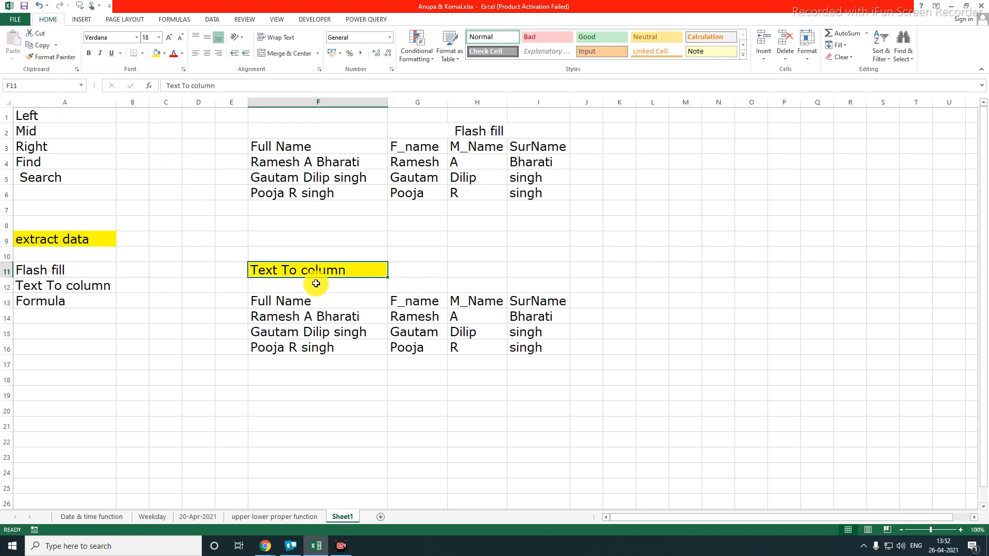
{"action": "left_click", "coordinate": [297, 439]}
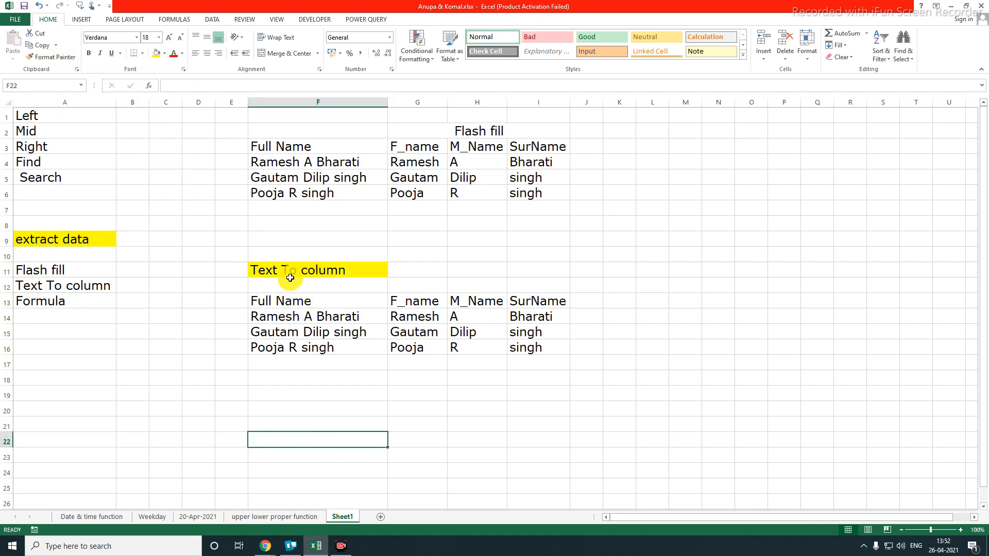
{"action": "left_click", "coordinate": [264, 398]}
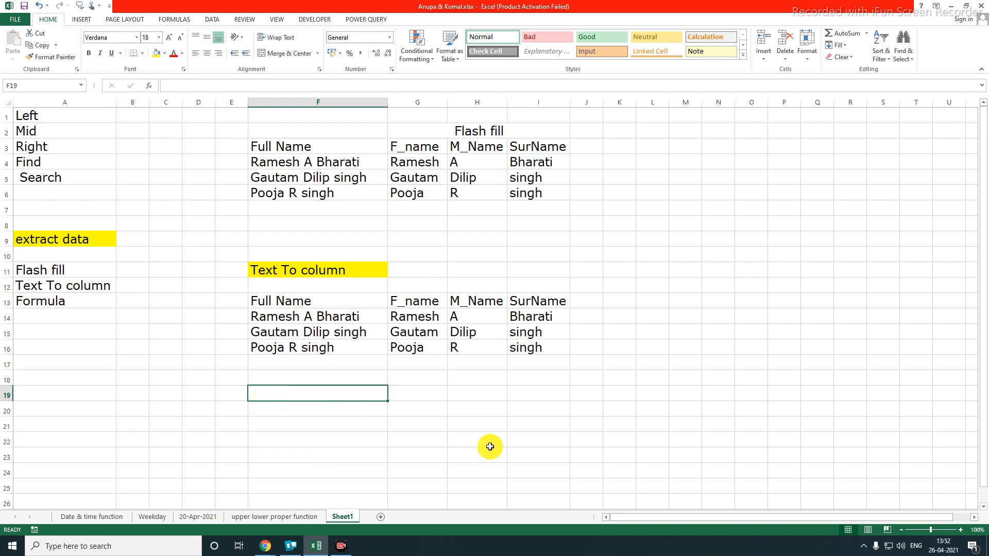
{"action": "key", "text": "Down"}
{"action": "key", "text": "Down"}
{"action": "key", "text": "Down"}
{"action": "key", "text": "Down"}
{"action": "key", "text": "Down"}
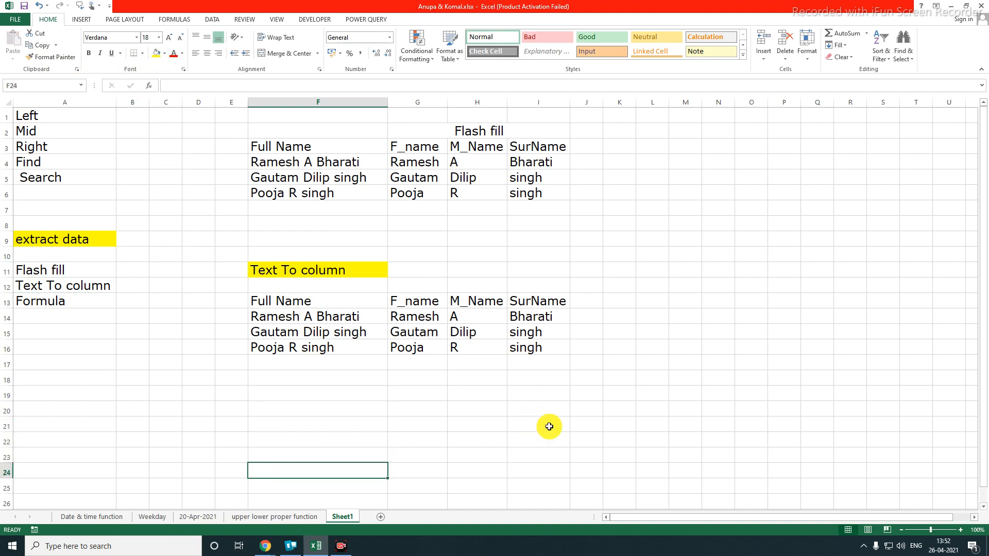
Add a new worksheet and set the font size of all its cells to 22
{"action": "left_click", "coordinate": [380, 516]}
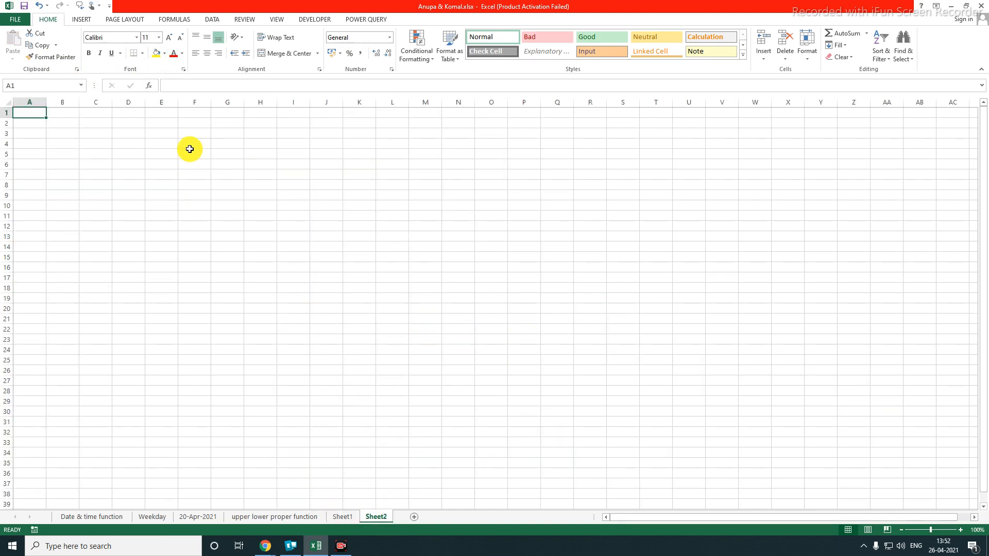
{"action": "left_click", "coordinate": [8, 101]}
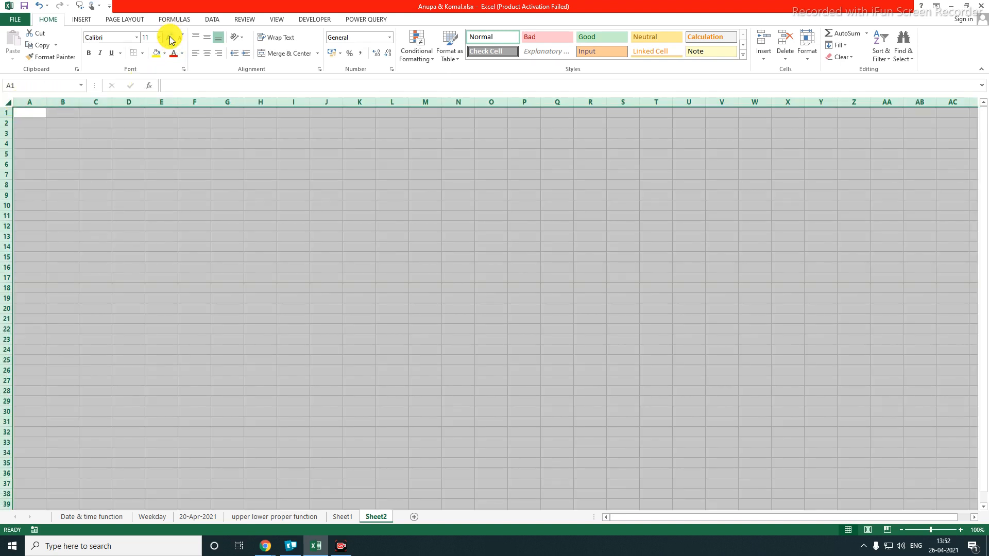
{"action": "left_click", "coordinate": [169, 37]}
{"action": "left_click", "coordinate": [169, 37]}
{"action": "left_click", "coordinate": [169, 37]}
{"action": "left_click", "coordinate": [169, 37]}
{"action": "left_click", "coordinate": [169, 38]}
{"action": "left_click", "coordinate": [169, 37]}
{"action": "left_click", "coordinate": [129, 195]}
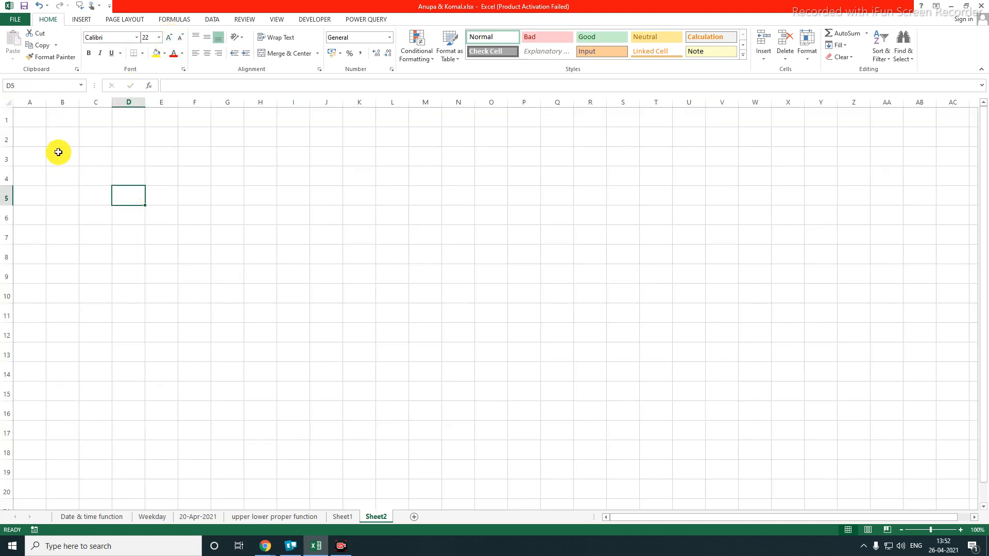
Fill B2:B17 with ="mcti"&RANDBETWEEN(1000,5000) and AutoFit column B
{"action": "left_click_drag", "start_coordinate": [60, 138], "coordinate": [61, 432]}
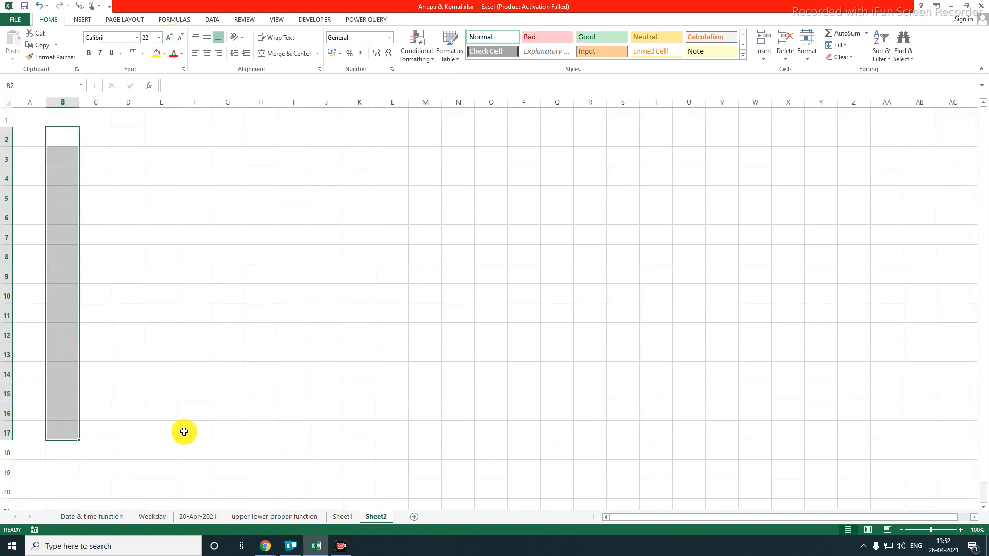
{"action": "type", "text": "=rand"}
{"action": "key", "text": "Down"}
{"action": "key", "text": "Tab"}
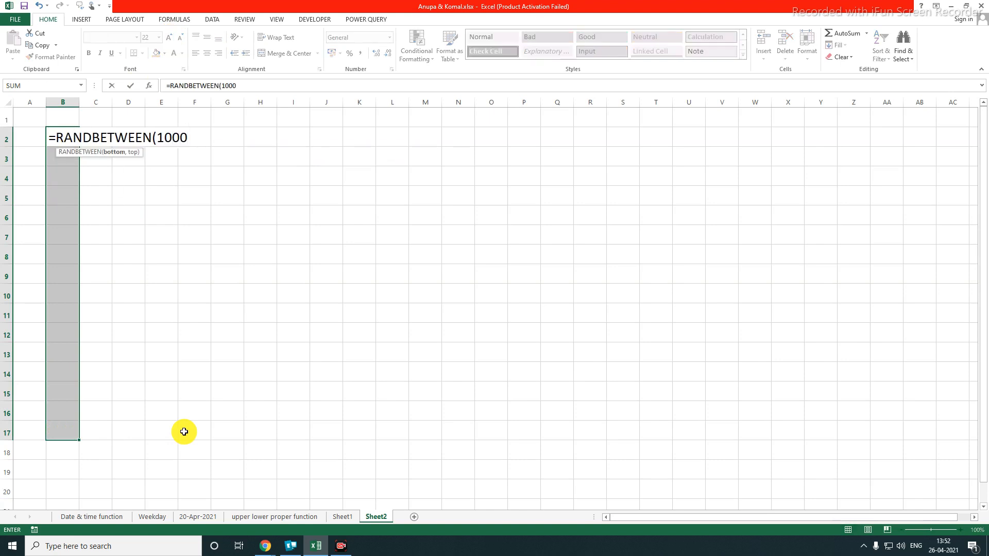
{"action": "type", "text": "1000,5000)"}
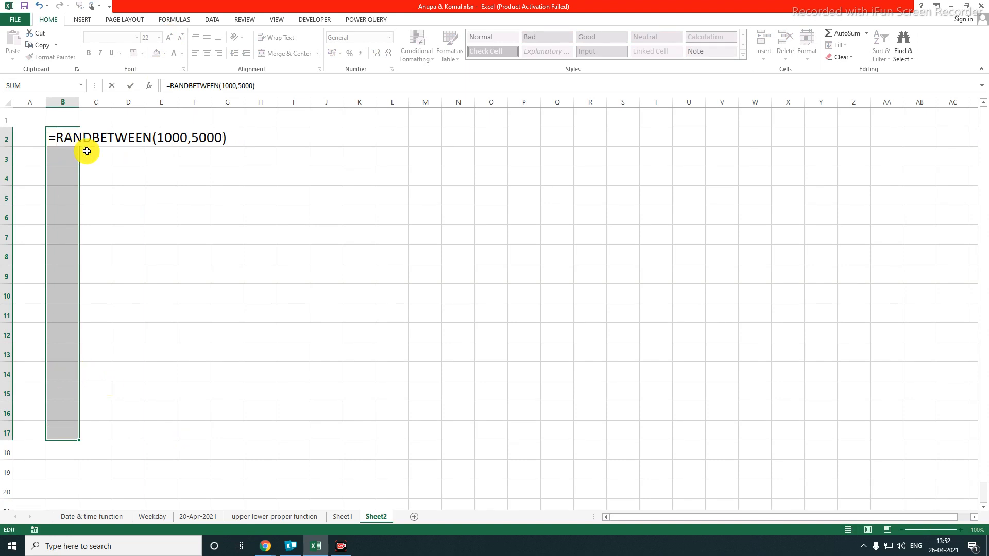
{"action": "type", "text": "\"mcti"}
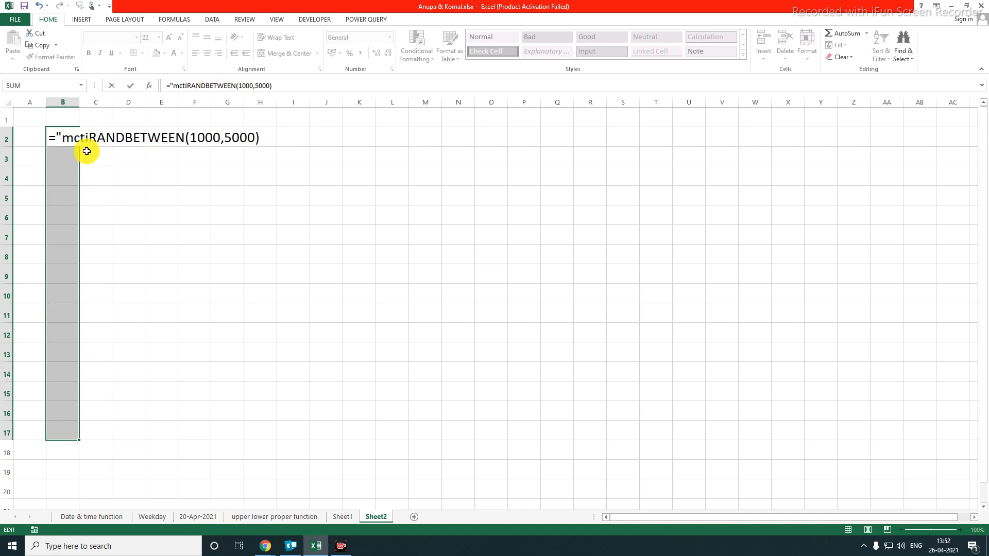
{"action": "type", "text": "\""}
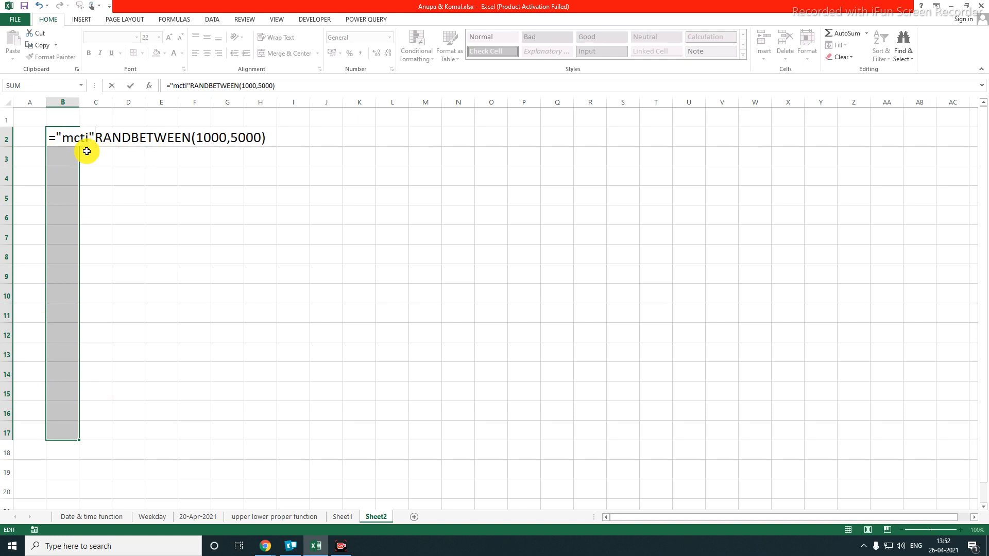
{"action": "type", "text": "&"}
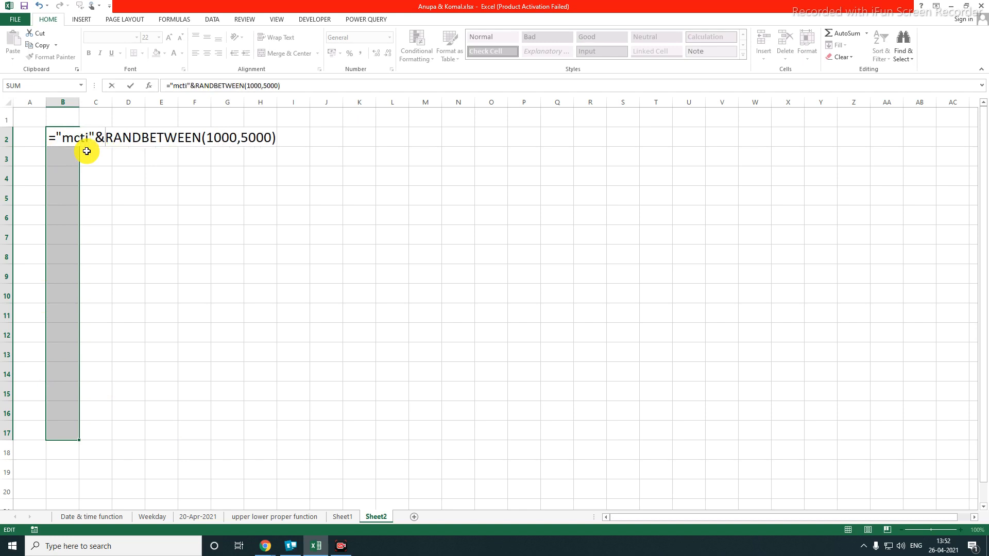
{"action": "key", "text": "ctrl+Return"}
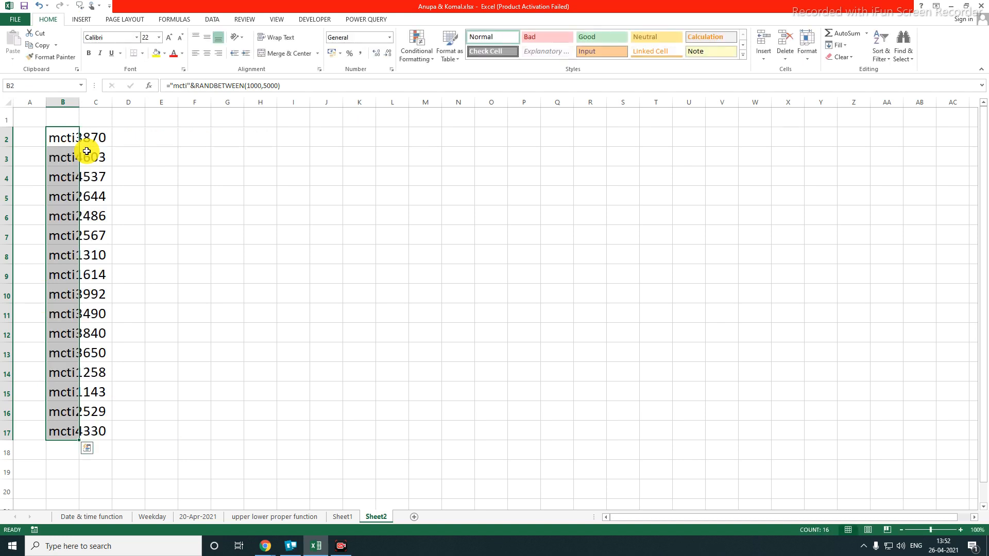
{"action": "double_click", "coordinate": [79, 101]}
{"action": "left_click", "coordinate": [301, 200]}
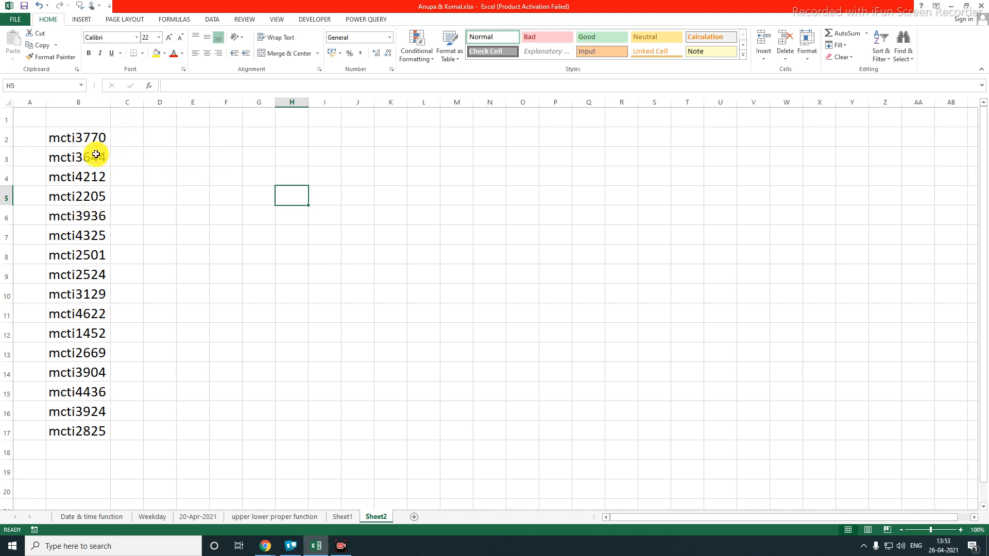
Enter headers 'text' in C1 and 'number' in D1, and AutoFit column D
{"action": "left_click", "coordinate": [156, 129]}
{"action": "left_click", "coordinate": [131, 118]}
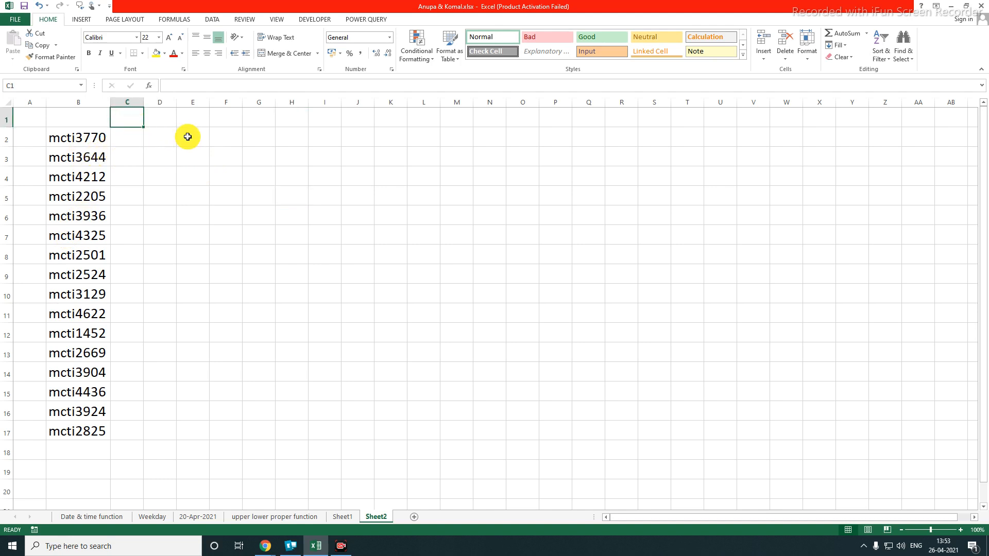
{"action": "type", "text": "text"}
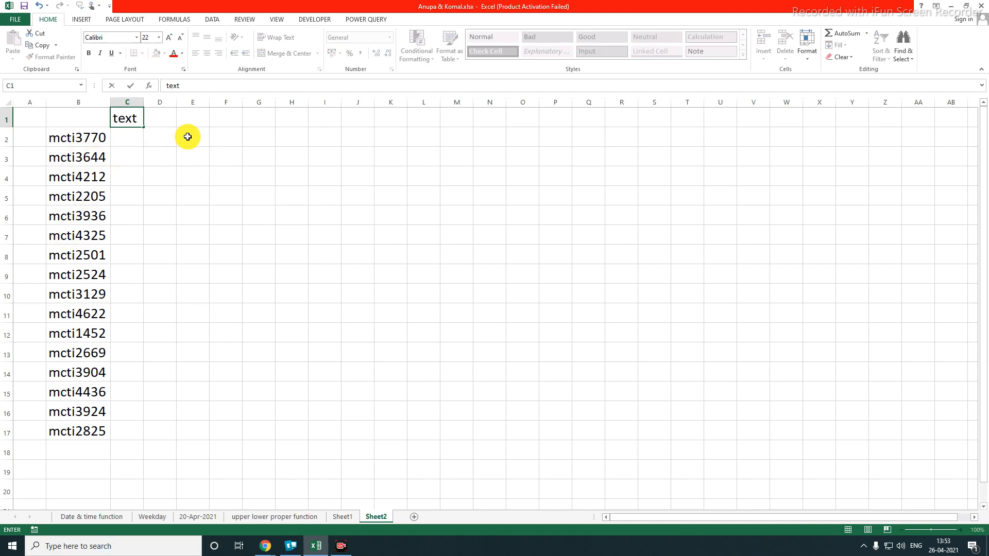
{"action": "key", "text": "Tab"}
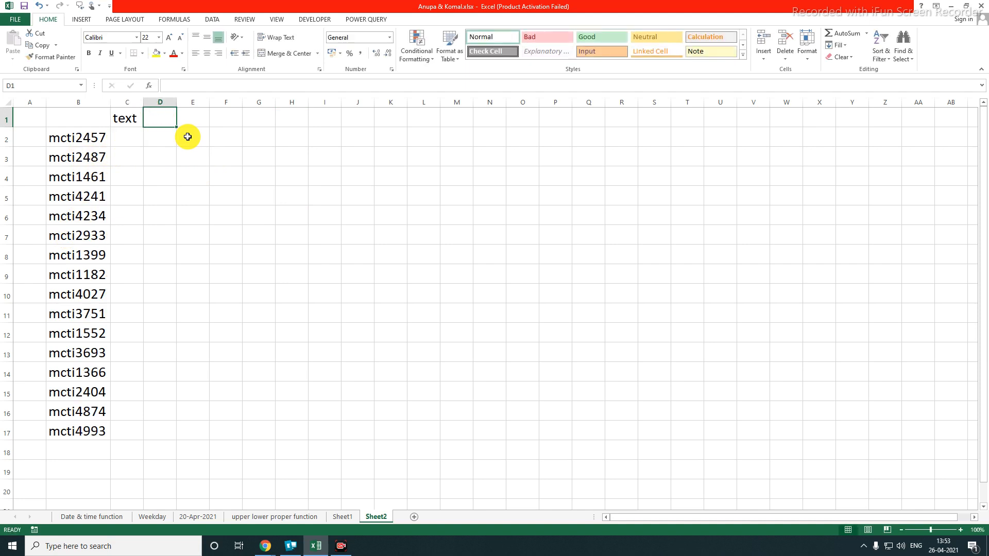
{"action": "type", "text": "number"}
{"action": "key", "text": "Return"}
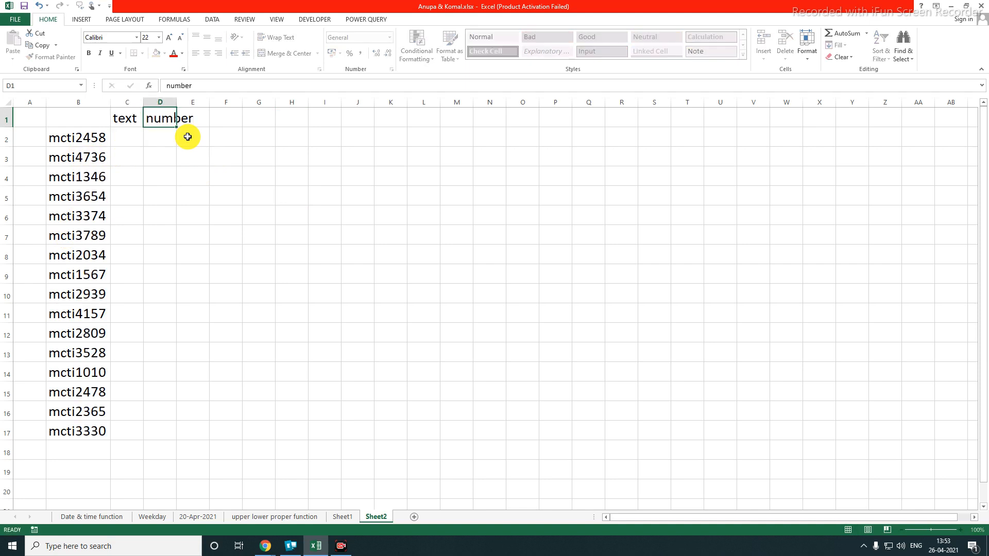
{"action": "double_click", "coordinate": [176, 102]}
Convert the mcti codes in B2:B17 to fixed values and widen column C
{"action": "left_click", "coordinate": [102, 136]}
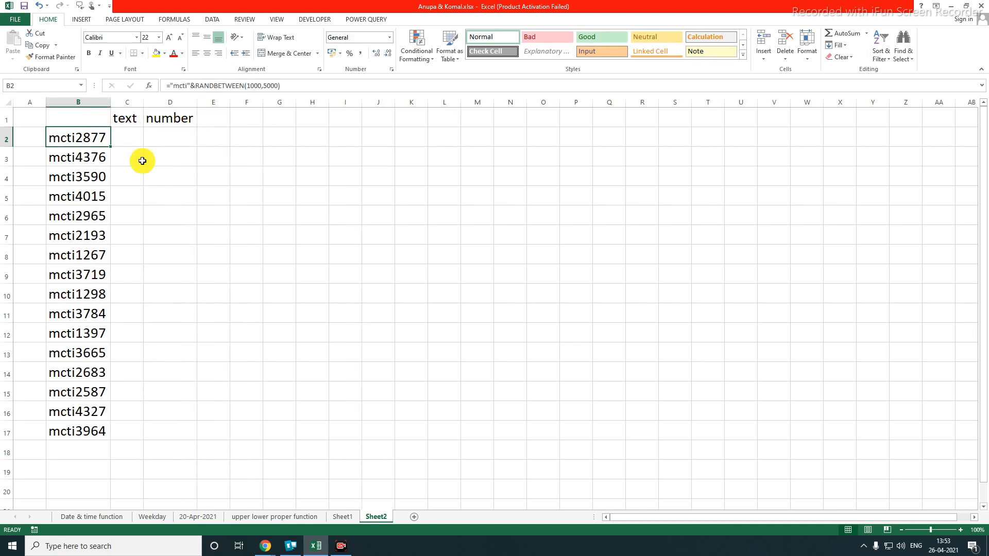
{"action": "key", "text": "ctrl+shift+Down"}
{"action": "key", "text": "ctrl+c"}
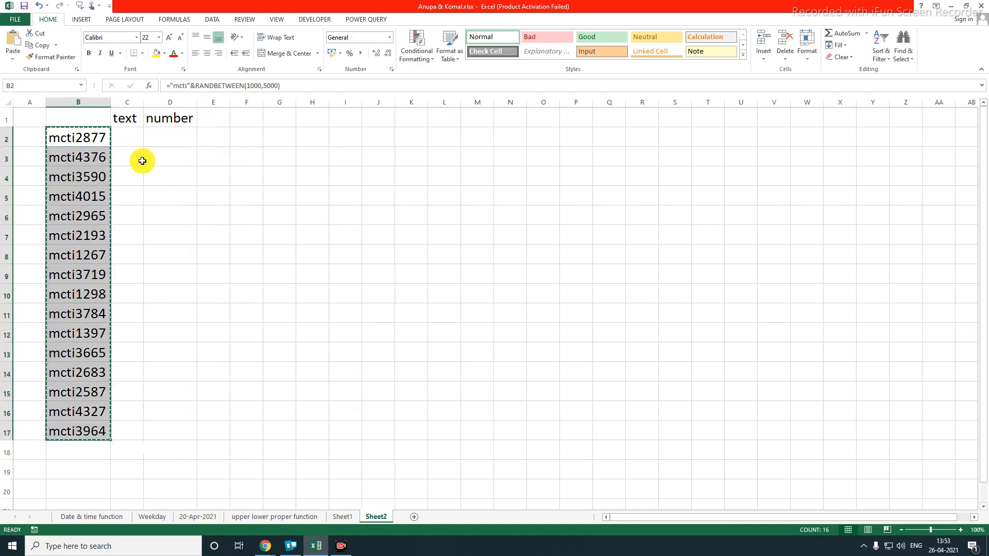
{"action": "key", "text": "alt+h"}
{"action": "key", "text": "v"}
{"action": "key", "text": "v"}
{"action": "left_click", "coordinate": [234, 195]}
{"action": "left_click_drag", "start_coordinate": [144, 102], "coordinate": [157, 126]}
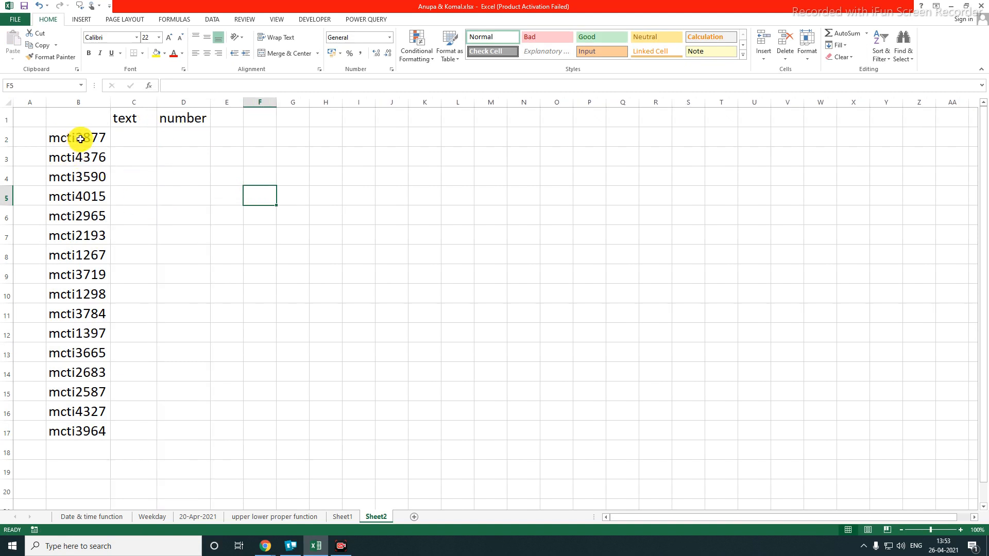
List the delimiters space, comma, tab and semicollon in J2:J5
{"action": "left_click", "coordinate": [404, 139]}
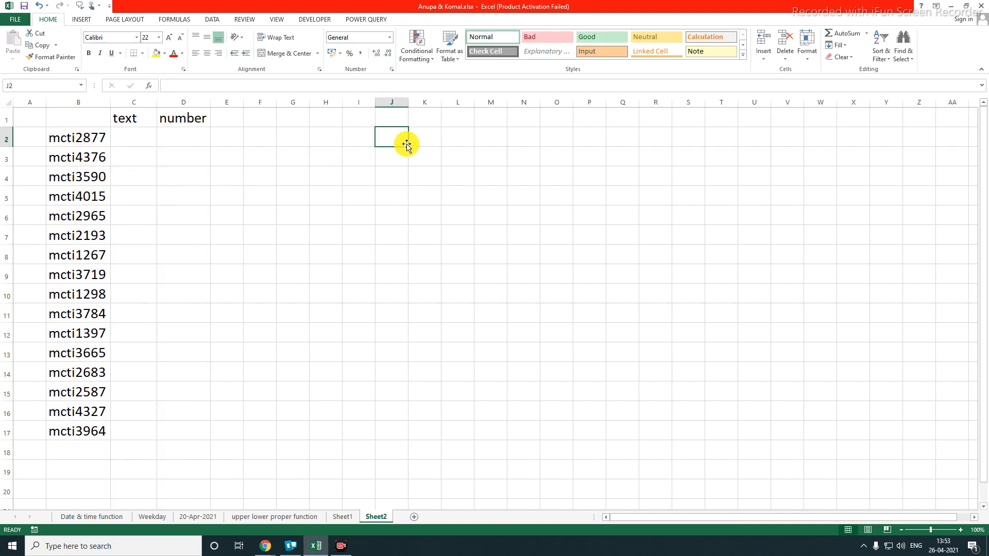
{"action": "type", "text": "space"}
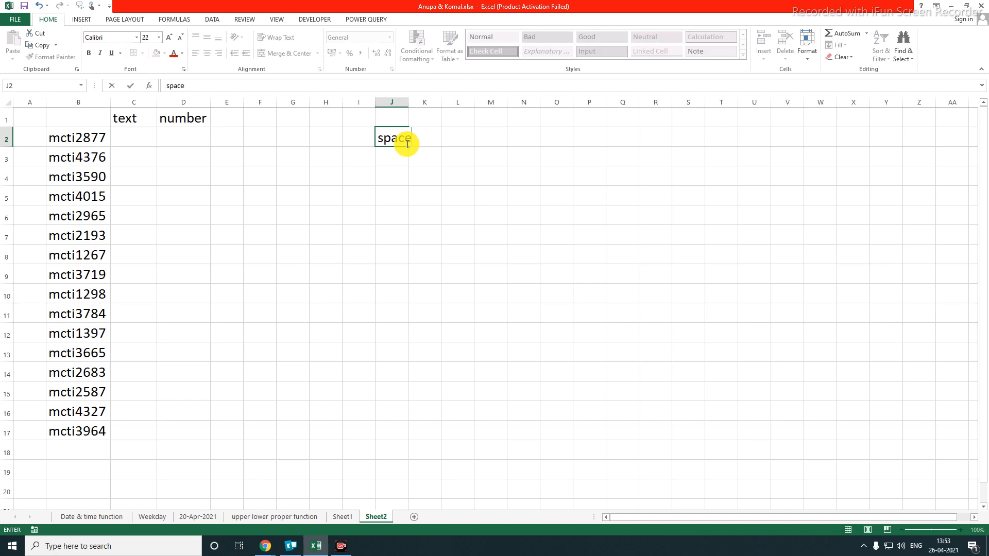
{"action": "key", "text": "Return"}
{"action": "type", "text": "comma"}
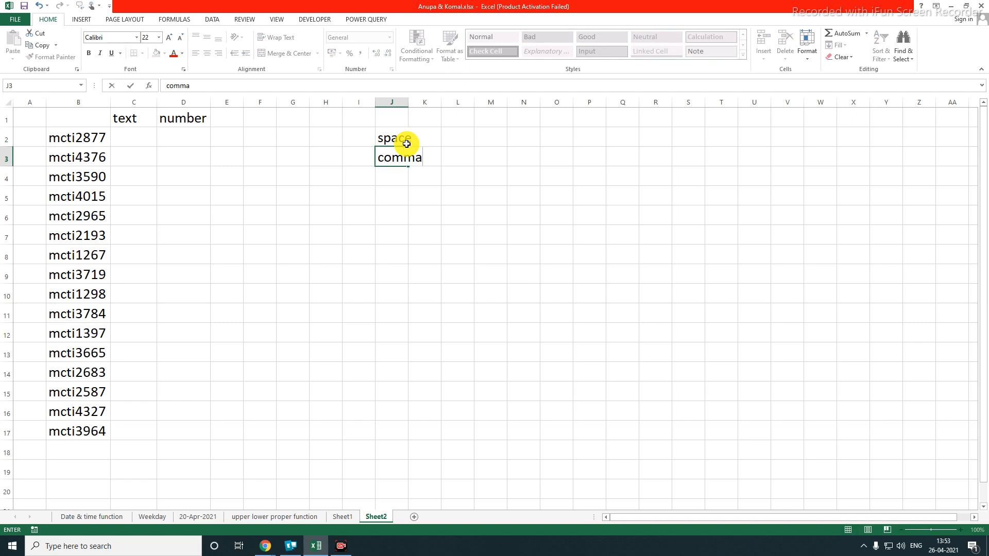
{"action": "key", "text": "Return"}
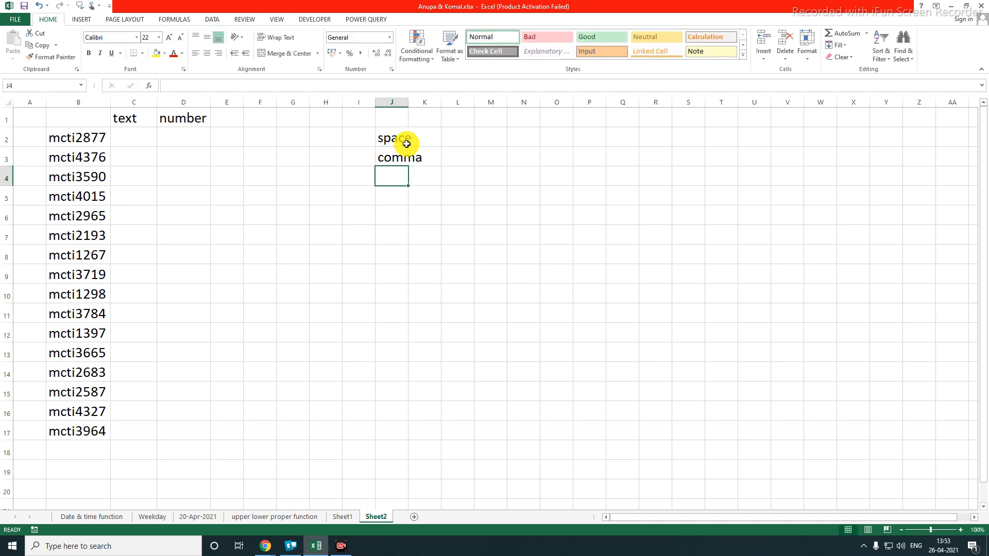
{"action": "type", "text": "tax"}
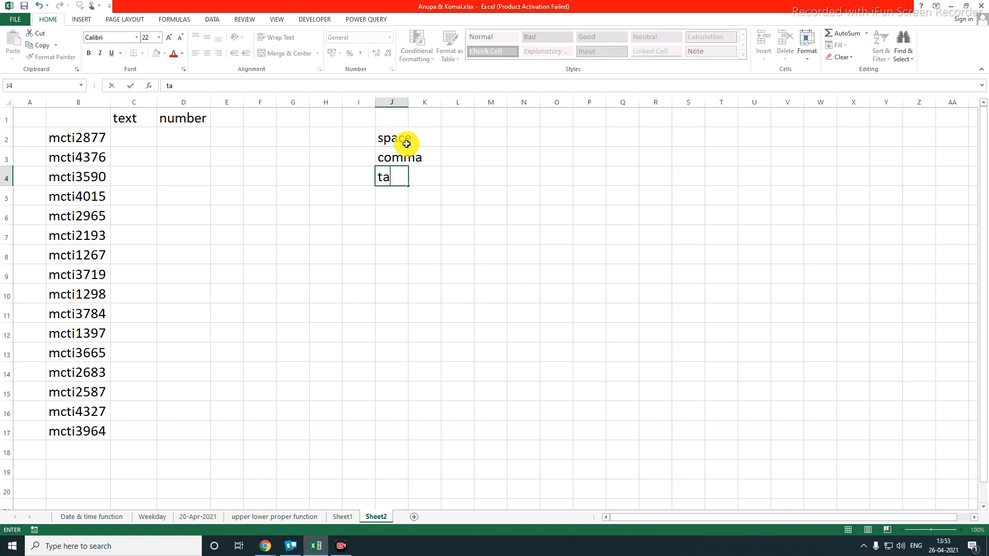
{"action": "key", "text": "Return"}
{"action": "type", "text": "semicollon"}
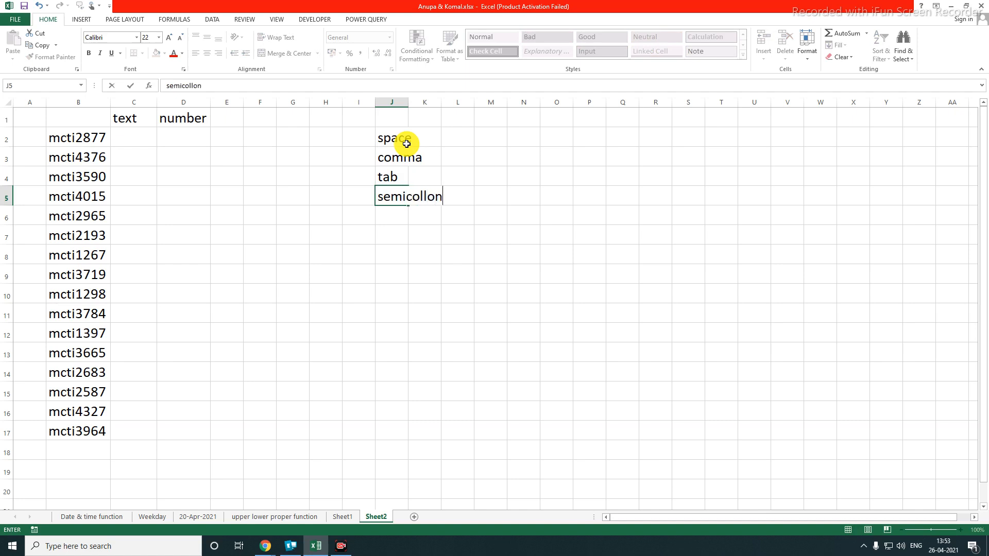
{"action": "key", "text": "Return"}
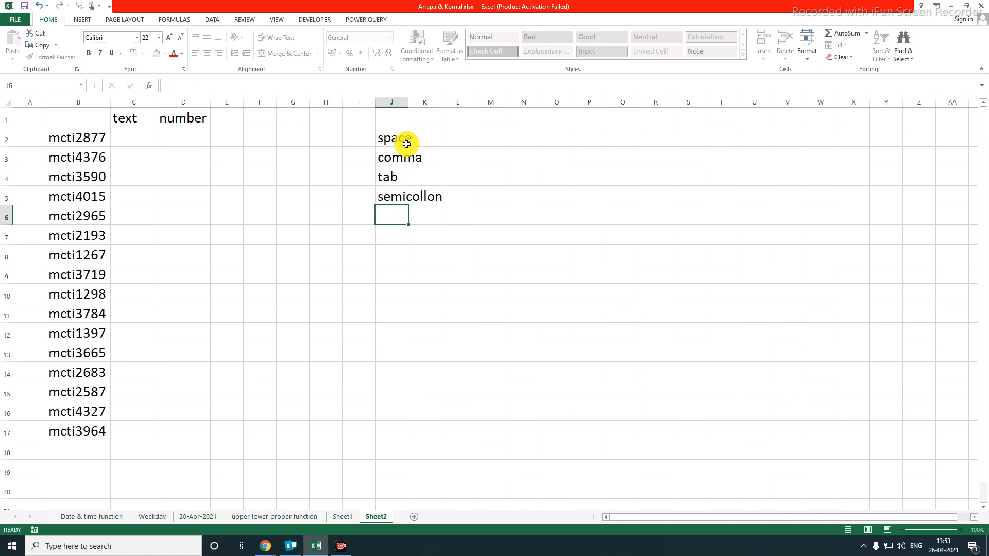
Enter the label 'Fixed with' in cell J10
{"action": "left_click_drag", "start_coordinate": [103, 139], "coordinate": [106, 255]}
{"action": "left_click_drag", "start_coordinate": [108, 333], "coordinate": [90, 435]}
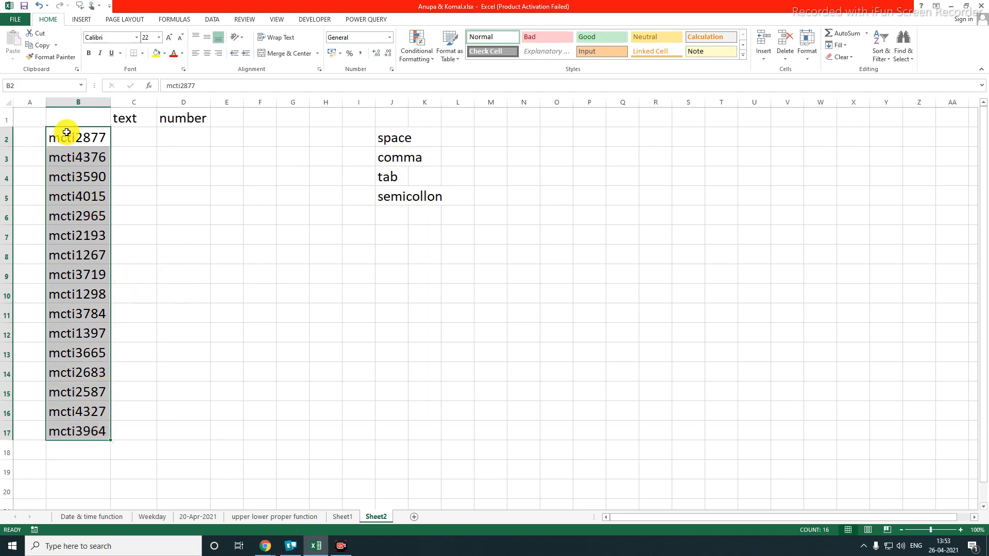
{"action": "left_click", "coordinate": [344, 312]}
{"action": "left_click", "coordinate": [391, 292]}
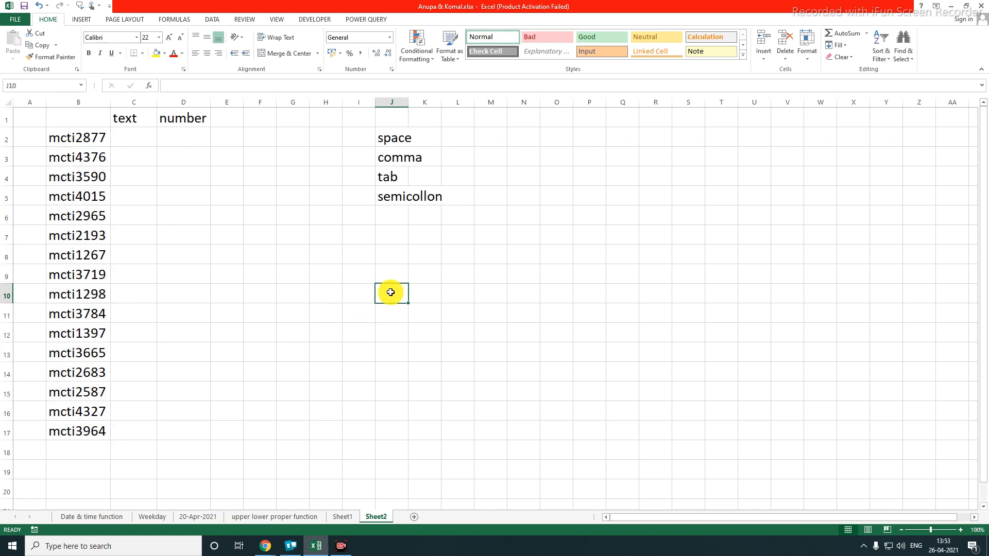
{"action": "type", "text": "Fixed with"}
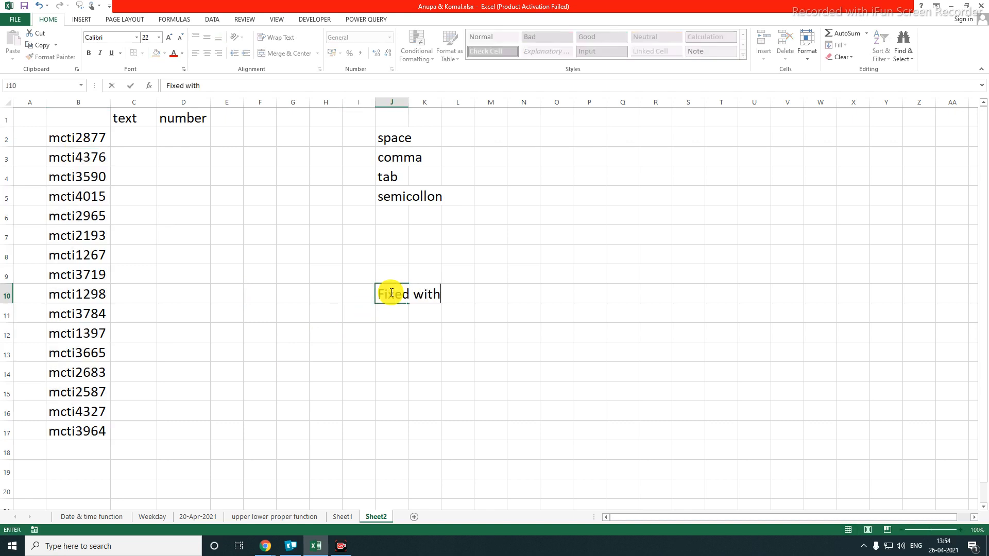
{"action": "left_click", "coordinate": [199, 342]}
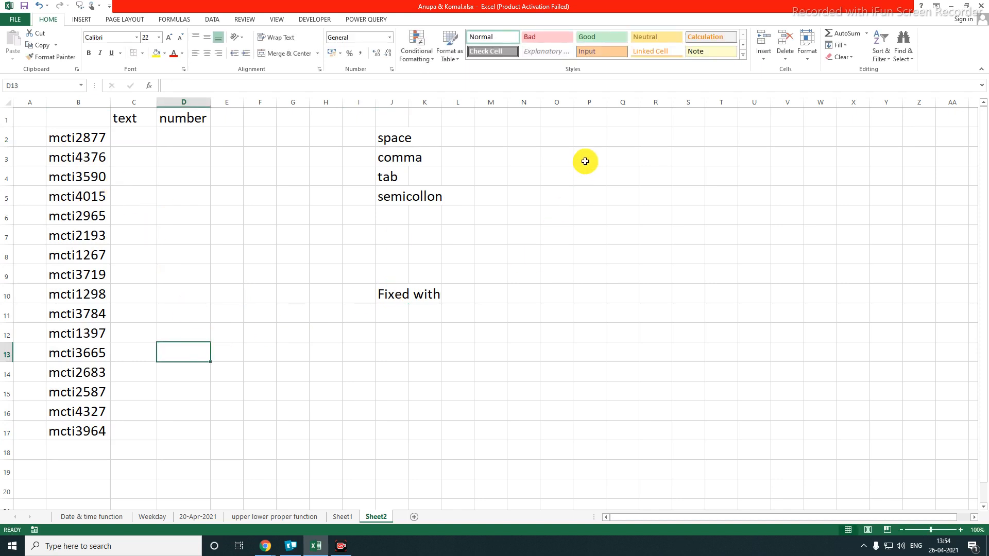
Fill P3:Q20 at once with =RANDBETWEEN(100000,500000) random six-digit numbers
{"action": "left_click_drag", "start_coordinate": [585, 159], "coordinate": [649, 486]}
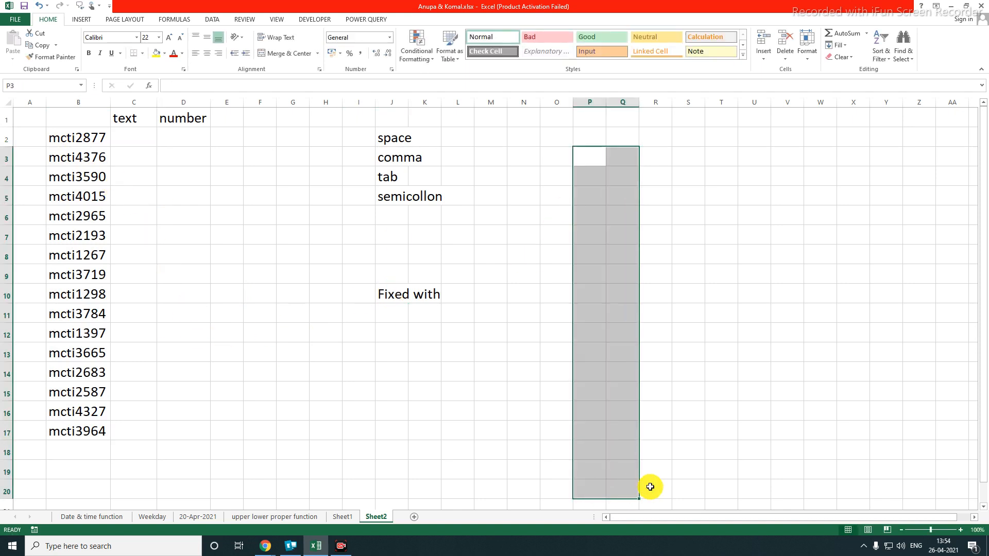
{"action": "type", "text": "=randb"}
{"action": "key", "text": "Tab"}
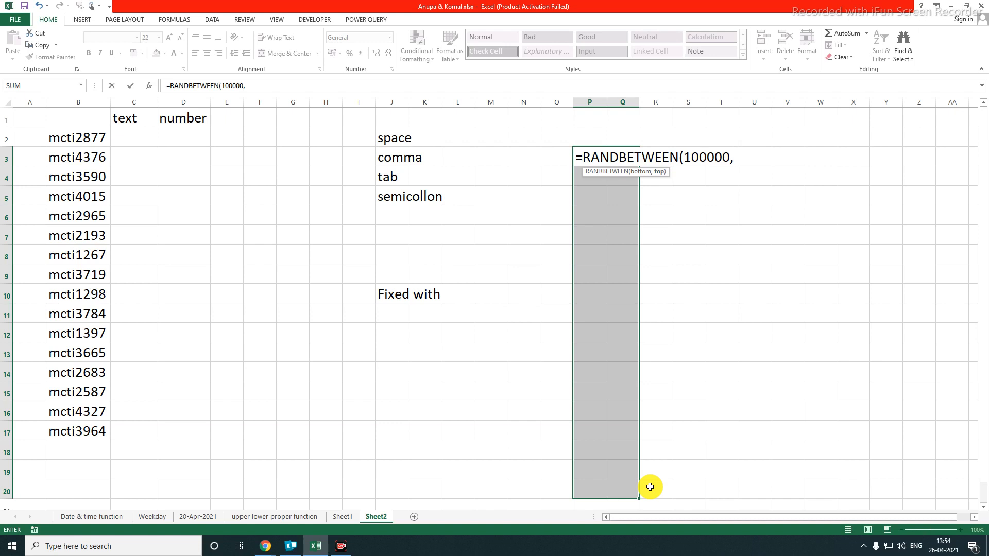
{"action": "type", "text": "500000"}
{"action": "key", "text": "ctrl+Return"}
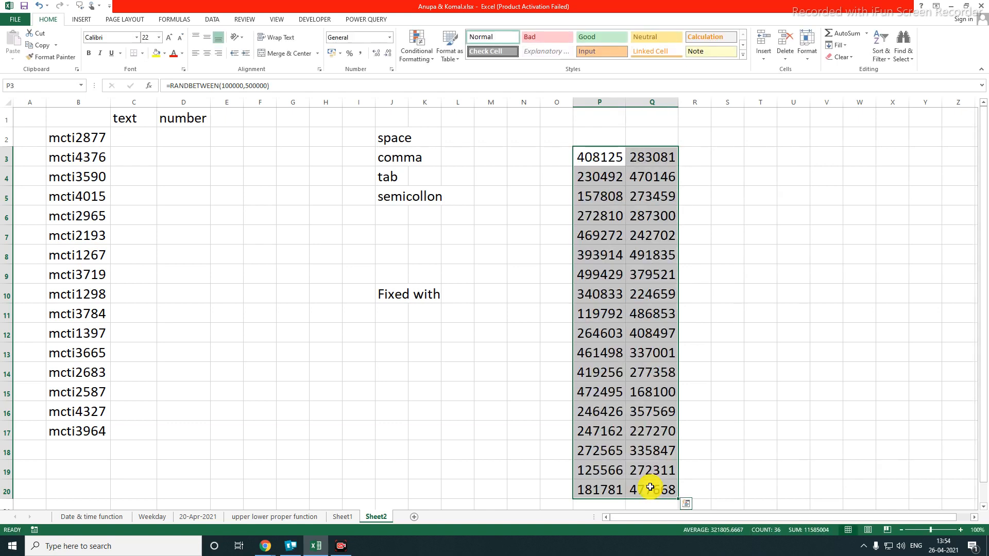
Delete column Q and convert the numbers in P3:P20 to fixed values
{"action": "left_click", "coordinate": [651, 102]}
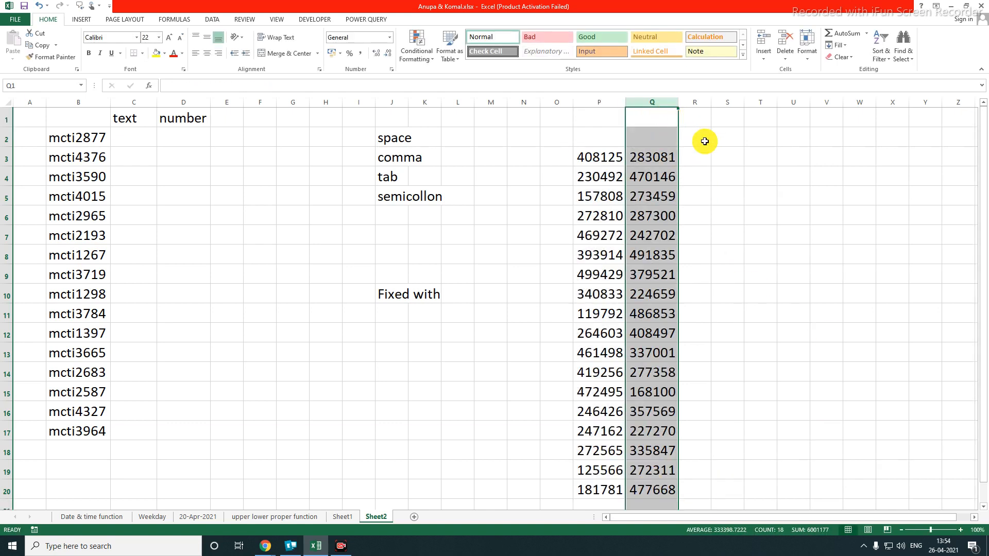
{"action": "key", "text": "ctrl+minus"}
{"action": "left_click", "coordinate": [613, 154]}
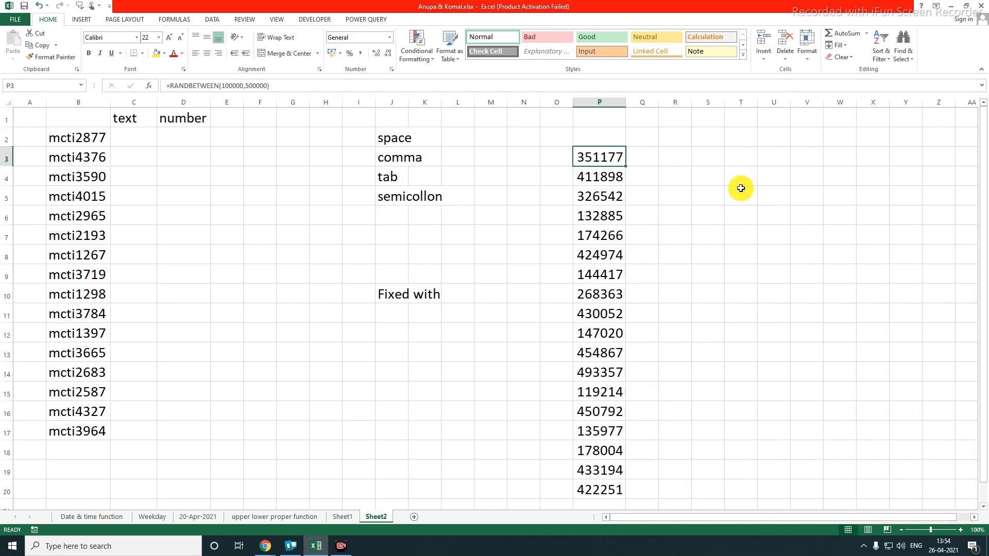
{"action": "key", "text": "ctrl+shift+Down"}
{"action": "key", "text": "ctrl+c"}
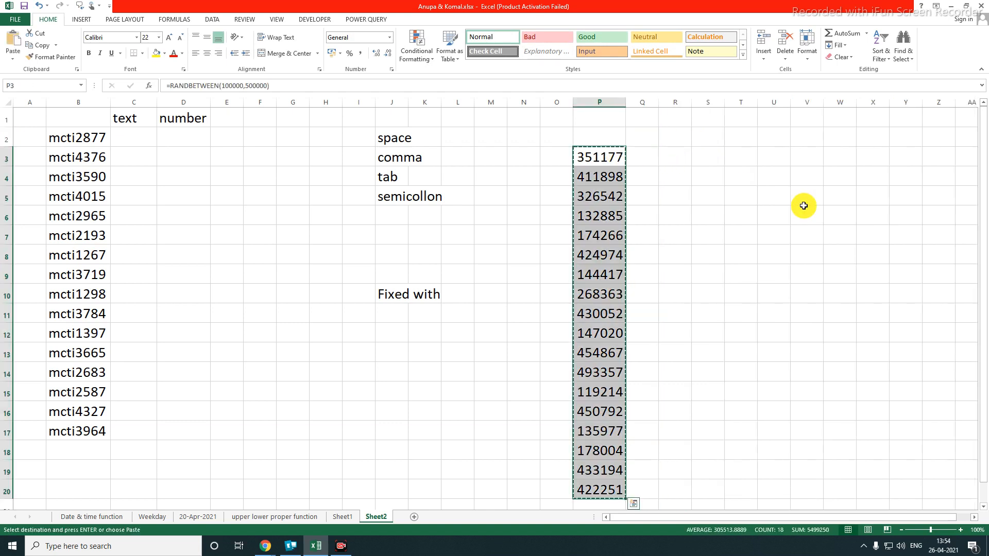
{"action": "key", "text": "ctrl+alt+v"}
{"action": "key", "text": "v"}
{"action": "key", "text": "Return"}
{"action": "key", "text": "Escape"}
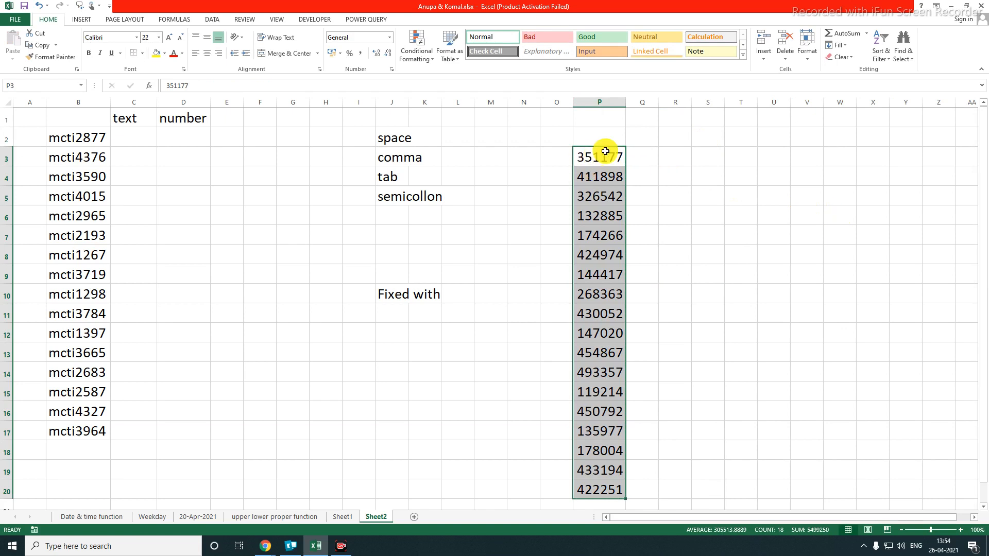
Label Q2 and R2 '3 digit' and AutoFit column Q
{"action": "left_click", "coordinate": [655, 141]}
{"action": "type", "text": "3 digit"}
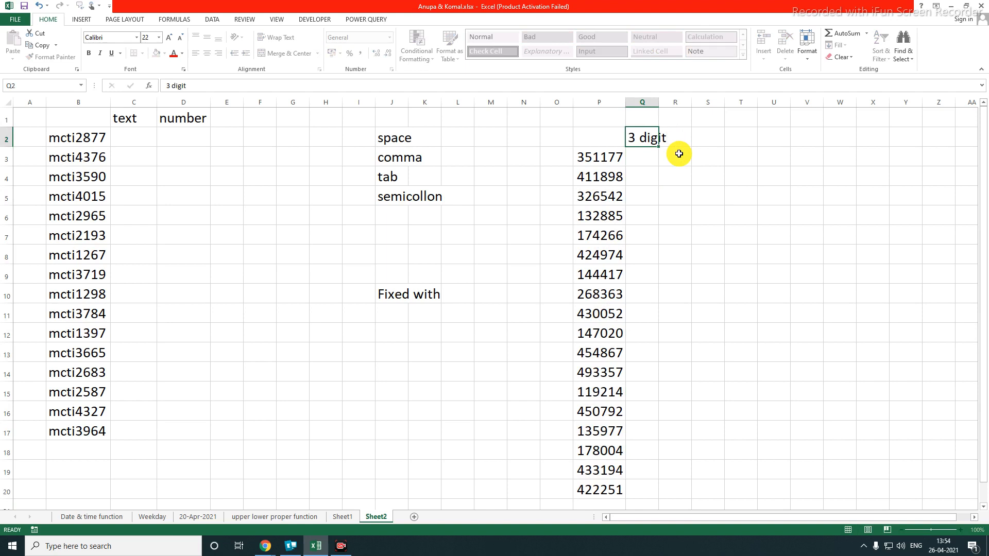
{"action": "key", "text": "Tab"}
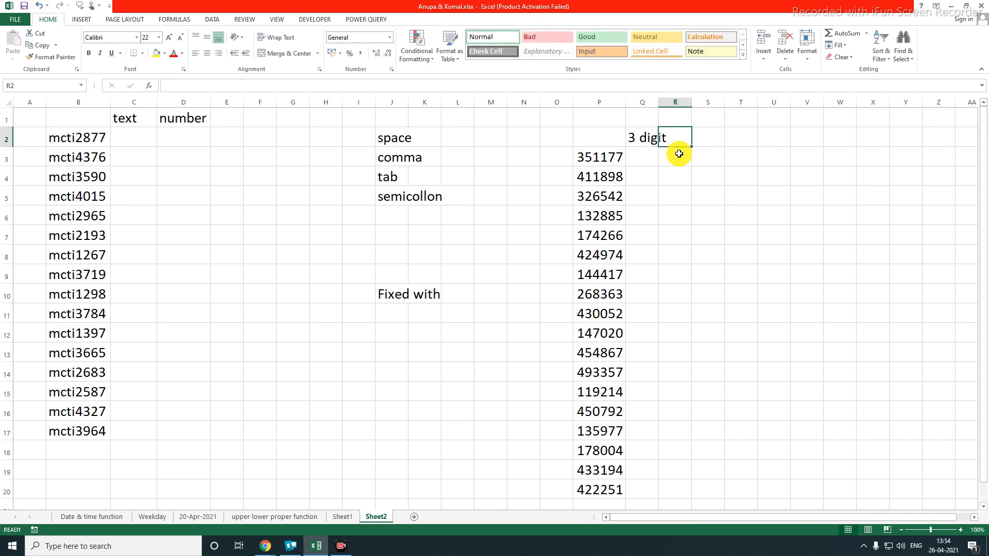
{"action": "double_click", "coordinate": [659, 102]}
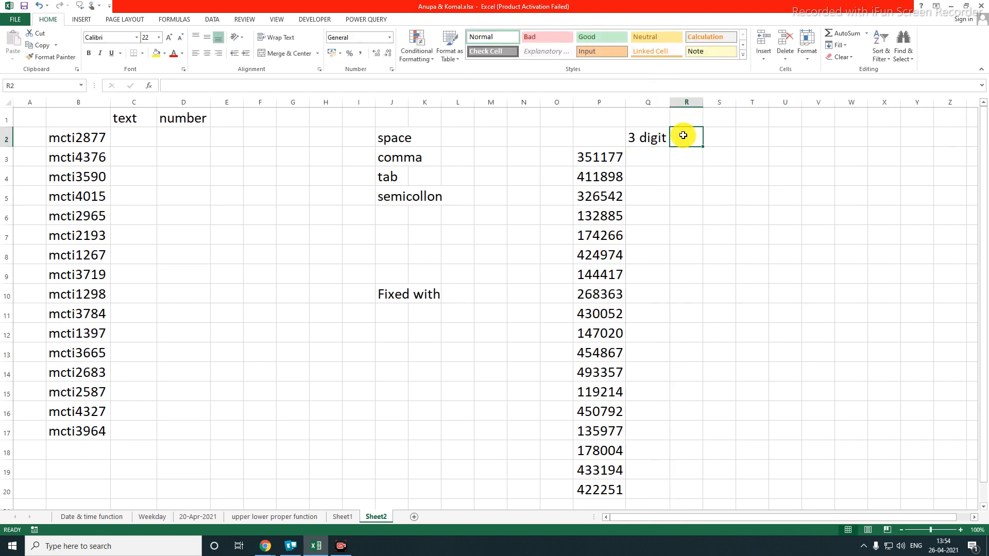
{"action": "type", "text": "3 digit"}
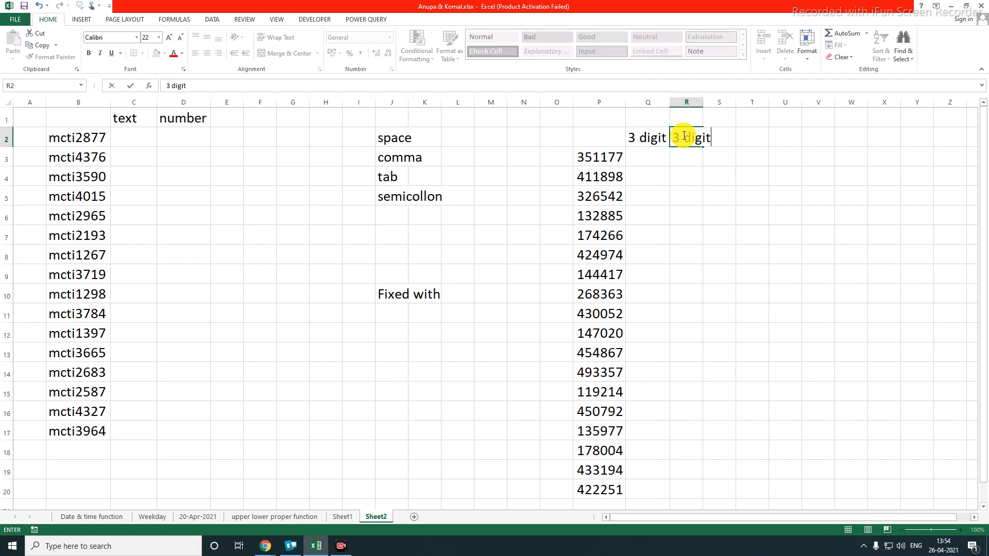
{"action": "key", "text": "Return"}
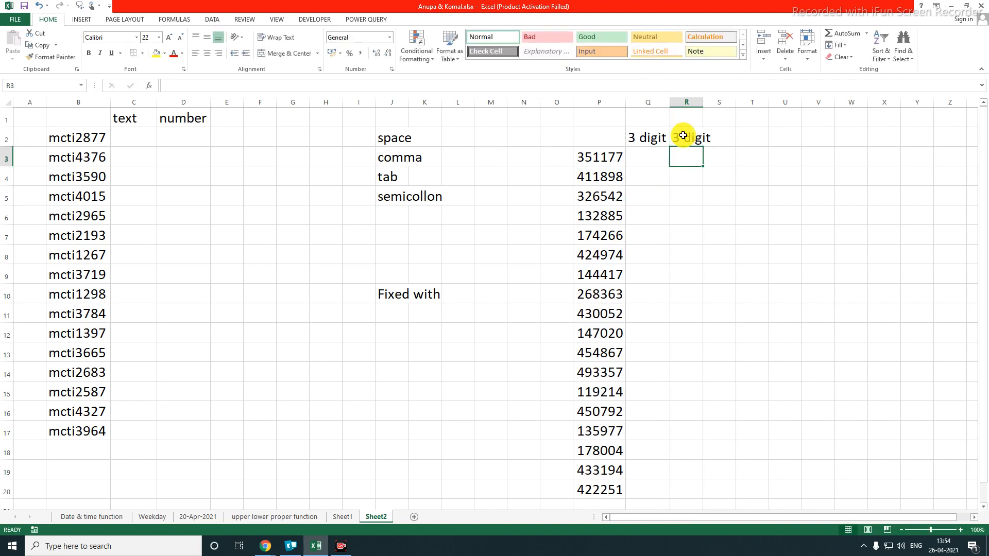
{"action": "left_click_drag", "start_coordinate": [391, 297], "coordinate": [432, 298]}
{"action": "left_click_drag", "start_coordinate": [77, 138], "coordinate": [94, 431]}
{"action": "left_click", "coordinate": [187, 357]}
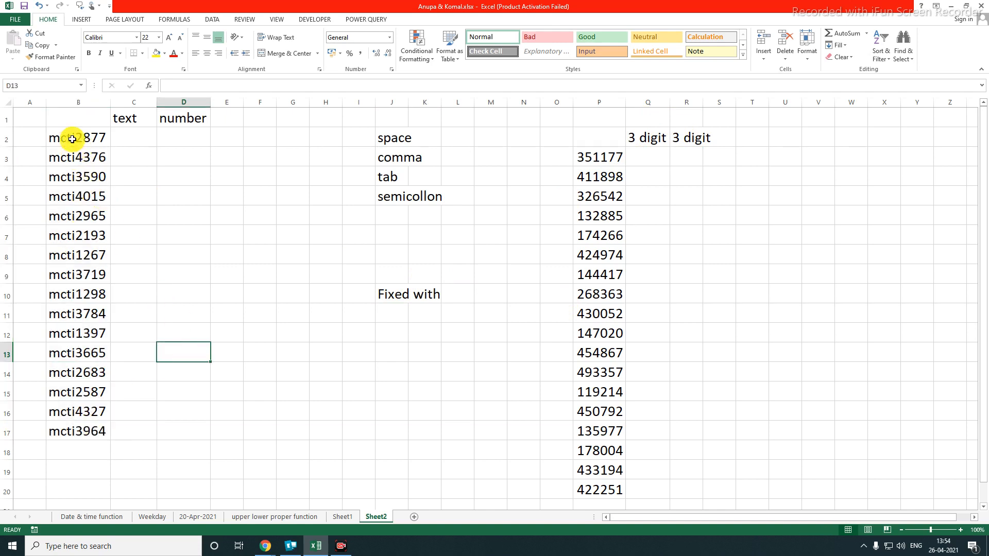
{"action": "left_click_drag", "start_coordinate": [73, 136], "coordinate": [81, 432]}
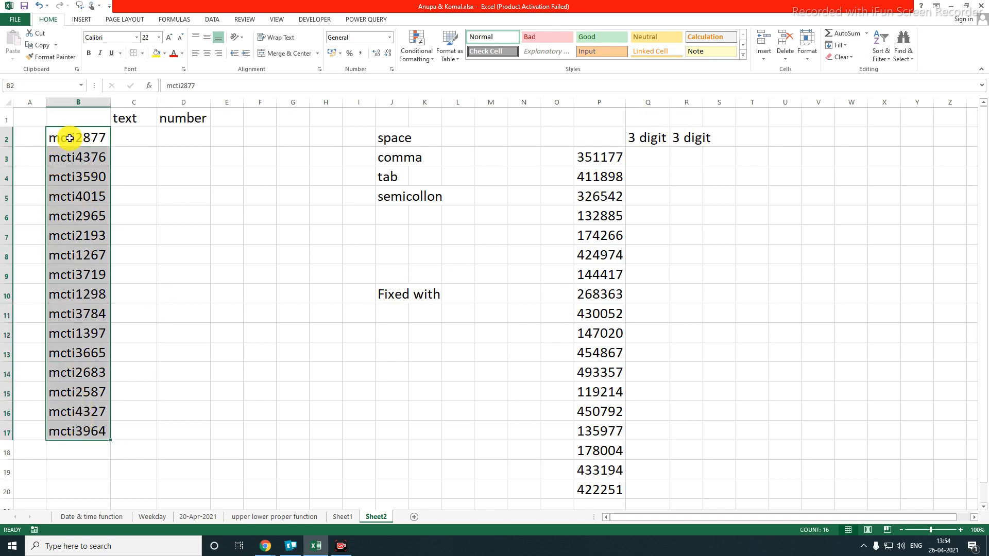
{"action": "left_click", "coordinate": [136, 136]}
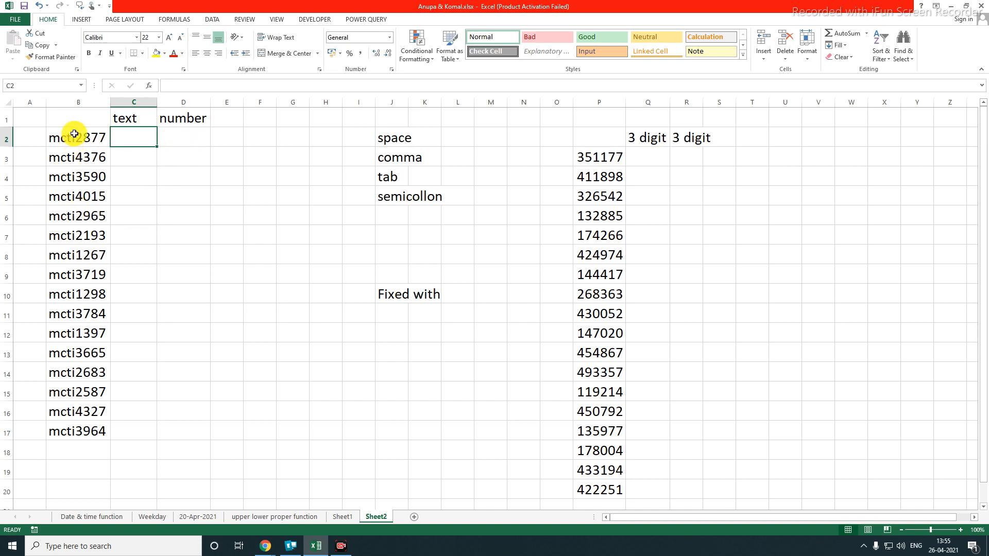
{"action": "left_click_drag", "start_coordinate": [72, 137], "coordinate": [81, 427]}
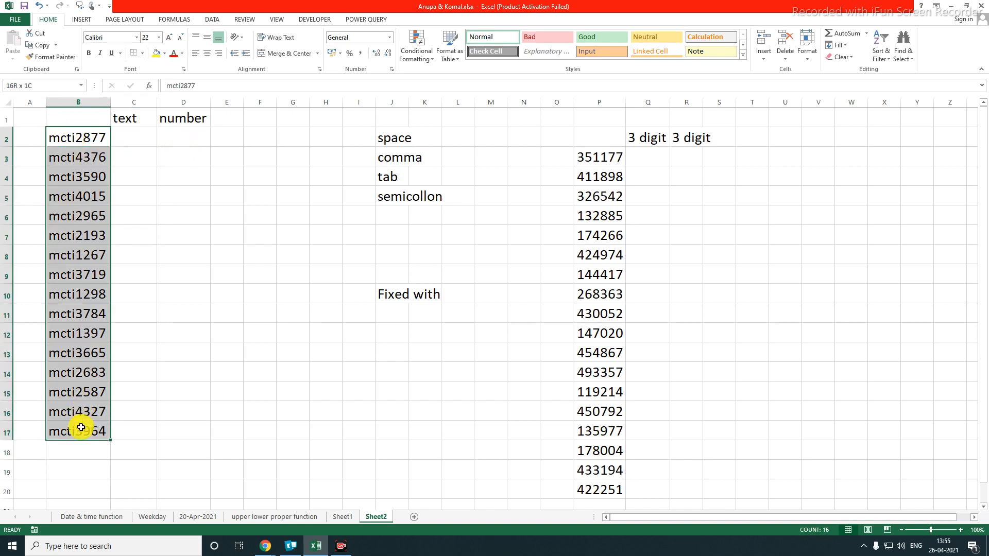
{"action": "left_click", "coordinate": [212, 20]}
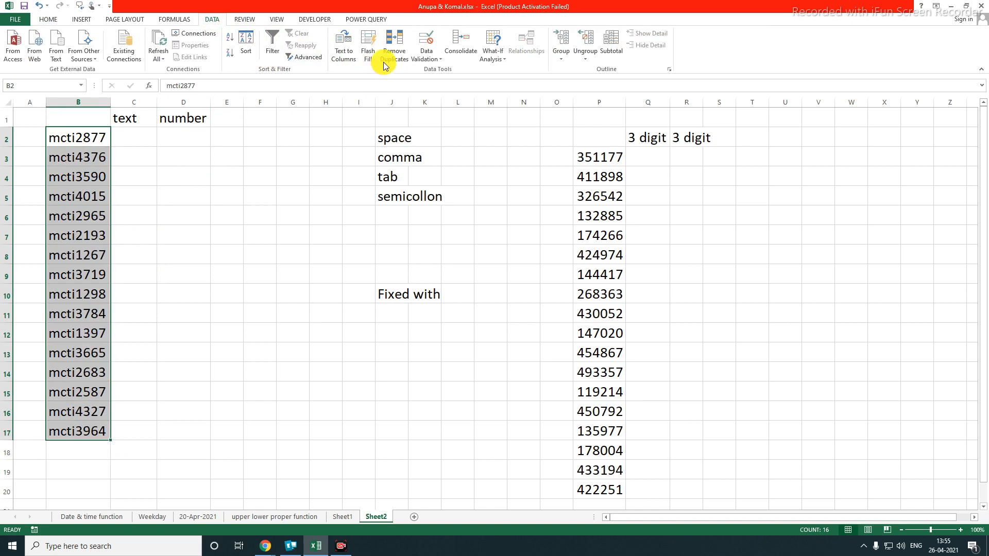
{"action": "left_click", "coordinate": [343, 43]}
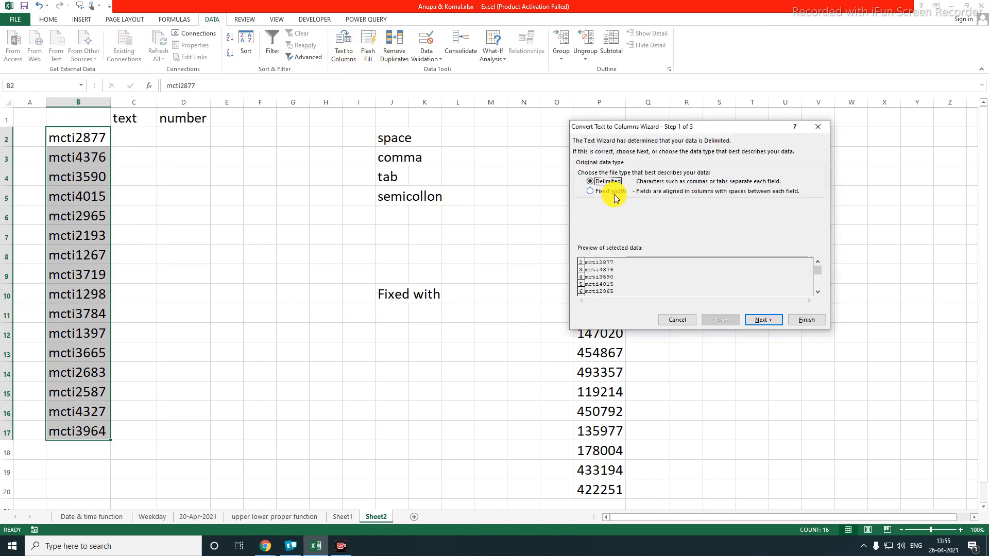
{"action": "left_click", "coordinate": [806, 321]}
{"action": "left_click", "coordinate": [293, 297]}
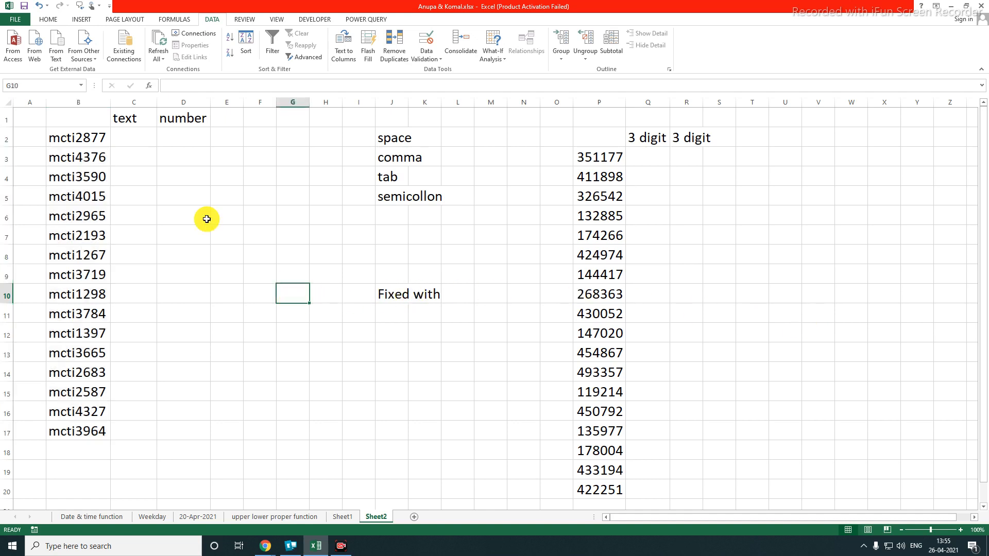
{"action": "left_click", "coordinate": [134, 138]}
{"action": "type", "text": "mcti"}
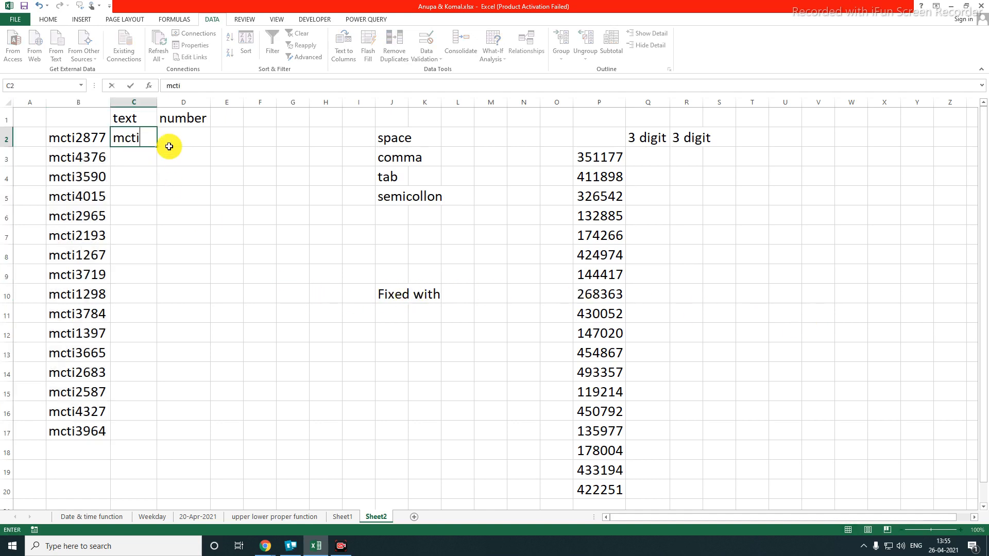
{"action": "key", "text": "ctrl+Return"}
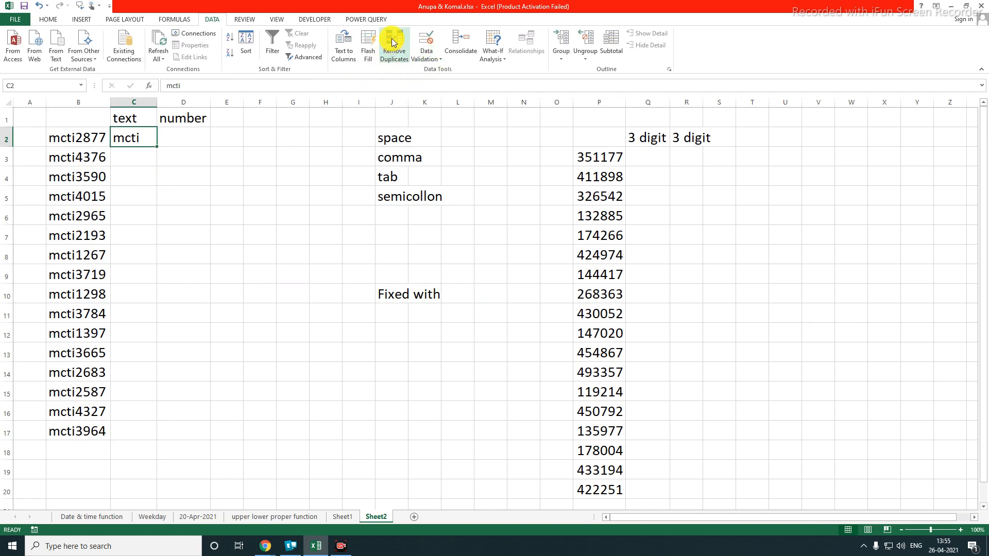
{"action": "left_click", "coordinate": [368, 42]}
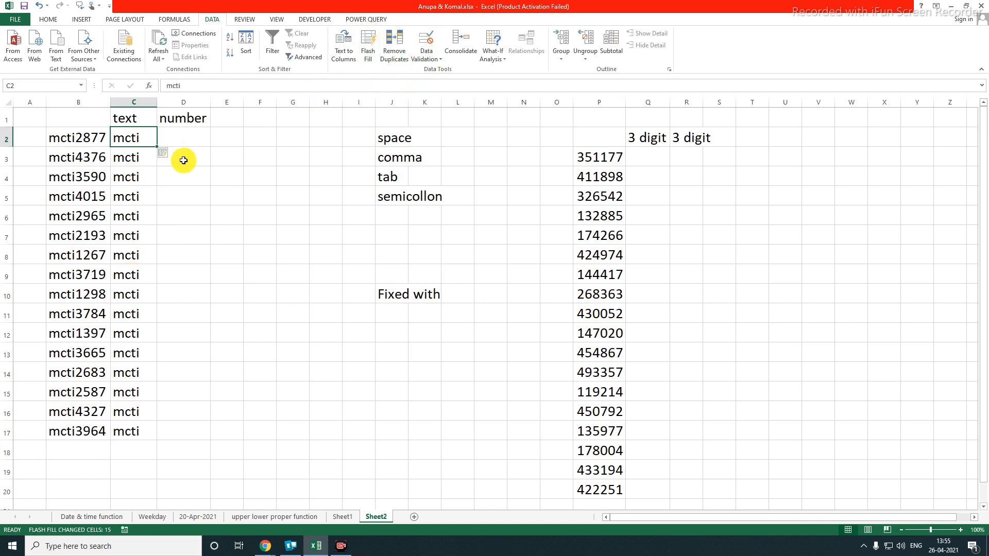
{"action": "key", "text": "Right"}
{"action": "type", "text": "2877"}
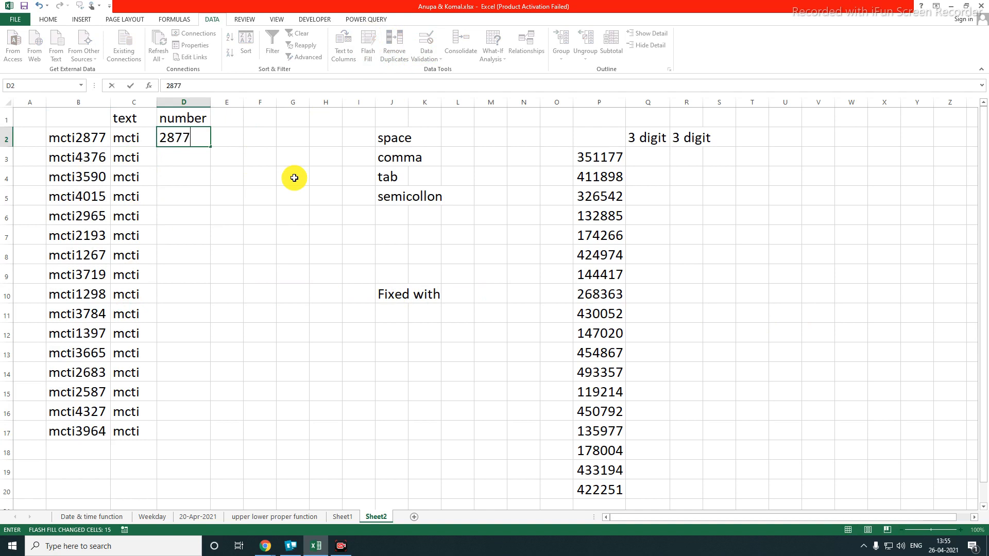
{"action": "key", "text": "Return"}
{"action": "left_click", "coordinate": [368, 42]}
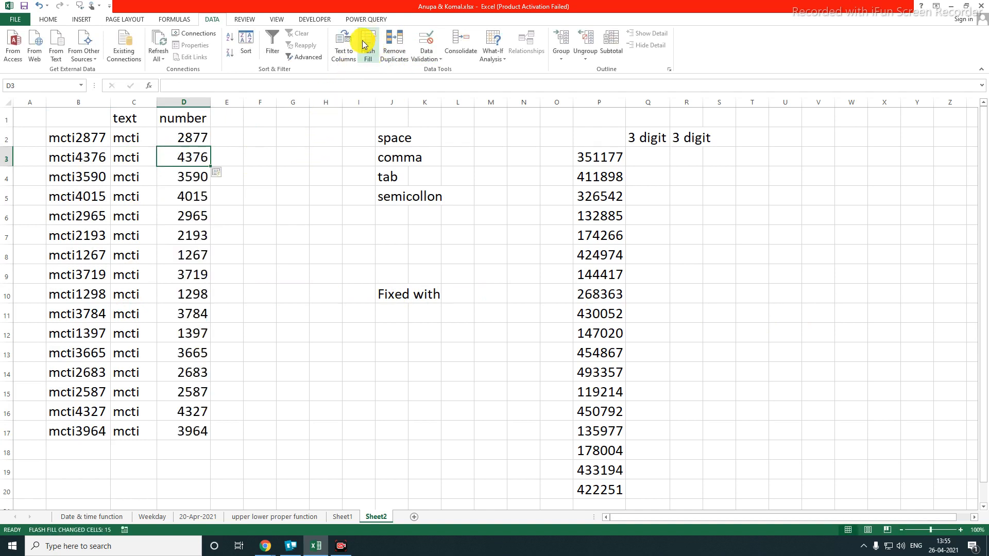
{"action": "left_click", "coordinate": [234, 197]}
{"action": "left_click_drag", "start_coordinate": [193, 137], "coordinate": [193, 428]}
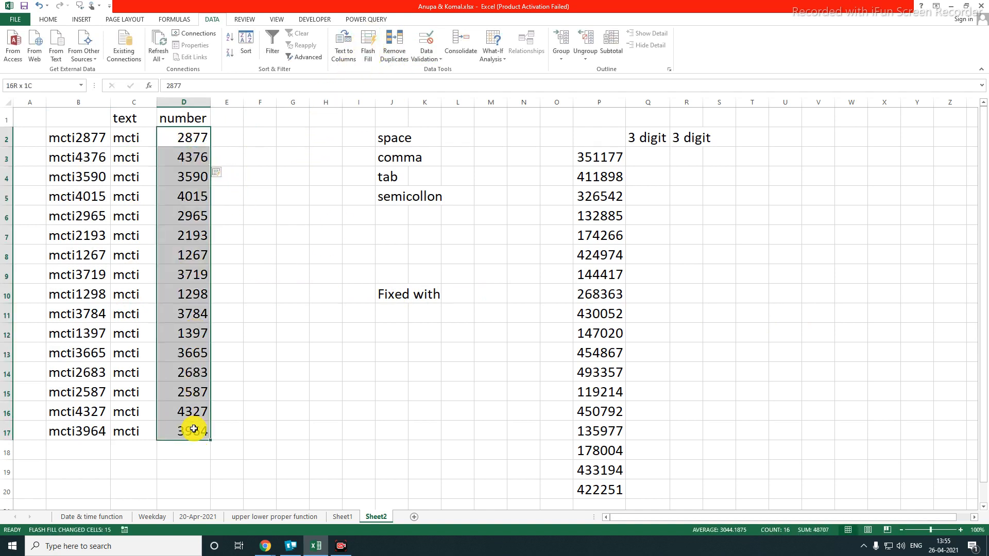
{"action": "left_click", "coordinate": [292, 384]}
{"action": "left_click", "coordinate": [231, 252]}
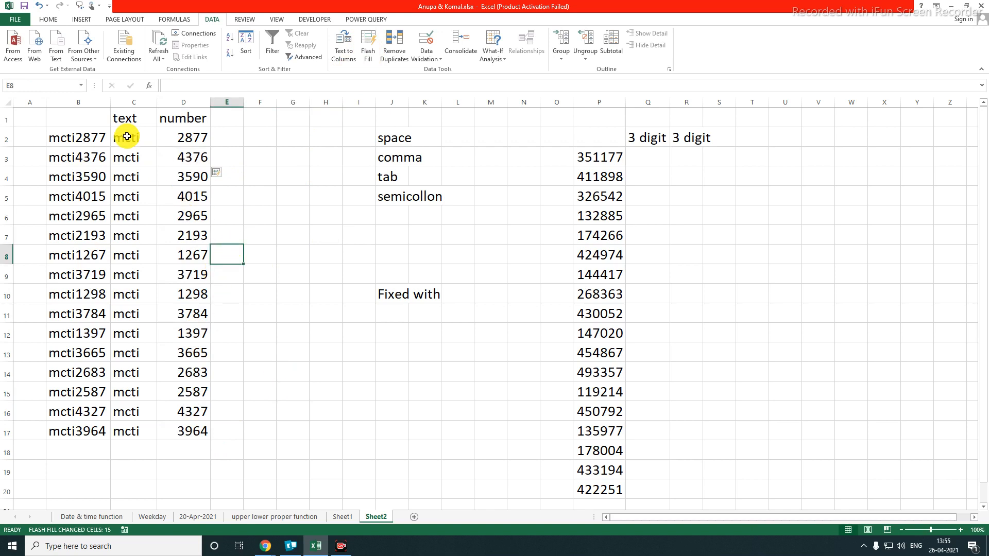
{"action": "left_click_drag", "start_coordinate": [124, 137], "coordinate": [212, 436]}
{"action": "key", "text": "Delete"}
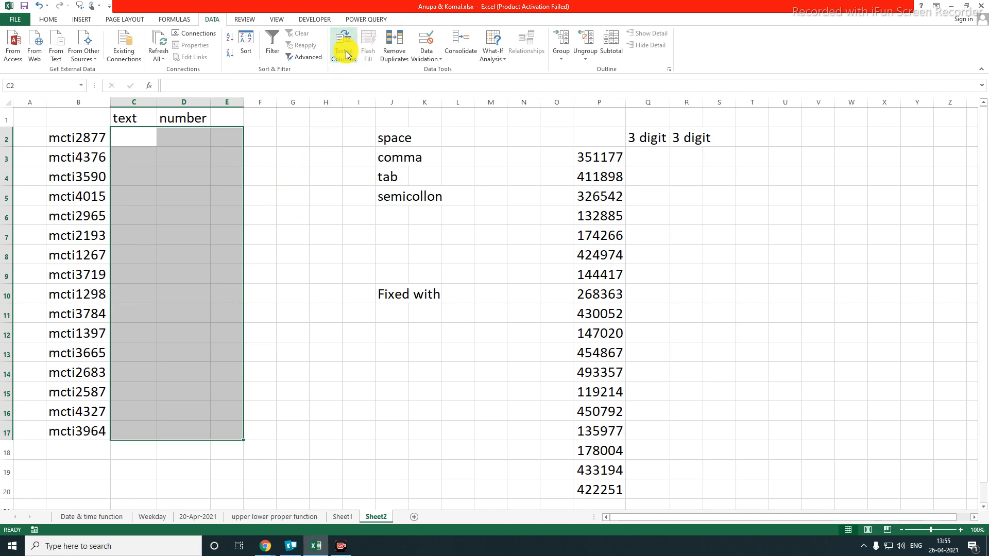
Select the codes in B2:B17 and start a Fixed width Text to Columns split after mcti
{"action": "left_click", "coordinate": [300, 247]}
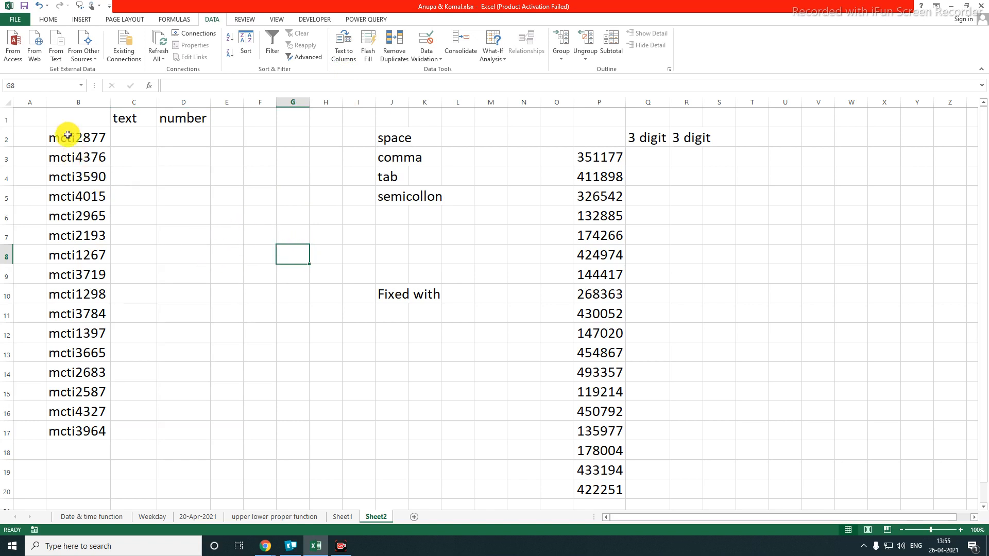
{"action": "left_click_drag", "start_coordinate": [67, 135], "coordinate": [73, 427]}
{"action": "left_click", "coordinate": [344, 49]}
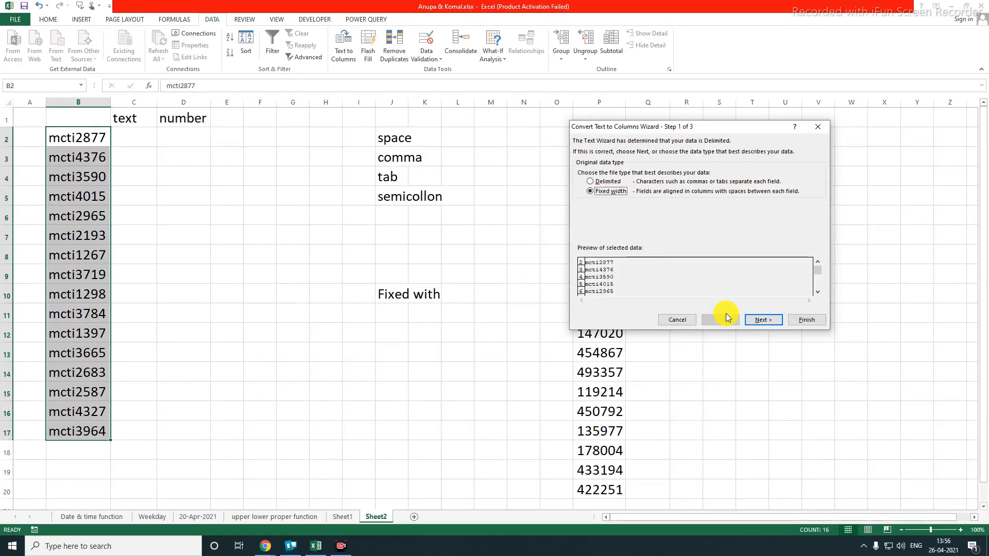
{"action": "left_click", "coordinate": [755, 322]}
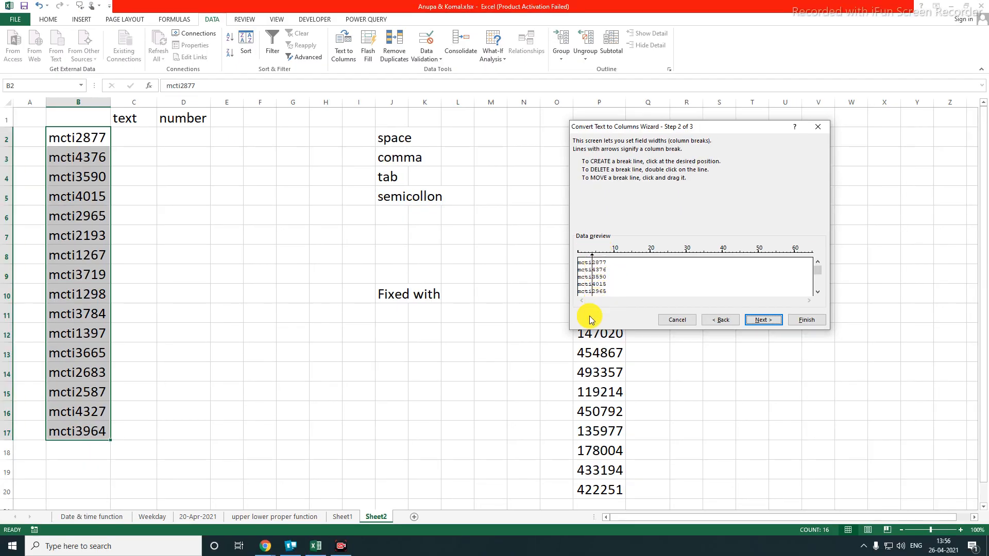
Change the split destination from $B$2 to $C$2 and finish, separating mcti from its number
{"action": "left_click", "coordinate": [764, 320]}
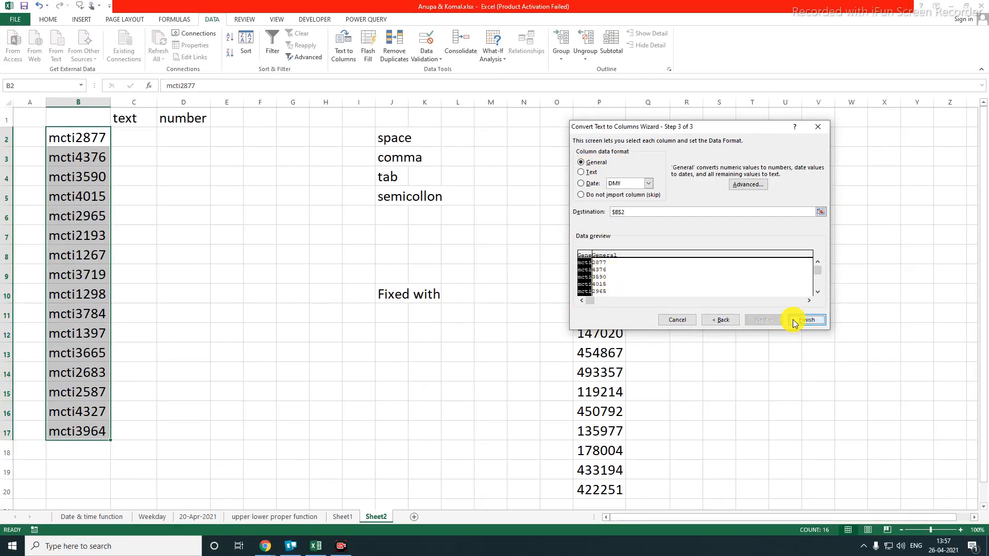
{"action": "key", "text": "ctrl+1"}
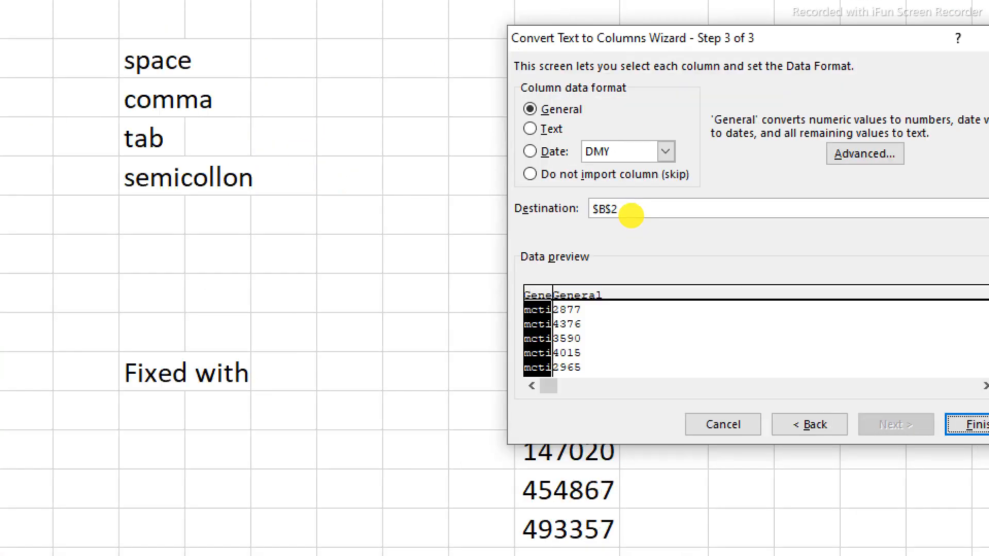
{"action": "left_click", "coordinate": [631, 215]}
{"action": "left_click_drag", "start_coordinate": [554, 185], "coordinate": [680, 242]}
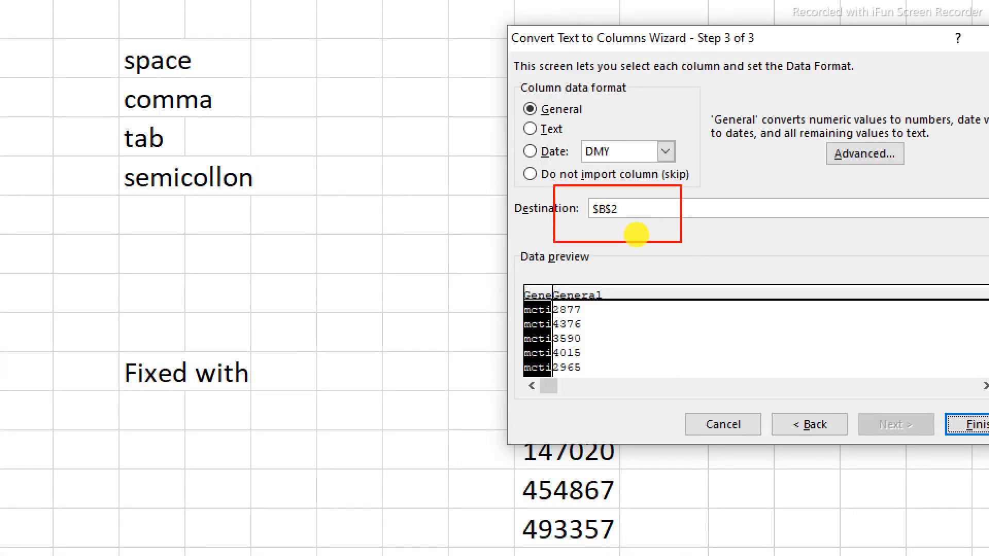
{"action": "key", "text": "Escape"}
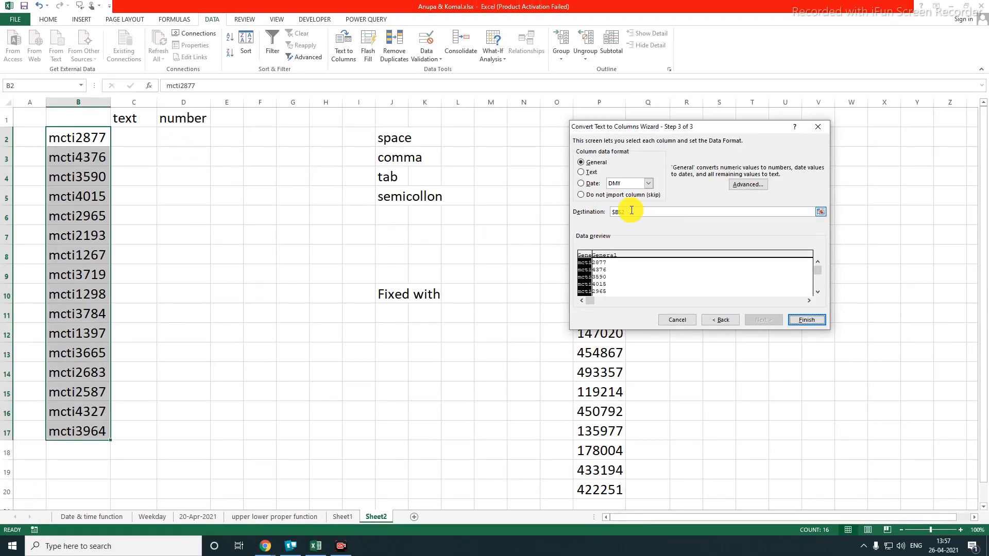
{"action": "left_click_drag", "start_coordinate": [632, 212], "coordinate": [490, 197]}
{"action": "key", "text": "BackSpace"}
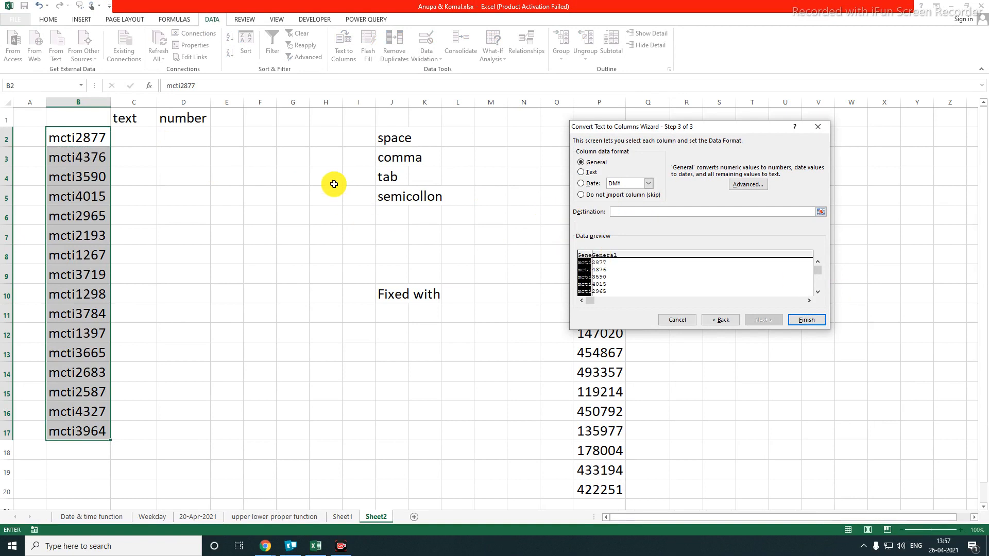
{"action": "left_click", "coordinate": [144, 137]}
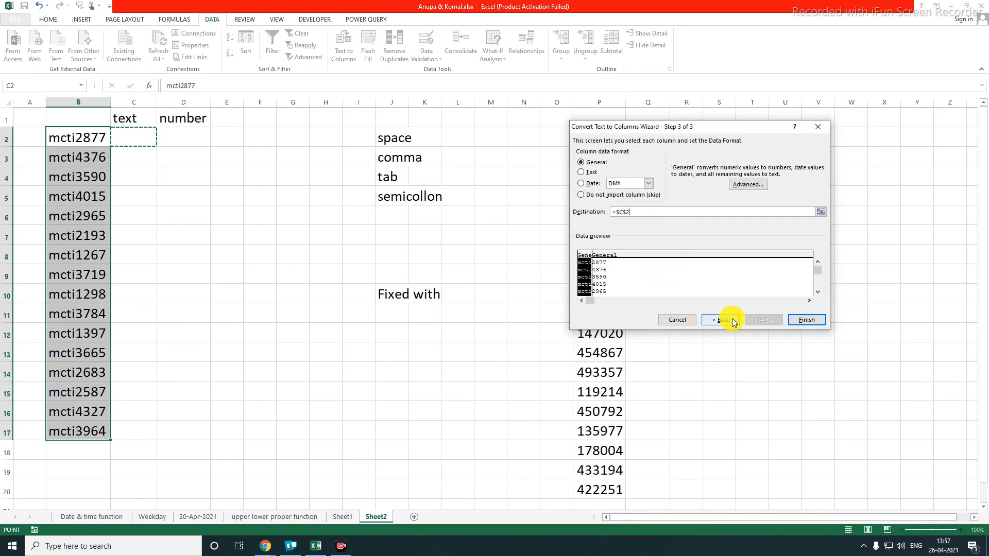
{"action": "left_click", "coordinate": [802, 321]}
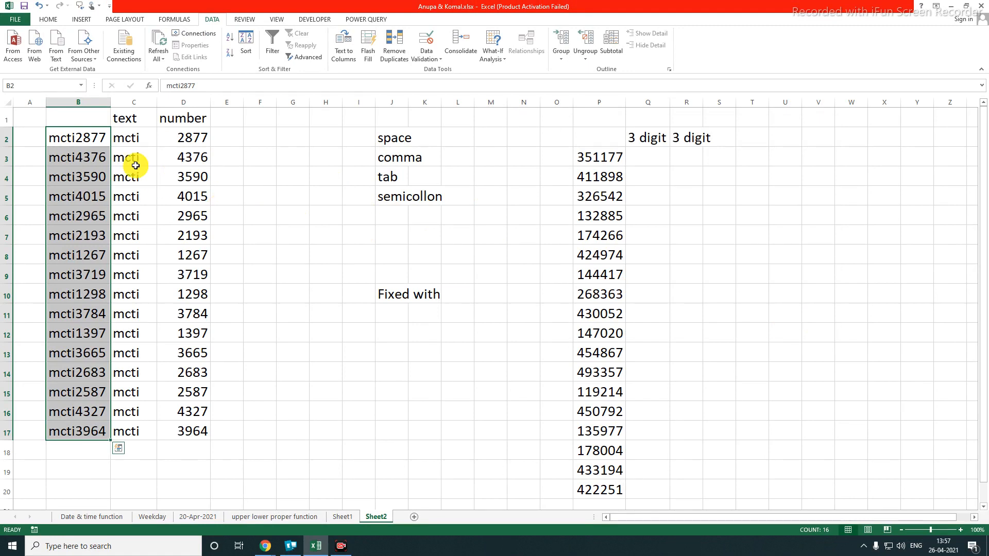
Highlight the split-name results in C2:C17 and the neighbouring tables, then return to Sheet1
{"action": "left_click_drag", "start_coordinate": [123, 137], "coordinate": [141, 422]}
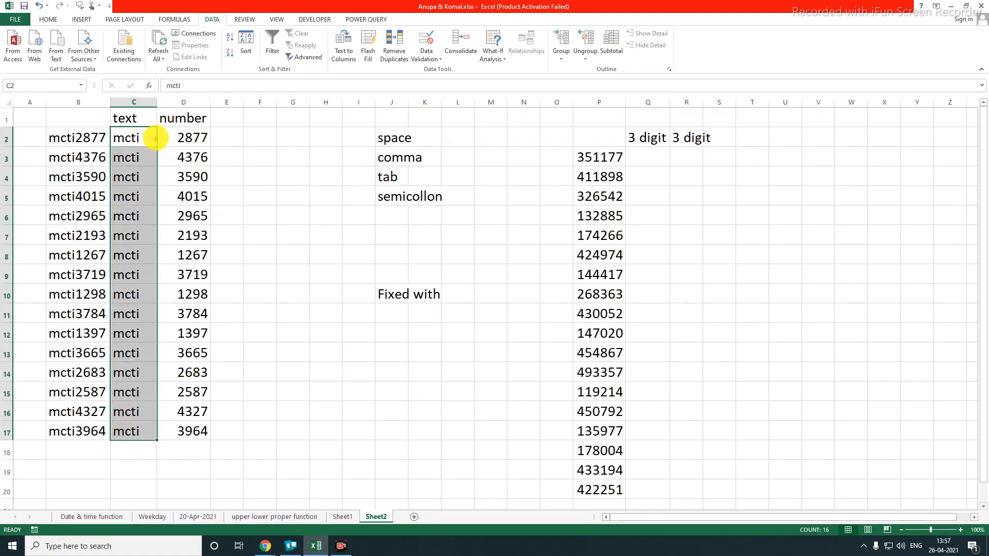
{"action": "mouse_move", "coordinate": [109, 123]}
{"action": "left_mouse_down"}
{"action": "mouse_move", "coordinate": [170, 349]}
{"action": "mouse_move", "coordinate": [157, 442]}
{"action": "left_mouse_up"}
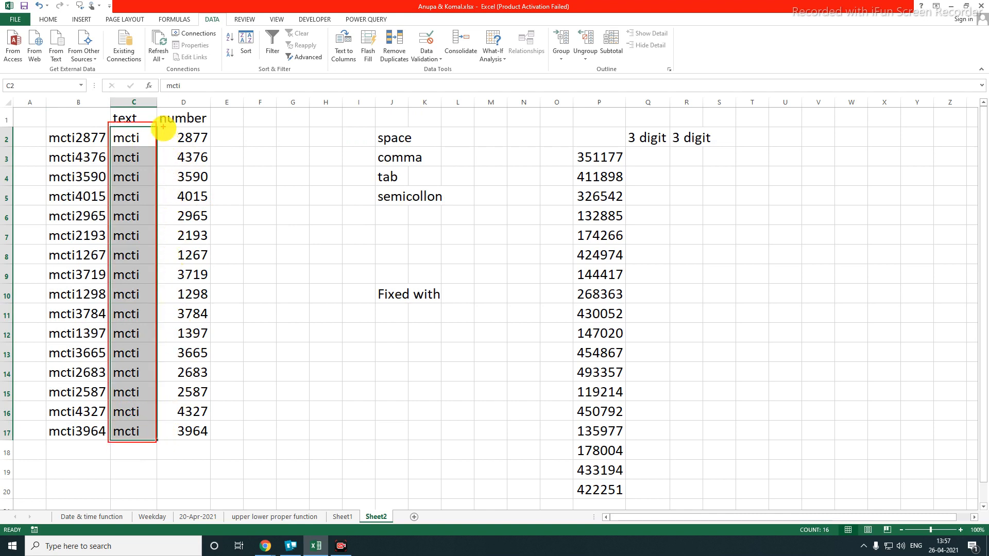
{"action": "left_click_drag", "start_coordinate": [163, 127], "coordinate": [216, 441]}
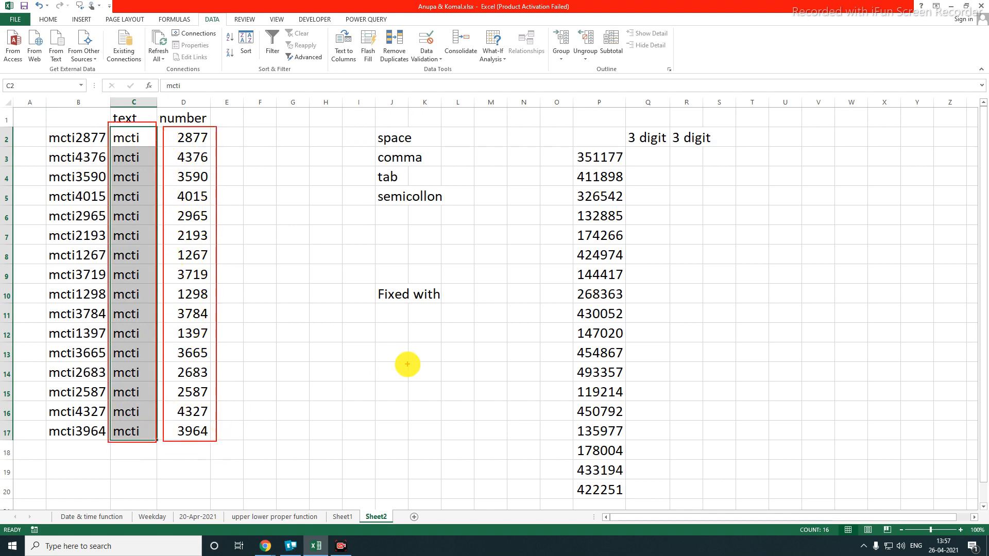
{"action": "left_click_drag", "start_coordinate": [348, 262], "coordinate": [407, 307]}
{"action": "left_click_drag", "start_coordinate": [466, 338], "coordinate": [469, 332]}
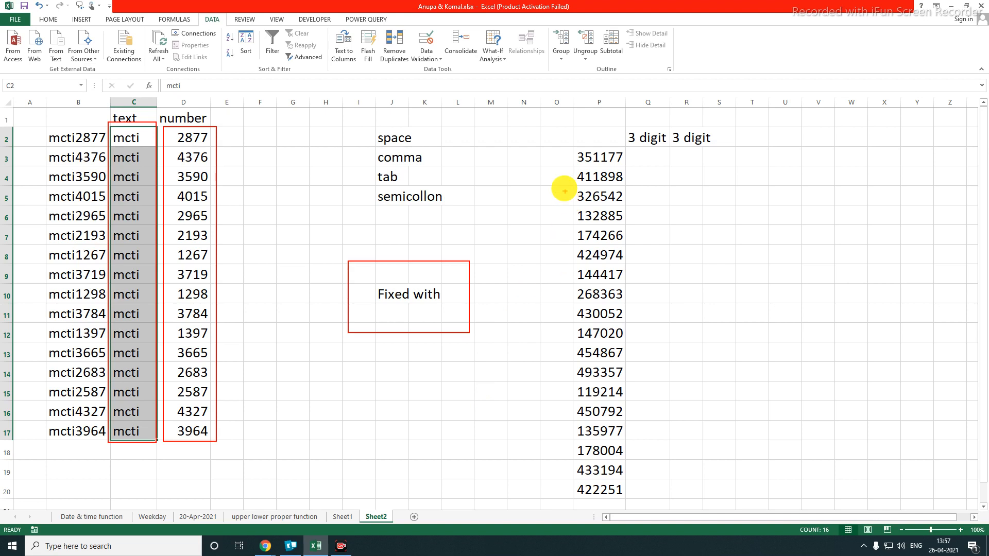
{"action": "mouse_move", "coordinate": [561, 141]}
{"action": "left_mouse_down"}
{"action": "mouse_move", "coordinate": [655, 545]}
{"action": "mouse_move", "coordinate": [643, 510]}
{"action": "left_mouse_up"}
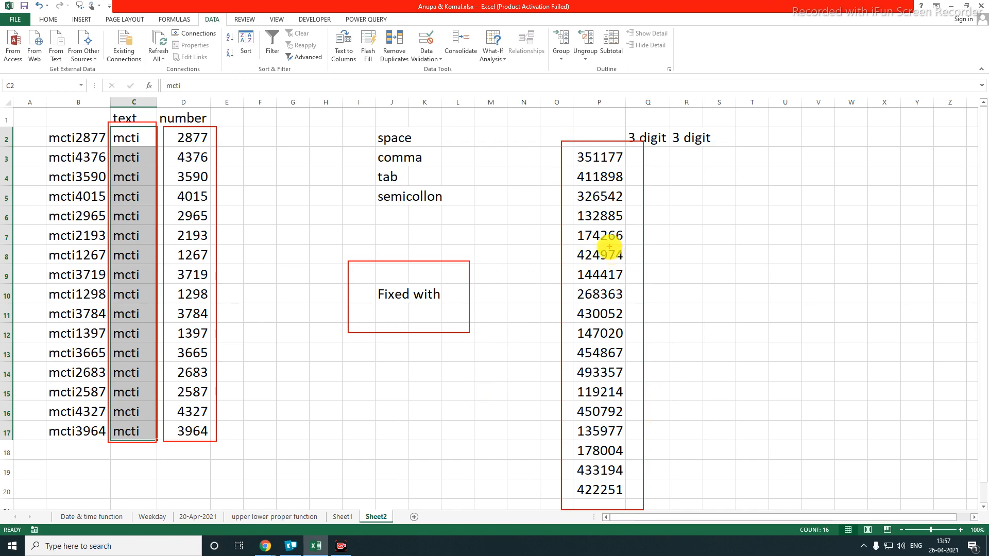
{"action": "key", "text": "Escape"}
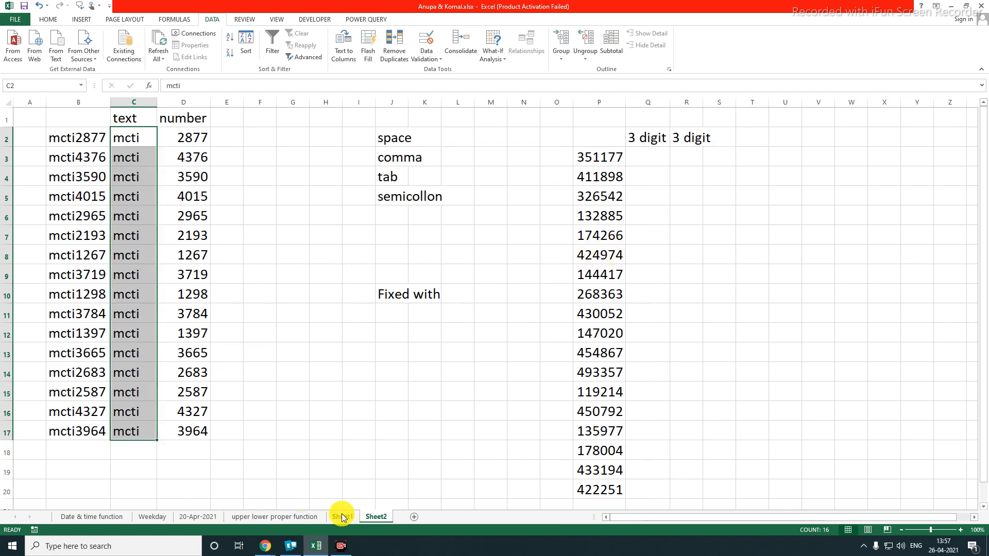
{"action": "left_click", "coordinate": [305, 516]}
{"action": "left_click", "coordinate": [338, 518]}
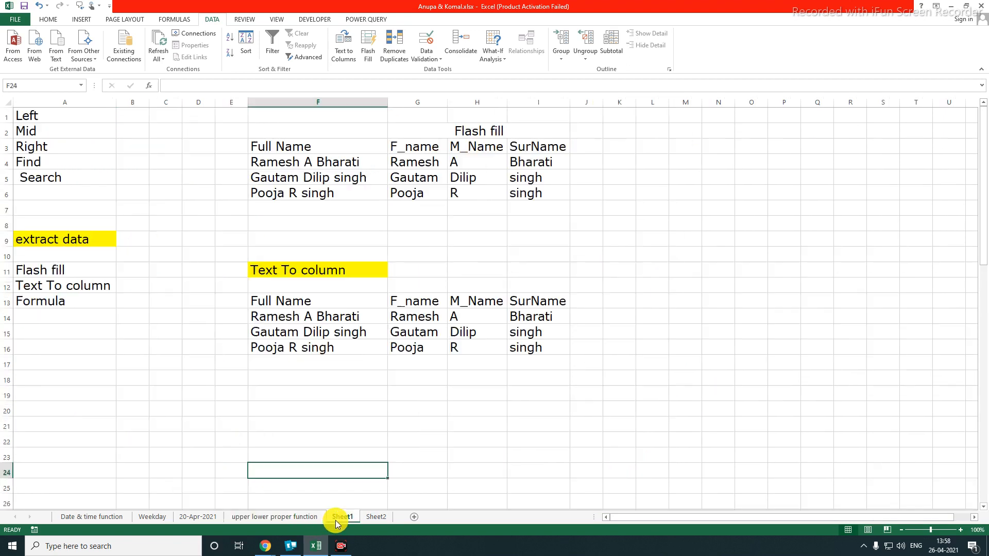
Copy the Left-to-Search list into Sheet3 at A1 and autofit column A
{"action": "left_click_drag", "start_coordinate": [48, 116], "coordinate": [60, 179]}
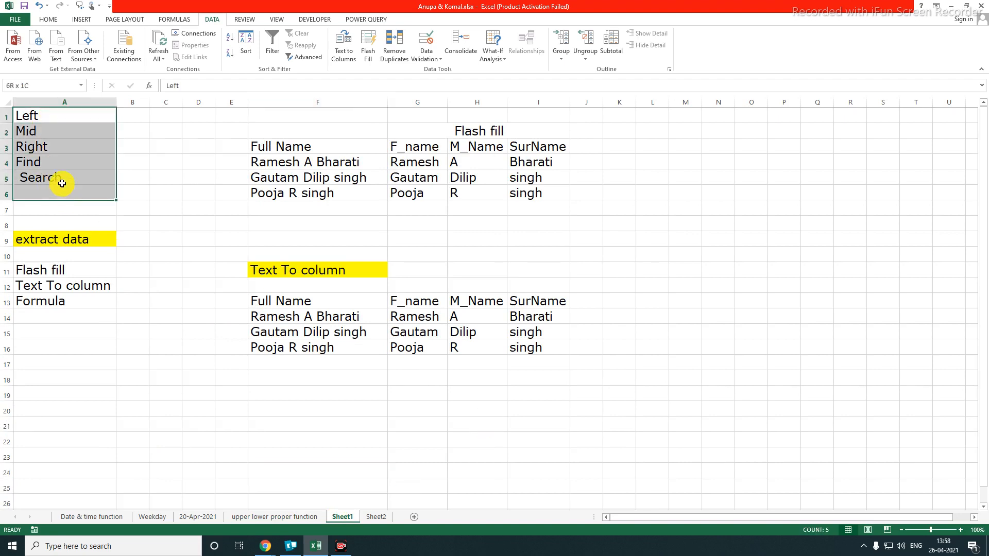
{"action": "key", "text": "ctrl+c"}
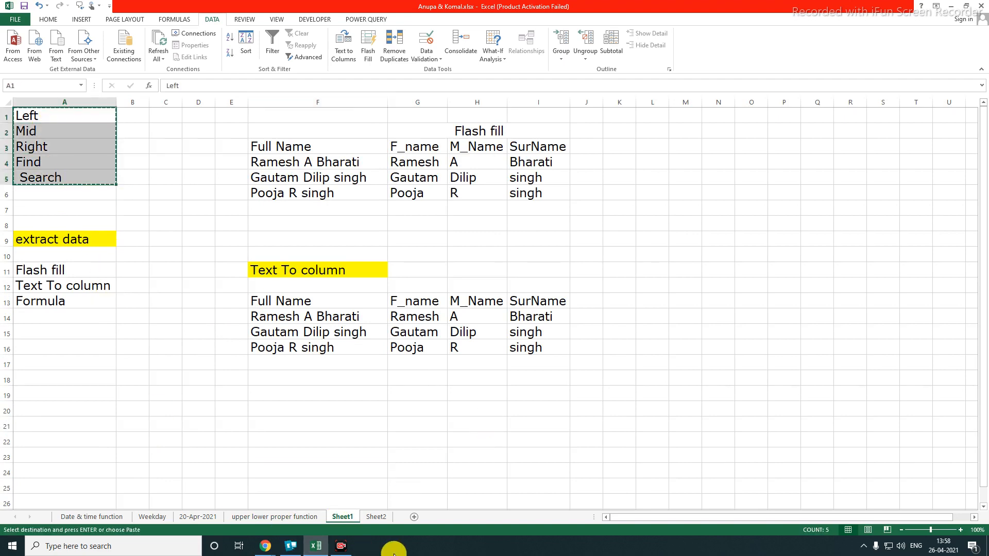
{"action": "left_click", "coordinate": [375, 517]}
{"action": "left_click", "coordinate": [412, 518]}
{"action": "key", "text": "ctrl+v"}
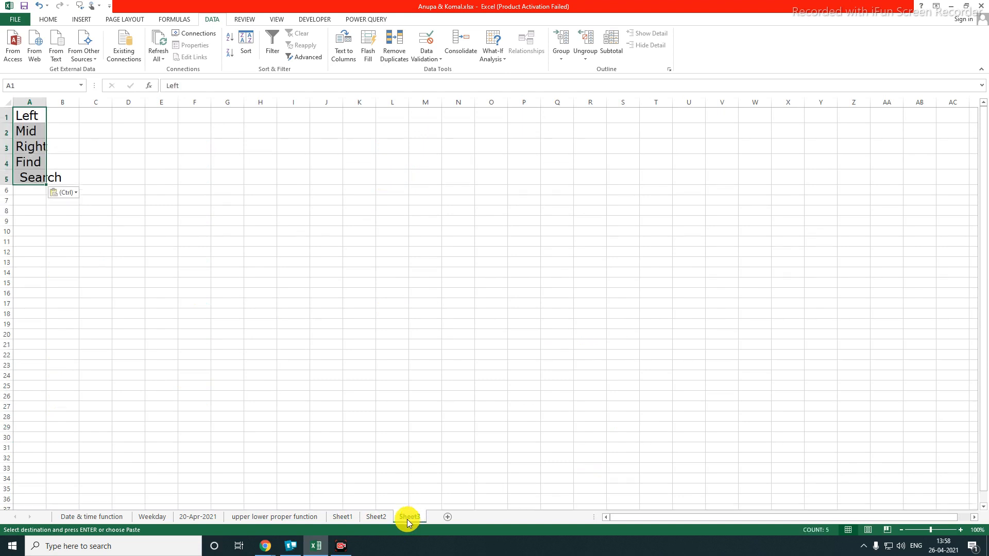
{"action": "left_click_drag", "start_coordinate": [165, 355], "coordinate": [165, 344]}
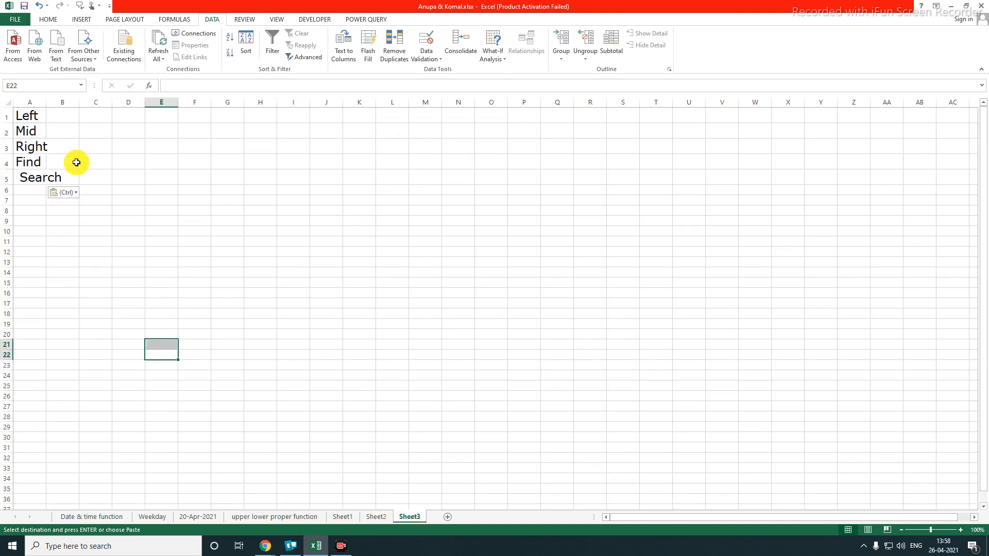
{"action": "double_click", "coordinate": [48, 107]}
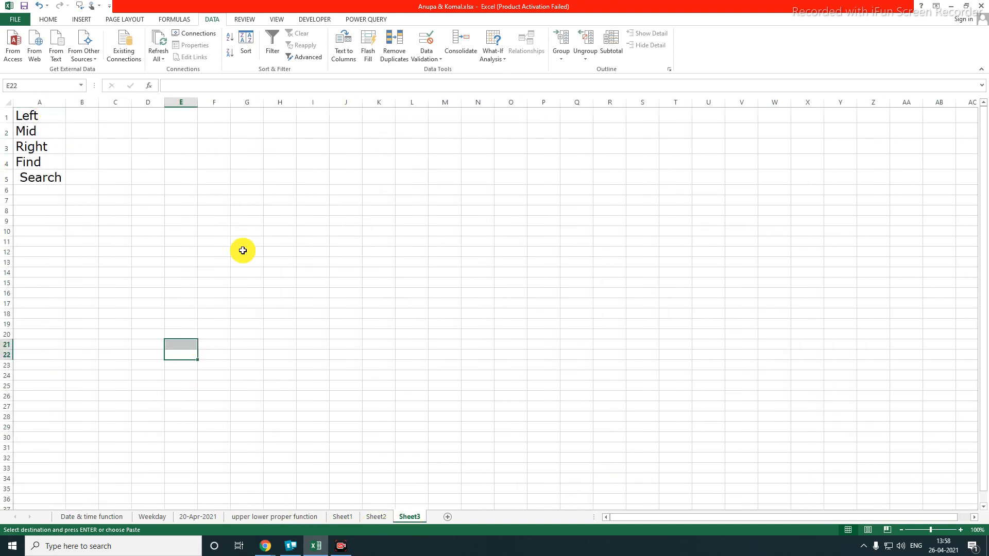
Copy the Full Name list from Sheet1 F13:F16 into Sheet3 F6:F9 and autofit column F
{"action": "left_click", "coordinate": [340, 516]}
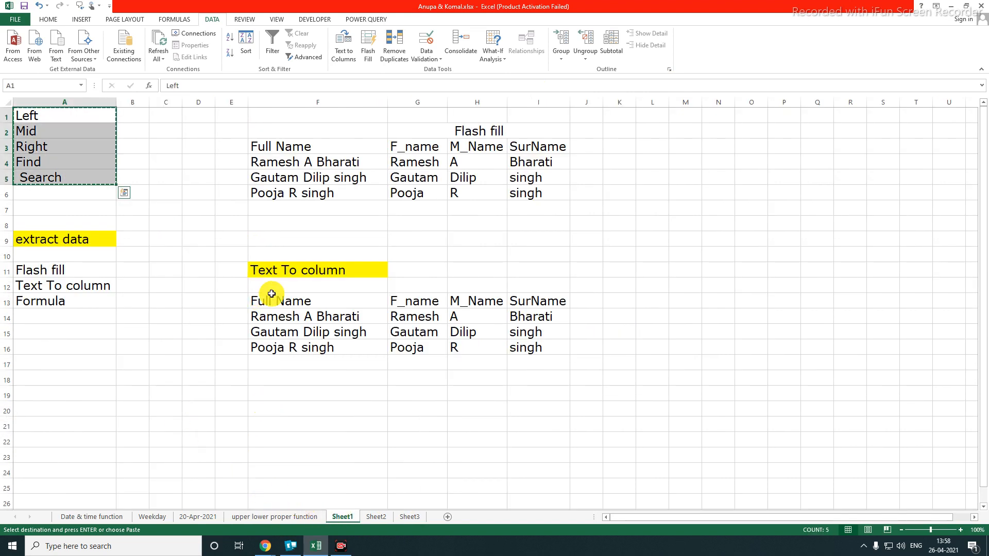
{"action": "left_click_drag", "start_coordinate": [271, 294], "coordinate": [284, 351]}
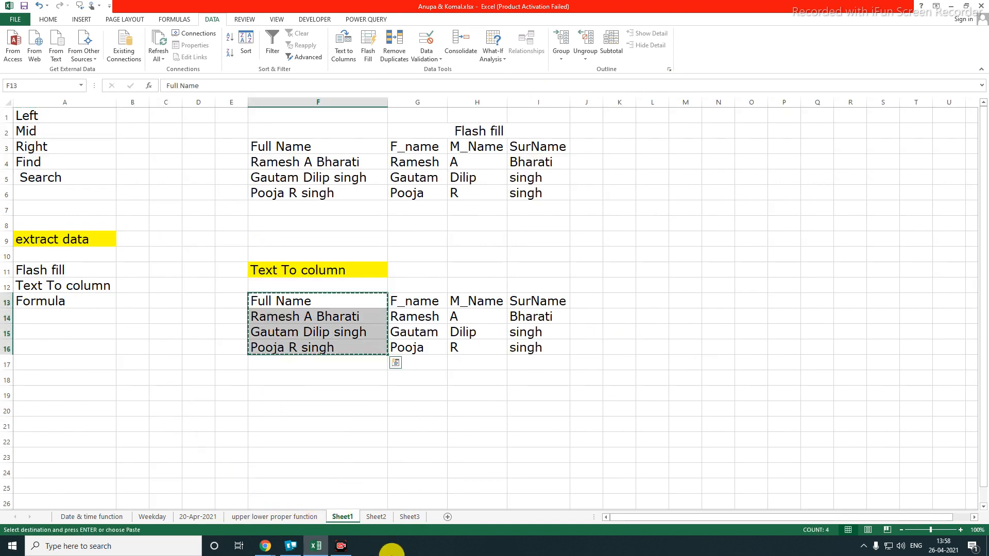
{"action": "left_click", "coordinate": [409, 517]}
{"action": "left_click", "coordinate": [219, 161]}
{"action": "left_click", "coordinate": [212, 192]}
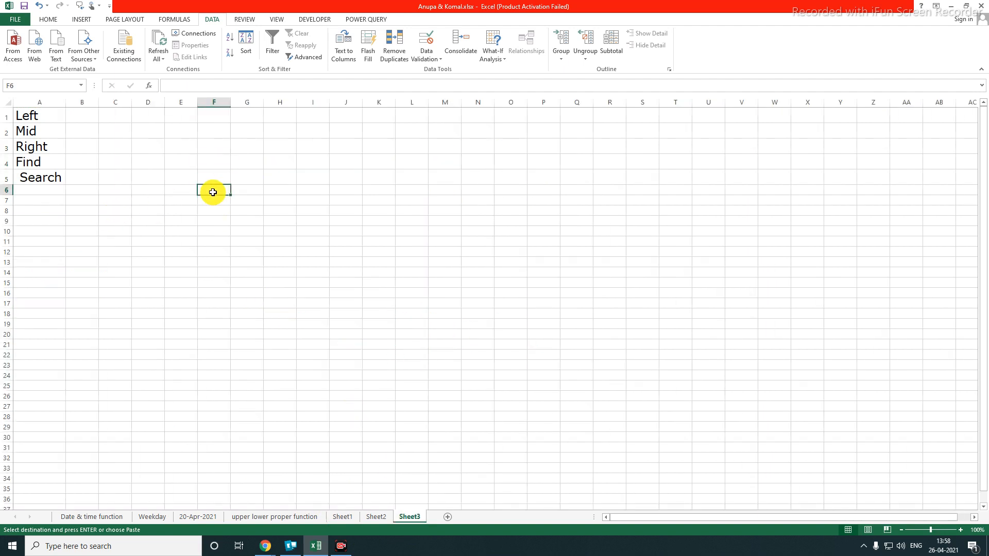
{"action": "key", "text": "ctrl+v"}
{"action": "left_click", "coordinate": [379, 344]}
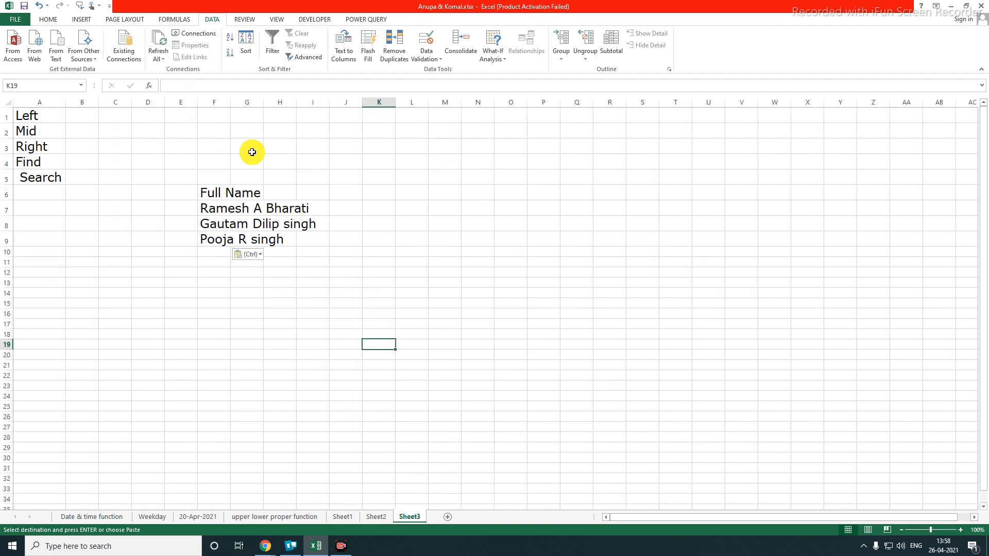
{"action": "double_click", "coordinate": [230, 102]}
Select the F_name, M_Name and SurName headings on Sheet1 for pasting into Sheet3 G6
{"action": "left_click", "coordinate": [343, 193]}
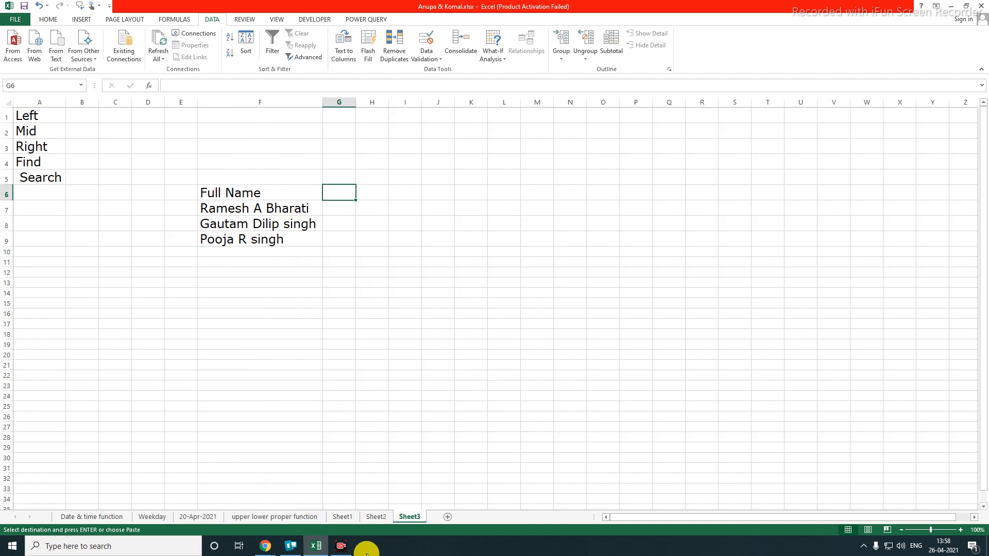
{"action": "left_click", "coordinate": [371, 517]}
{"action": "left_click", "coordinate": [343, 517]}
{"action": "left_click_drag", "start_coordinate": [402, 299], "coordinate": [524, 297]}
{"action": "left_click", "coordinate": [410, 516]}
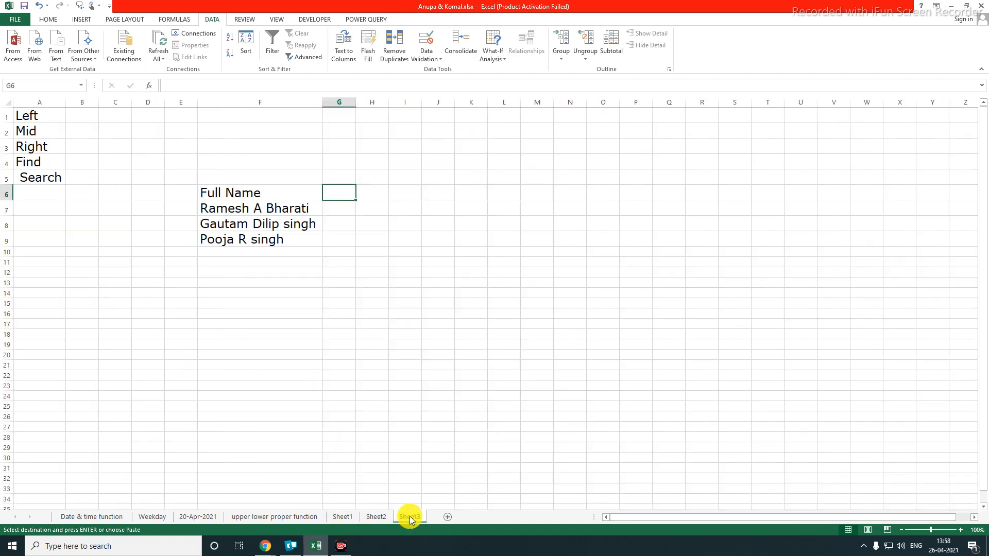
Paste F_name, M_Name and SurName into G6:I6 and widen columns G through I
{"action": "key", "text": "ctrl+v"}
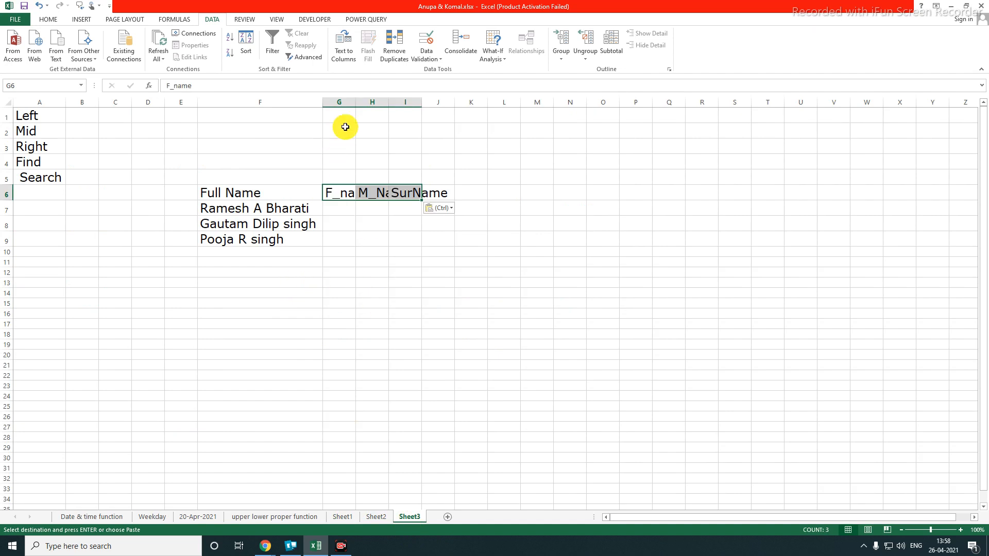
{"action": "left_click_drag", "start_coordinate": [353, 100], "coordinate": [500, 104]}
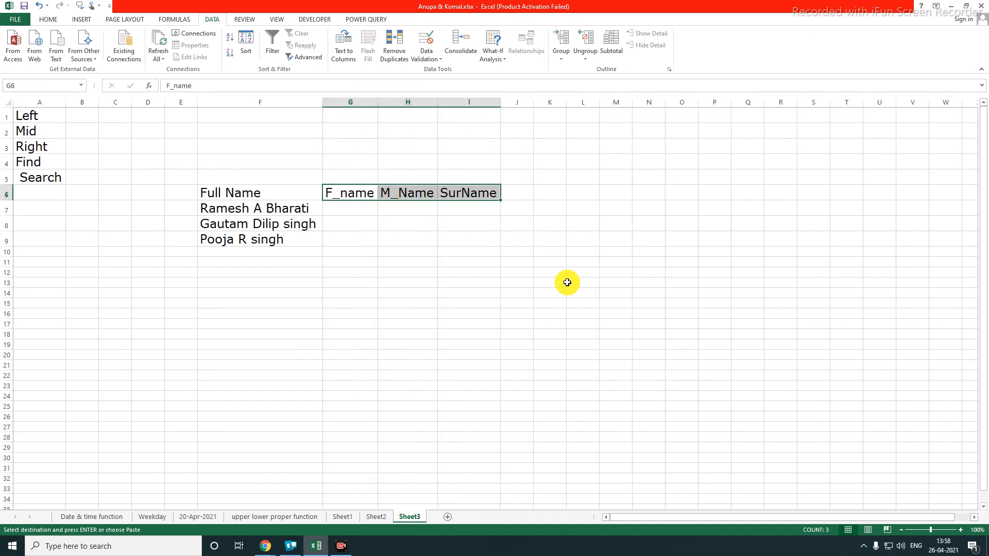
{"action": "left_click", "coordinate": [566, 283]}
{"action": "left_click", "coordinate": [353, 214]}
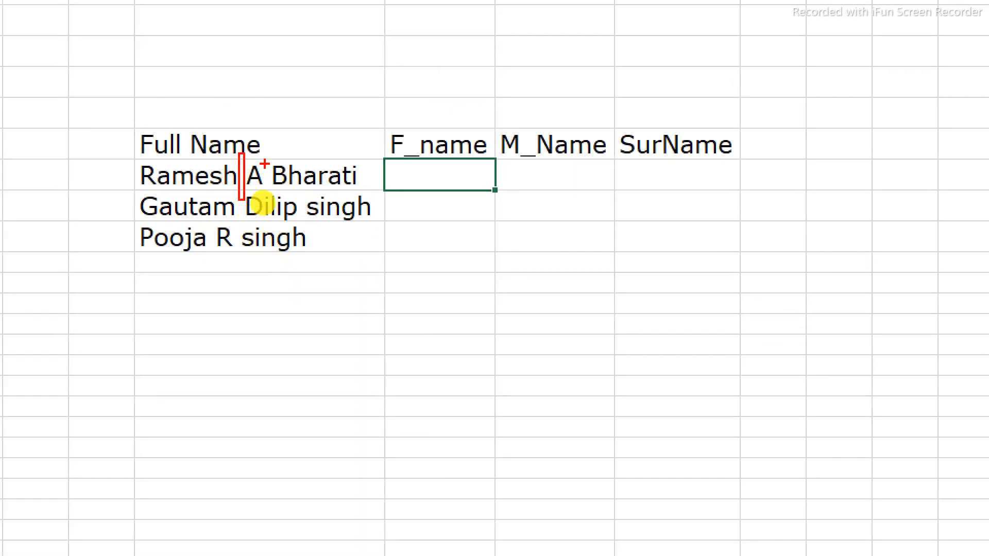
{"action": "left_click_drag", "start_coordinate": [265, 162], "coordinate": [266, 193]}
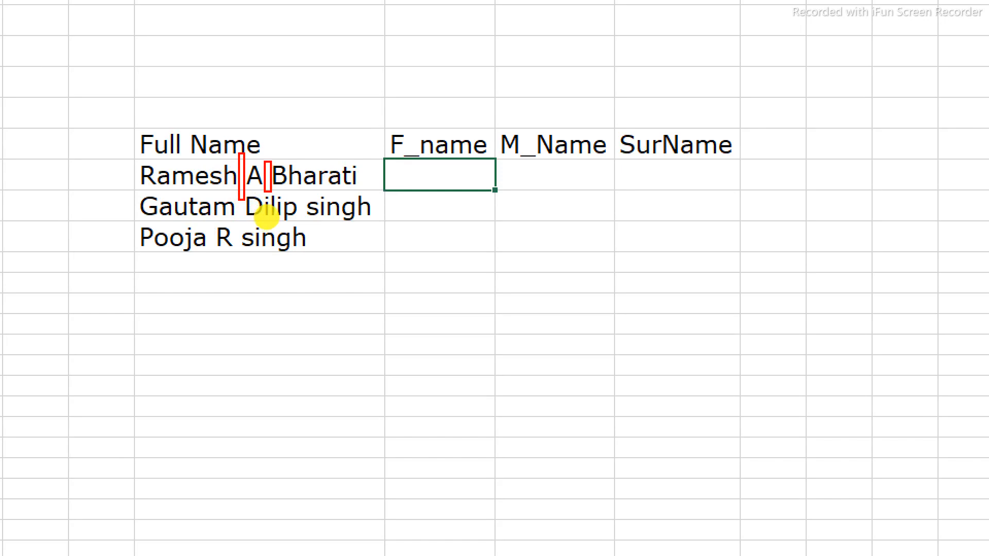
{"action": "left_click", "coordinate": [565, 304]}
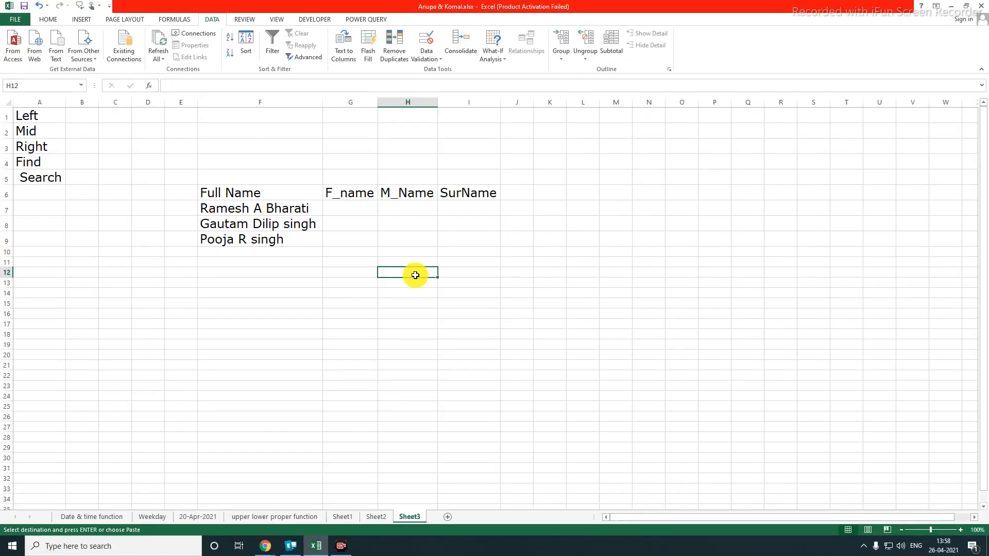
Enter a Helper heading in L6 and autofit column L
{"action": "left_click", "coordinate": [925, 145]}
{"action": "type", "text": "Helper"}
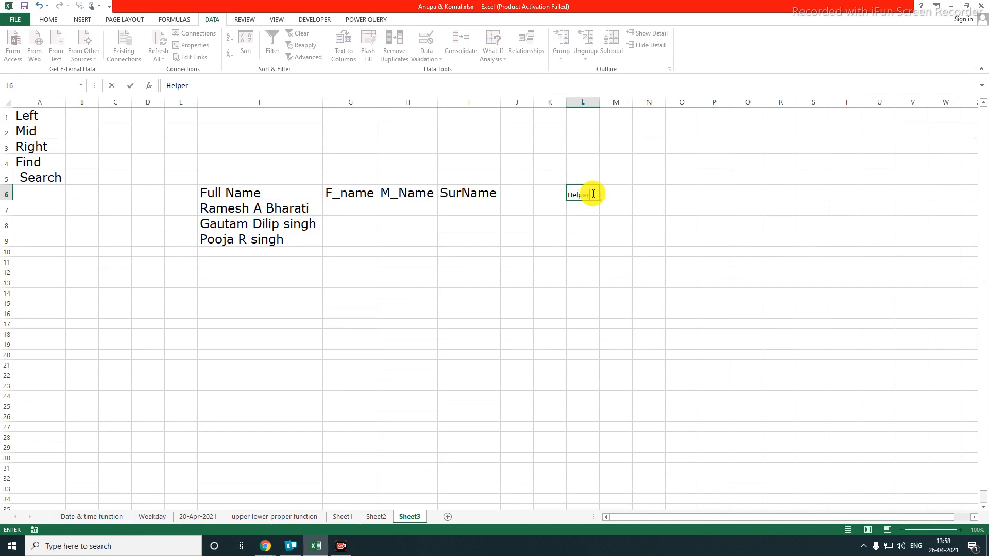
{"action": "key", "text": "Return"}
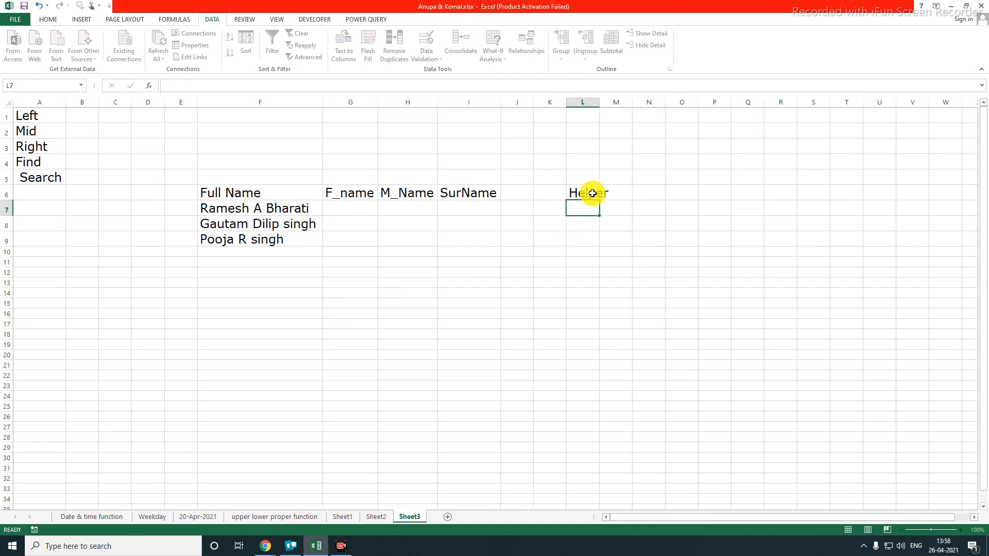
{"action": "left_click", "coordinate": [615, 272]}
{"action": "double_click", "coordinate": [602, 98]}
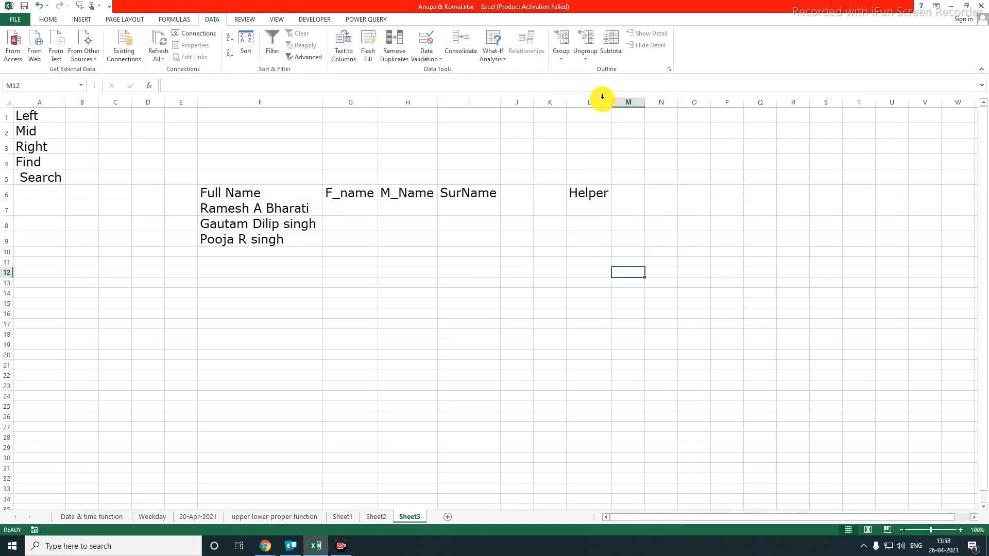
Label L5 '1st space' and M5 '2nd Space'
{"action": "left_click", "coordinate": [597, 175]}
{"action": "type", "text": "1st space"}
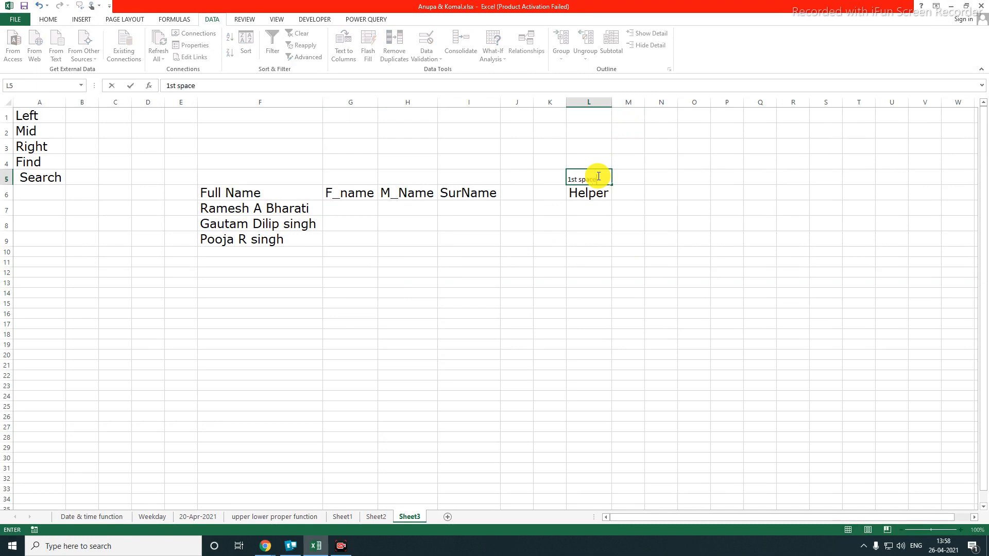
{"action": "key", "text": "Return"}
{"action": "key", "text": "Right"}
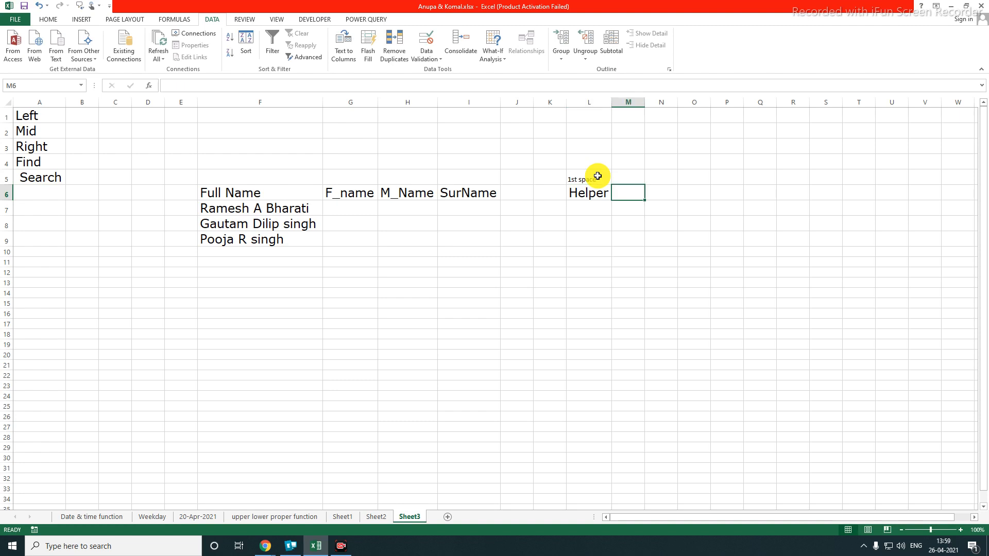
{"action": "key", "text": "Up"}
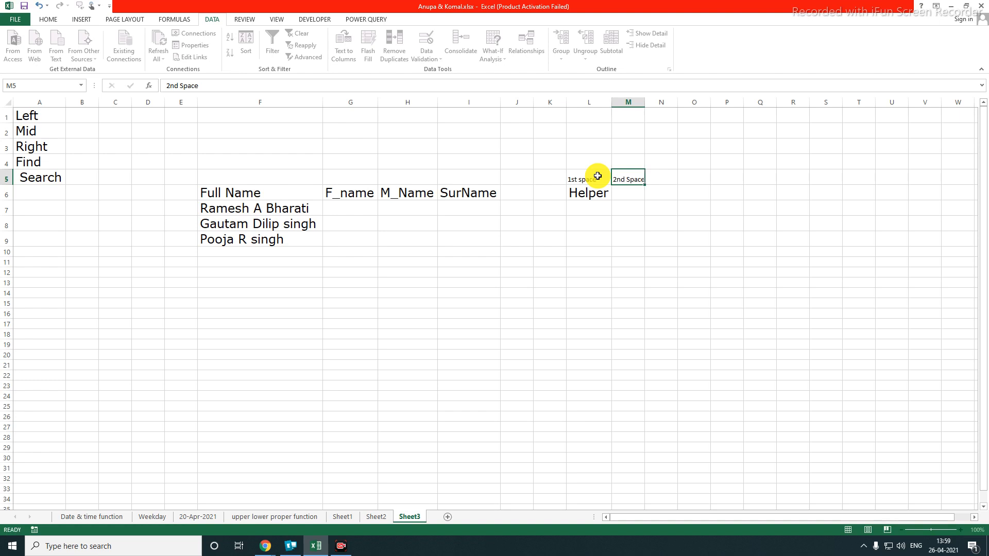
{"action": "key", "text": "Return"}
Rename the L6 heading to Helper-1
{"action": "key", "text": "Left"}
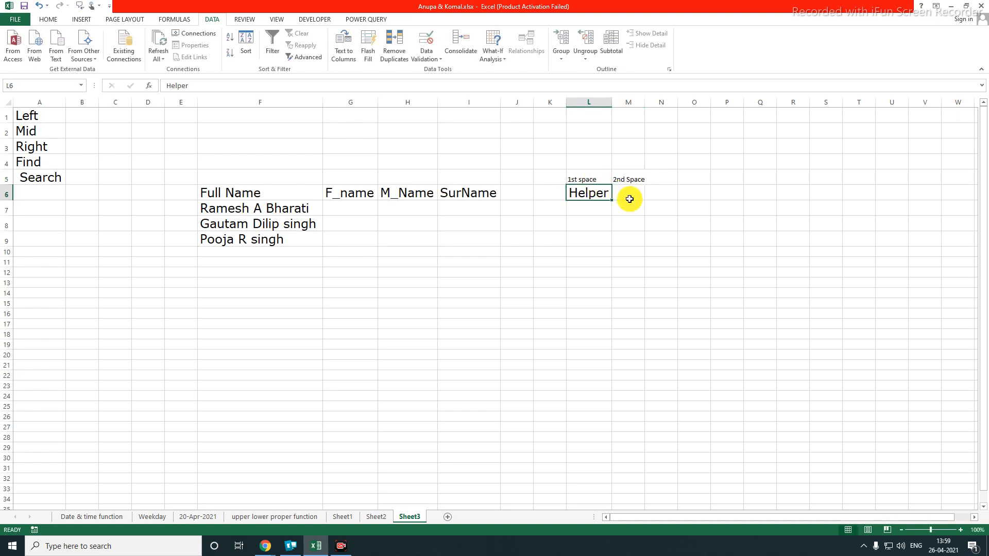
{"action": "key", "text": "F2"}
{"action": "type", "text": "-1"}
{"action": "key", "text": "Return"}
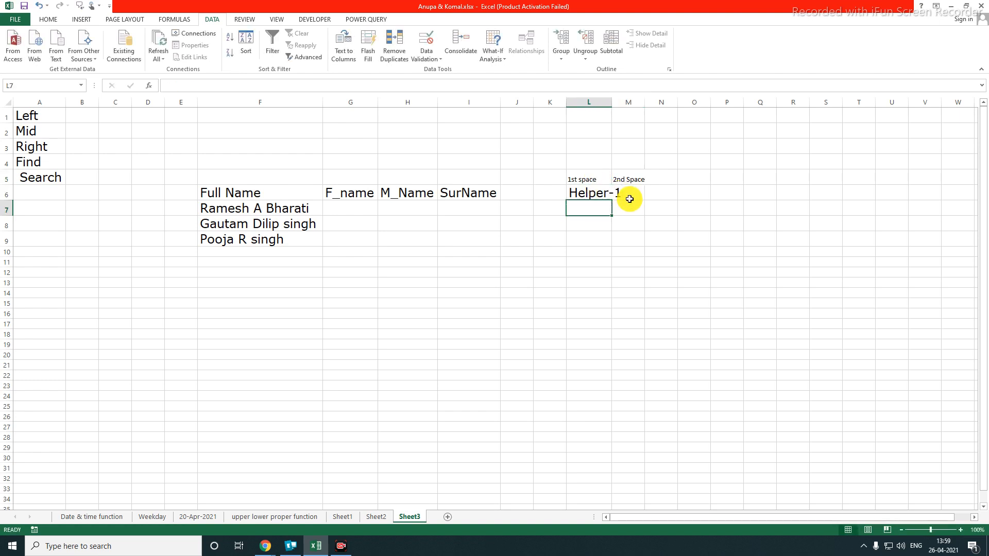
Copy Helper-1 into M6, change it to Helper-2, and autofit columns L and M
{"action": "key", "text": "Up"}
{"action": "key", "text": "ctrl+c"}
{"action": "key", "text": "Right"}
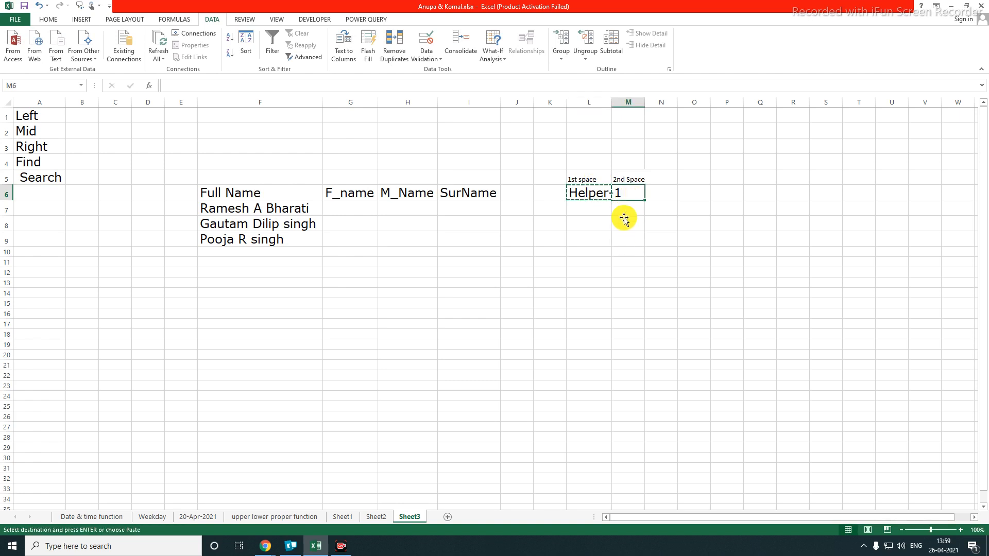
{"action": "key", "text": "ctrl+v"}
{"action": "left_click", "coordinate": [639, 194]}
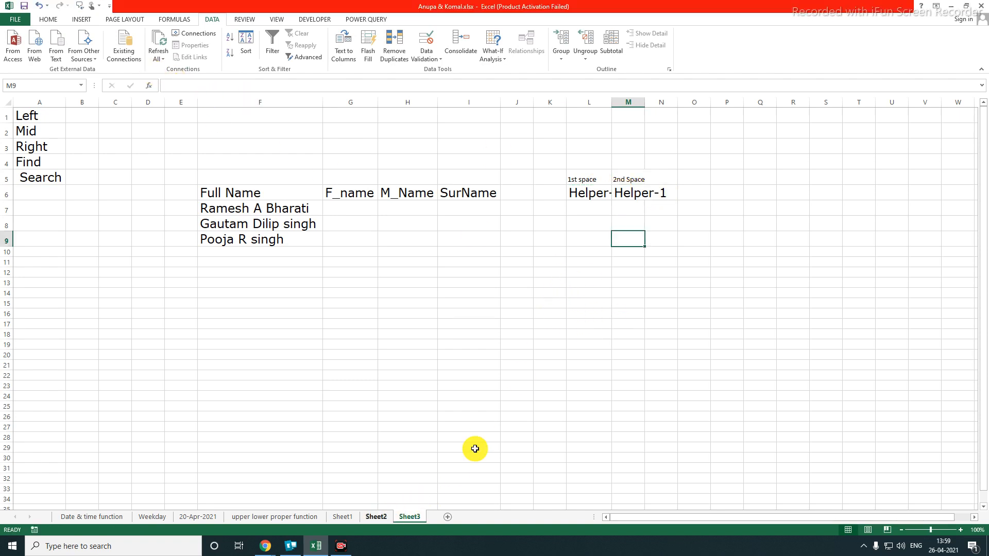
{"action": "double_click", "coordinate": [633, 195]}
{"action": "double_click", "coordinate": [661, 192]}
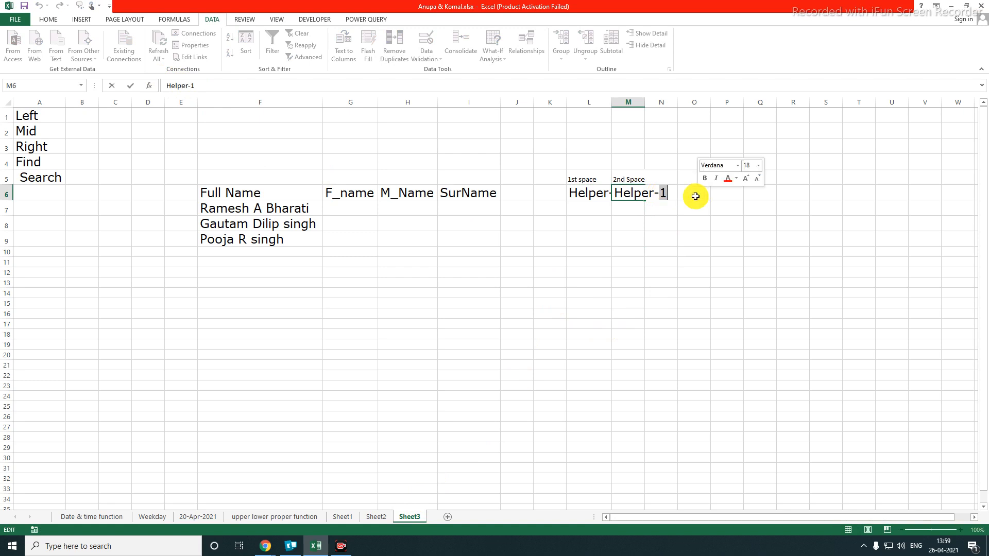
{"action": "type", "text": "2"}
{"action": "key", "text": "Return"}
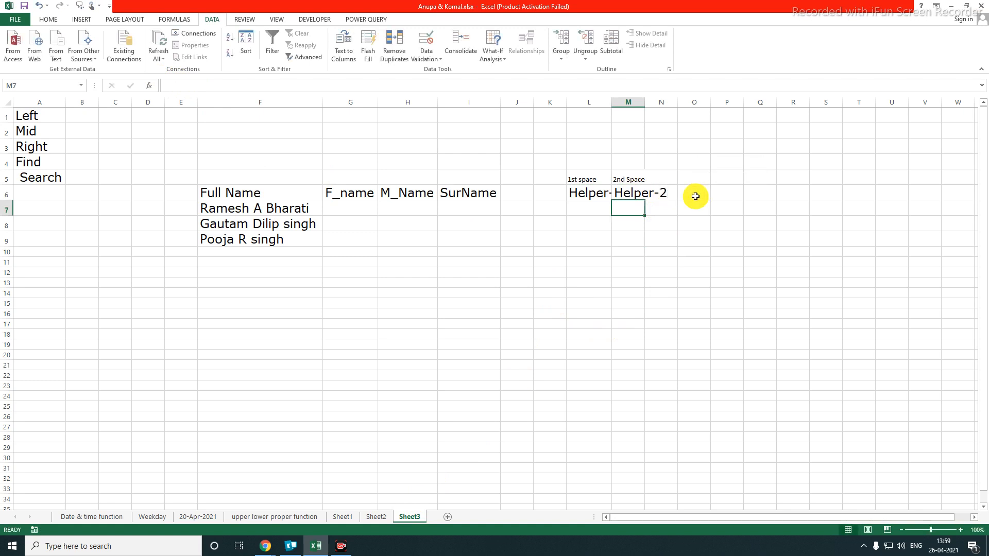
{"action": "double_click", "coordinate": [644, 102]}
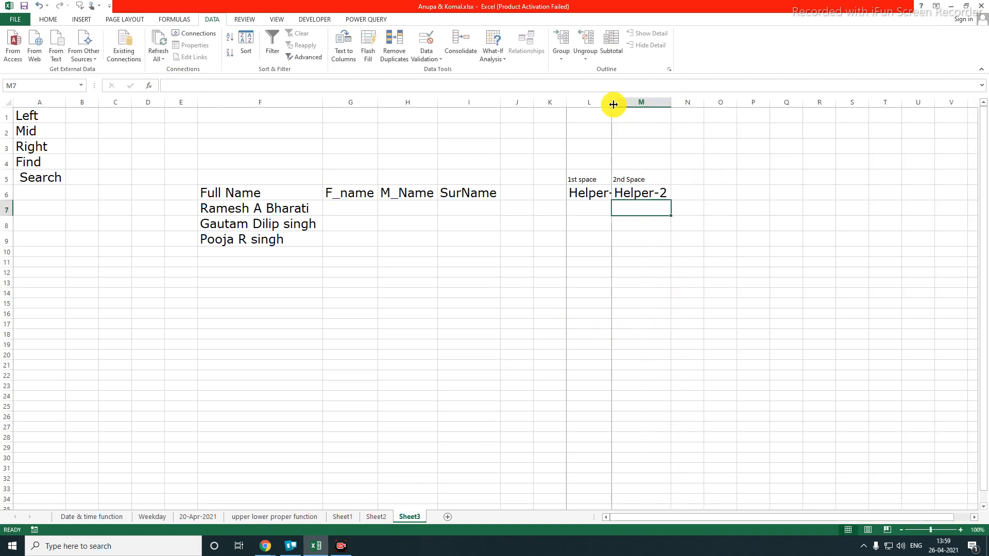
{"action": "double_click", "coordinate": [615, 102]}
{"action": "left_click", "coordinate": [599, 303]}
{"action": "left_click", "coordinate": [224, 211]}
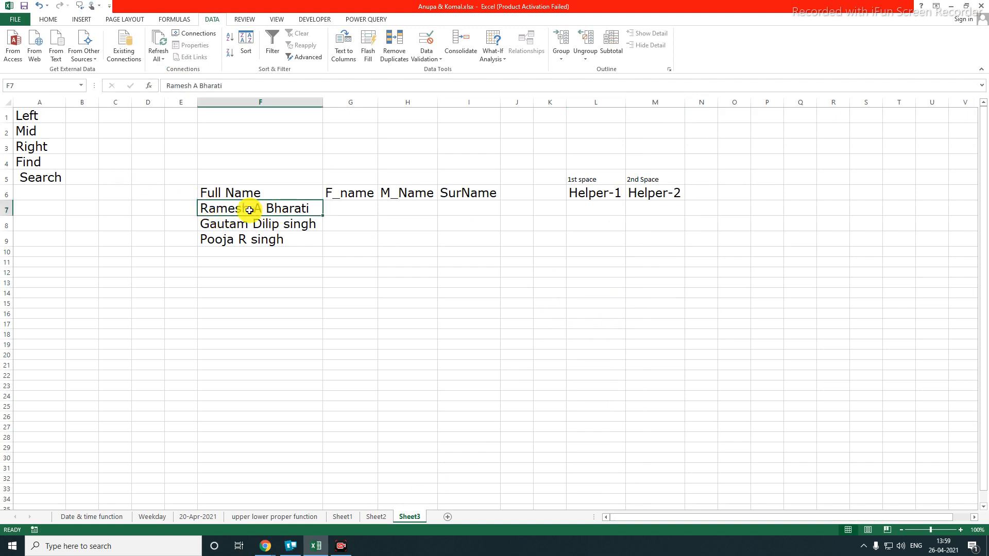
Add the notes 'search' in L11 and 'find' in L12
{"action": "left_click", "coordinate": [609, 208]}
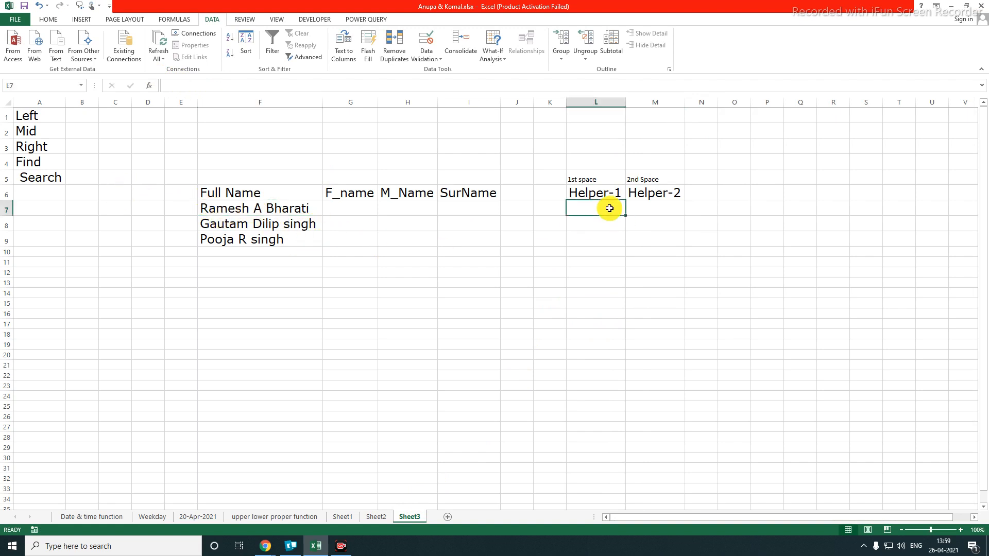
{"action": "key", "text": "Right"}
{"action": "key", "text": "Right"}
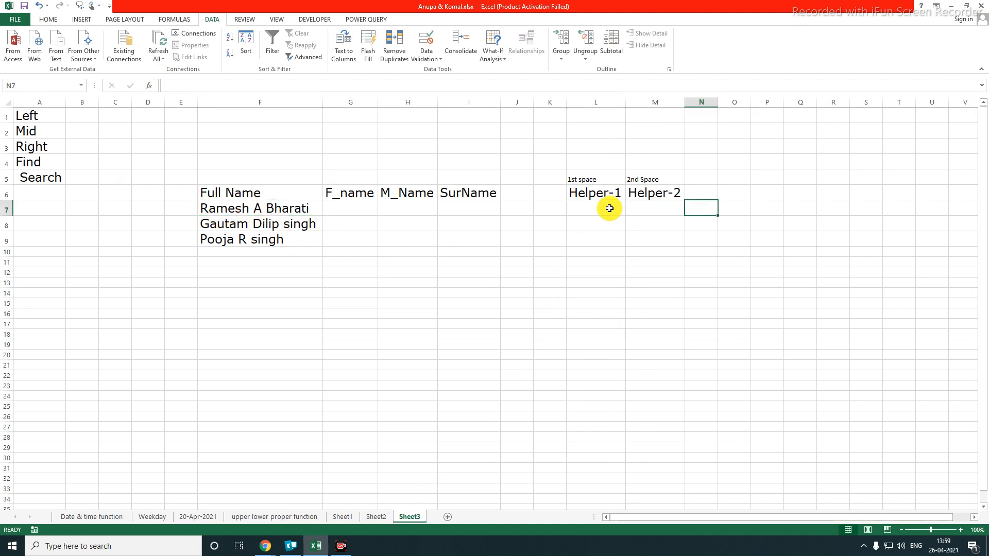
{"action": "key", "text": "Down"}
{"action": "key", "text": "Down"}
{"action": "key", "text": "Down"}
{"action": "key", "text": "Down"}
{"action": "key", "text": "Left"}
{"action": "key", "text": "Left"}
{"action": "type", "text": "sear"}
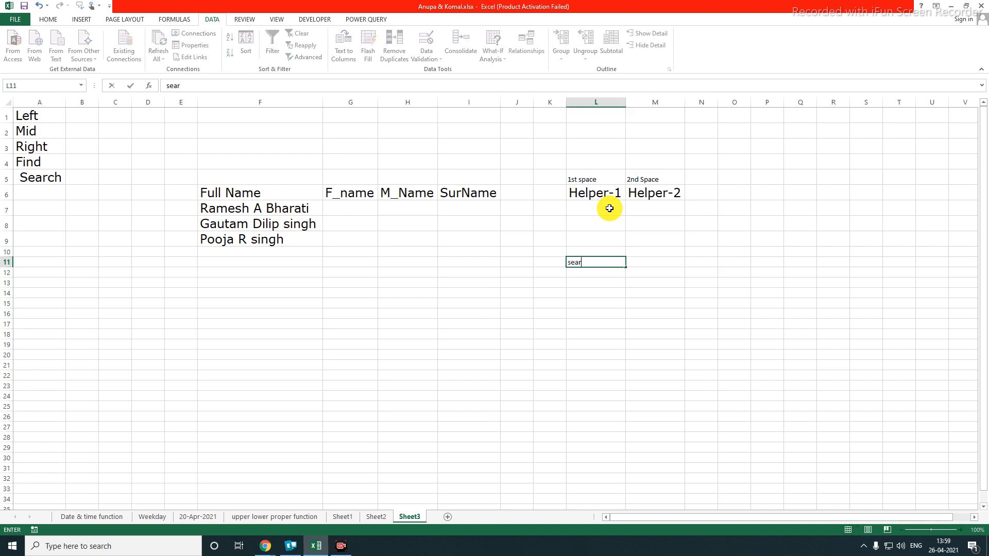
{"action": "key", "text": "Return"}
{"action": "type", "text": "fi"}
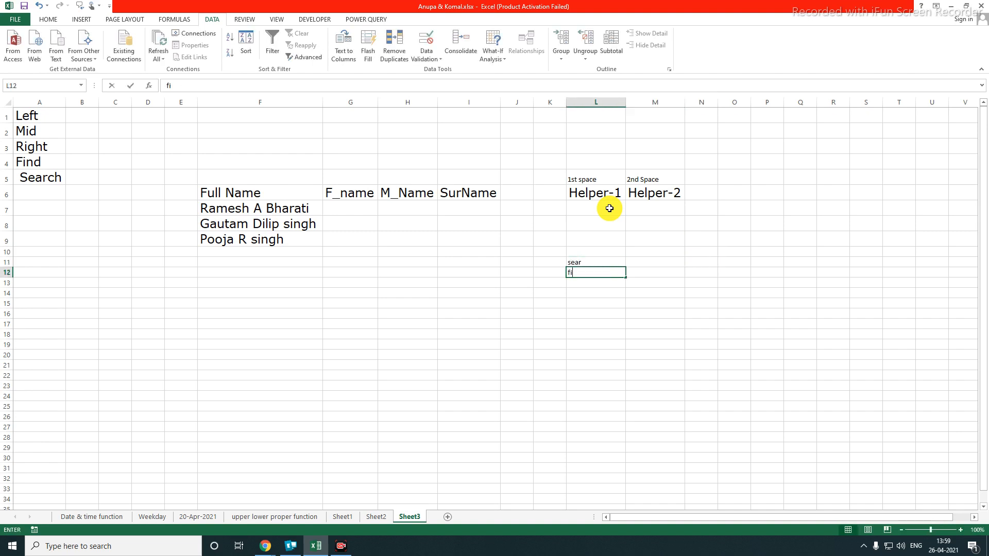
{"action": "type", "text": "nd"}
{"action": "key", "text": "Up"}
{"action": "type", "text": "sea"}
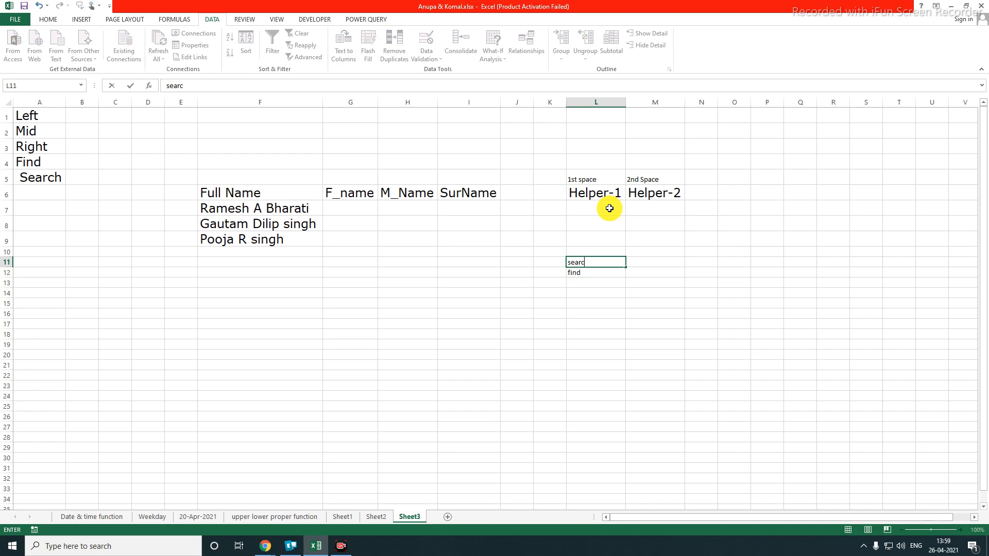
{"action": "key", "text": "Return"}
{"action": "key", "text": "Down"}
{"action": "key", "text": "Down"}
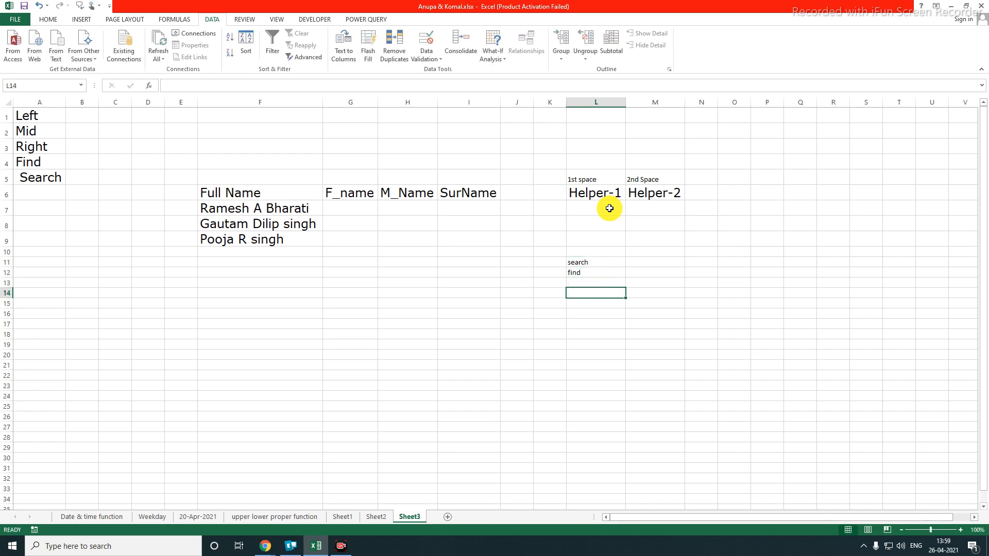
{"action": "key", "text": "Up"}
{"action": "key", "text": "Up"}
{"action": "key", "text": "Down"}
{"action": "key", "text": "Down"}
{"action": "key", "text": "Up"}
{"action": "key", "text": "Up"}
{"action": "key", "text": "Up"}
{"action": "key", "text": "Down"}
{"action": "key", "text": "Down"}
{"action": "key", "text": "Down"}
Enter the test letter 'a' in cell I17
{"action": "left_click", "coordinate": [249, 209]}
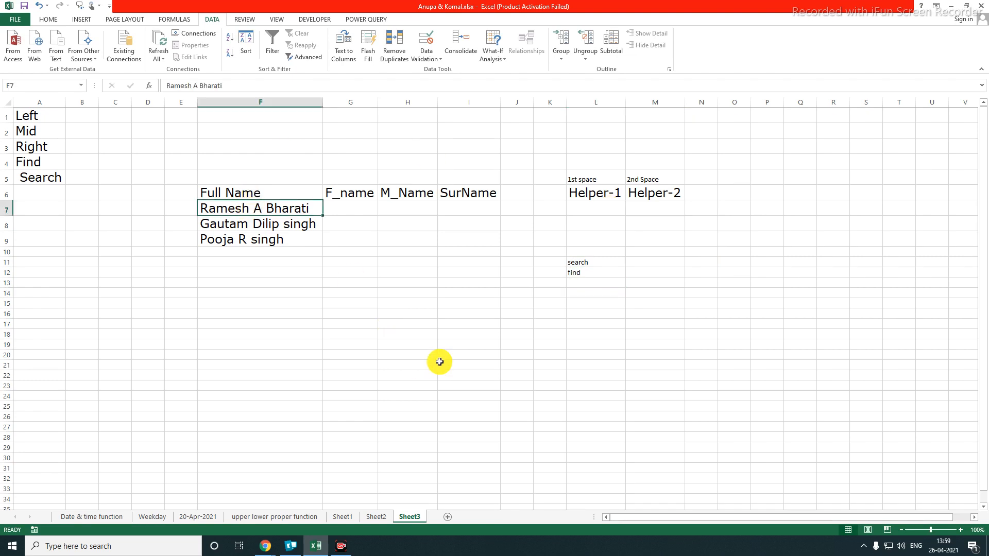
{"action": "left_click", "coordinate": [498, 324]}
{"action": "type", "text": "a"}
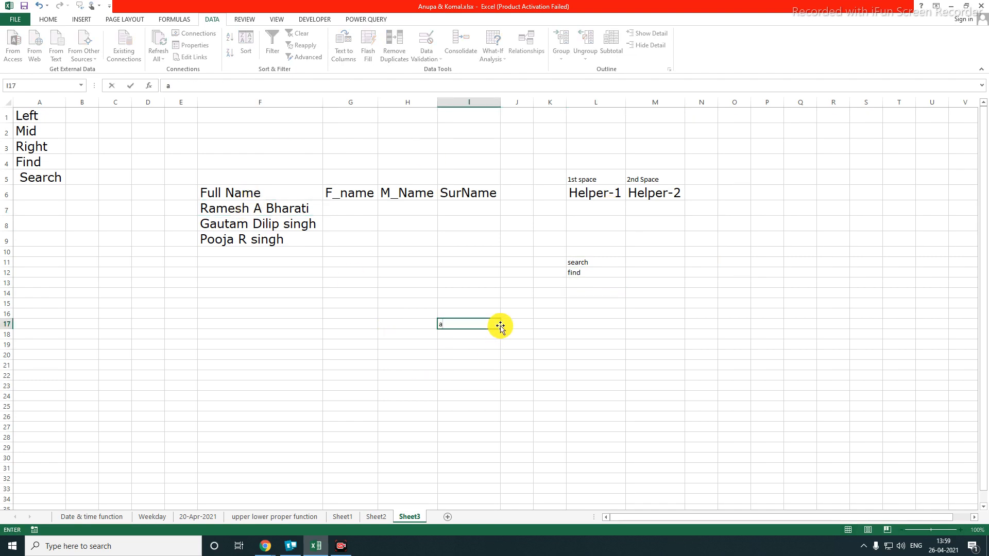
{"action": "key", "text": "Return"}
{"action": "left_click", "coordinate": [510, 324]}
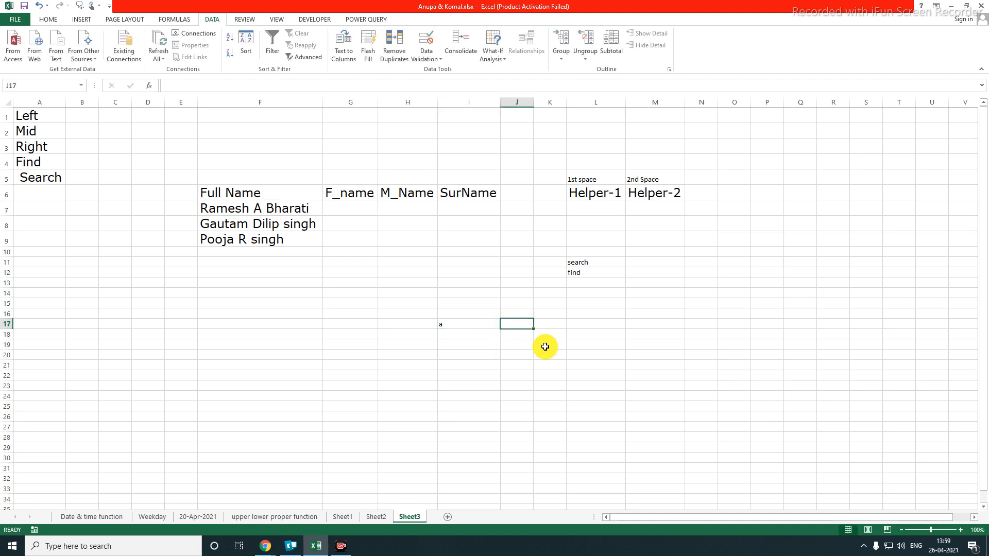
Set the font size of the entire sheet to 18
{"action": "left_click_drag", "start_coordinate": [415, 274], "coordinate": [622, 404]}
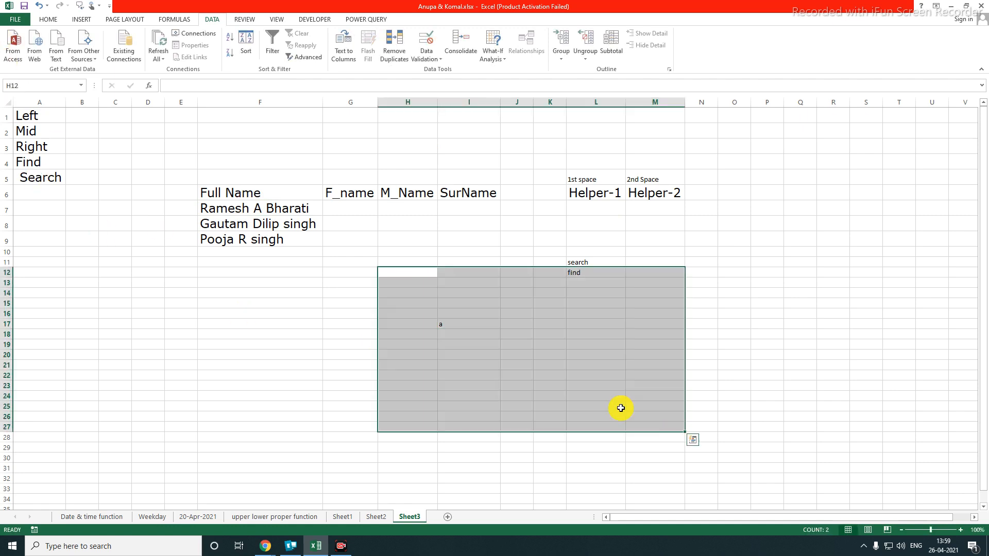
{"action": "left_click_drag", "start_coordinate": [380, 229], "coordinate": [675, 417]}
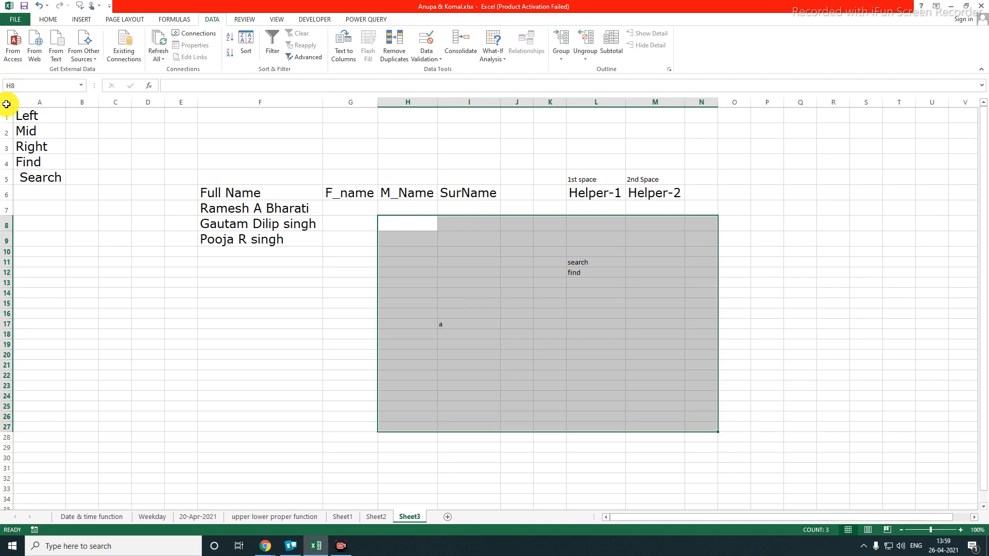
{"action": "left_click", "coordinate": [6, 103]}
{"action": "left_click", "coordinate": [48, 19]}
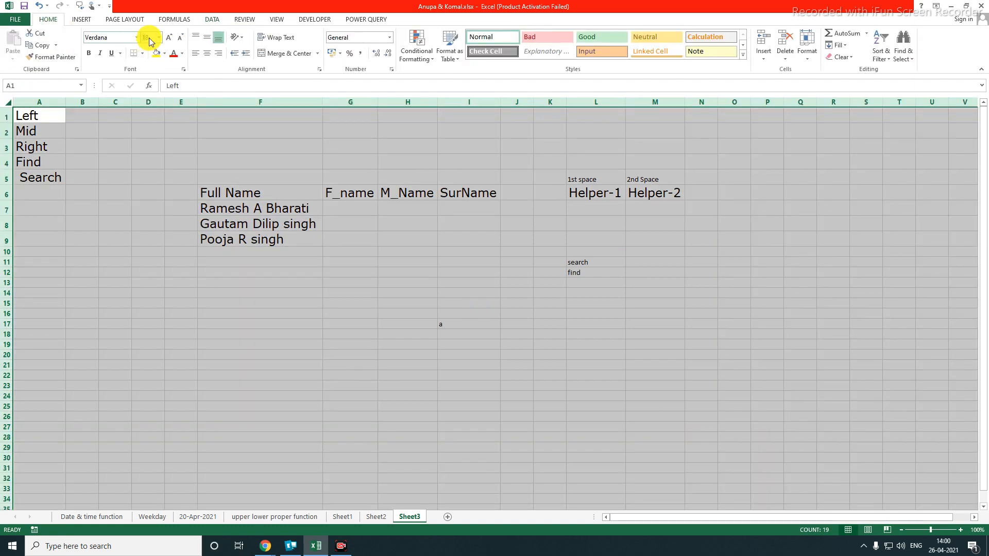
{"action": "left_click", "coordinate": [150, 39]}
{"action": "type", "text": "18"}
{"action": "key", "text": "Return"}
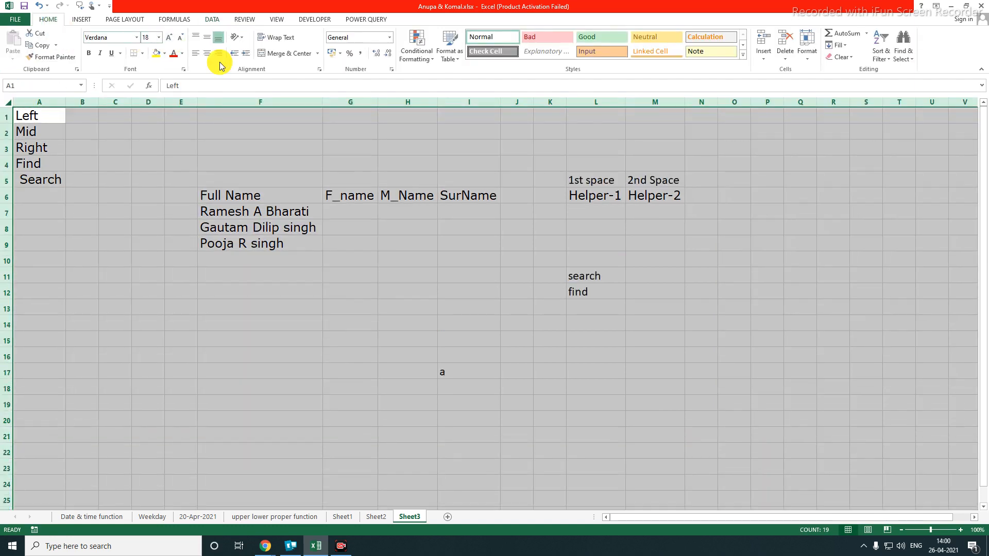
{"action": "left_click", "coordinate": [570, 325]}
Type the sample word 'Anil' into H17 beside the 'a' in I17
{"action": "left_click", "coordinate": [478, 370]}
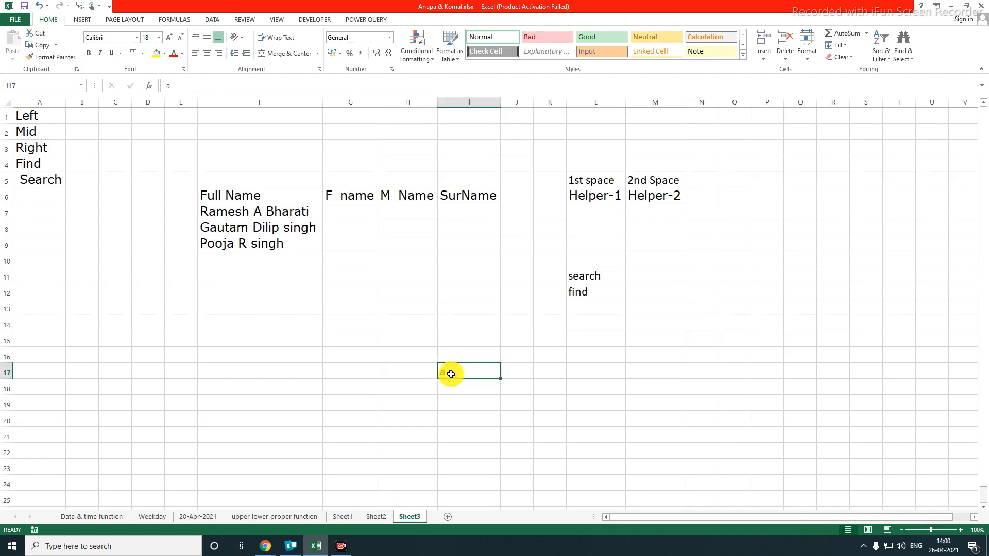
{"action": "left_click", "coordinate": [415, 370]}
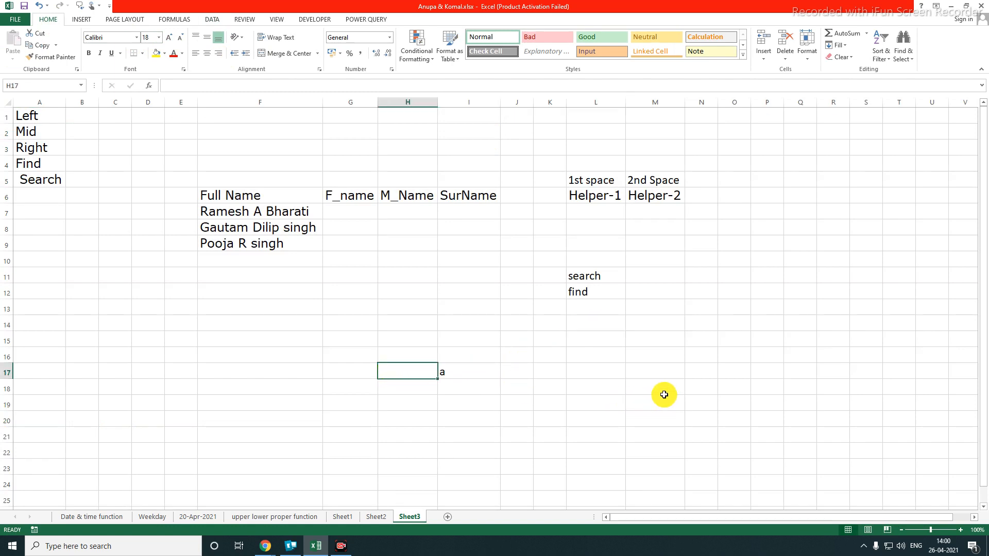
{"action": "type", "text": "an"}
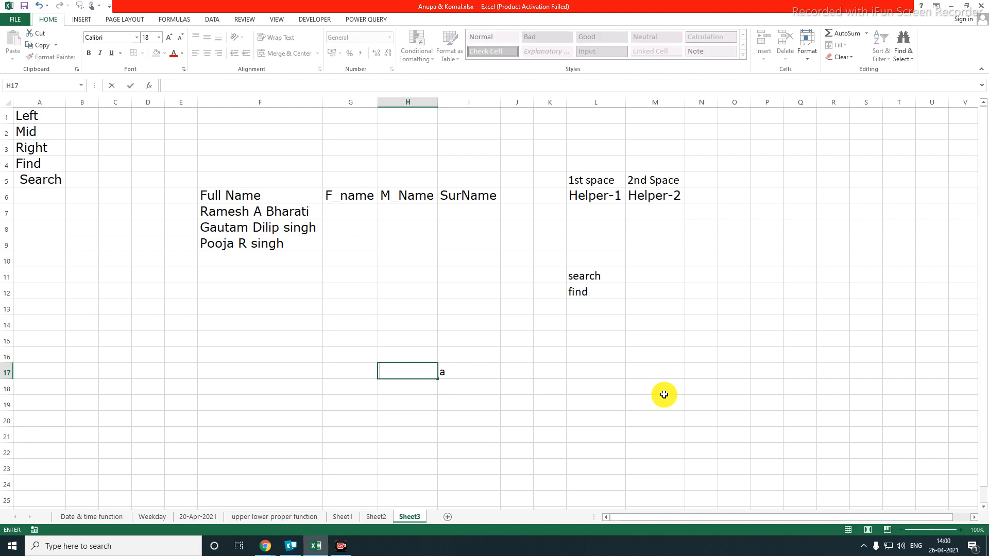
{"action": "type", "text": "il"}
{"action": "key", "text": "Return"}
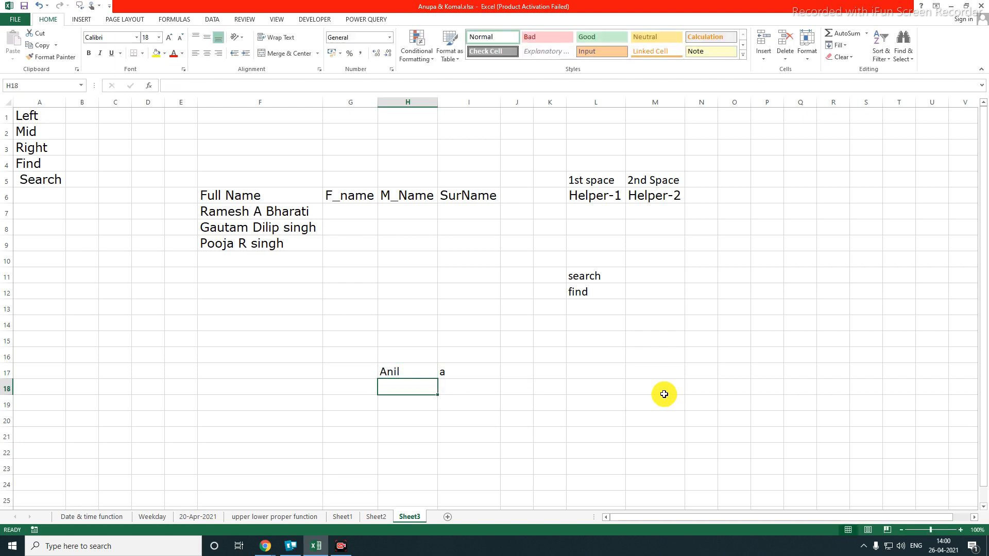
{"action": "left_click", "coordinate": [461, 370]}
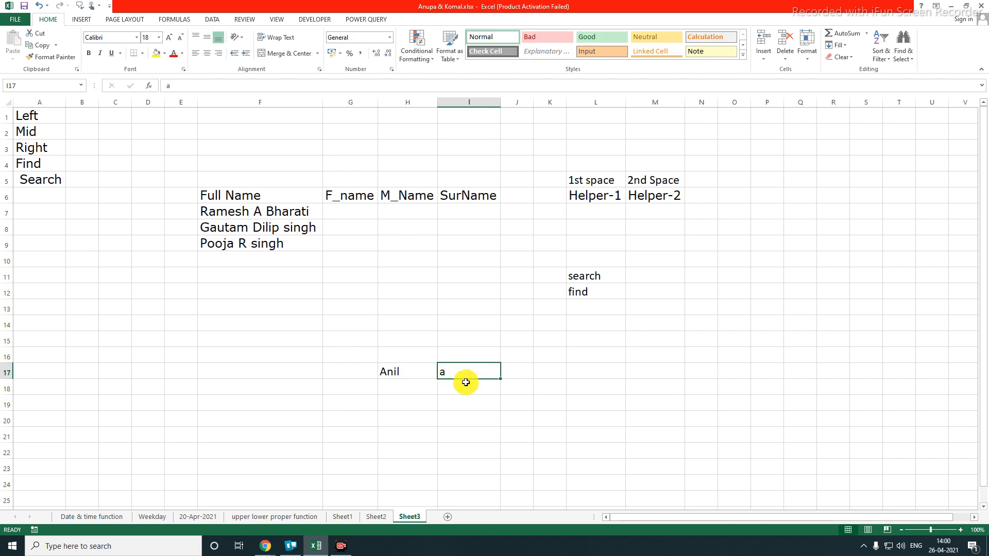
Start a FIND formula in cell J17
{"action": "left_click", "coordinate": [524, 375]}
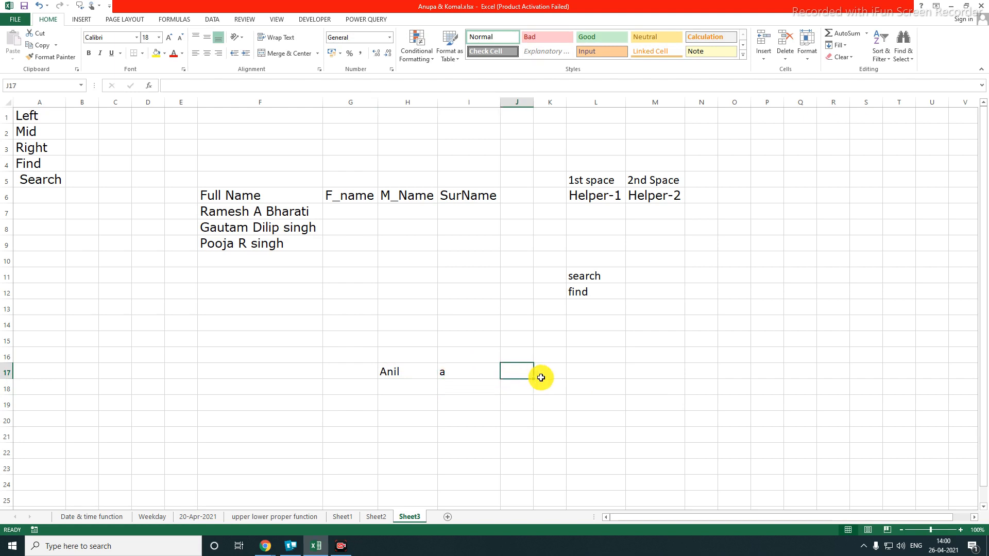
{"action": "type", "text": "fin"}
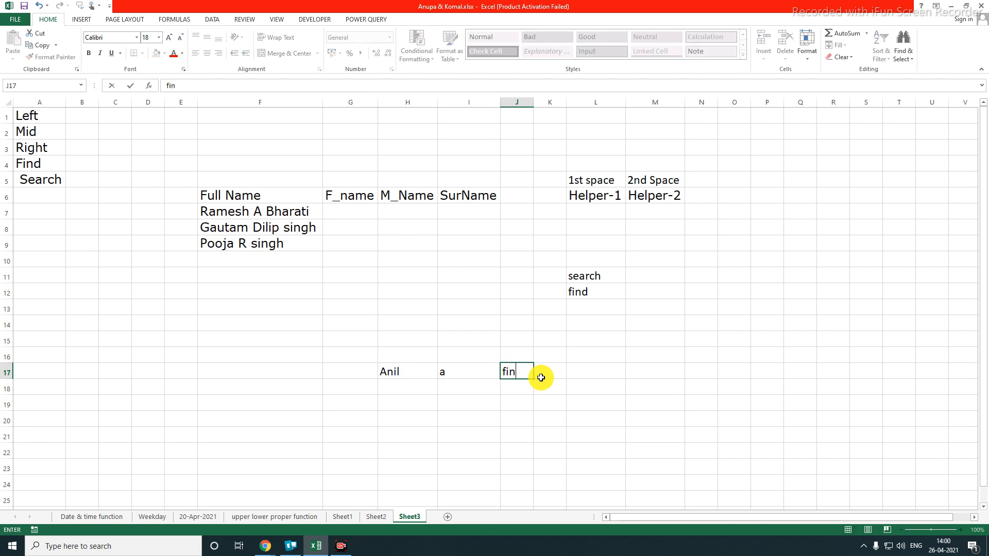
{"action": "type", "text": "=fin"}
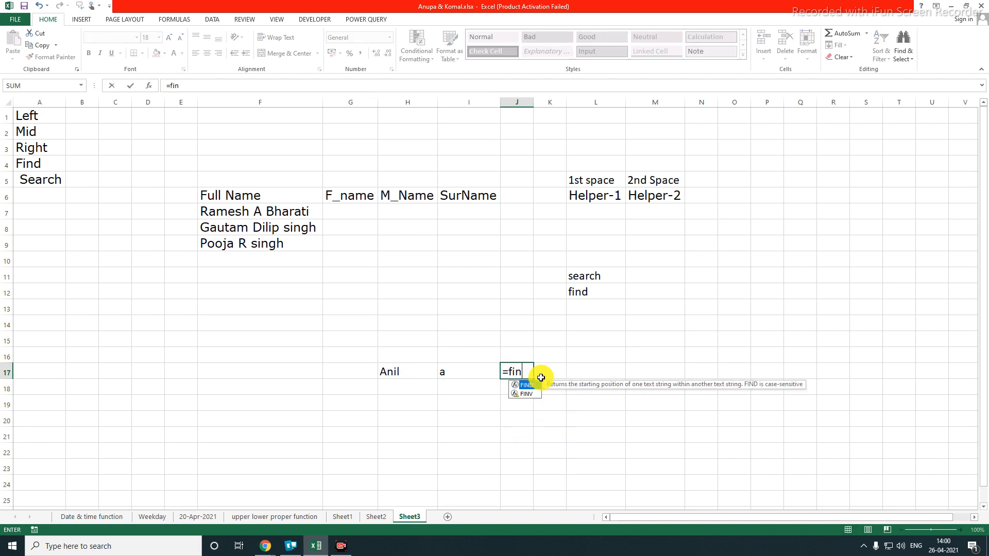
{"action": "type", "text": "d("}
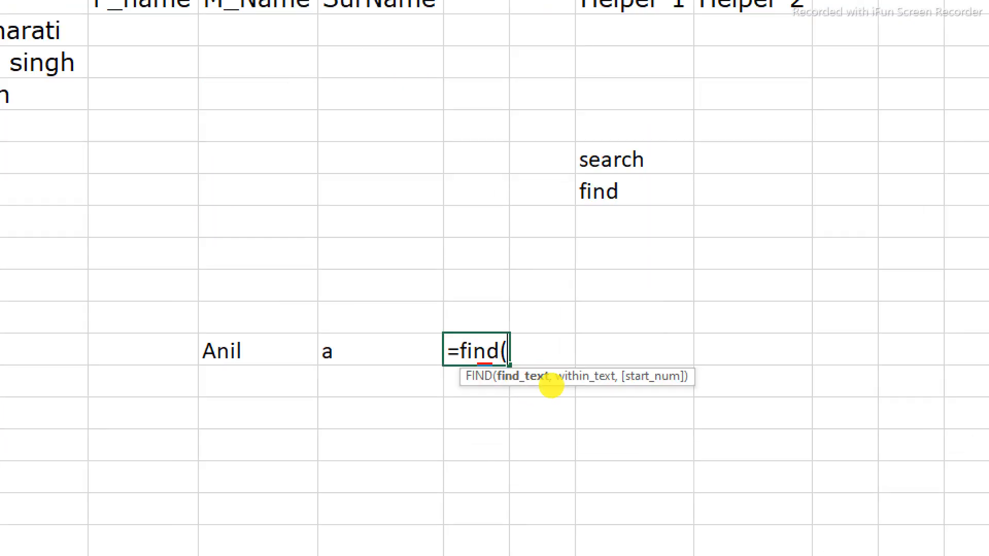
{"action": "left_click_drag", "start_coordinate": [553, 363], "coordinate": [620, 395]}
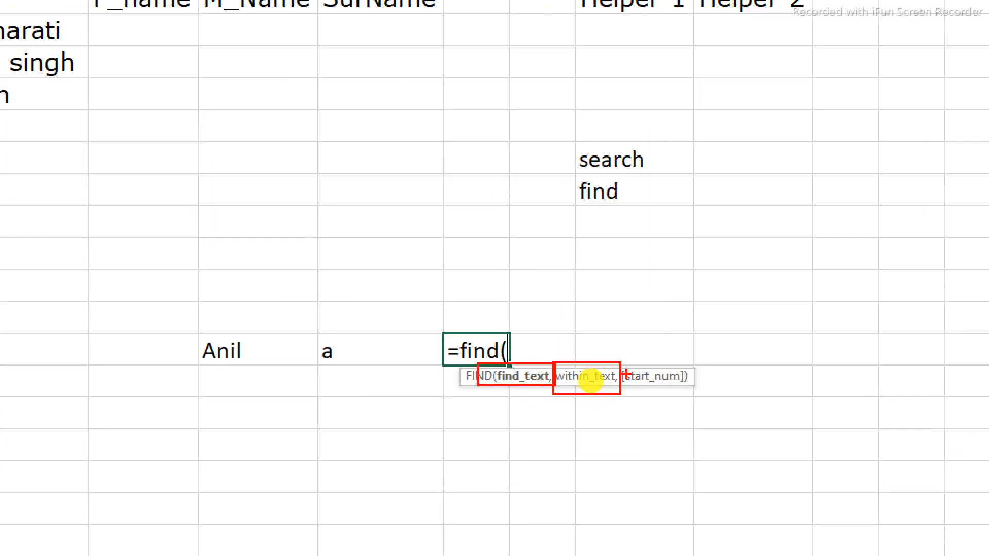
{"action": "left_click_drag", "start_coordinate": [622, 358], "coordinate": [698, 395]}
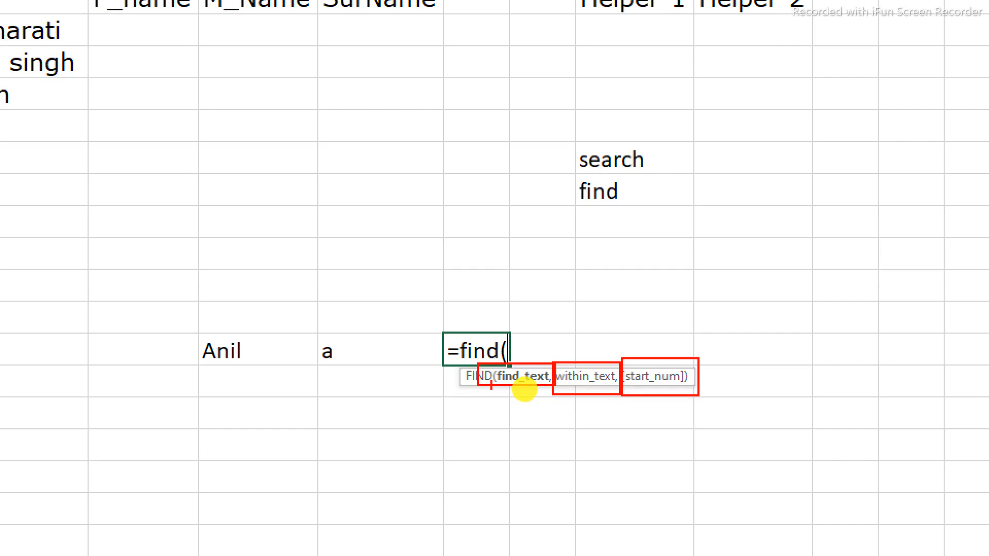
{"action": "left_click_drag", "start_coordinate": [309, 332], "coordinate": [363, 371]}
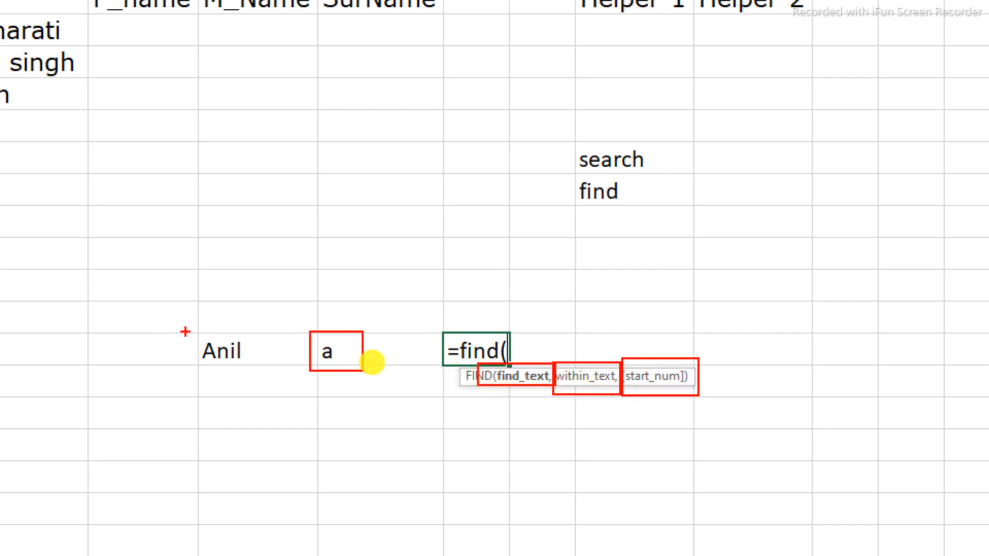
{"action": "left_click_drag", "start_coordinate": [186, 329], "coordinate": [272, 365]}
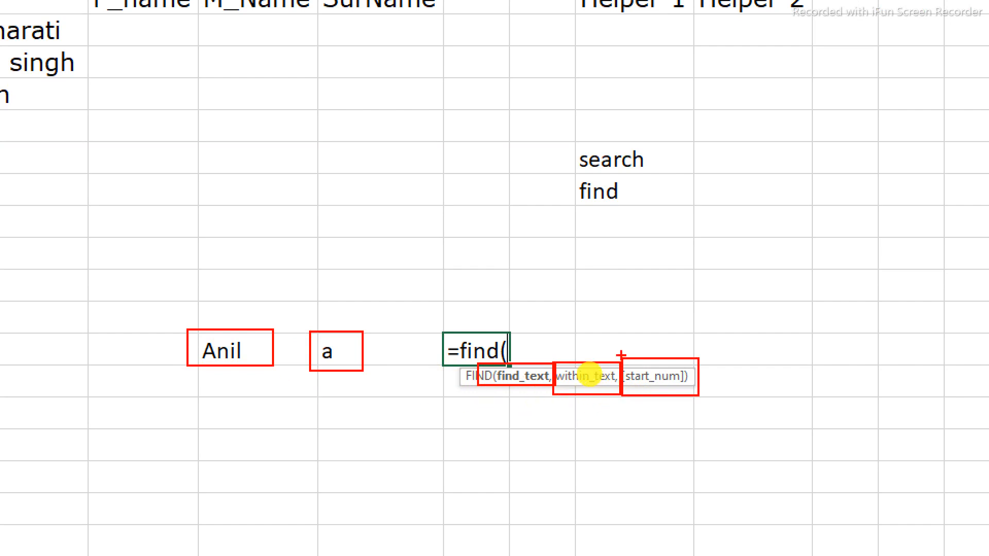
{"action": "left_click_drag", "start_coordinate": [622, 355], "coordinate": [692, 396]}
{"action": "left_click_drag", "start_coordinate": [625, 396], "coordinate": [622, 396]}
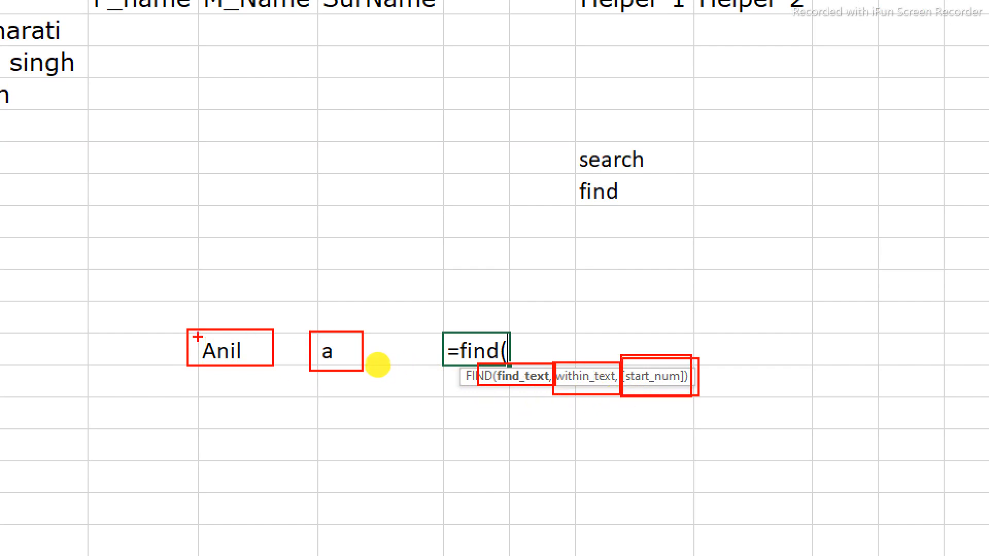
{"action": "left_click_drag", "start_coordinate": [198, 337], "coordinate": [208, 356]}
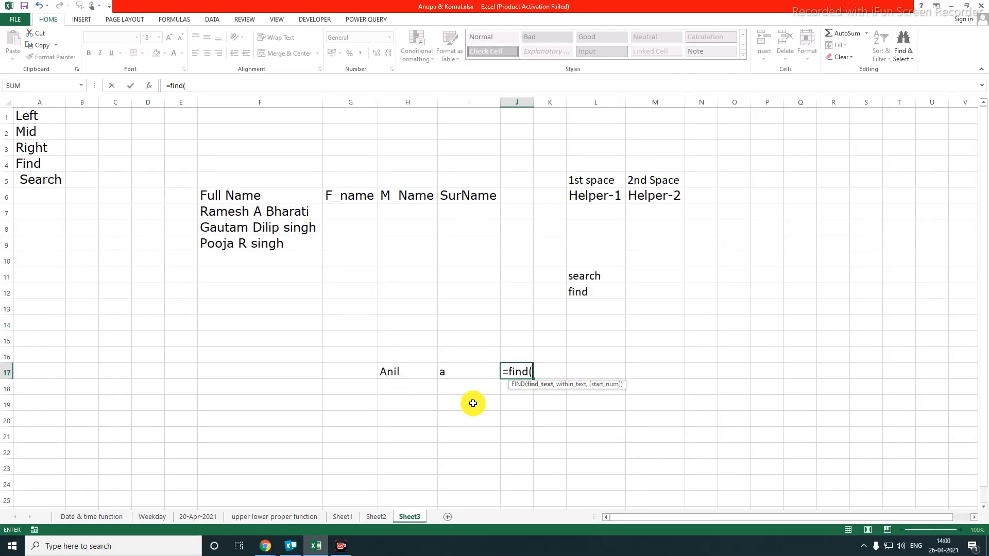
Complete it as =FIND(I17,H17,1), which returns #VALUE!
{"action": "left_click", "coordinate": [407, 443]}
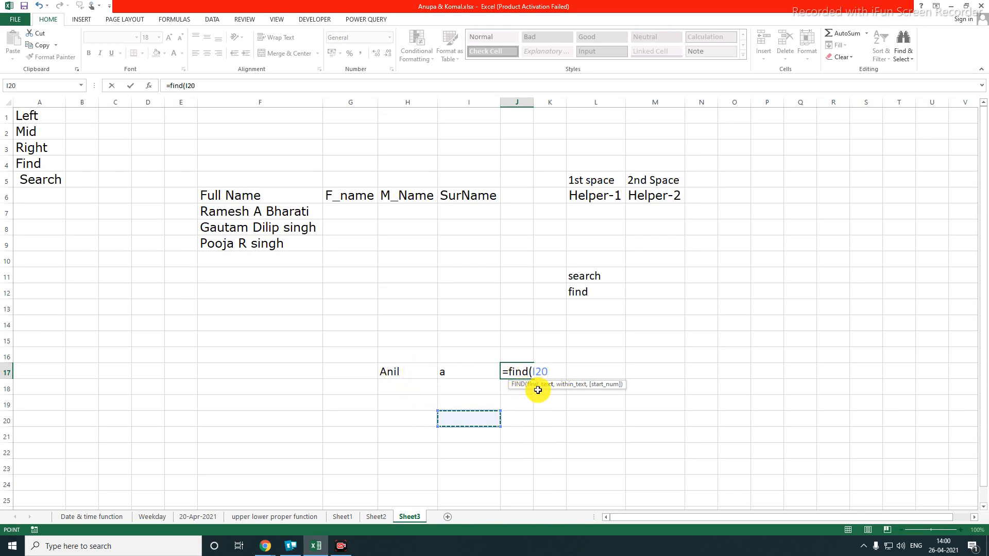
{"action": "left_click", "coordinate": [462, 379]}
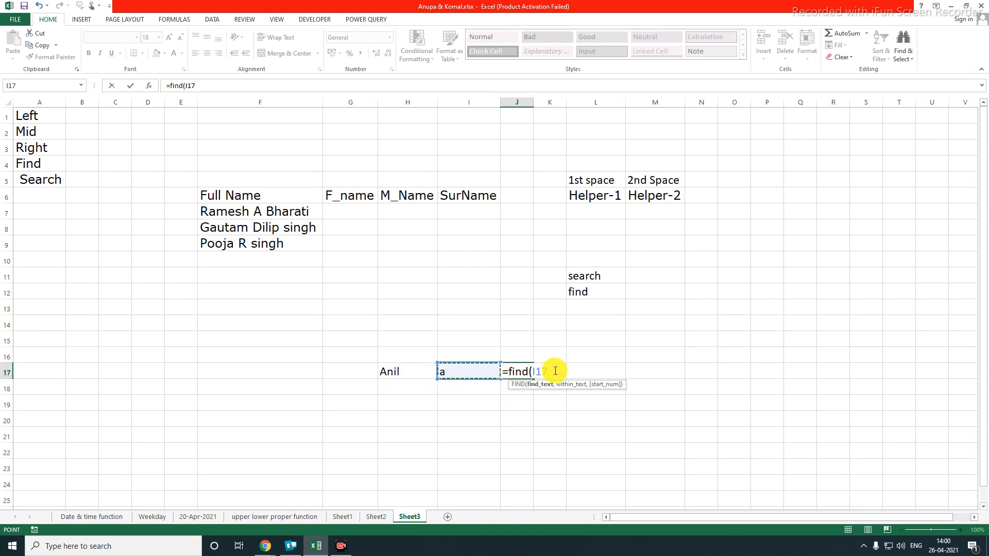
{"action": "type", "text": ","}
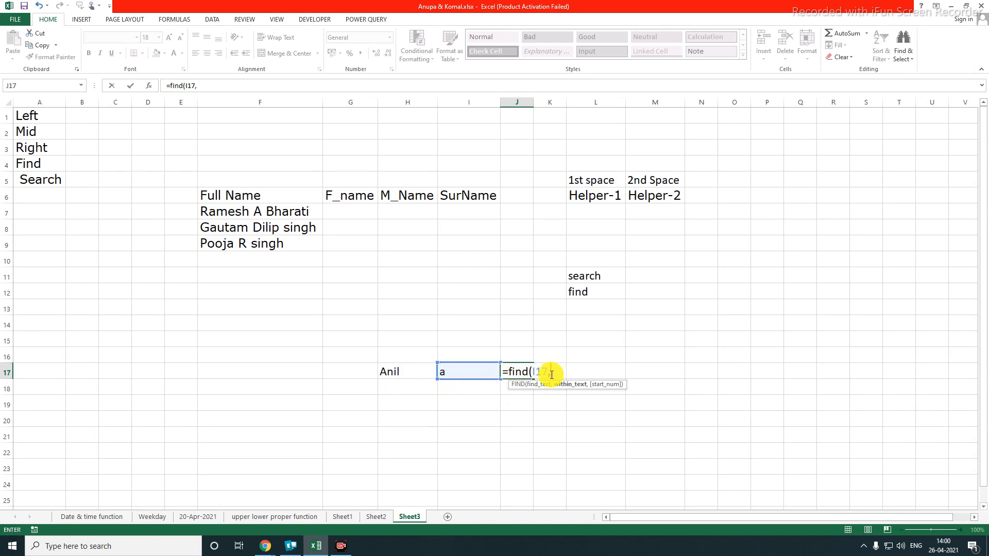
{"action": "left_click", "coordinate": [411, 372]}
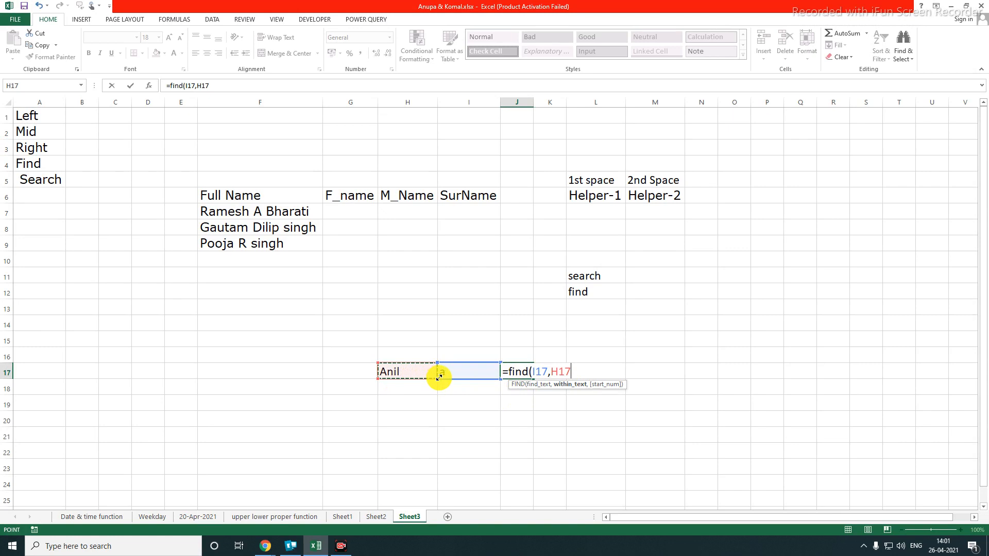
{"action": "type", "text": ","}
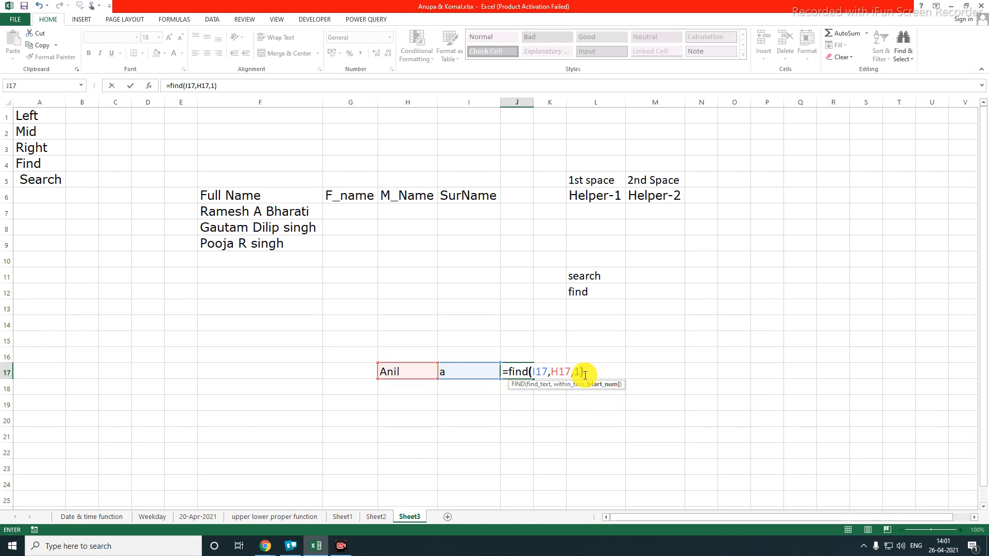
{"action": "type", "text": "1)"}
{"action": "key", "text": "Return"}
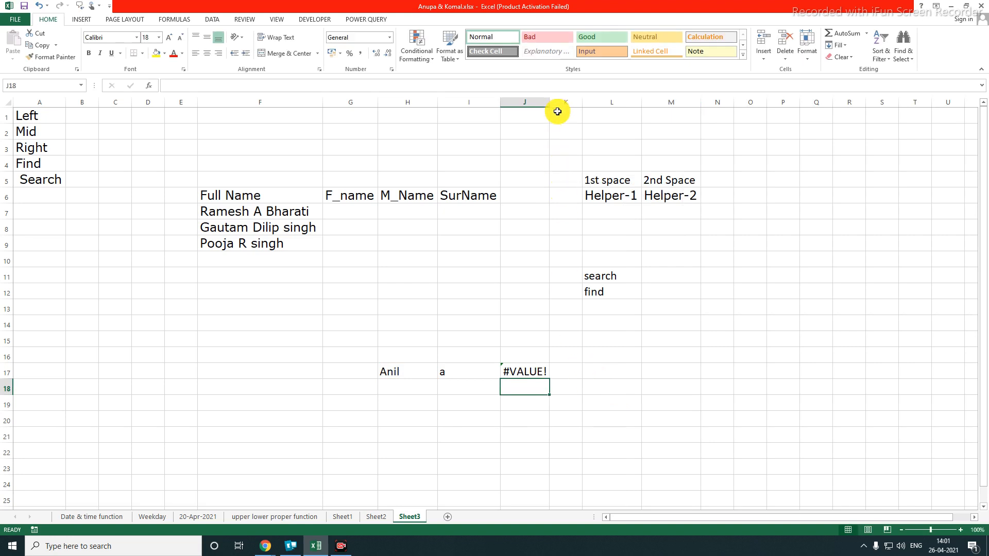
Label J16 'find' and K16 'Search' above the test results
{"action": "left_click_drag", "start_coordinate": [551, 103], "coordinate": [551, 103]}
{"action": "left_click", "coordinate": [564, 372]}
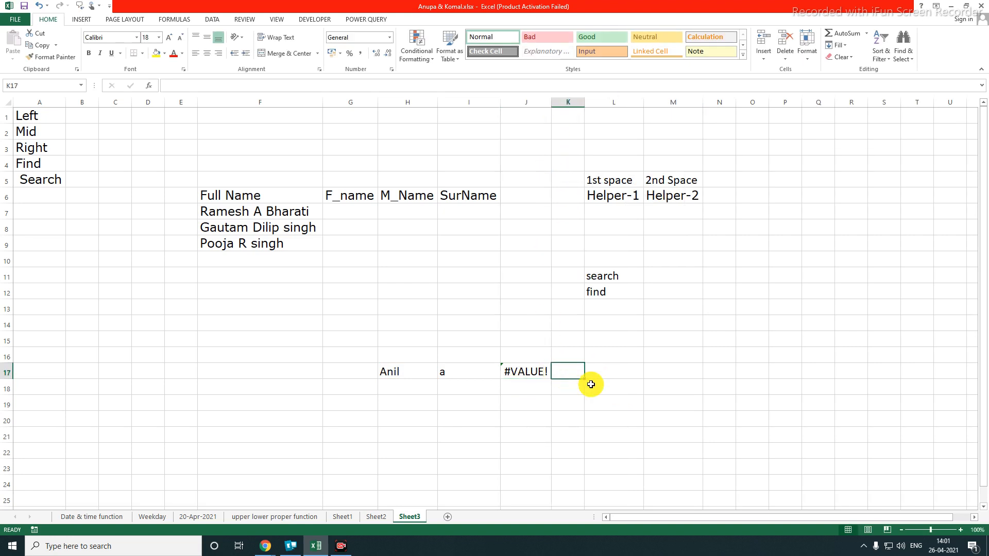
{"action": "left_click", "coordinate": [527, 360]}
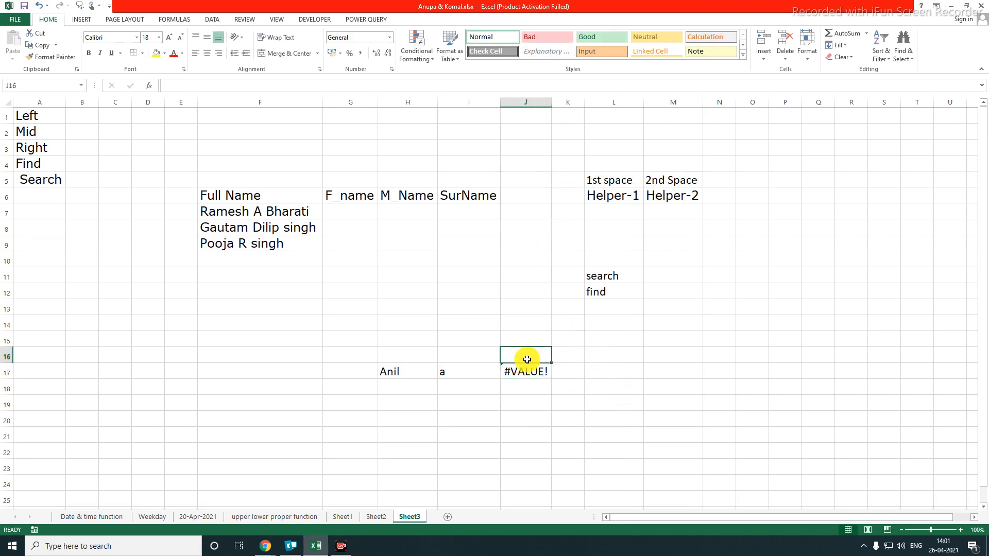
{"action": "type", "text": "find"}
{"action": "key", "text": "Down"}
{"action": "key", "text": "Right"}
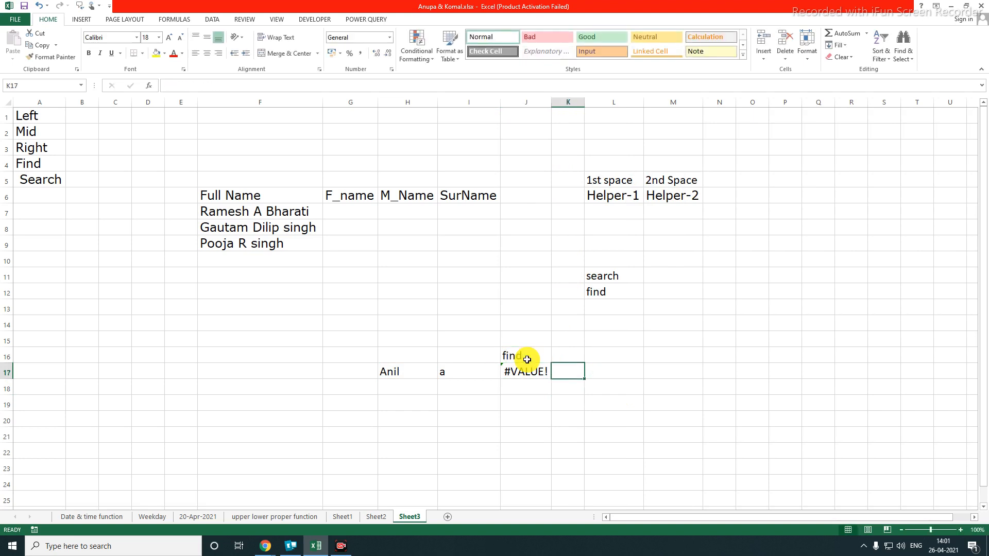
{"action": "key", "text": "Up"}
{"action": "type", "text": "Se"}
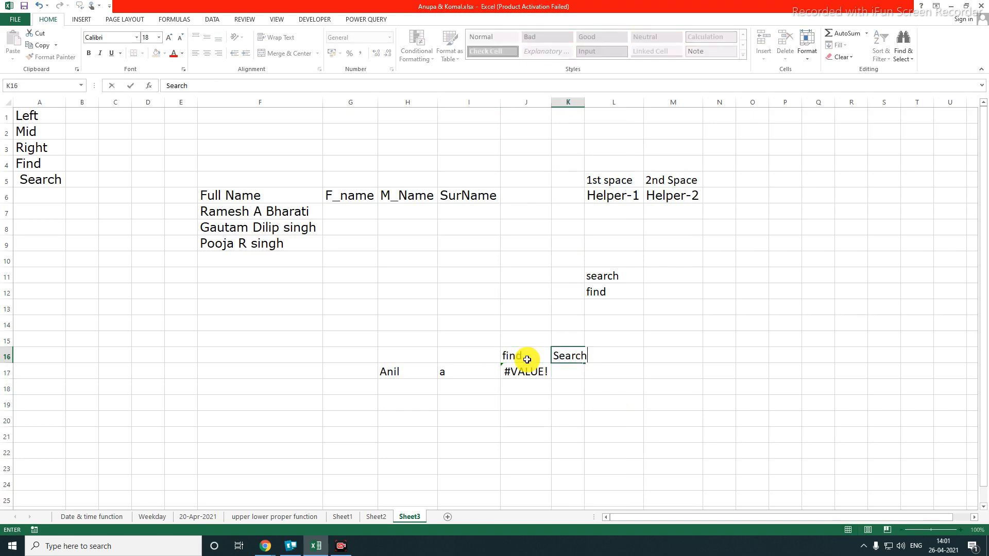
{"action": "type", "text": "arch"}
{"action": "key", "text": "Return"}
Enter =SEARCH(I17,H17,1) in K17, which returns 1
{"action": "type", "text": "=search"}
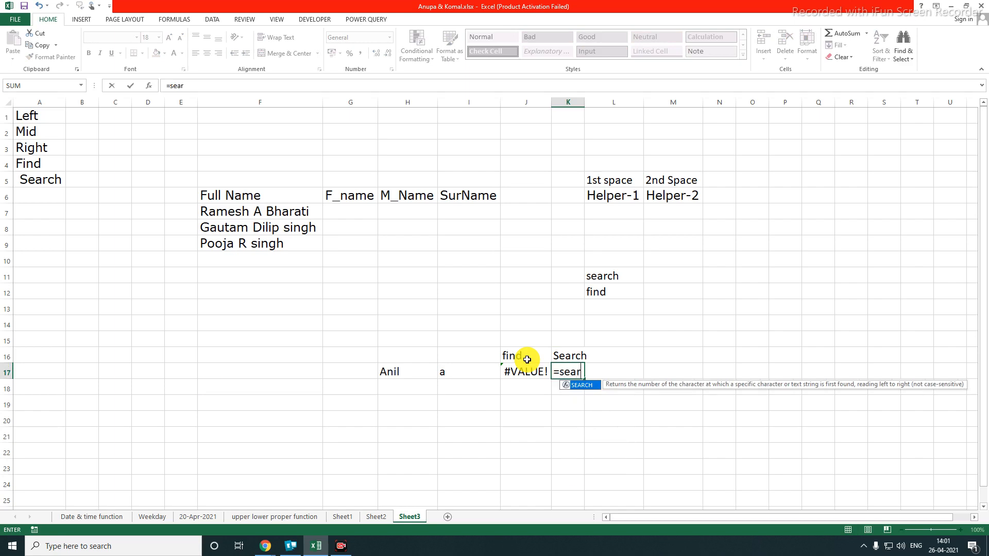
{"action": "key", "text": "Tab"}
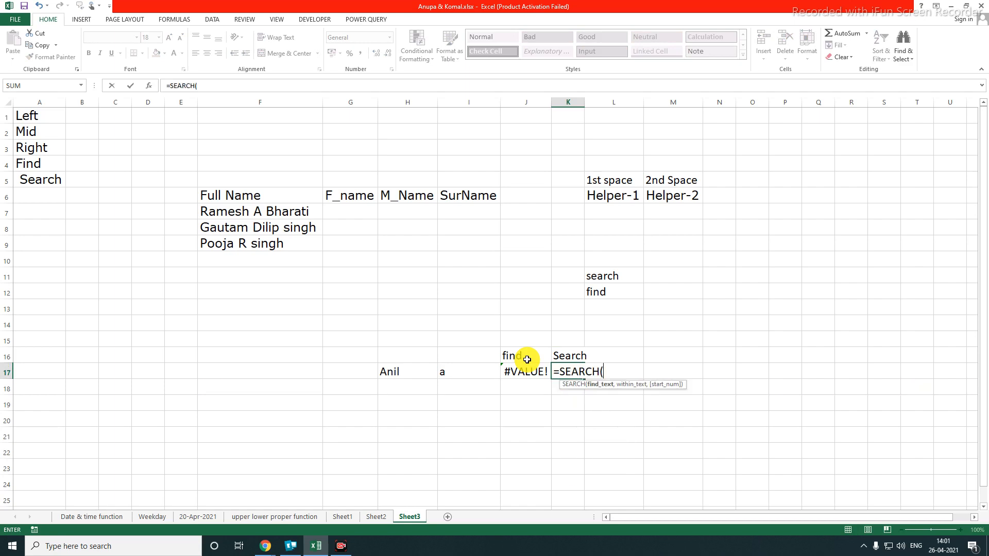
{"action": "key", "text": "ctrl+1"}
{"action": "left_click", "coordinate": [649, 393]}
{"action": "mouse_move", "coordinate": [529, 367]}
{"action": "left_mouse_down"}
{"action": "mouse_move", "coordinate": [579, 390]}
{"action": "mouse_move", "coordinate": [652, 391]}
{"action": "left_mouse_up"}
{"action": "left_click_drag", "start_coordinate": [653, 355], "coordinate": [718, 391]}
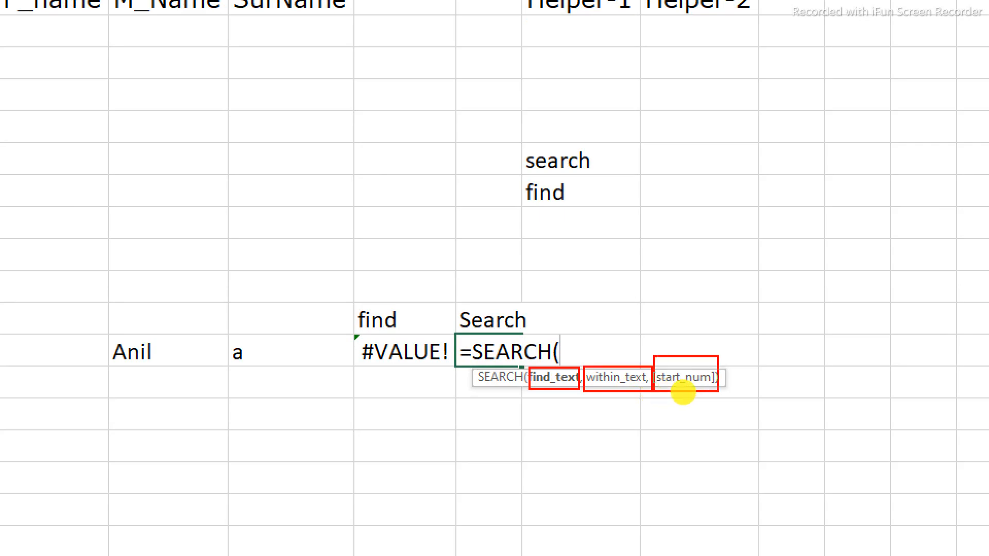
{"action": "key", "text": "Escape"}
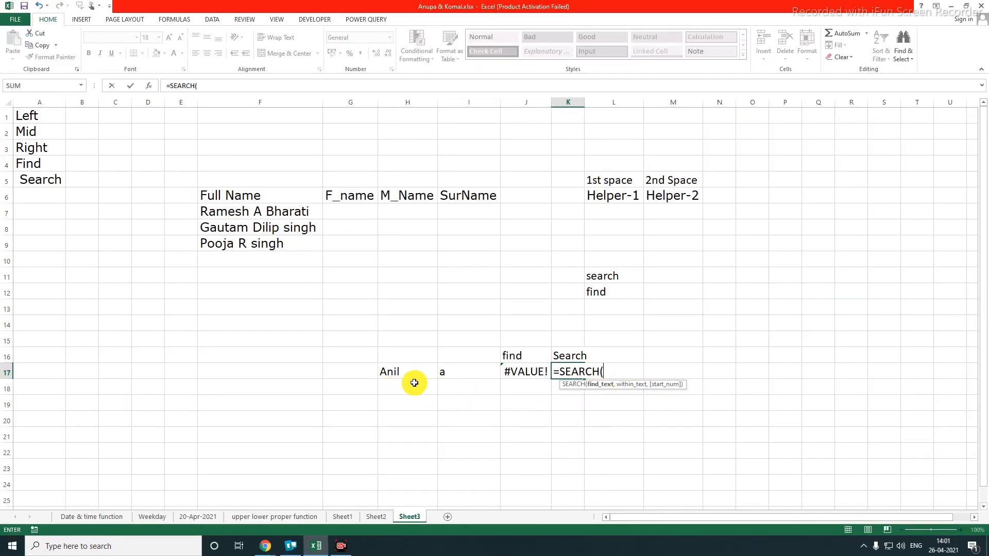
{"action": "left_click", "coordinate": [454, 379]}
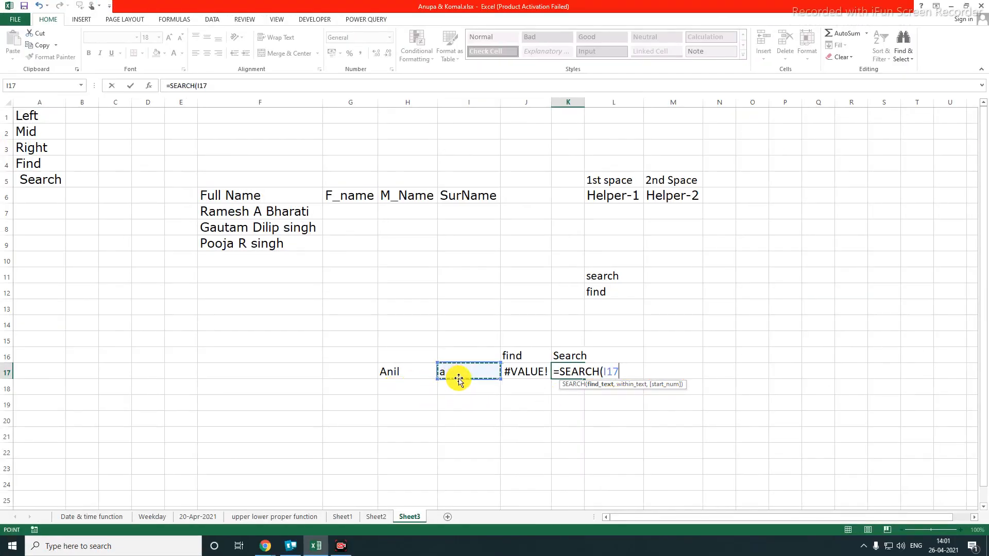
{"action": "type", "text": ","}
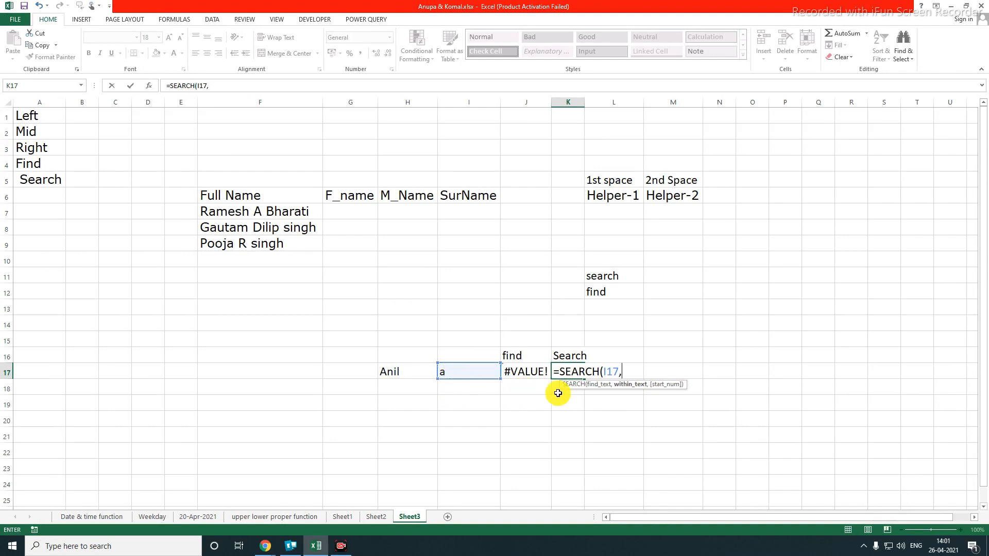
{"action": "left_click", "coordinate": [413, 374]}
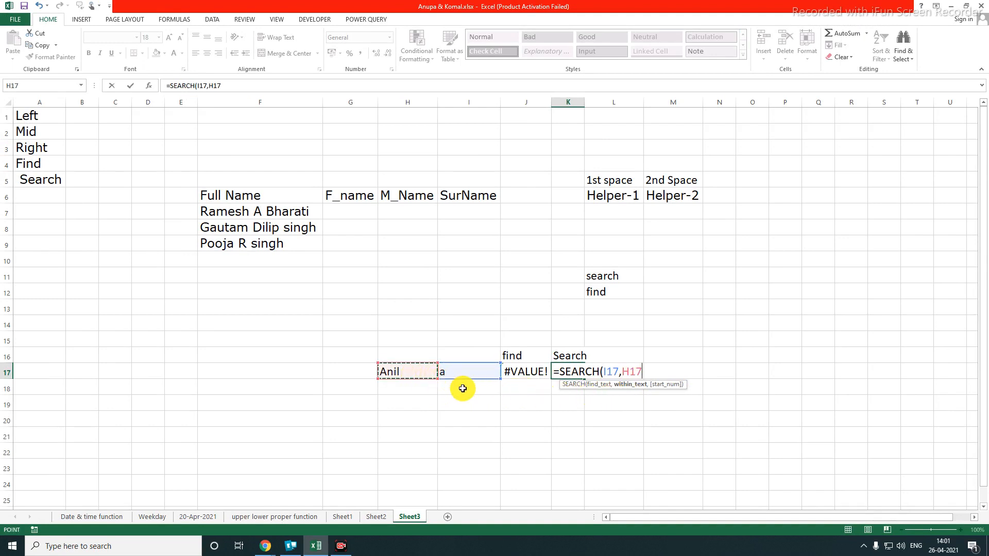
{"action": "type", "text": ","}
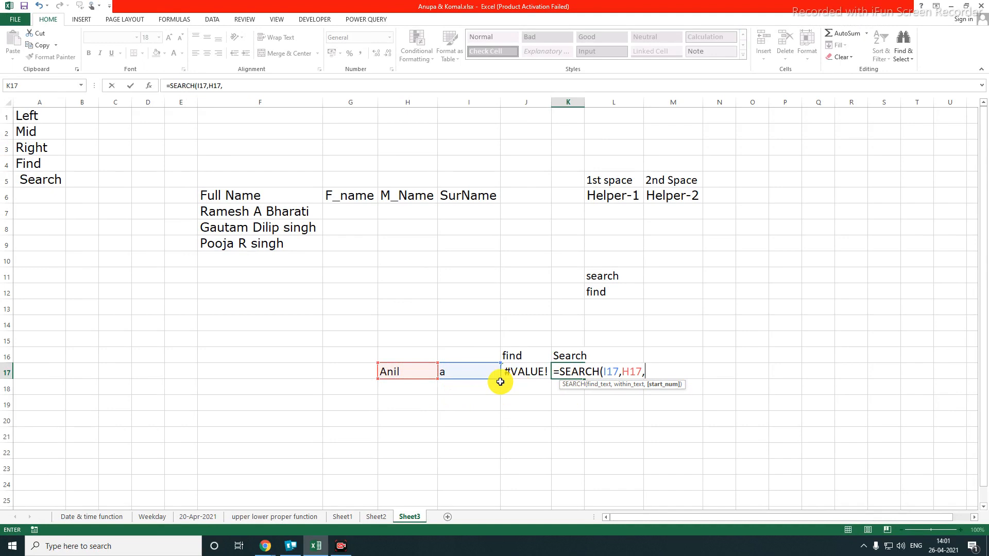
{"action": "type", "text": "1)"}
{"action": "key", "text": "Return"}
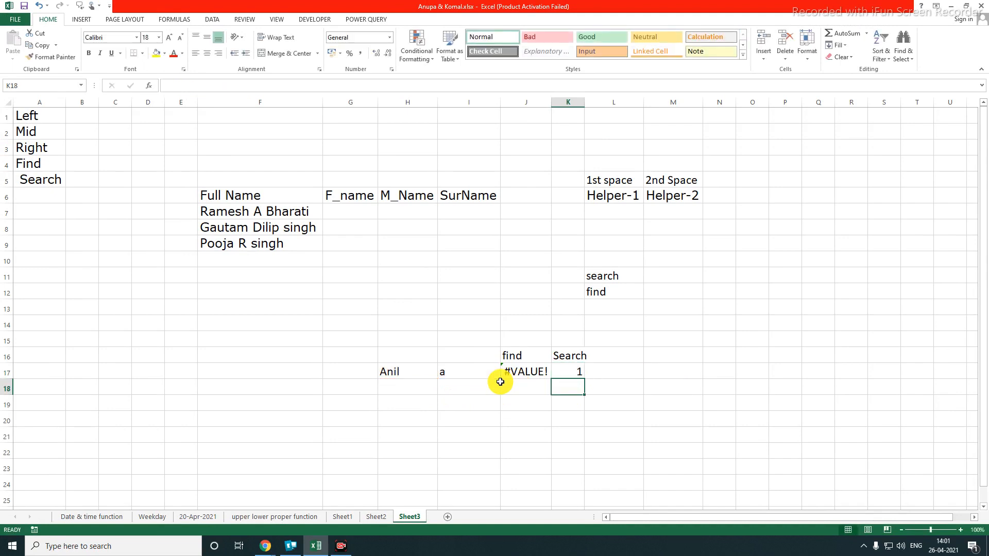
Widen column J to about 15.57 and review the FIND formula returning #VALUE! in J17
{"action": "left_click", "coordinate": [644, 401]}
{"action": "left_click_drag", "start_coordinate": [553, 101], "coordinate": [561, 123]}
{"action": "left_click", "coordinate": [521, 354]}
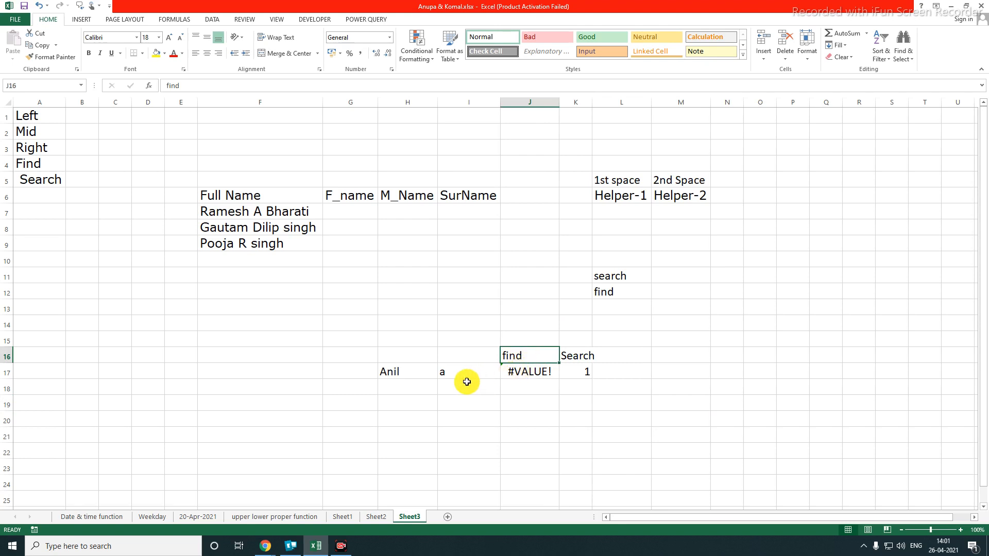
{"action": "double_click", "coordinate": [386, 371]}
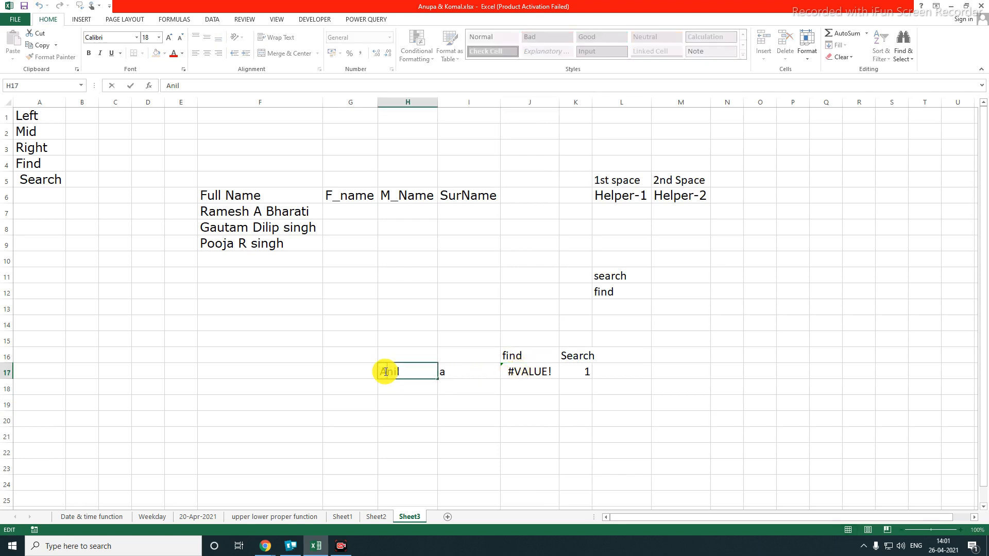
{"action": "left_click", "coordinate": [533, 371]}
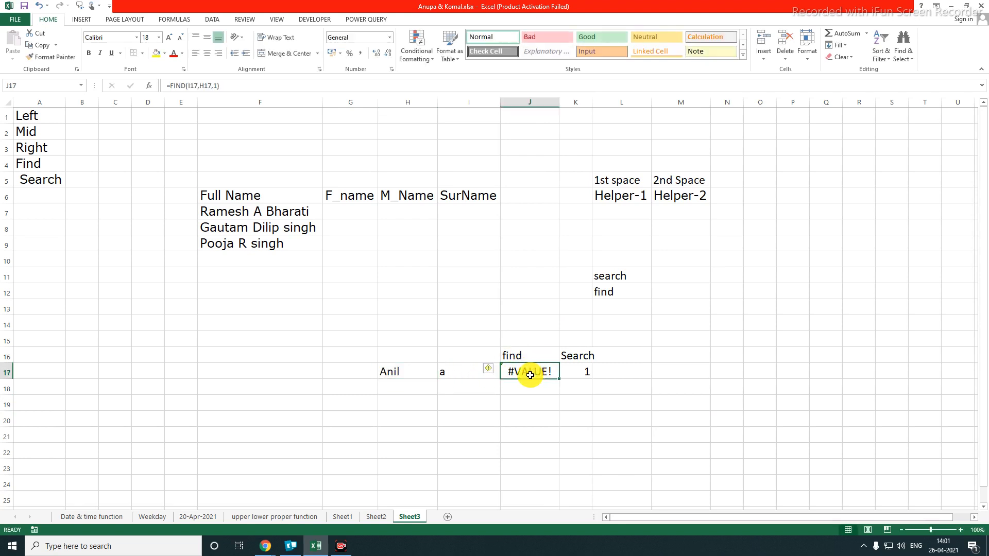
{"action": "left_click", "coordinate": [454, 369]}
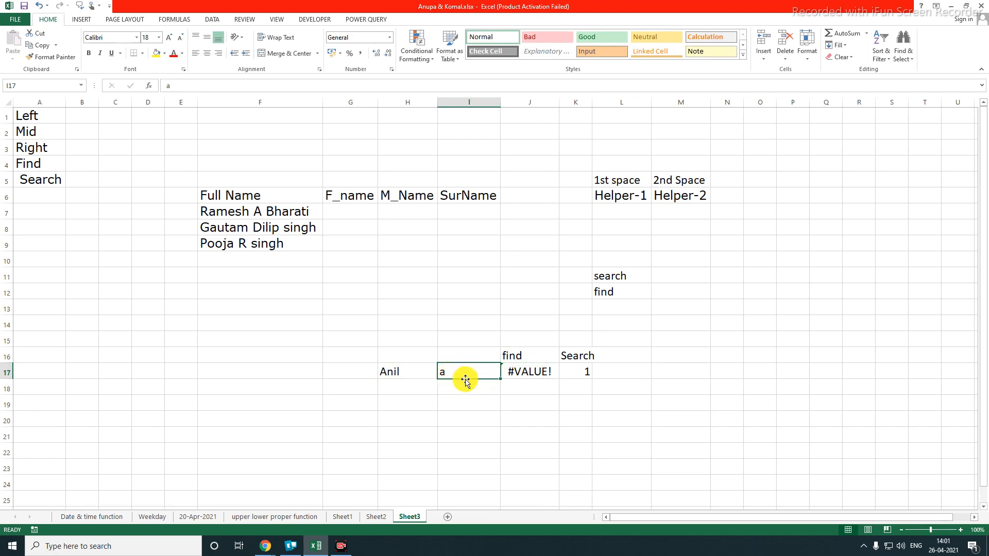
{"action": "left_click_drag", "start_coordinate": [509, 356], "coordinate": [512, 379]}
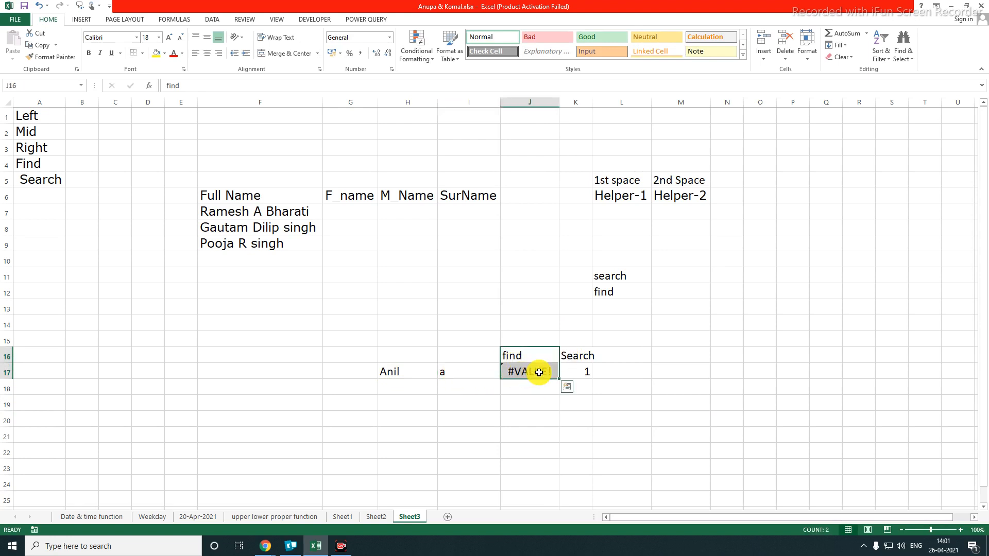
Widen column K to 11.00 and check the SEARCH formula in K17 returning 1
{"action": "left_click_drag", "start_coordinate": [592, 102], "coordinate": [601, 135]}
{"action": "left_click", "coordinate": [631, 211]}
{"action": "left_click", "coordinate": [588, 376]}
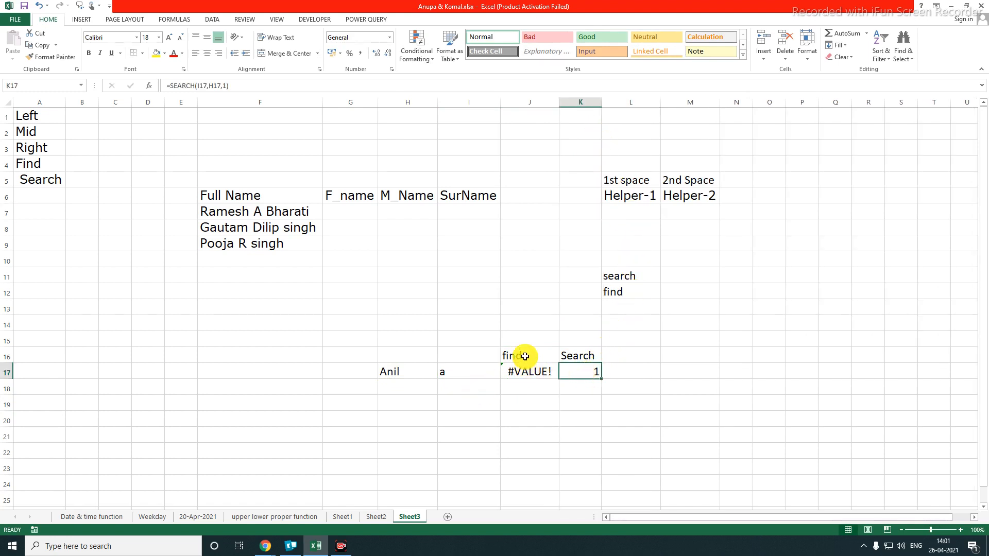
{"action": "left_click", "coordinate": [523, 354]}
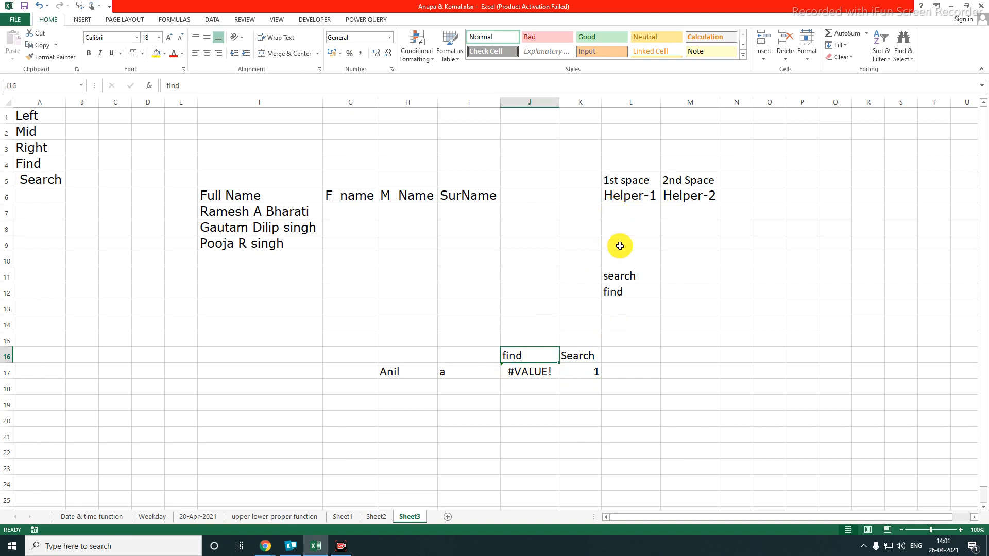
{"action": "left_click", "coordinate": [629, 213]}
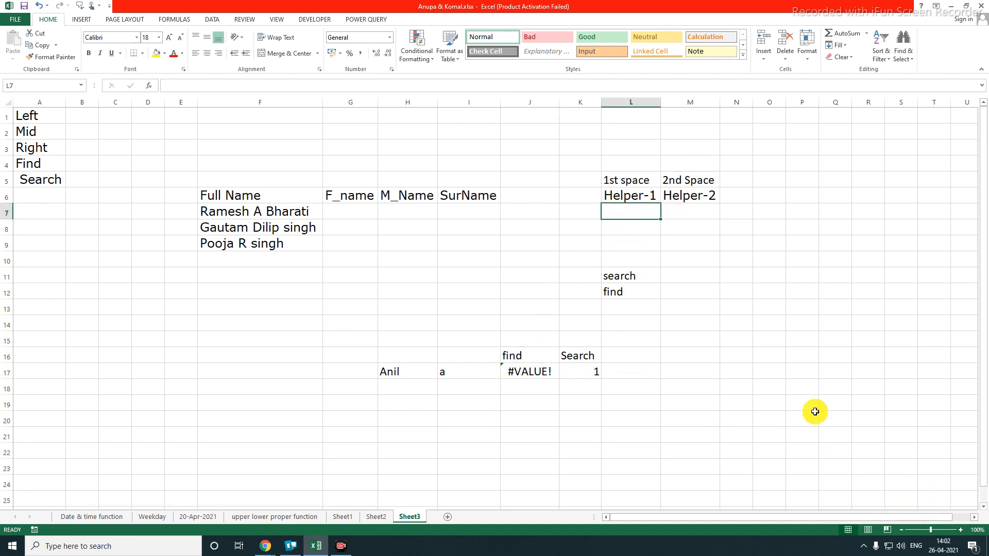
Choose an item from a taskbar context menu and return focus to the Excel workbook
{"action": "left_click", "coordinate": [863, 545]}
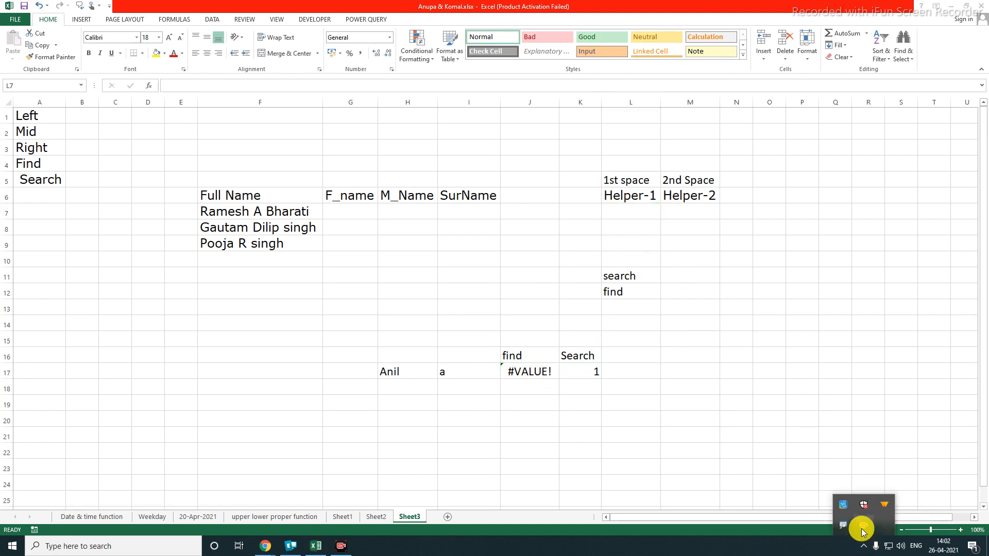
{"action": "right_click", "coordinate": [861, 528]}
{"action": "left_click", "coordinate": [876, 506]}
{"action": "left_click", "coordinate": [739, 384]}
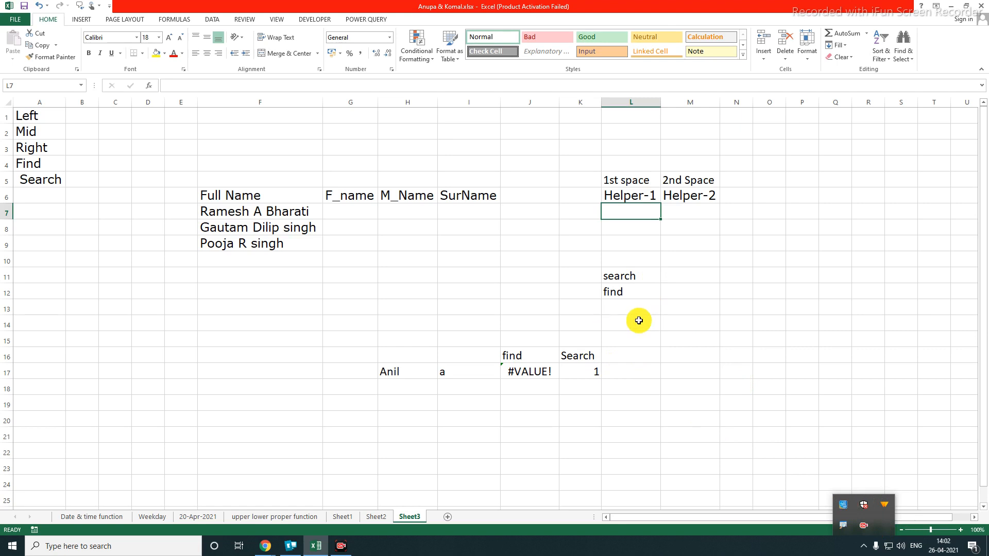
In L7, begin a FIND formula searching for a space, reading =FIND(" ", so far
{"action": "type", "text": "=find"}
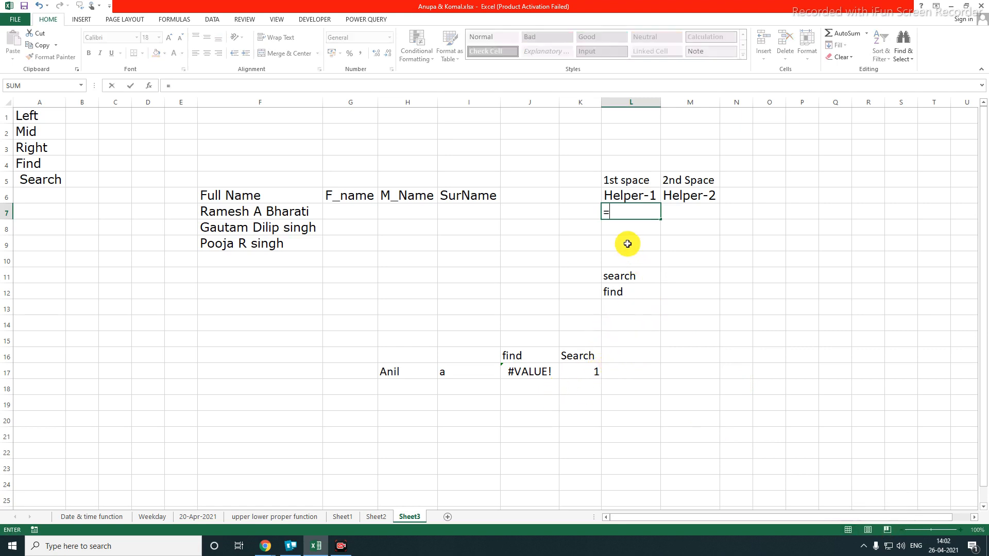
{"action": "key", "text": "Tab"}
{"action": "key", "text": "Left"}
{"action": "key", "text": "Left"}
{"action": "key", "text": "Left"}
{"action": "key", "text": "Left"}
{"action": "key", "text": "Left"}
{"action": "key", "text": "Left"}
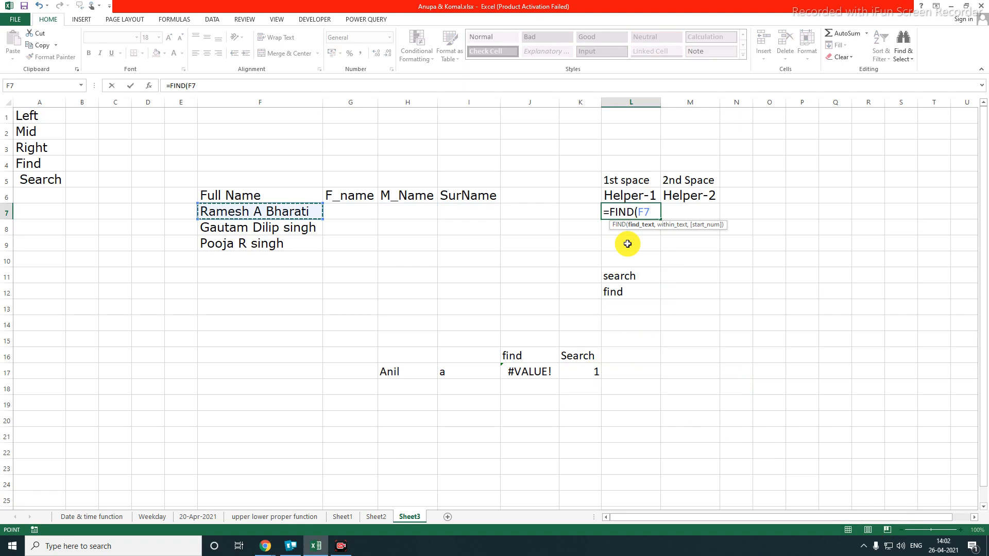
{"action": "key", "text": "BackSpace"}
{"action": "key", "text": "BackSpace"}
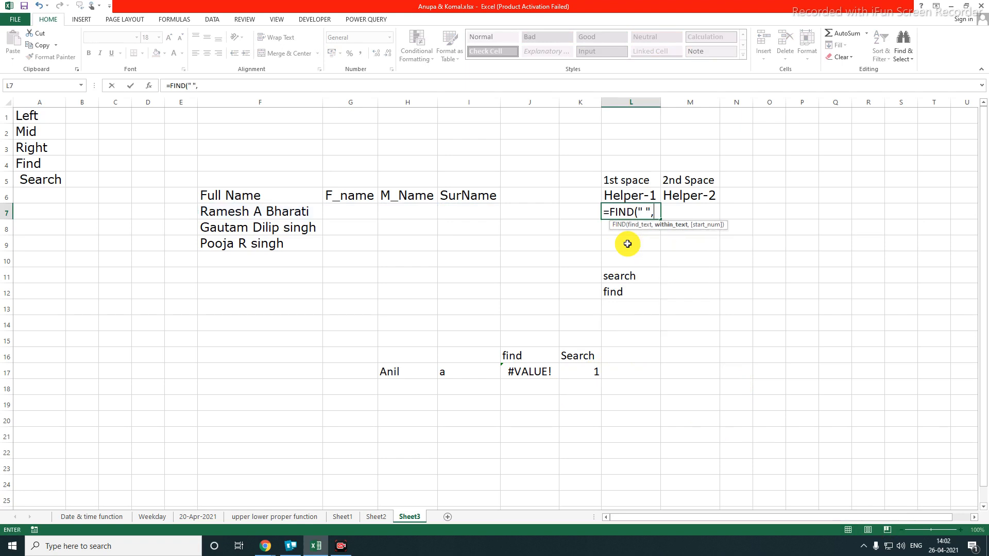
{"action": "type", "text": "\" \","}
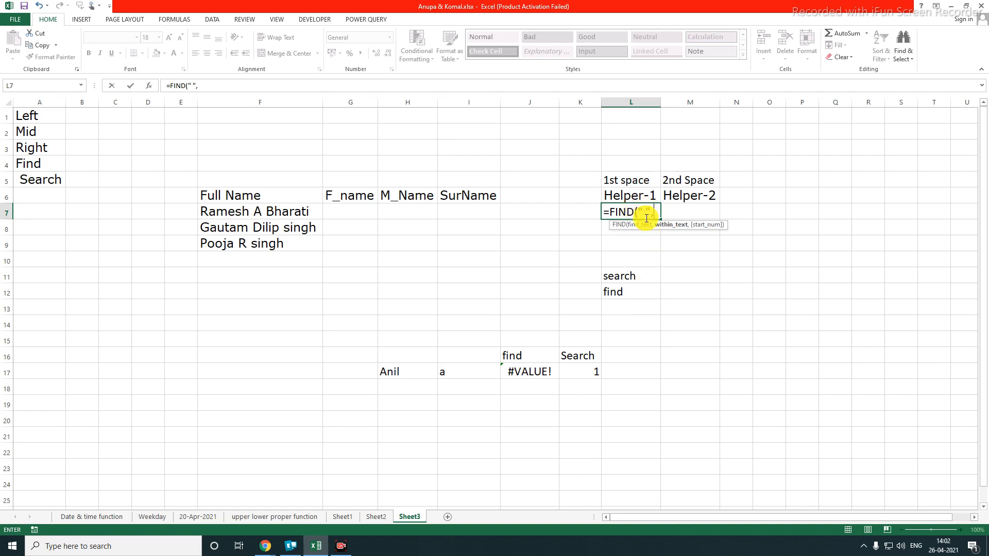
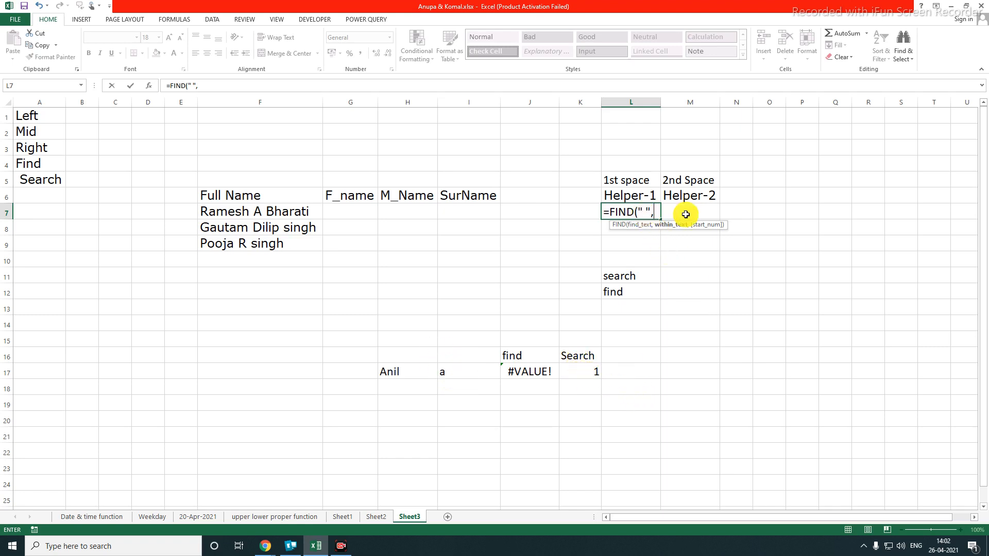
Finish =FIND(" ",F7,1) in L7 so it returns 7
{"action": "left_click", "coordinate": [293, 212]}
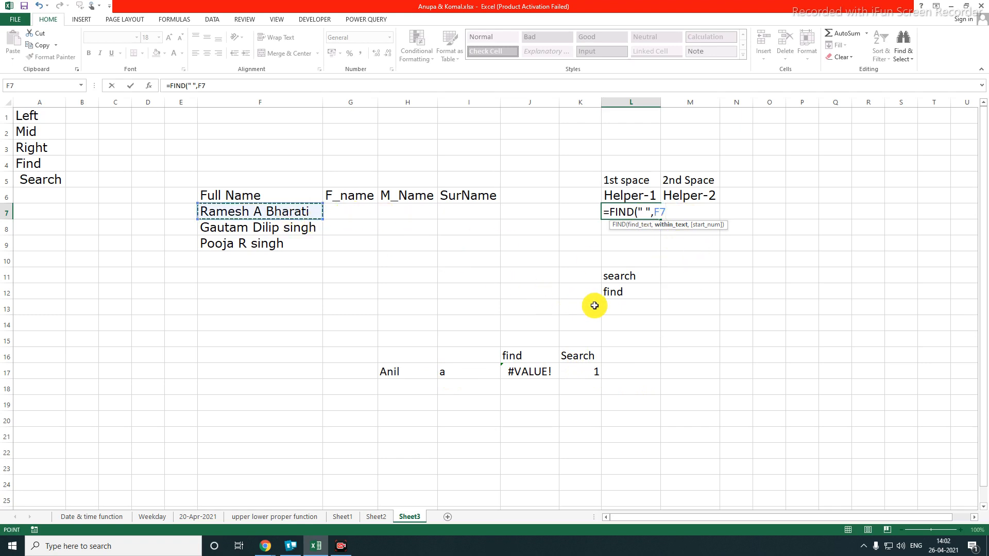
{"action": "type", "text": ",1"}
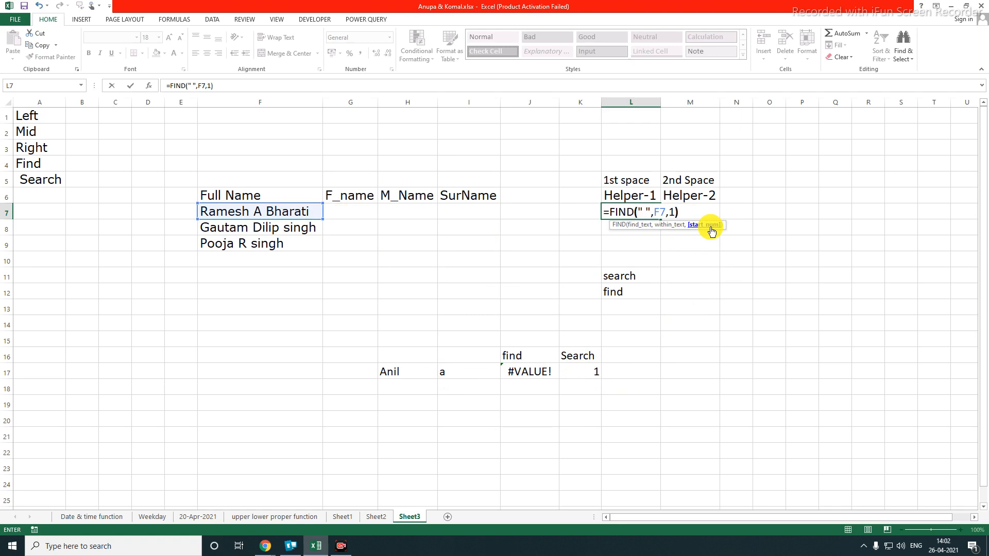
{"action": "key", "text": "Return"}
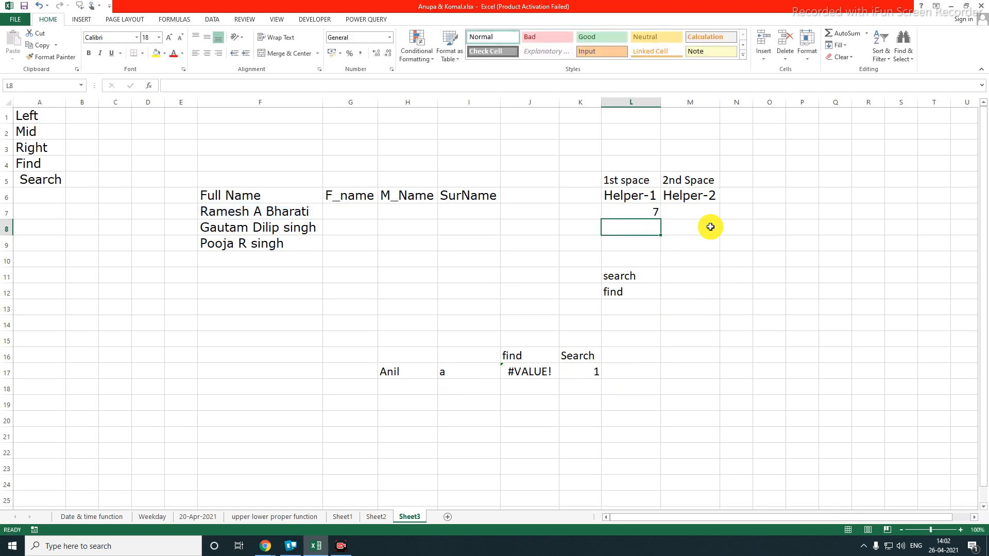
{"action": "left_click", "coordinate": [625, 208]}
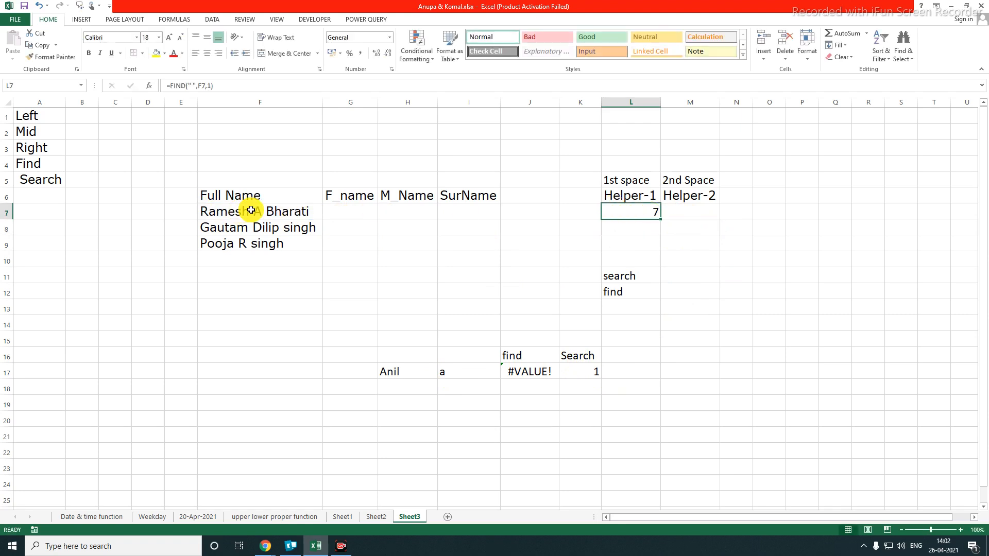
Move to M7 under Helper-2 to prepare the second-space formula
{"action": "left_click", "coordinate": [701, 214]}
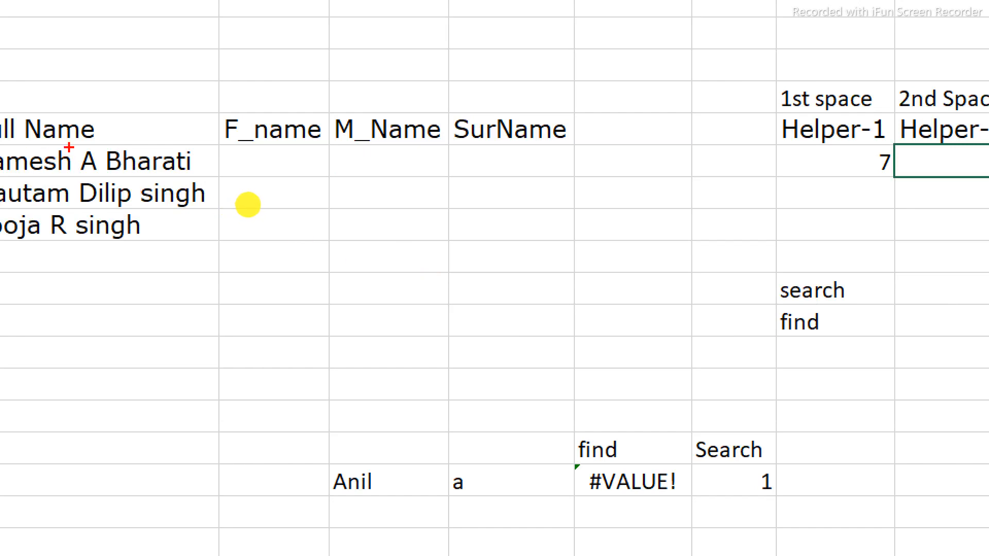
{"action": "left_click_drag", "start_coordinate": [76, 148], "coordinate": [99, 176]}
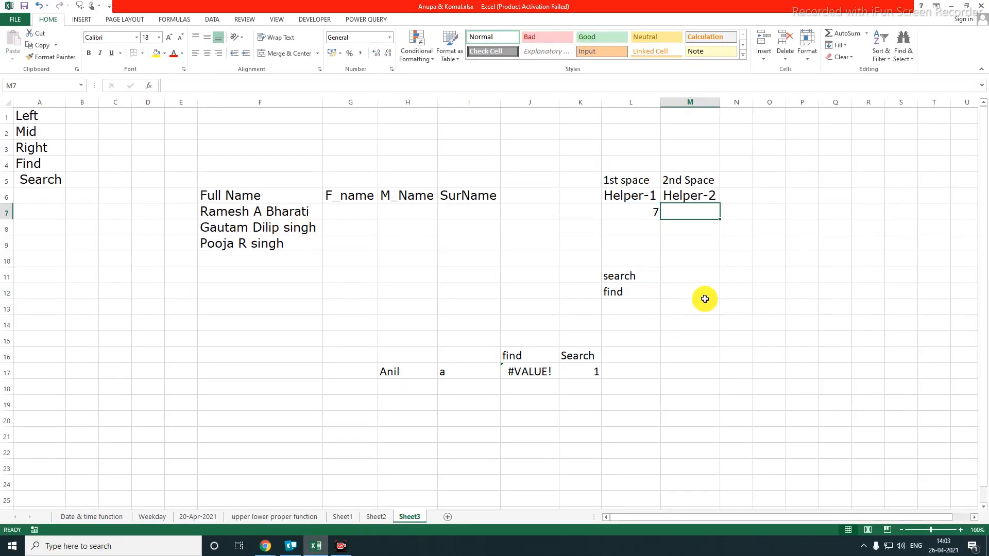
{"action": "left_click", "coordinate": [975, 325]}
{"action": "left_click", "coordinate": [686, 228]}
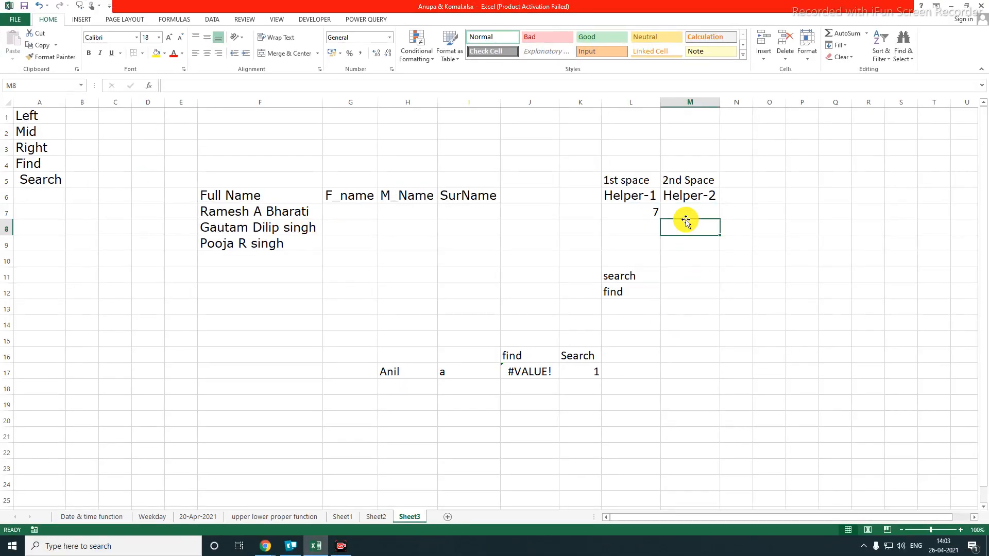
Add the note '1st space+1' in M4 above the 2nd Space label
{"action": "left_click", "coordinate": [710, 181]}
{"action": "double_click", "coordinate": [716, 179]}
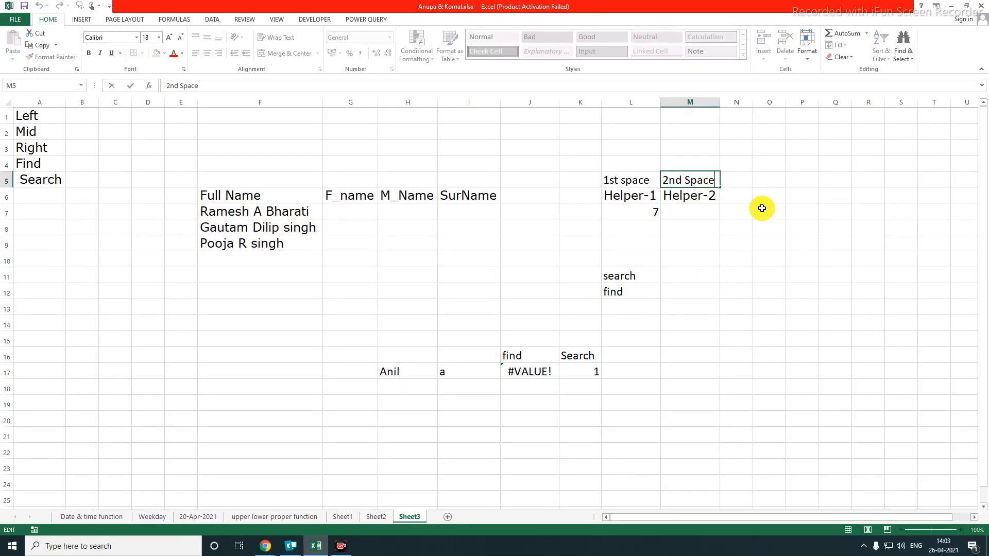
{"action": "left_click", "coordinate": [682, 164]}
{"action": "type", "text": "1s"}
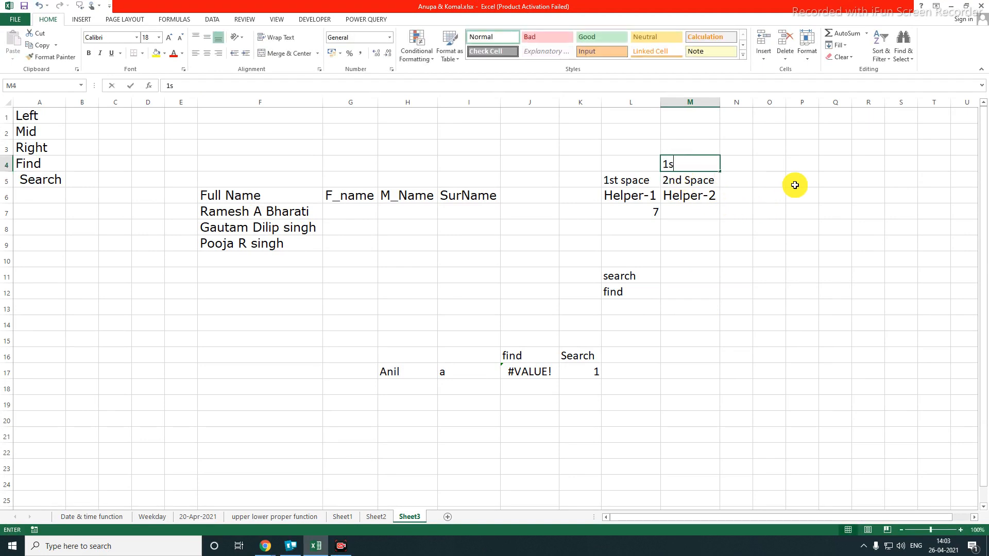
{"action": "type", "text": "t space+1"}
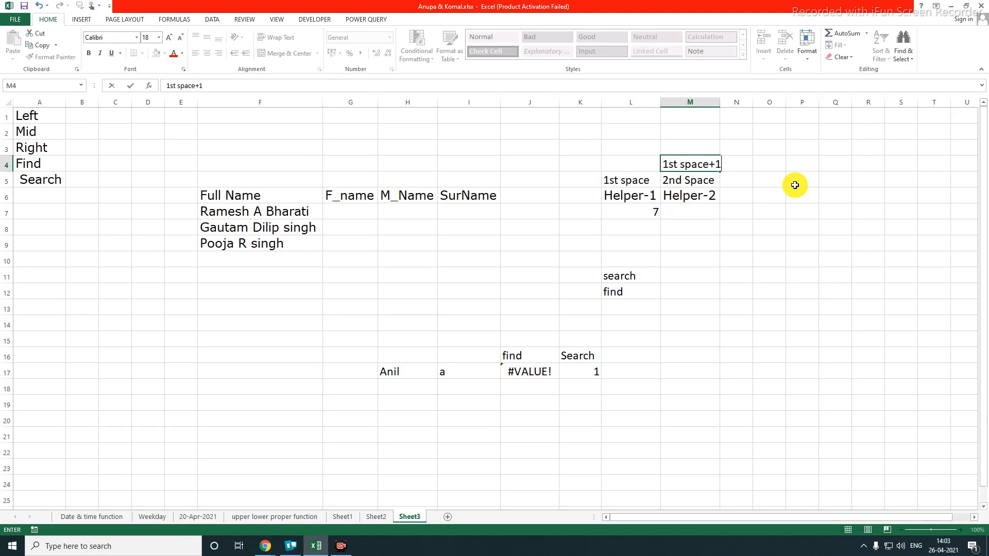
{"action": "key", "text": "Return"}
{"action": "key", "text": "Return"}
{"action": "key", "text": "Return"}
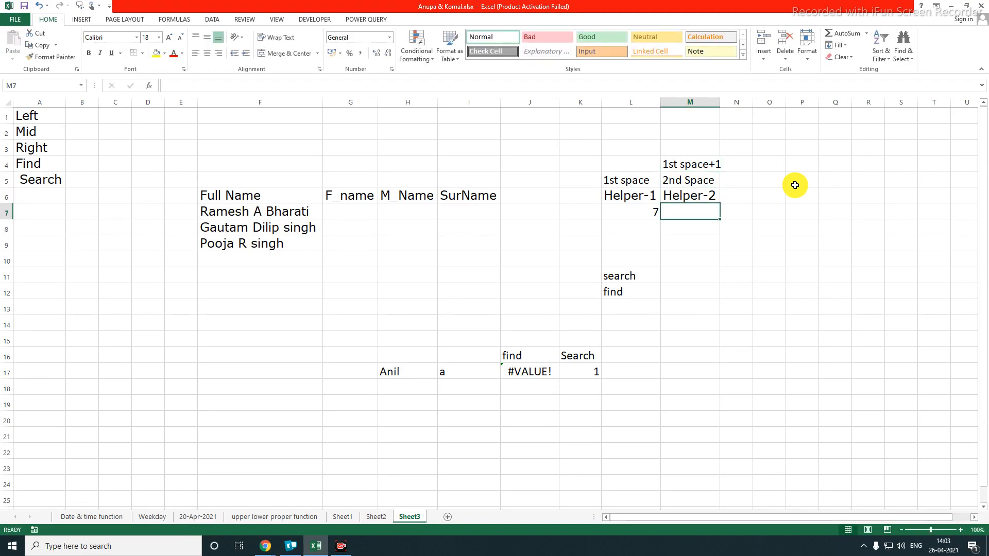
Enter =FIND(" ",F7,L7+1) in M7 to locate the second space
{"action": "type", "text": "=find("}
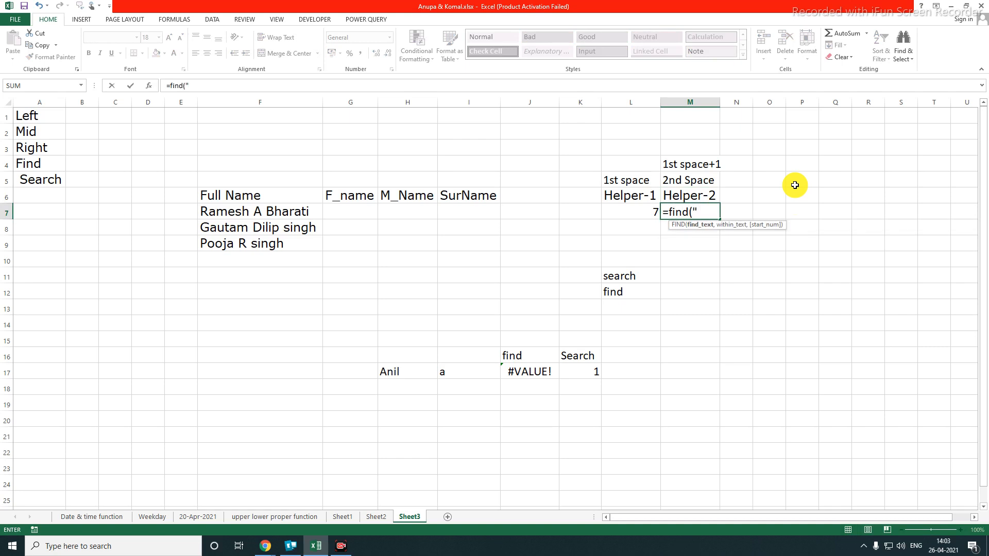
{"action": "type", "text": "\" \"m"}
{"action": "key", "text": "BackSpace"}
{"action": "type", "text": ","}
{"action": "left_click", "coordinate": [319, 212]}
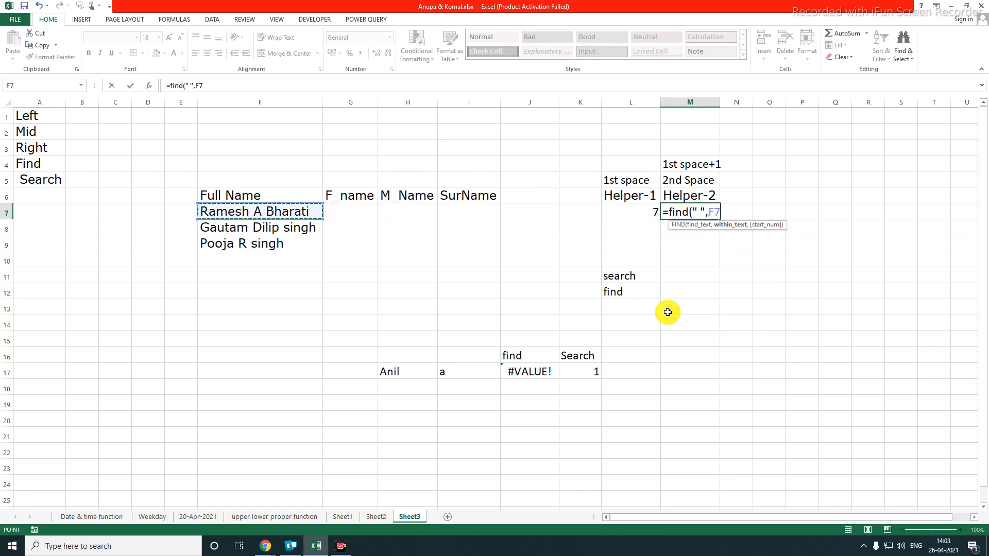
{"action": "type", "text": ","}
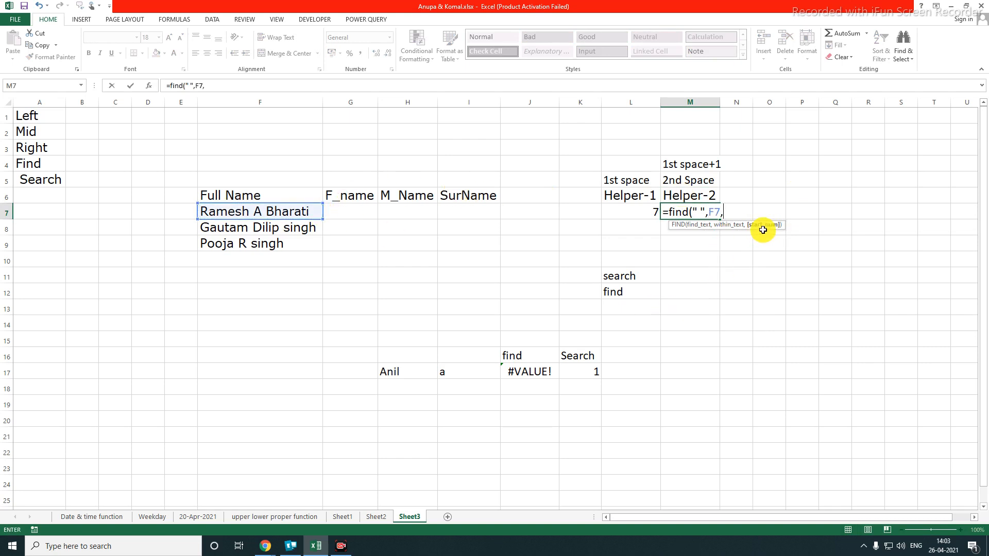
{"action": "left_click", "coordinate": [633, 212]}
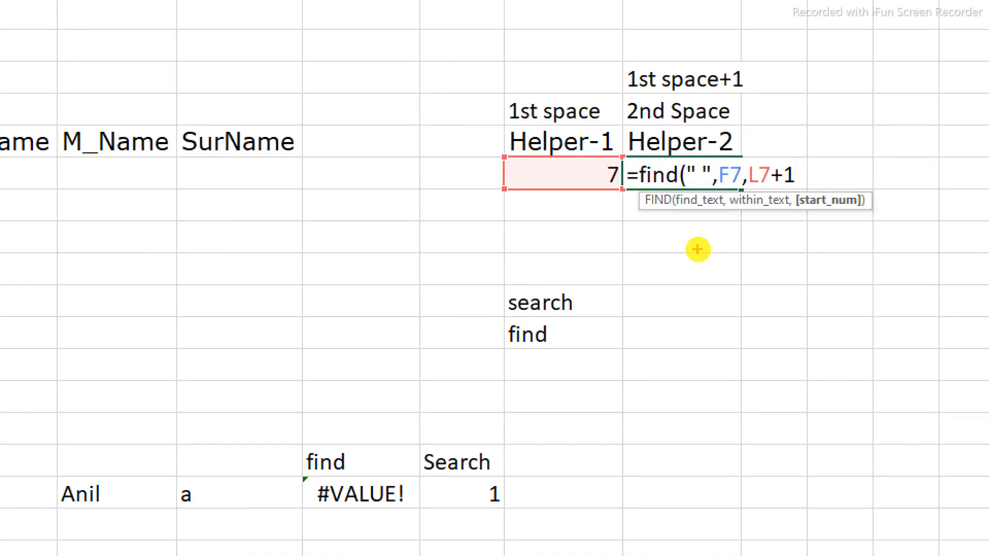
{"action": "left_click_drag", "start_coordinate": [747, 161], "coordinate": [820, 190]}
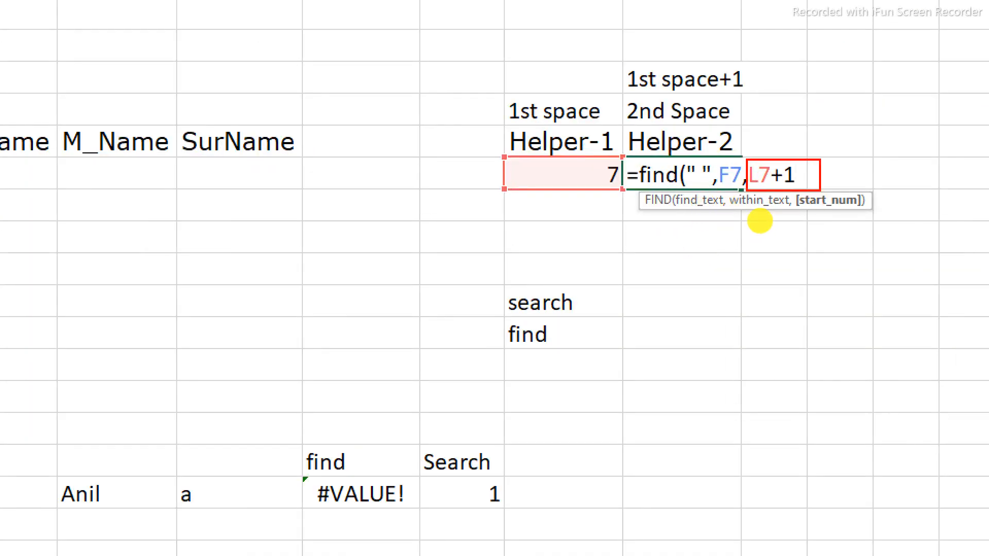
{"action": "mouse_move", "coordinate": [614, 60]}
{"action": "left_mouse_down"}
{"action": "mouse_move", "coordinate": [758, 123]}
{"action": "mouse_move", "coordinate": [757, 94]}
{"action": "left_mouse_up"}
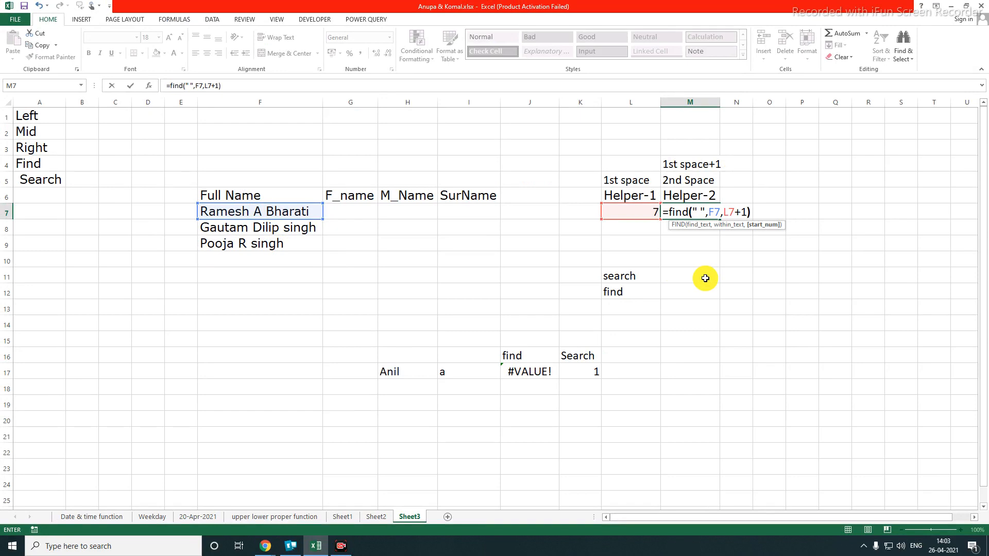
{"action": "key", "text": "Return"}
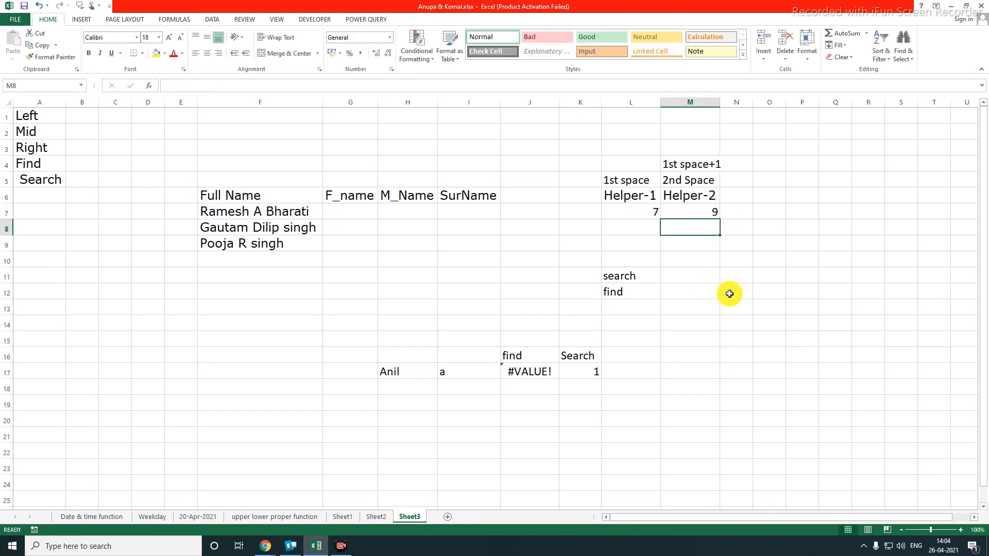
Widen column G and enter =LEFT(F7,L7-1) in G7, giving Ramesh
{"action": "left_click", "coordinate": [226, 213]}
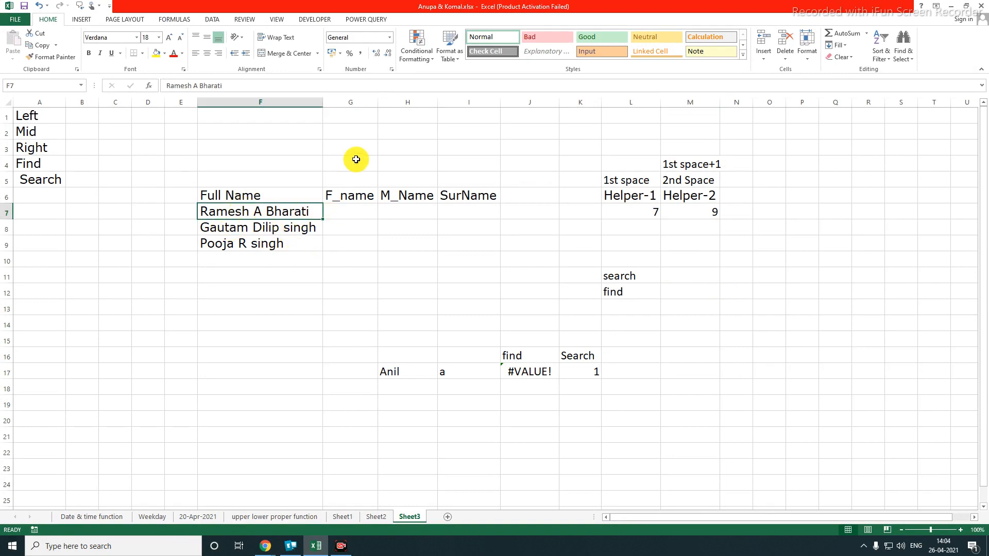
{"action": "left_click_drag", "start_coordinate": [377, 102], "coordinate": [387, 102]}
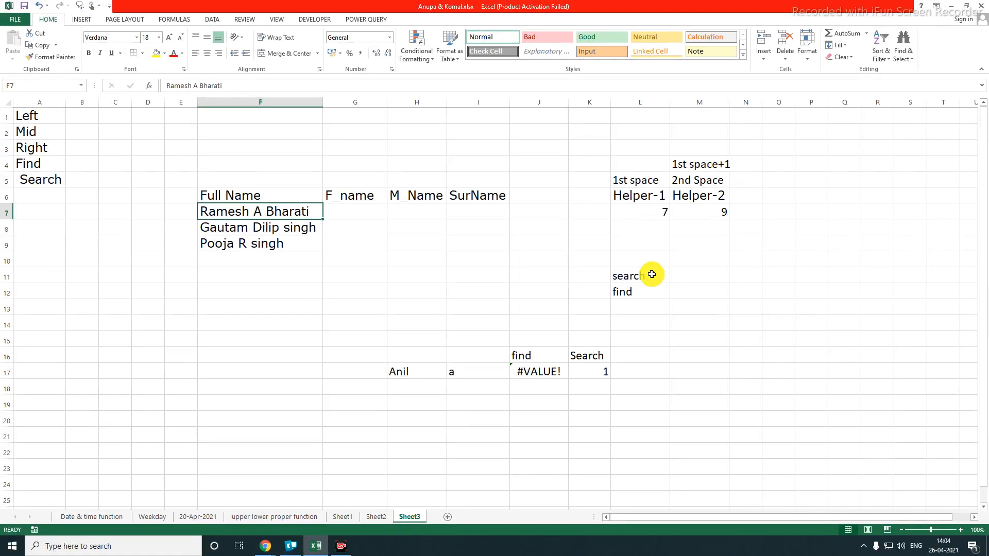
{"action": "left_click", "coordinate": [359, 212]}
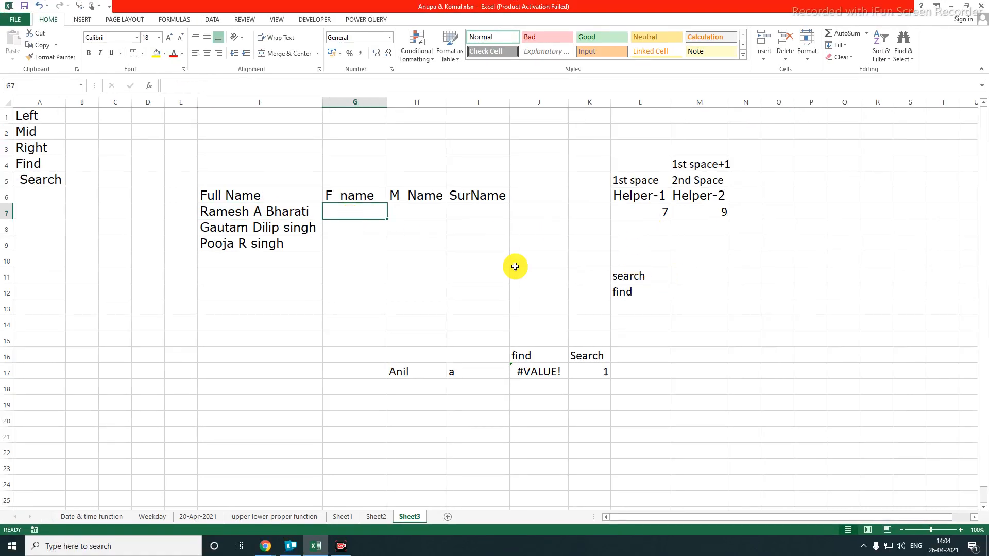
{"action": "type", "text": "=left"}
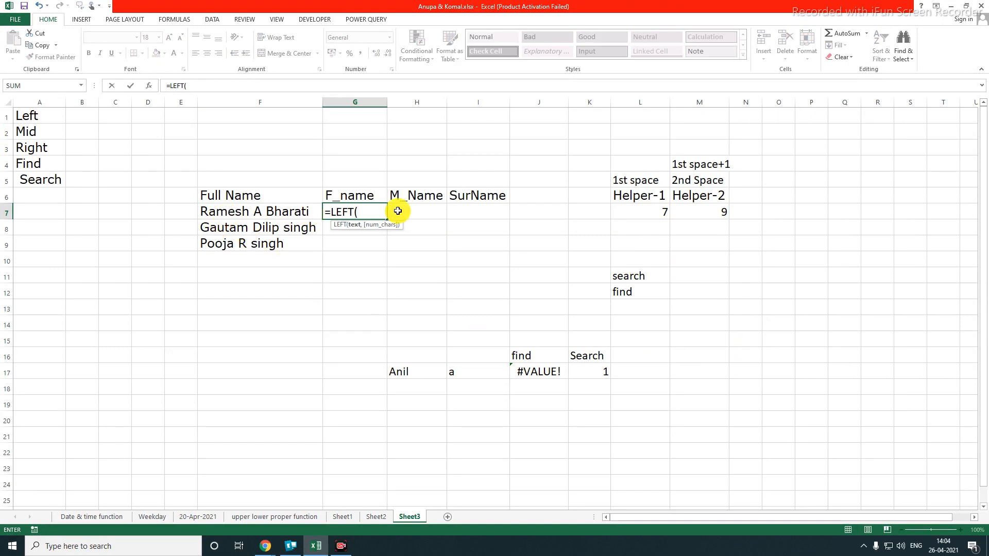
{"action": "left_click", "coordinate": [264, 213]}
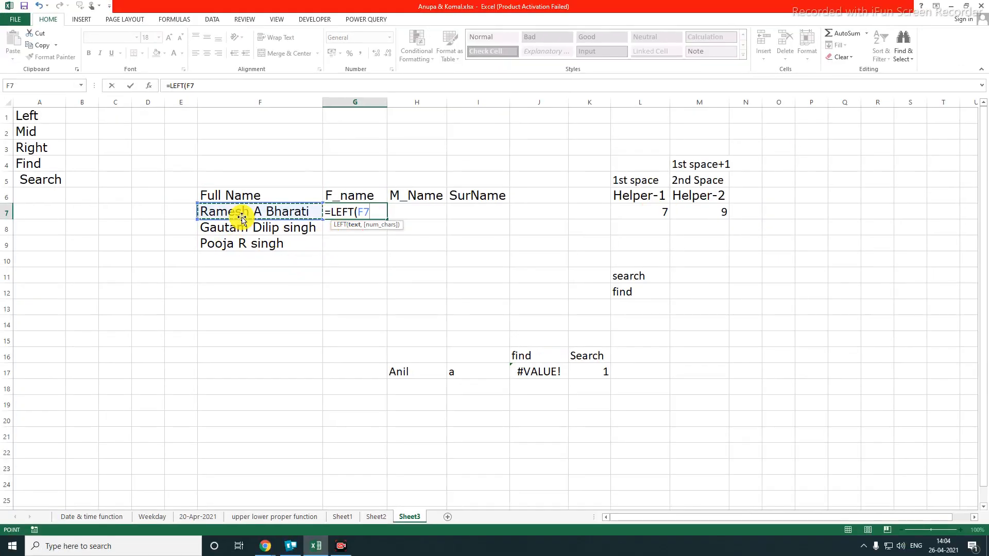
{"action": "type", "text": ","}
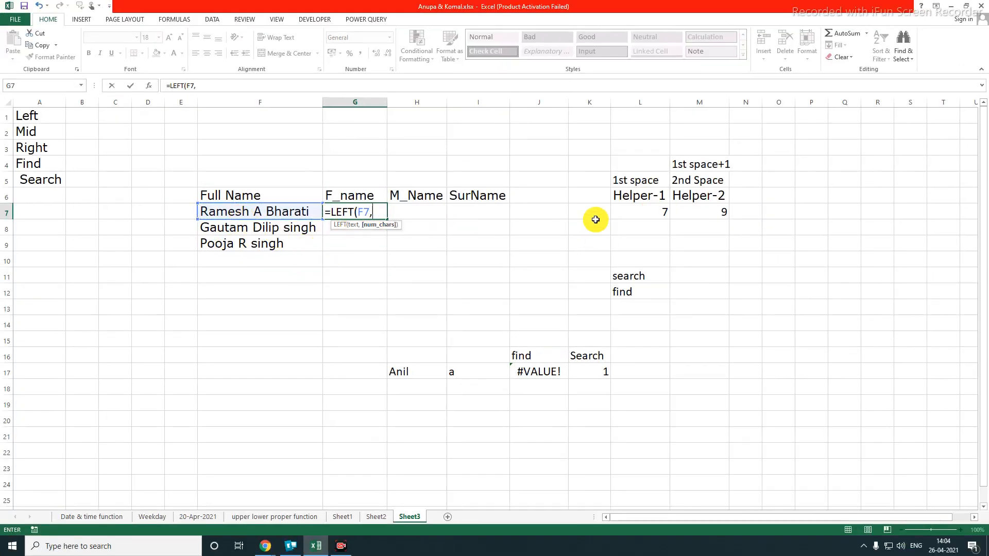
{"action": "left_click", "coordinate": [640, 212]}
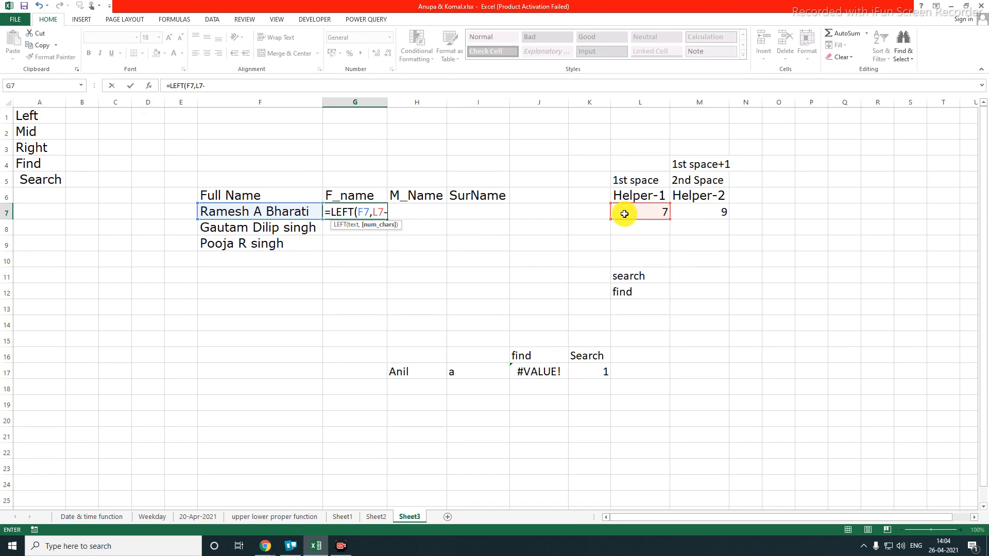
{"action": "key", "text": "Return"}
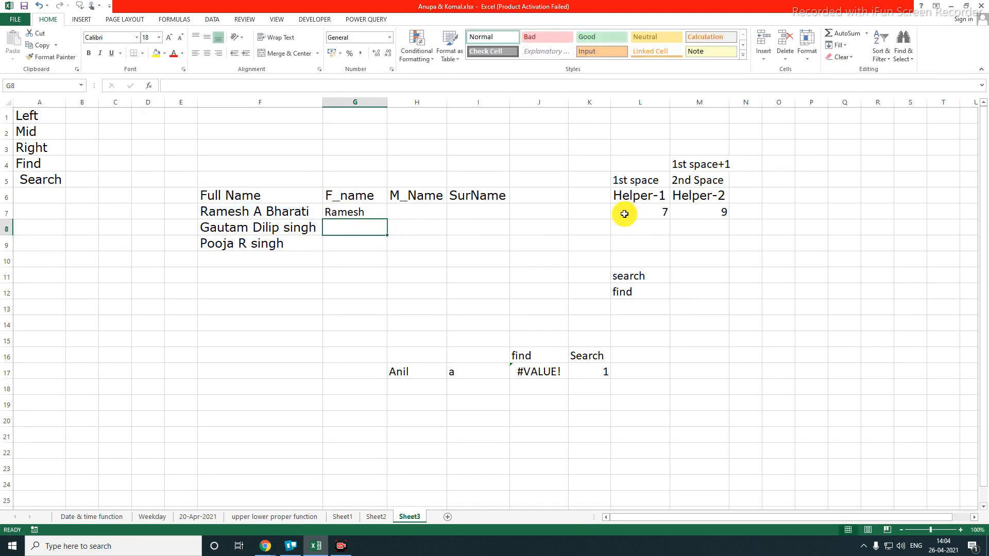
Fill the LEFT formula down to G9, producing #VALUE! where helper cells L8:M9 are empty
{"action": "left_click", "coordinate": [371, 212]}
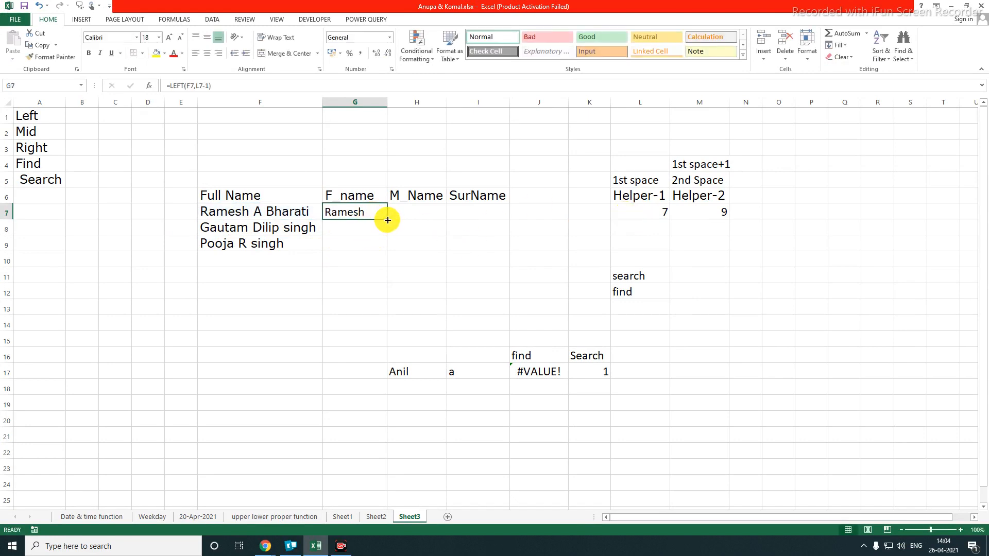
{"action": "left_click_drag", "start_coordinate": [388, 221], "coordinate": [386, 258]}
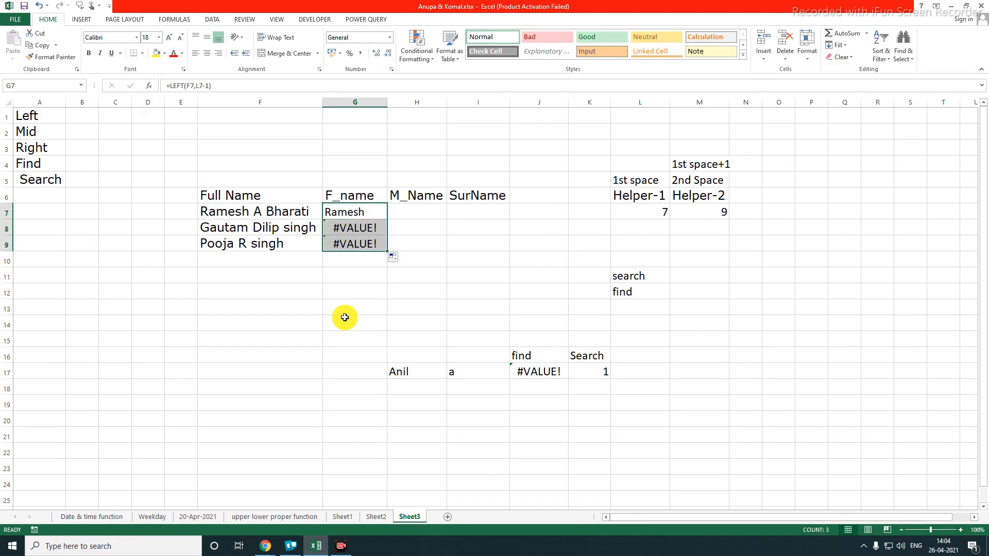
{"action": "key", "text": "ctrl+1"}
{"action": "left_click", "coordinate": [386, 256]}
{"action": "left_click_drag", "start_coordinate": [261, 176], "coordinate": [417, 263]}
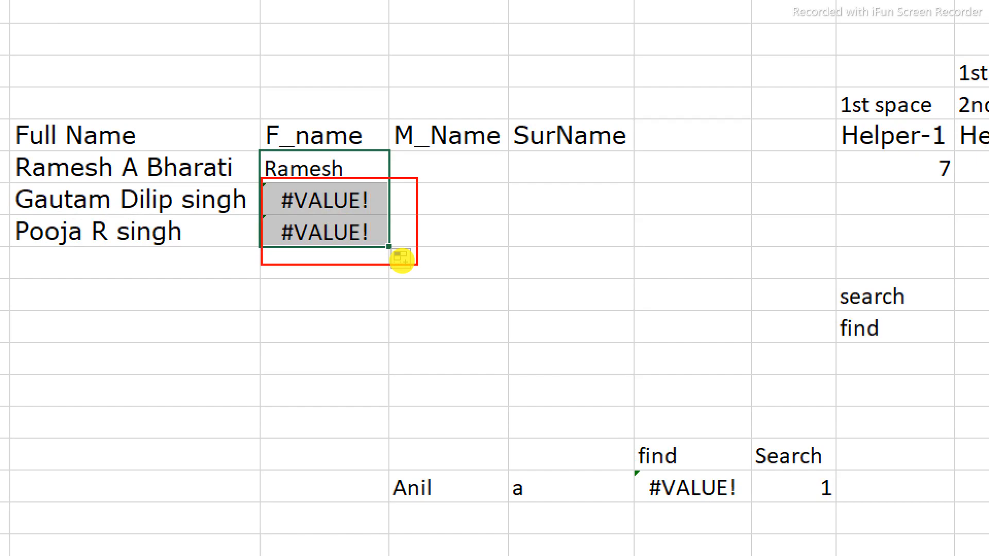
{"action": "key", "text": "Escape"}
{"action": "mouse_move", "coordinate": [639, 227]}
{"action": "left_mouse_down"}
{"action": "mouse_move", "coordinate": [657, 245]}
{"action": "mouse_move", "coordinate": [704, 253]}
{"action": "left_mouse_up"}
Copy the L7:M7 helper formulas to row 9, so first names show Ramesh, Gautam, Pooja
{"action": "left_click", "coordinate": [638, 276]}
{"action": "left_click_drag", "start_coordinate": [654, 212], "coordinate": [727, 249]}
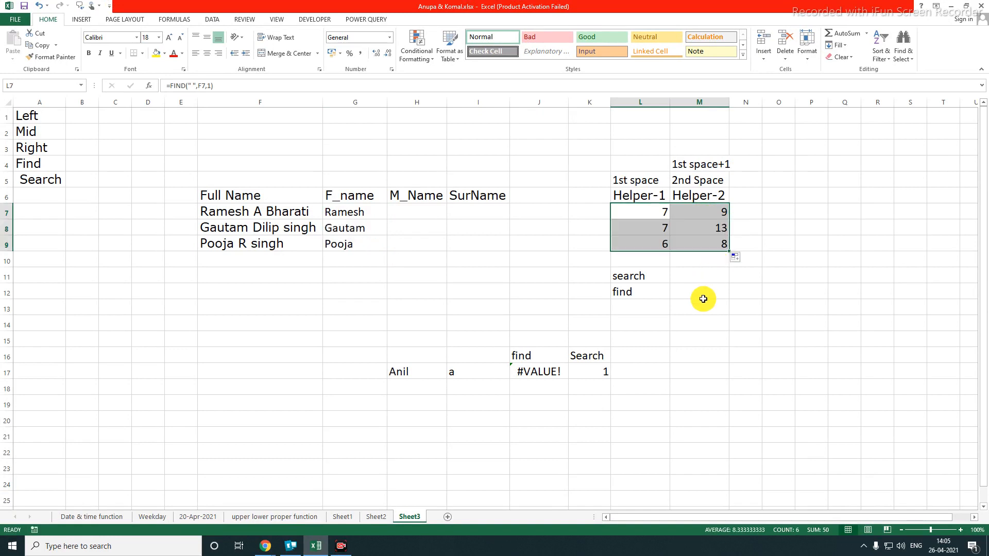
{"action": "left_click", "coordinate": [355, 216]}
{"action": "left_click", "coordinate": [355, 238], "text": "shift"}
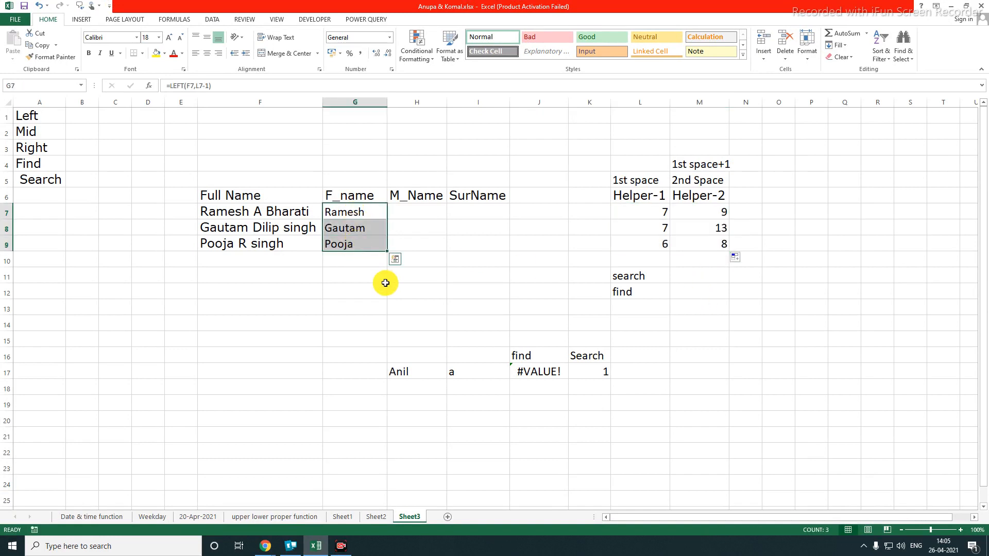
{"action": "left_click", "coordinate": [646, 334]}
Widen the M_Name column H and select its empty cells H7:H9
{"action": "left_click_drag", "start_coordinate": [436, 212], "coordinate": [426, 249]}
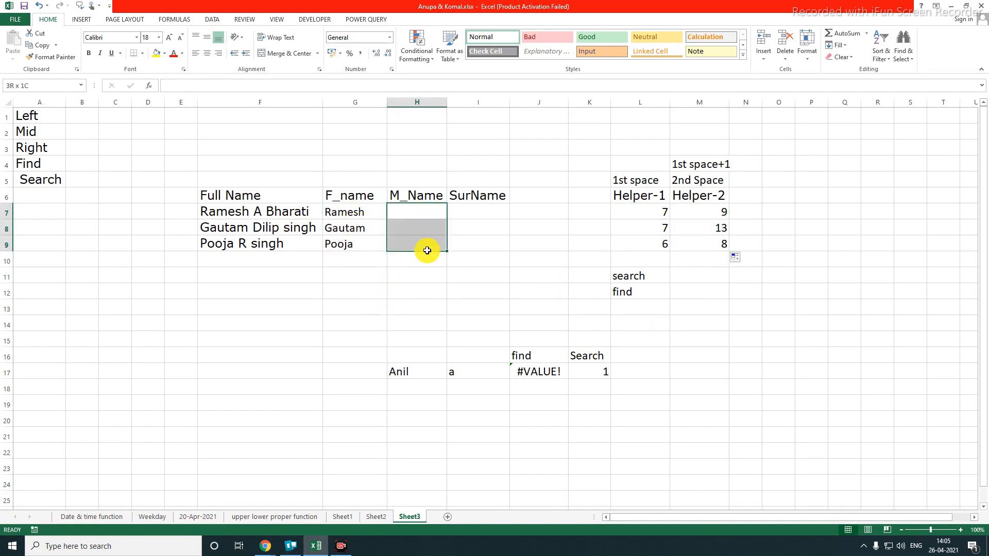
{"action": "left_click", "coordinate": [480, 231]}
{"action": "left_click_drag", "start_coordinate": [410, 210], "coordinate": [413, 242]}
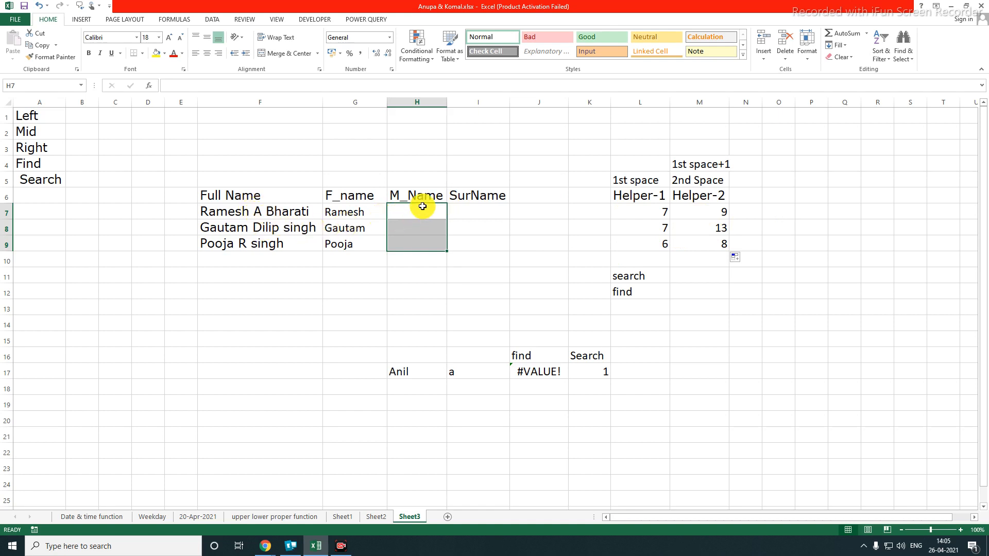
{"action": "left_click_drag", "start_coordinate": [447, 102], "coordinate": [450, 110]}
{"action": "left_click", "coordinate": [437, 308]}
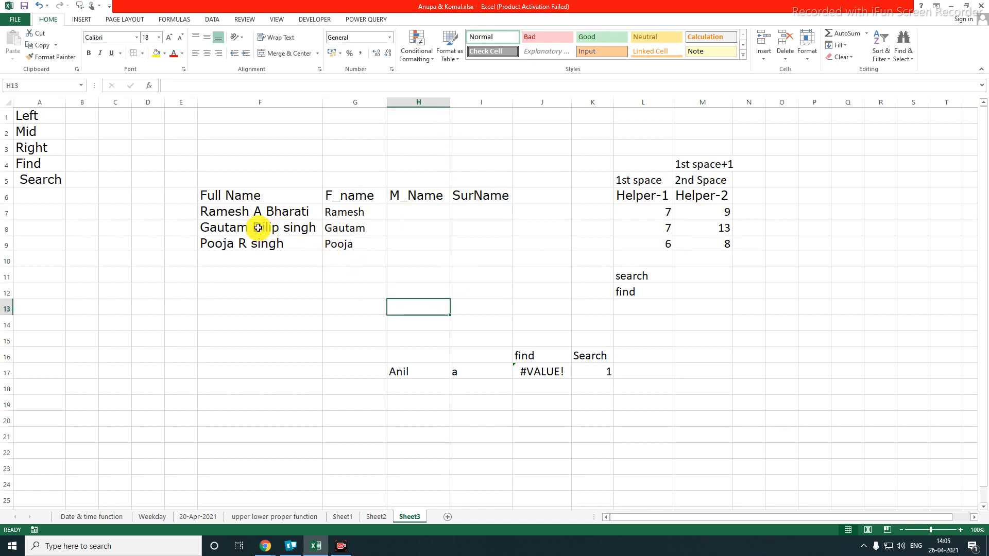
Select the empty SurName cells I7:I9 and the full names in column F
{"action": "left_click", "coordinate": [220, 212]}
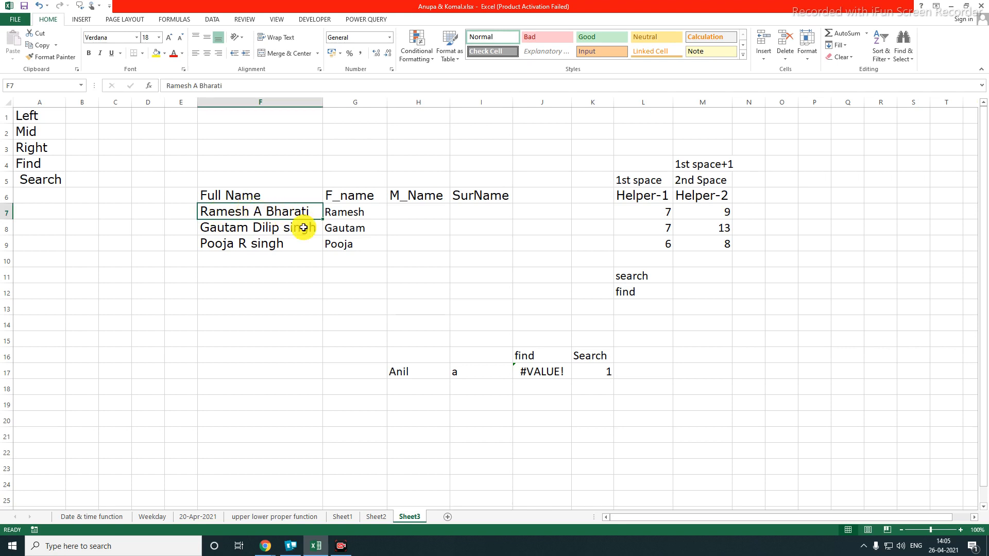
{"action": "left_click", "coordinate": [285, 304]}
{"action": "left_click", "coordinate": [455, 215]}
{"action": "left_click_drag", "start_coordinate": [463, 230], "coordinate": [465, 249]}
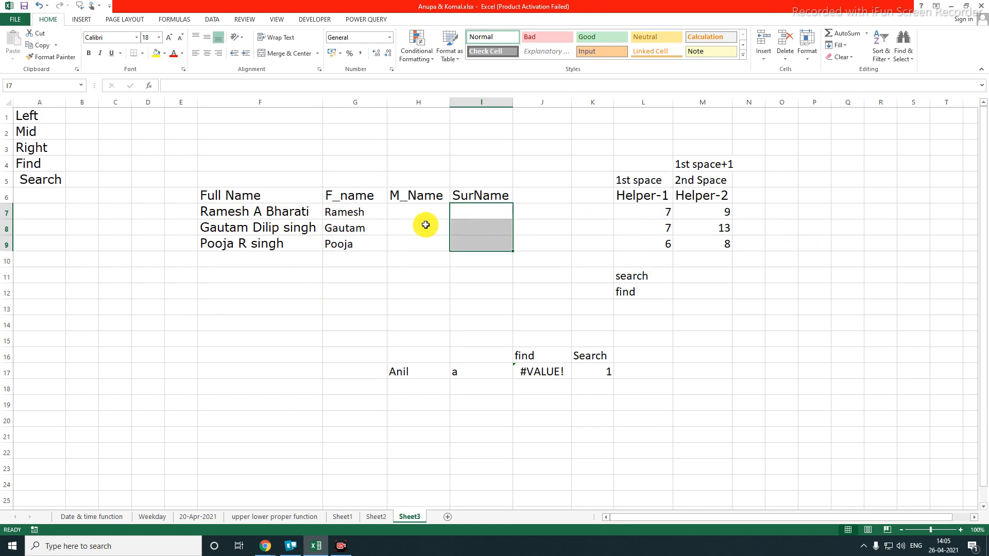
{"action": "left_click_drag", "start_coordinate": [262, 213], "coordinate": [254, 244]}
Add a 'total character' header in O6 and =LEN(F7) in O7, returning 16
{"action": "left_click", "coordinate": [776, 198]}
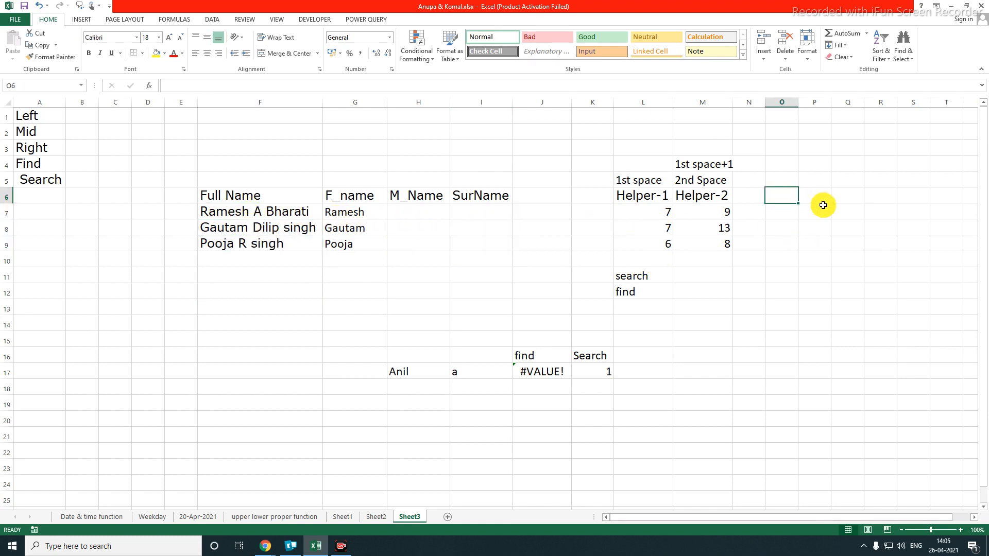
{"action": "type", "text": "total charactor"}
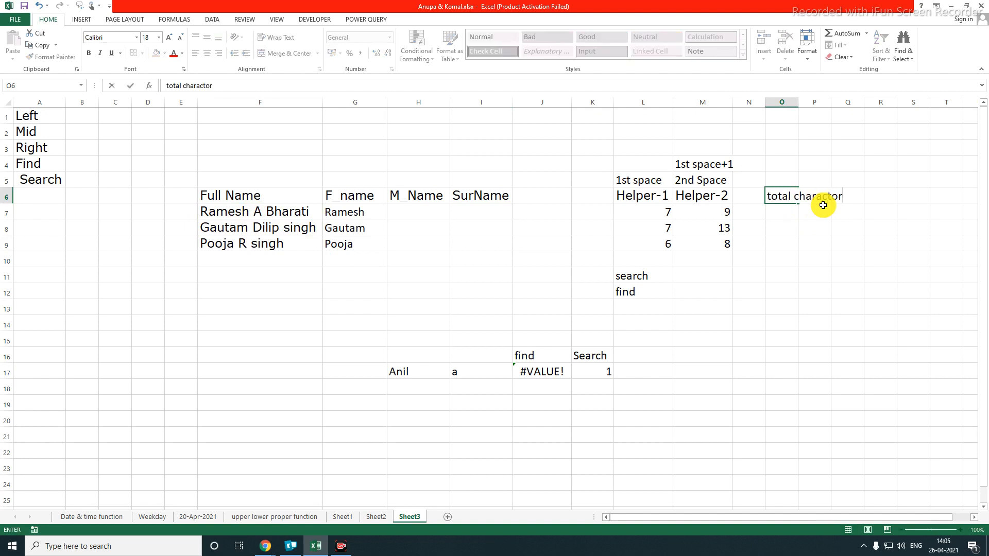
{"action": "key", "text": "Return"}
{"action": "type", "text": "=len"}
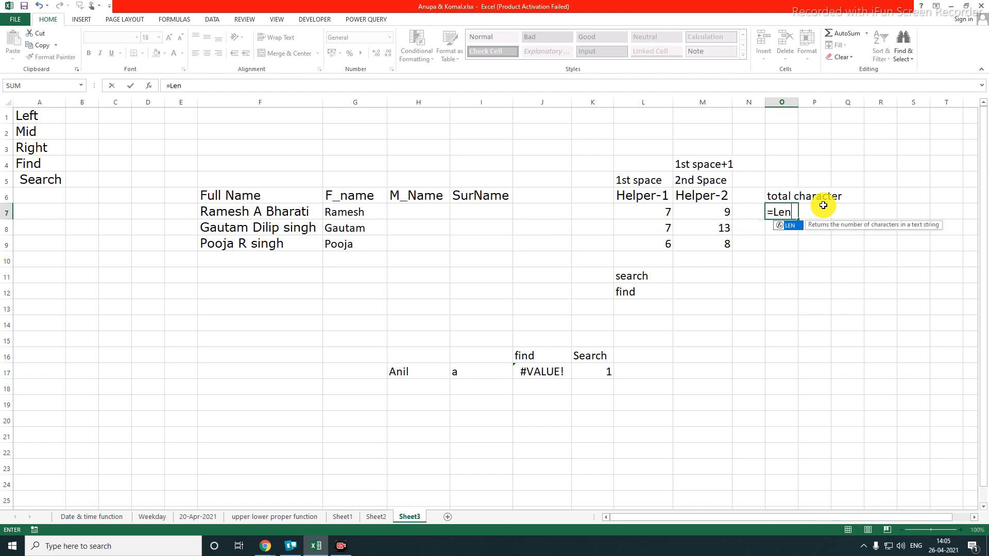
{"action": "key", "text": "Tab"}
{"action": "key", "text": "Left"}
{"action": "key", "text": "Left"}
{"action": "key", "text": "Left"}
{"action": "key", "text": "Left"}
{"action": "key", "text": "Left"}
{"action": "key", "text": "Left"}
{"action": "key", "text": "Left"}
{"action": "key", "text": "Left"}
{"action": "key", "text": "Left"}
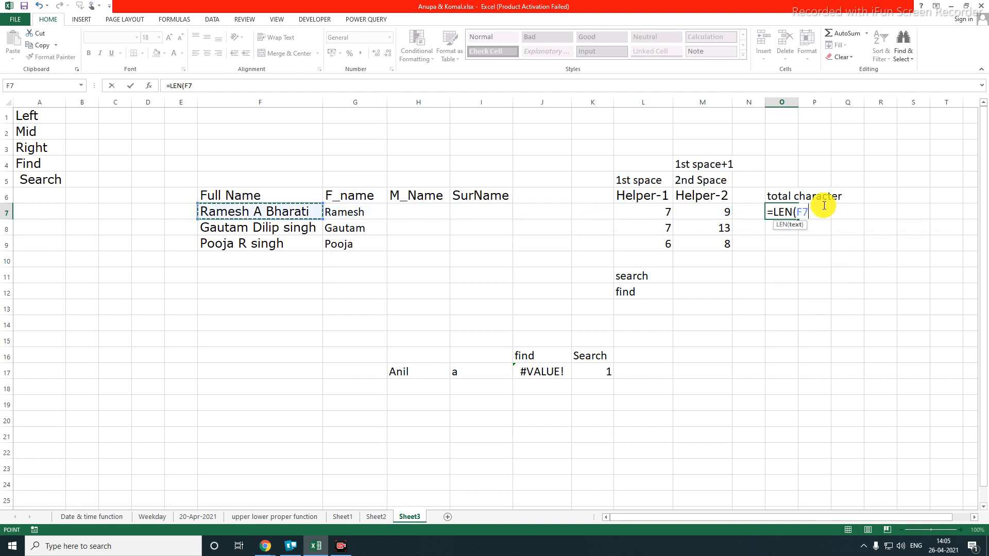
{"action": "key", "text": "Return"}
{"action": "key", "text": "Up"}
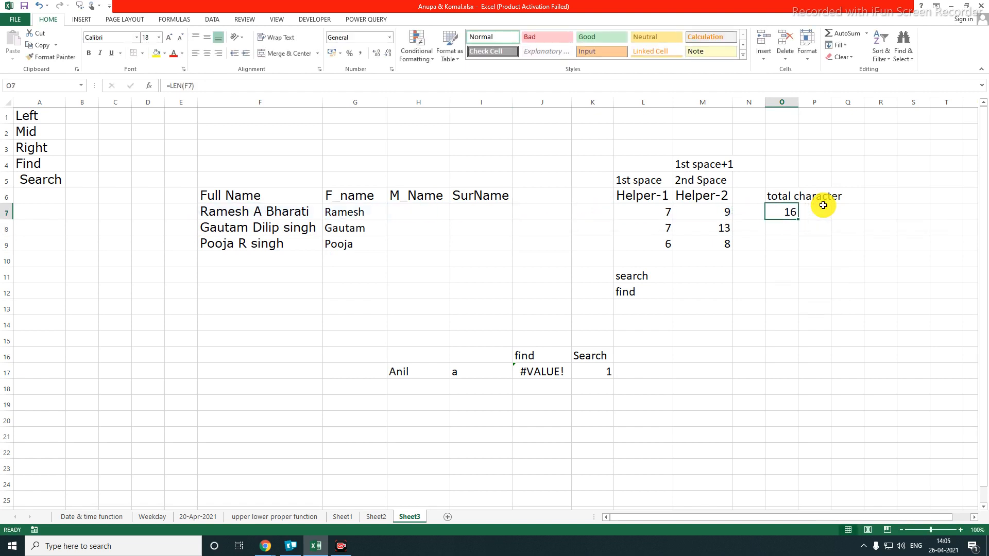
{"action": "double_click", "coordinate": [798, 105]}
{"action": "left_click", "coordinate": [839, 262]}
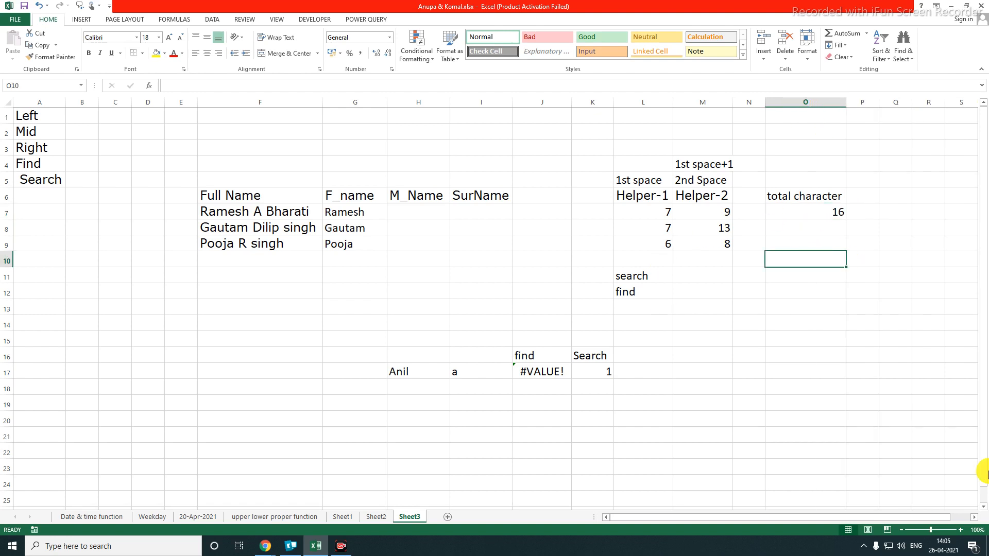
{"action": "left_click", "coordinate": [287, 215]}
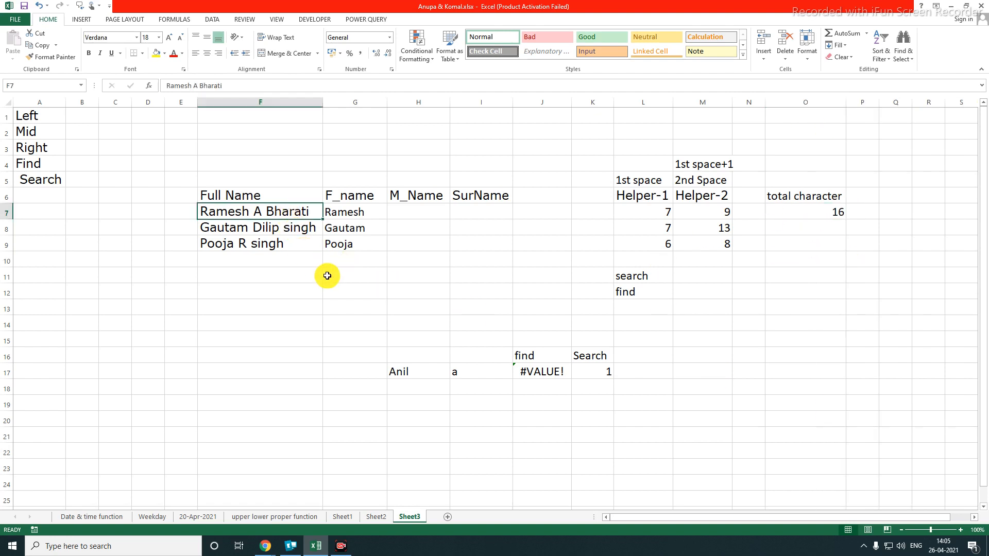
{"action": "left_click_drag", "start_coordinate": [264, 201], "coordinate": [313, 220]}
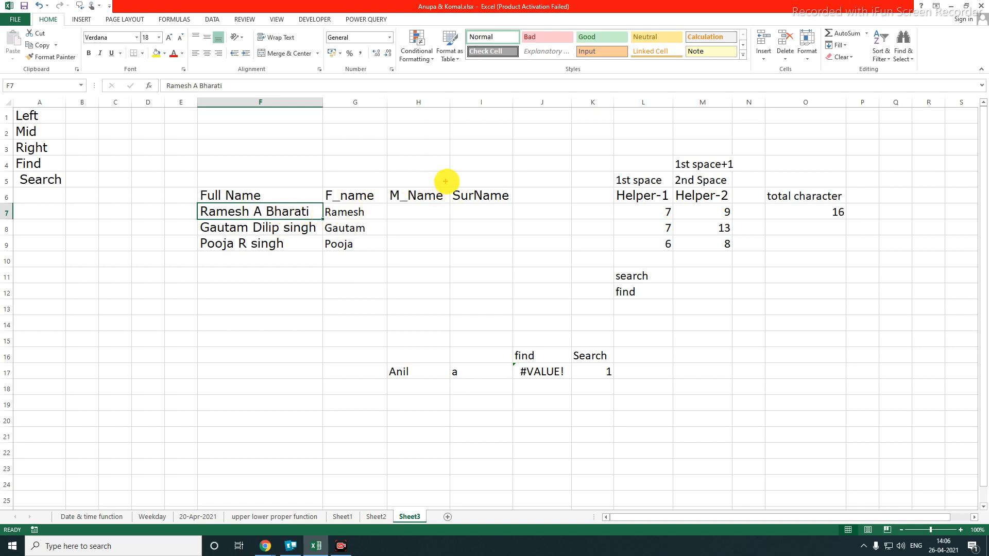
{"action": "left_click_drag", "start_coordinate": [447, 181], "coordinate": [510, 249]}
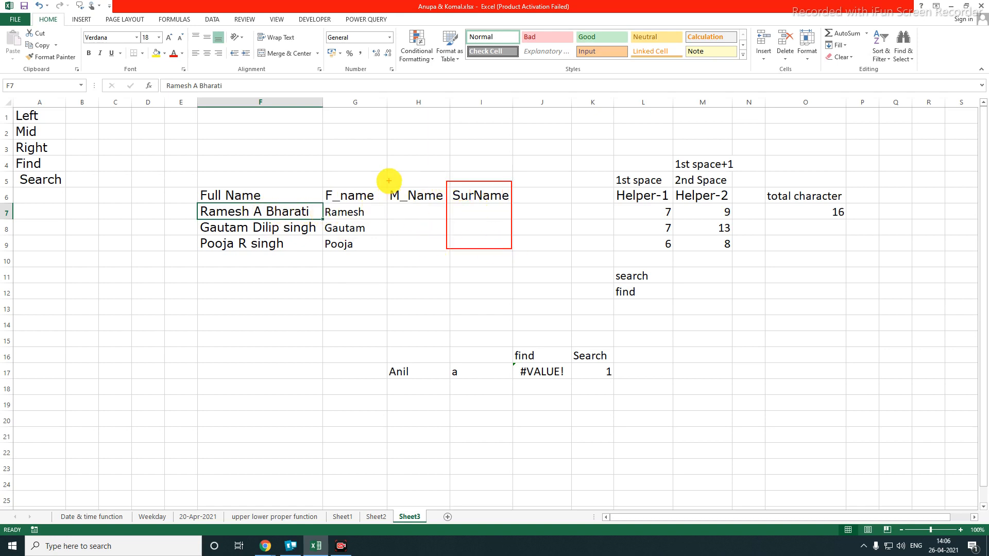
{"action": "mouse_move", "coordinate": [389, 181]}
{"action": "left_mouse_down"}
{"action": "mouse_move", "coordinate": [434, 276]}
{"action": "mouse_move", "coordinate": [442, 256]}
{"action": "left_mouse_up"}
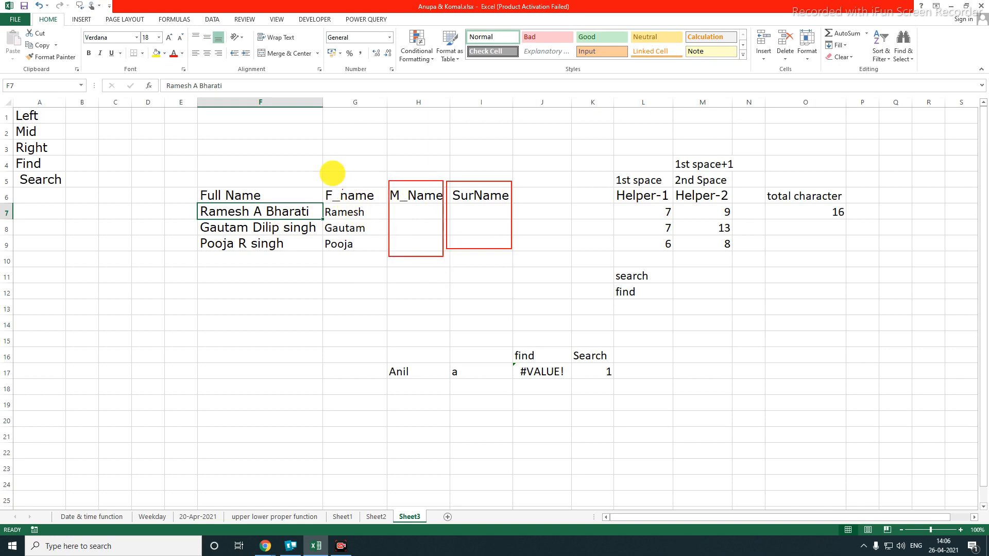
{"action": "left_click_drag", "start_coordinate": [322, 171], "coordinate": [380, 280]}
{"action": "mouse_move", "coordinate": [451, 183]}
{"action": "left_mouse_down"}
{"action": "mouse_move", "coordinate": [468, 247]}
{"action": "mouse_move", "coordinate": [515, 254]}
{"action": "left_mouse_up"}
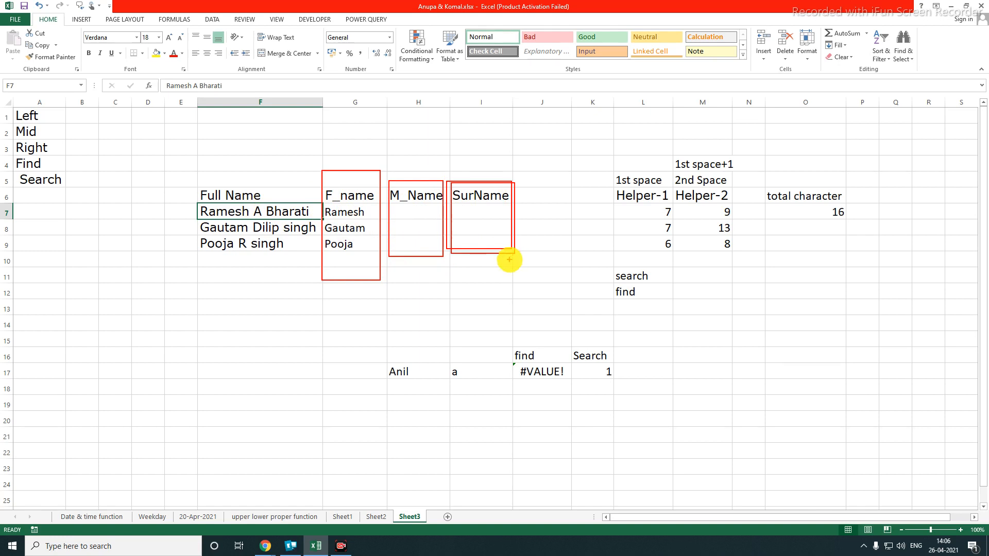
{"action": "key", "text": "Escape"}
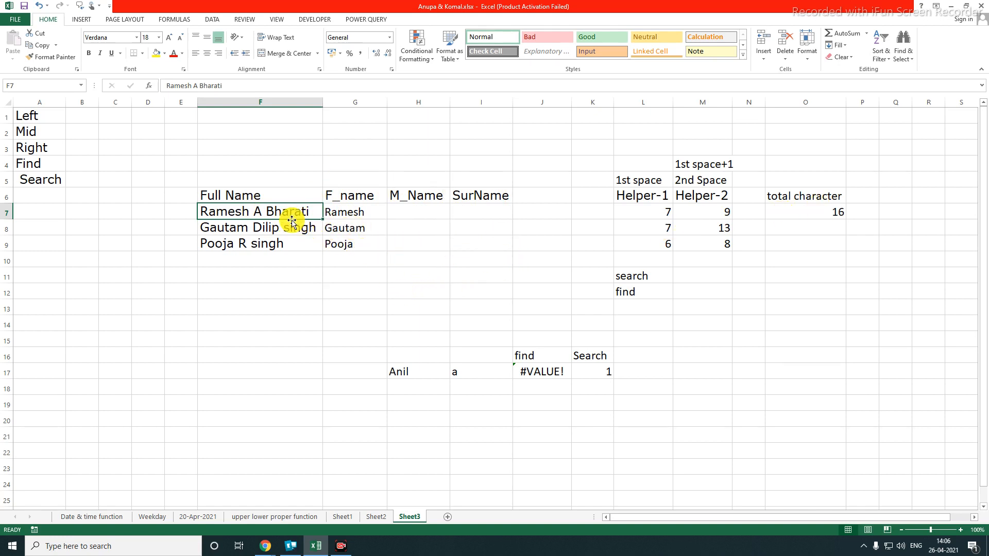
Copy =LEN(F7) down to O9, giving 16, 18 and 13, then compare with both helper columns
{"action": "left_click", "coordinate": [808, 213]}
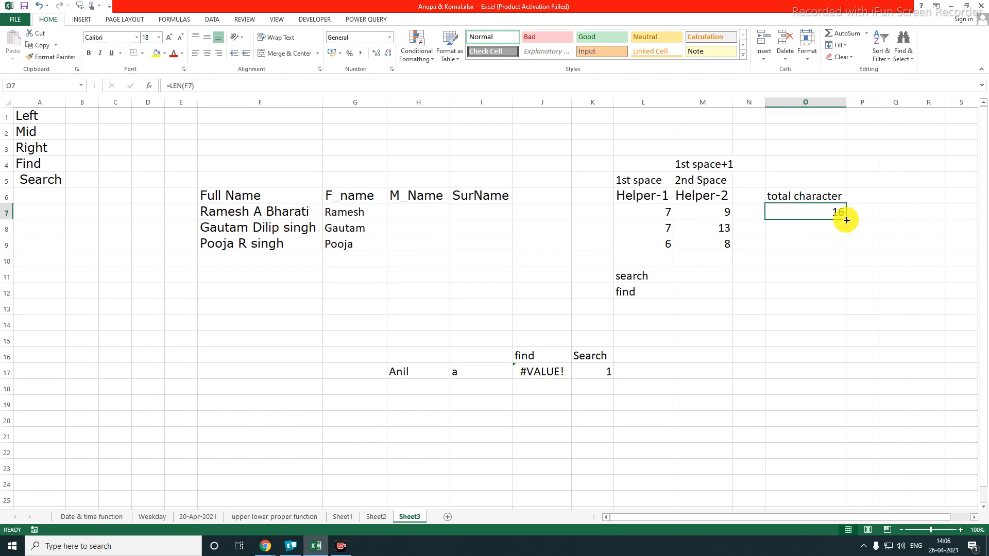
{"action": "left_click_drag", "start_coordinate": [846, 220], "coordinate": [845, 251]}
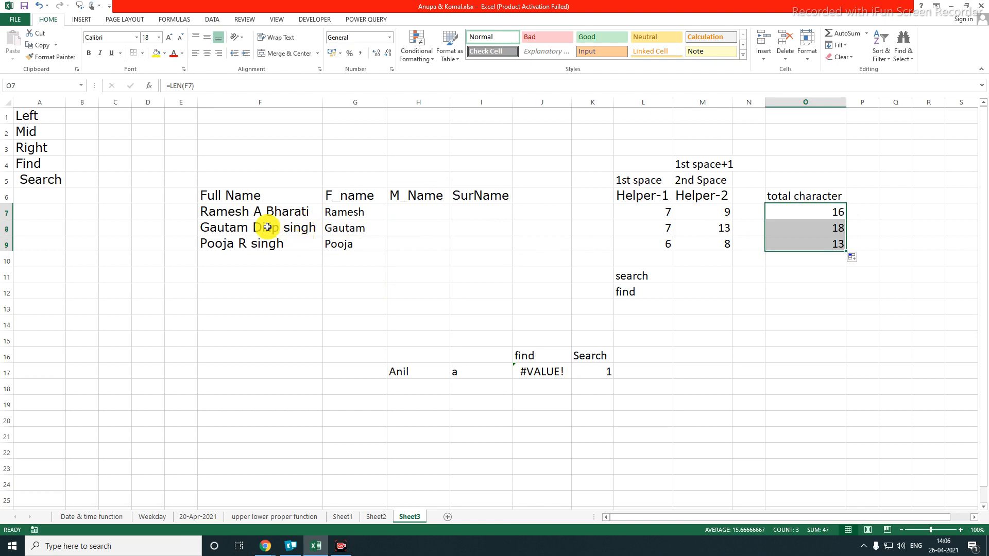
{"action": "left_click", "coordinate": [240, 210]}
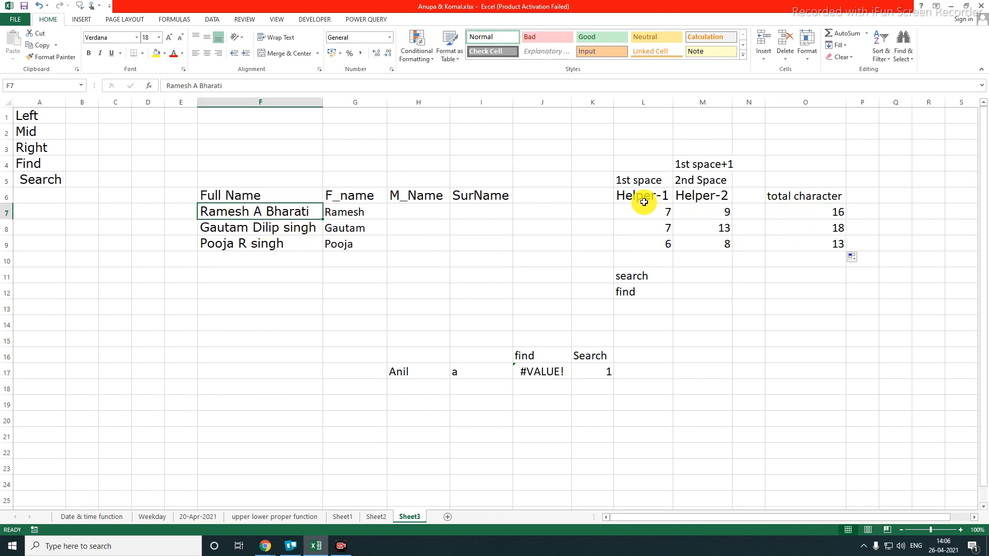
{"action": "left_click_drag", "start_coordinate": [640, 195], "coordinate": [653, 247]}
{"action": "left_click_drag", "start_coordinate": [702, 200], "coordinate": [711, 246]}
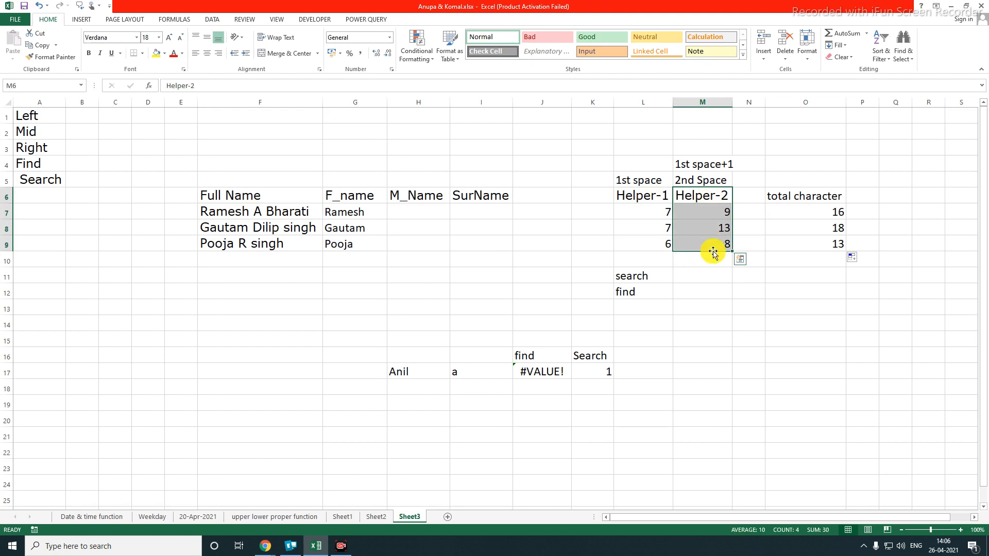
{"action": "left_click_drag", "start_coordinate": [801, 196], "coordinate": [817, 241]}
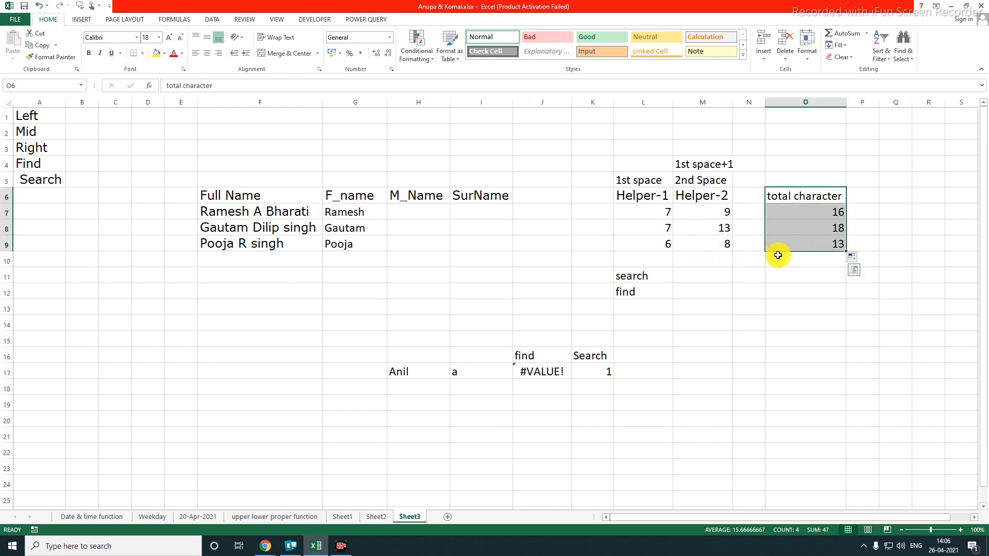
{"action": "left_click", "coordinate": [783, 292]}
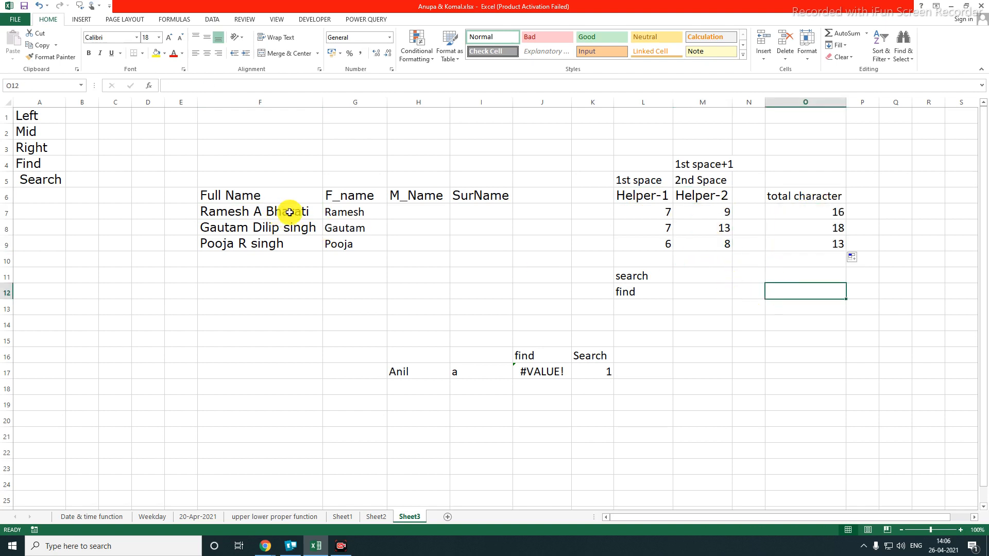
{"action": "key", "text": "ctrl+1"}
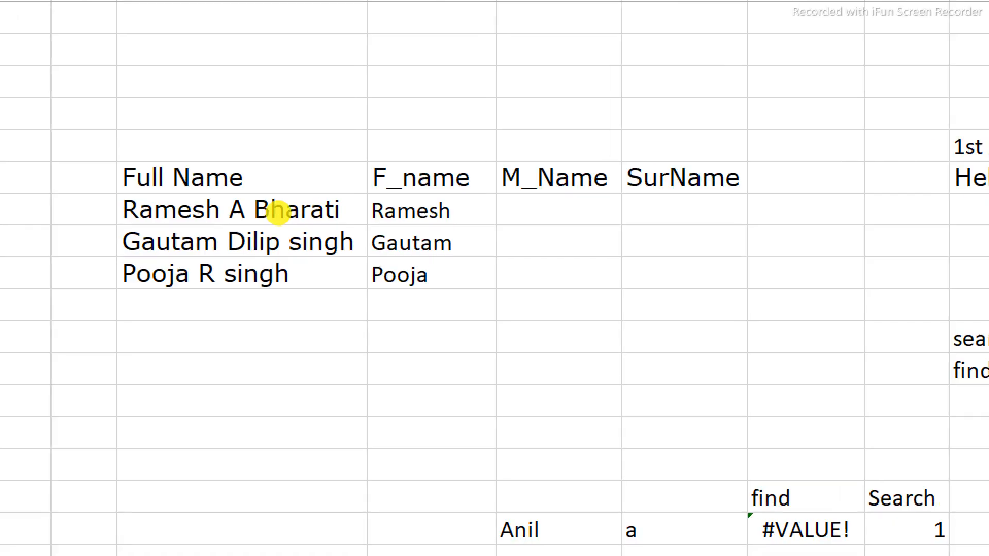
{"action": "left_click", "coordinate": [277, 213]}
{"action": "left_click_drag", "start_coordinate": [264, 205], "coordinate": [314, 218]}
{"action": "key", "text": "Escape"}
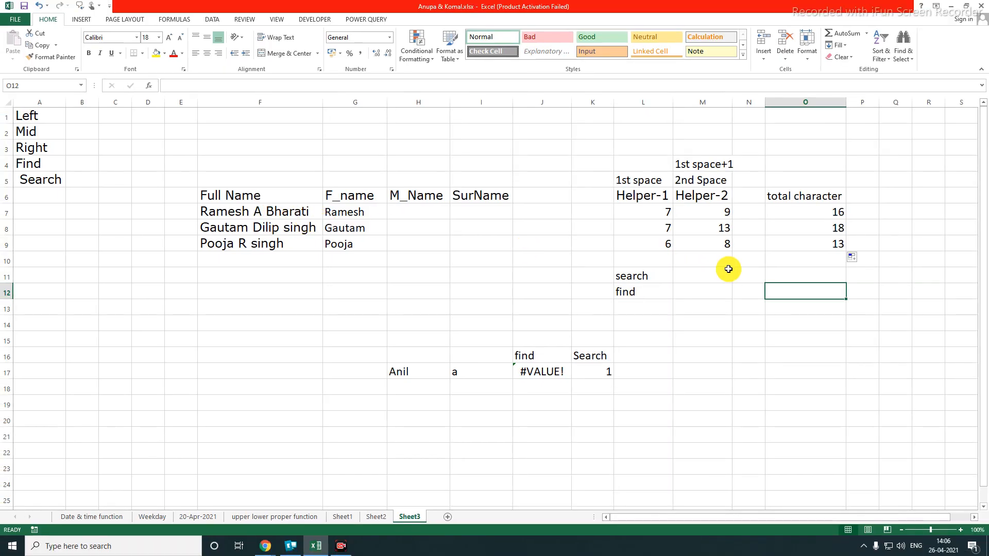
{"action": "left_click", "coordinate": [288, 215]}
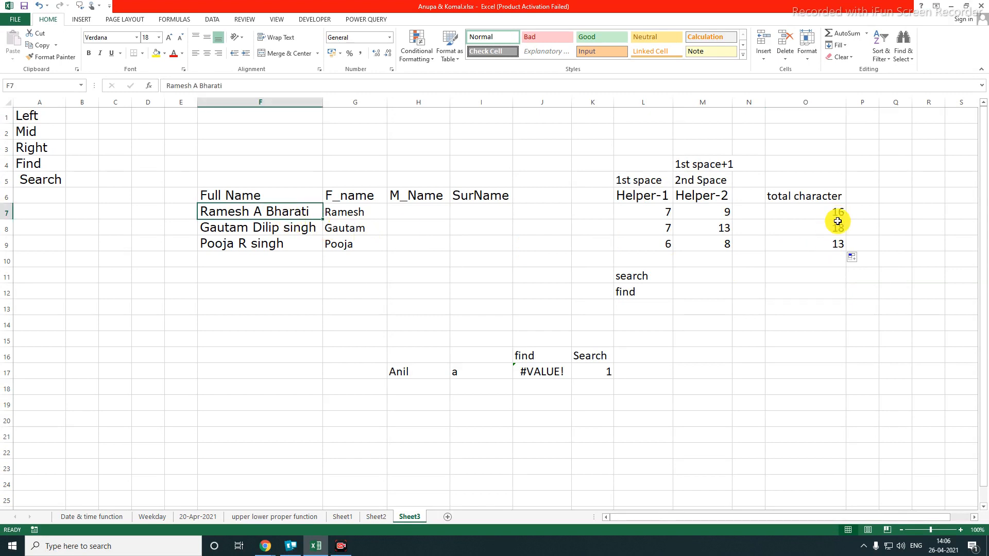
{"action": "key", "text": "ctrl+1"}
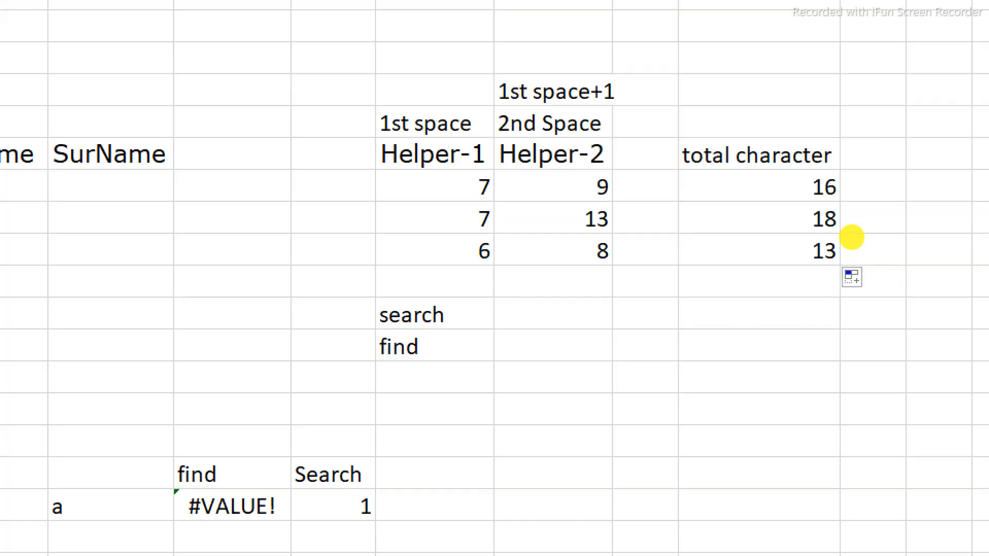
{"action": "left_click", "coordinate": [852, 231]}
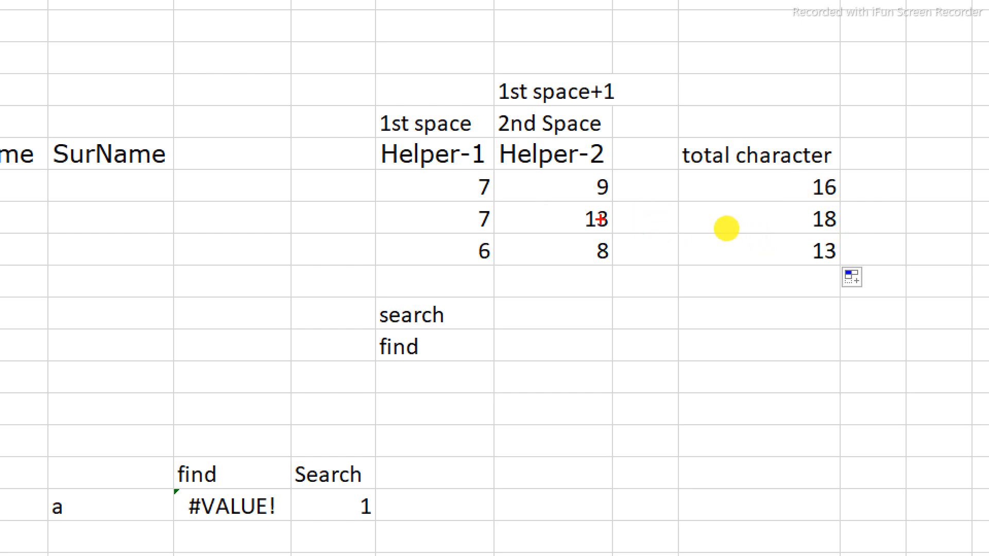
{"action": "left_click_drag", "start_coordinate": [793, 170], "coordinate": [847, 201]}
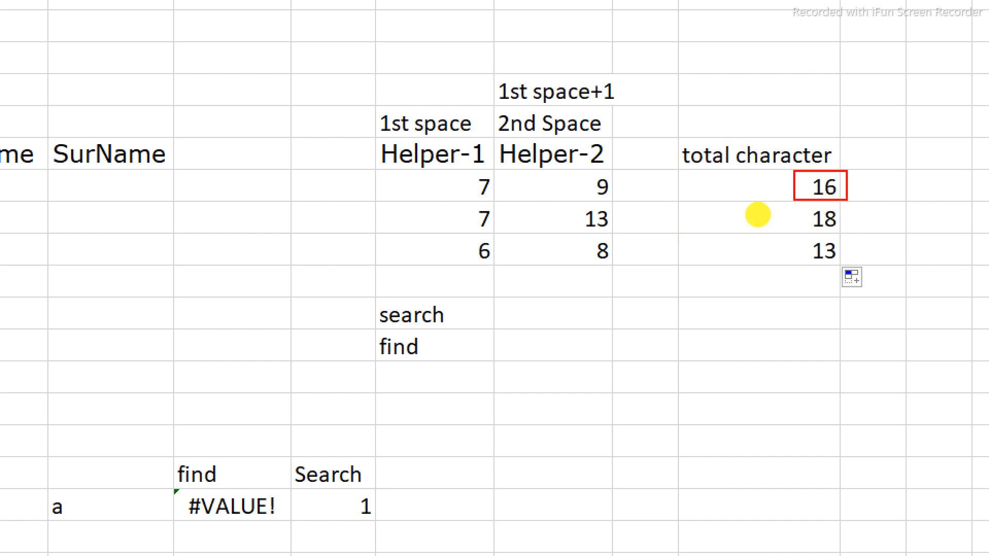
{"action": "left_click_drag", "start_coordinate": [573, 169], "coordinate": [617, 198]}
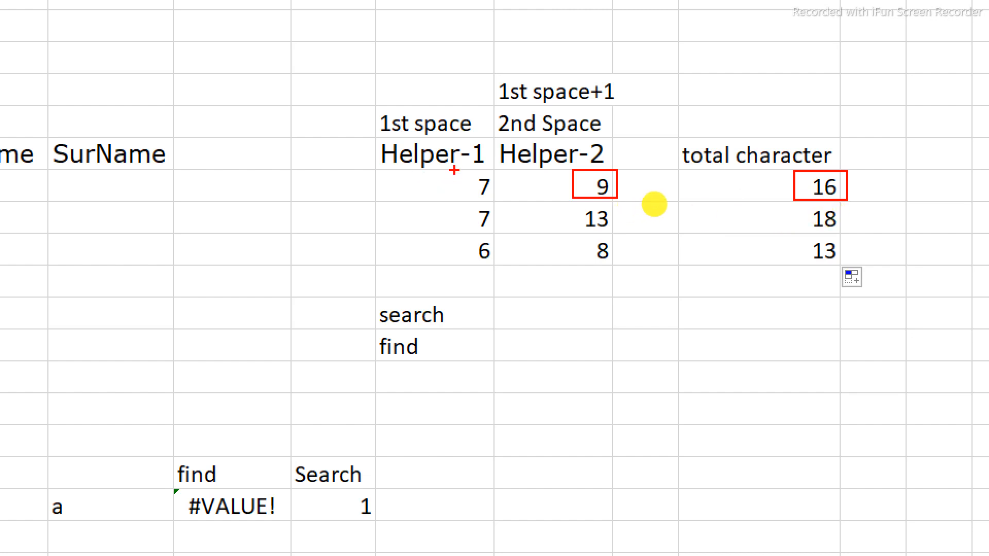
{"action": "left_click_drag", "start_coordinate": [453, 170], "coordinate": [504, 200]}
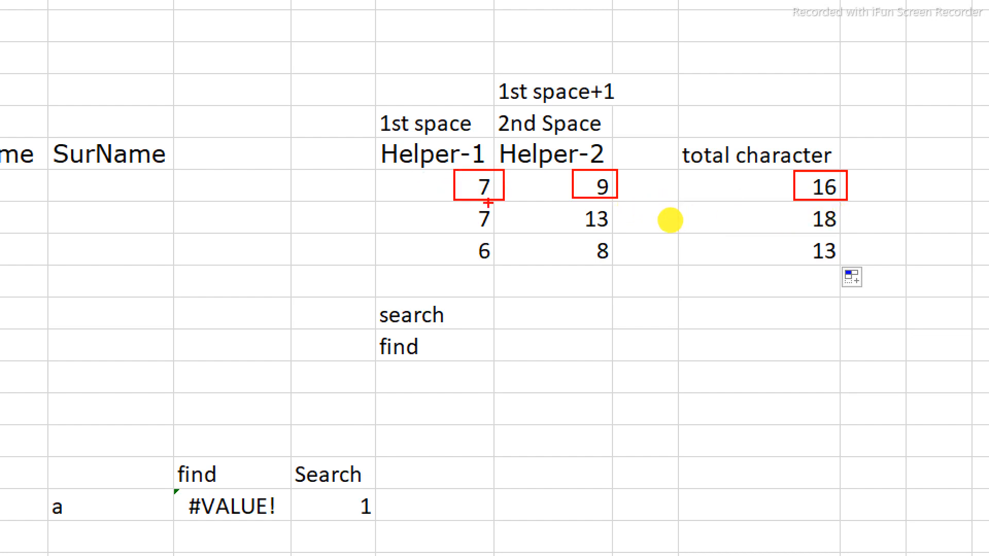
{"action": "key", "text": "Escape"}
Enter =O7-M7 in Q7, subtracting Helper-2 from the total to get 7
{"action": "left_click", "coordinate": [838, 286]}
{"action": "left_click", "coordinate": [887, 218]}
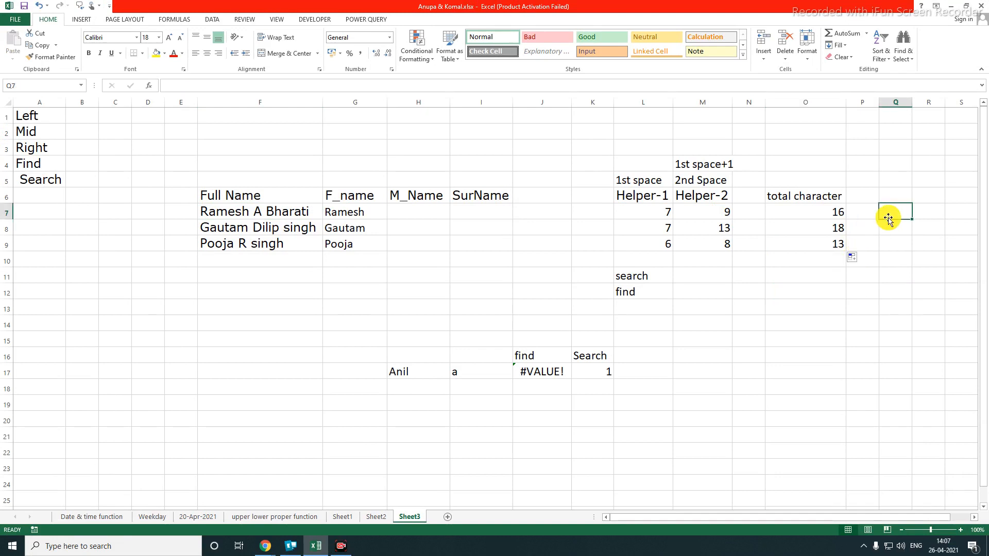
{"action": "type", "text": "="}
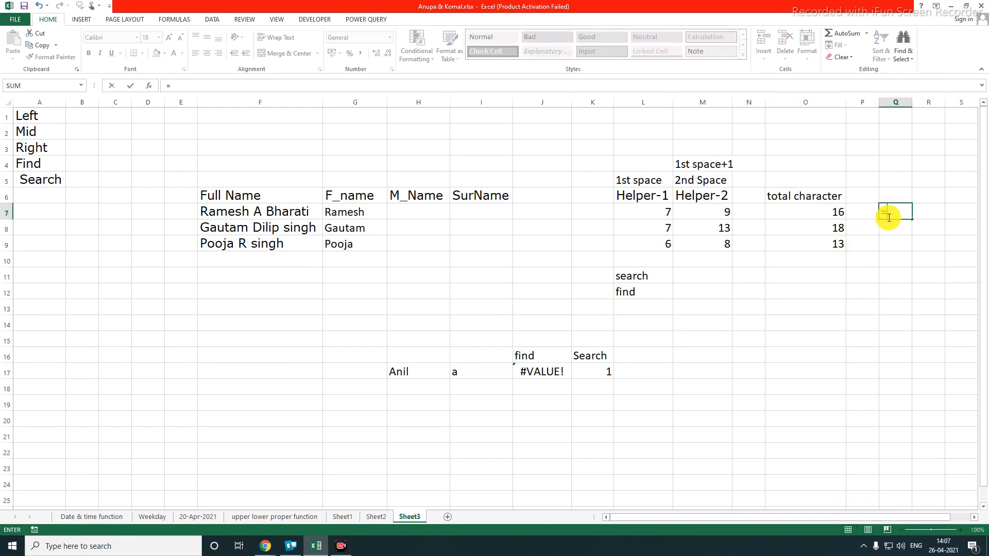
{"action": "key", "text": "Left"}
{"action": "key", "text": "Left"}
{"action": "type", "text": "-"}
{"action": "key", "text": "Left"}
{"action": "key", "text": "Left"}
{"action": "key", "text": "Left"}
{"action": "key", "text": "Left"}
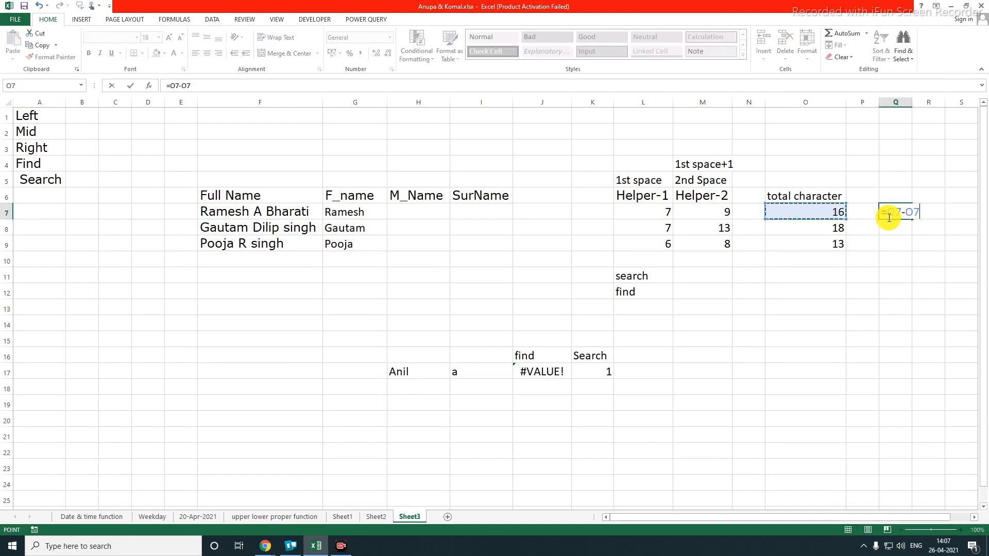
{"action": "key", "text": "Return"}
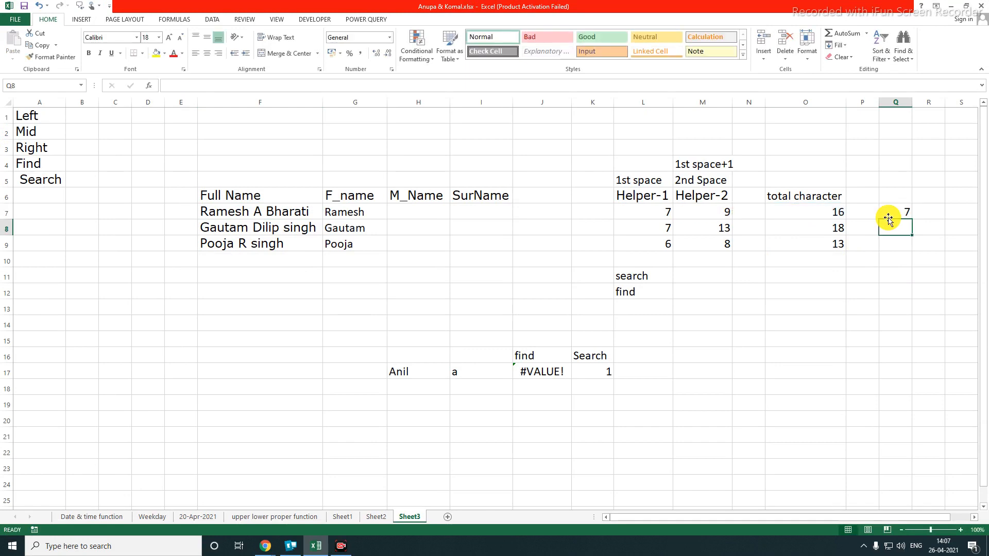
Enter =O7-L7 in S7, subtracting Helper-1 from the total to get 9
{"action": "key", "text": "Right"}
{"action": "key", "text": "Right"}
{"action": "key", "text": "Right"}
{"action": "key", "text": "Right"}
{"action": "key", "text": "Up"}
{"action": "left_click", "coordinate": [887, 217]}
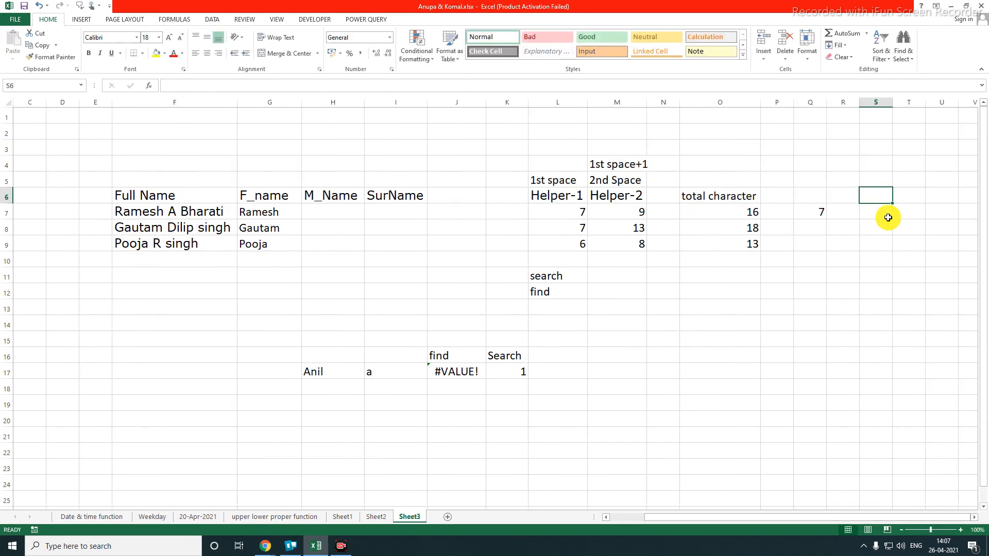
{"action": "type", "text": "="}
{"action": "key", "text": "Left"}
{"action": "key", "text": "Left"}
{"action": "key", "text": "Left"}
{"action": "key", "text": "Left"}
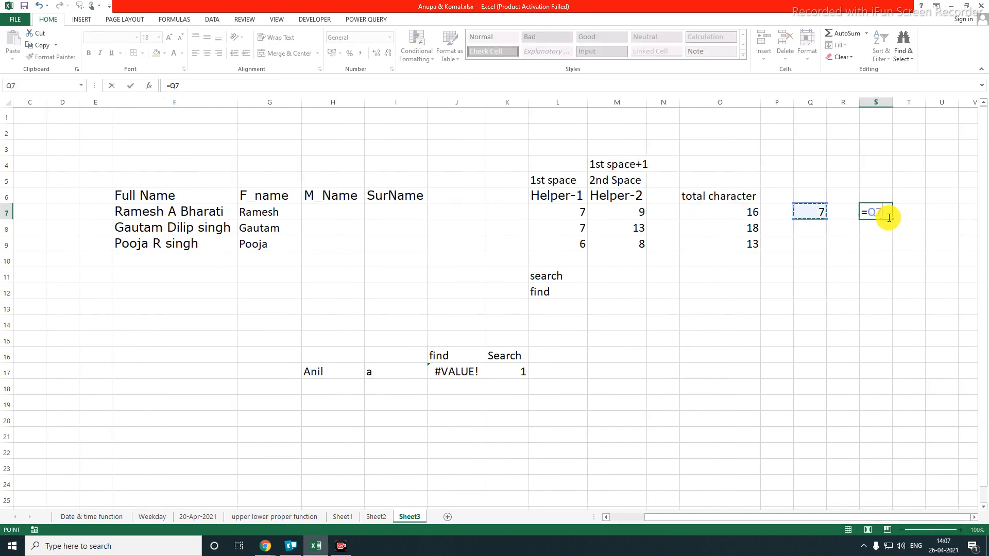
{"action": "type", "text": "-"}
{"action": "key", "text": "Left"}
{"action": "key", "text": "Left"}
{"action": "key", "text": "Left"}
{"action": "key", "text": "Left"}
{"action": "key", "text": "Left"}
{"action": "key", "text": "Left"}
{"action": "key", "text": "Left"}
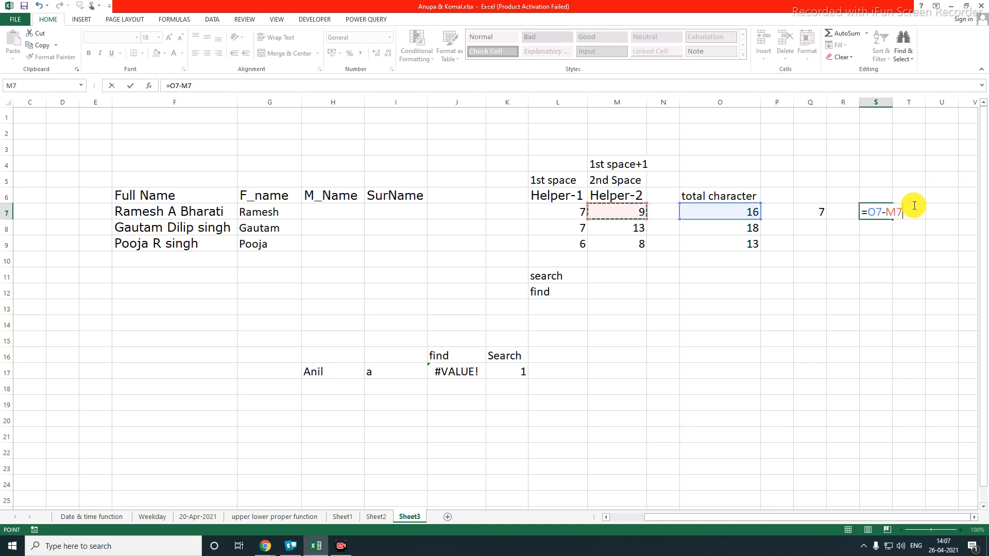
{"action": "key", "text": "Return"}
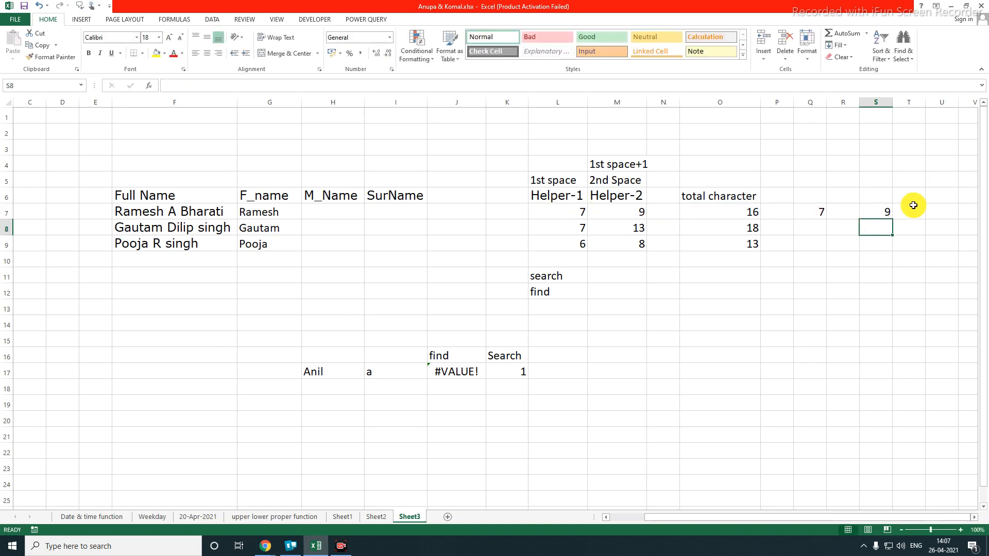
{"action": "key", "text": "Up"}
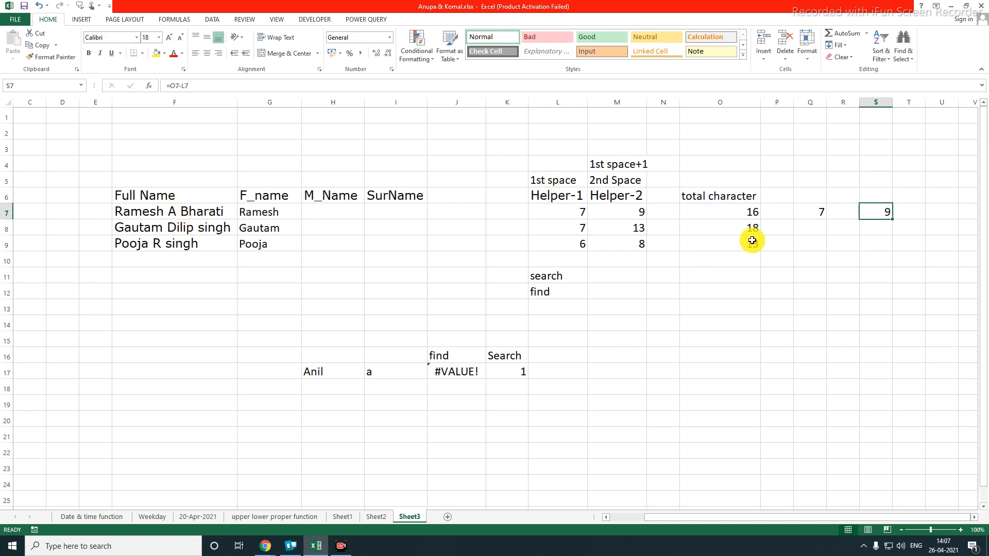
Copy the Q7 subtraction formula down to Q9
{"action": "left_click_drag", "start_coordinate": [694, 198], "coordinate": [716, 211]}
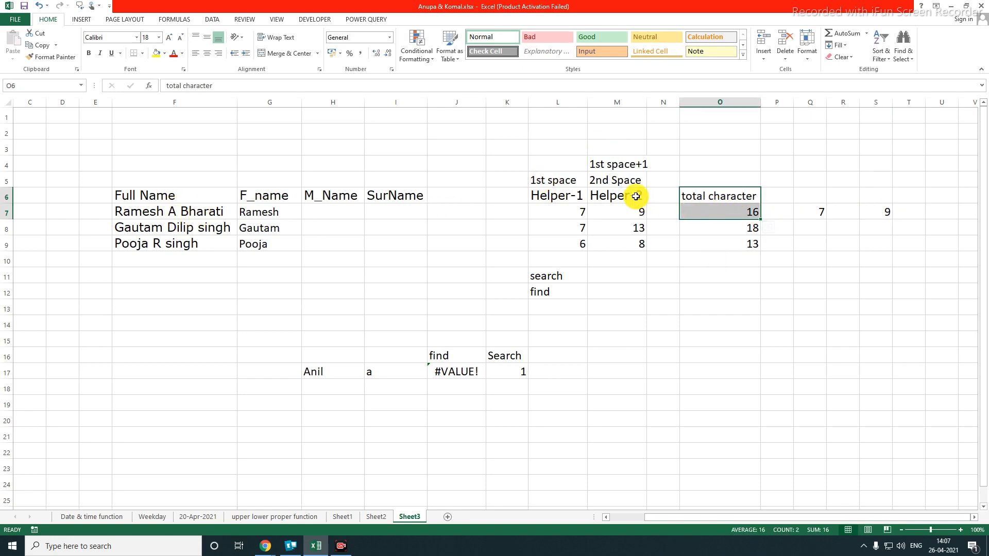
{"action": "left_click_drag", "start_coordinate": [635, 199], "coordinate": [635, 214]}
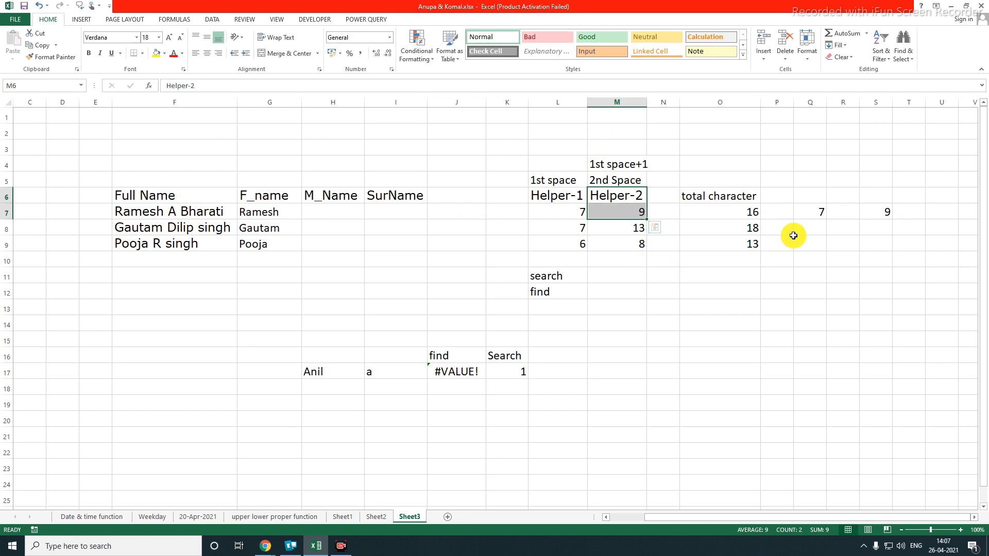
{"action": "left_click", "coordinate": [813, 213]}
{"action": "left_click_drag", "start_coordinate": [826, 224], "coordinate": [819, 246]}
{"action": "left_click", "coordinate": [810, 290]}
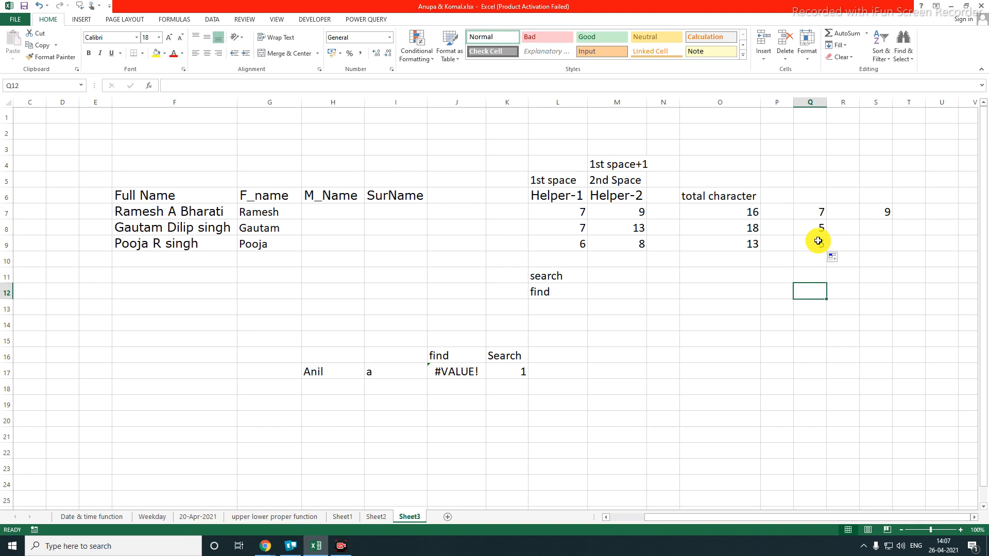
{"action": "left_click", "coordinate": [257, 228]}
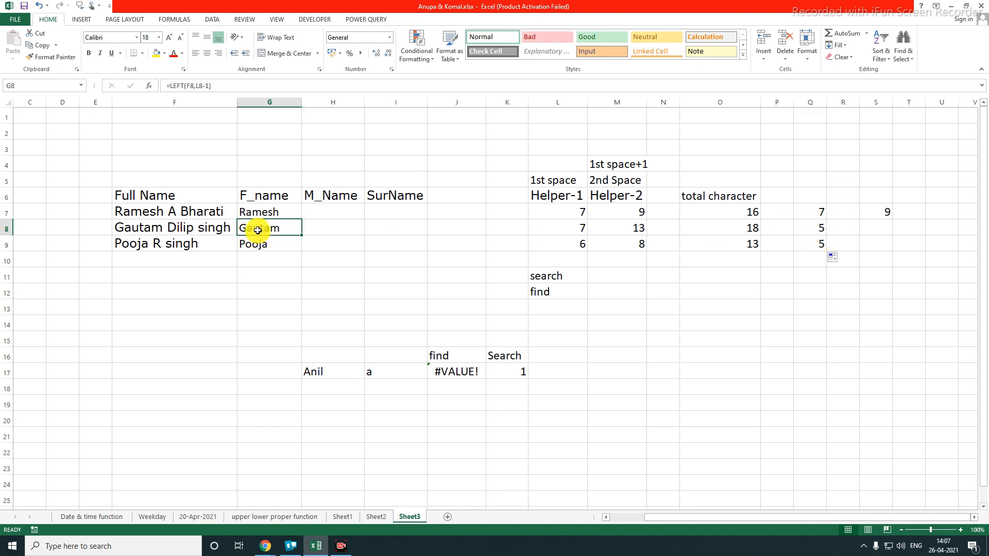
{"action": "left_click", "coordinate": [218, 228]}
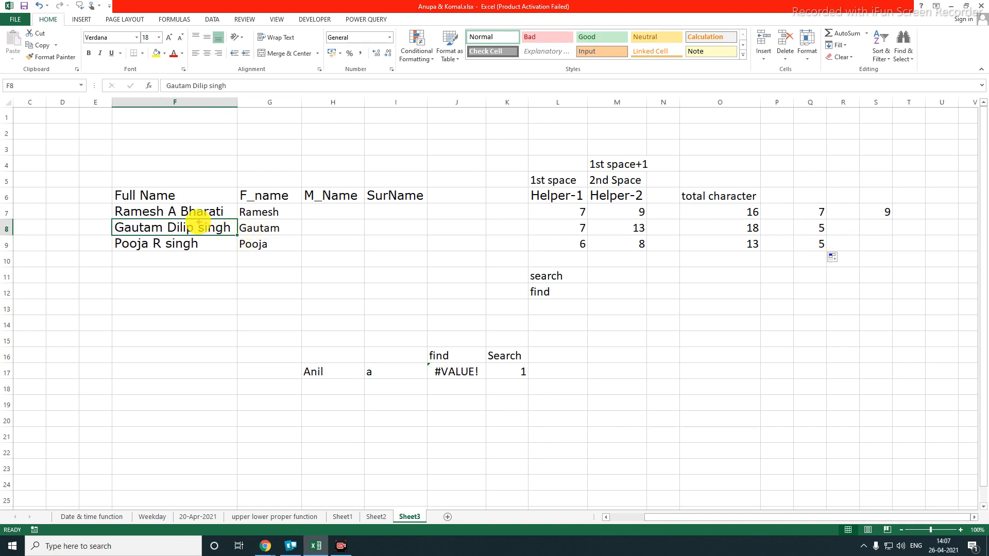
{"action": "left_click_drag", "start_coordinate": [195, 222], "coordinate": [236, 235]}
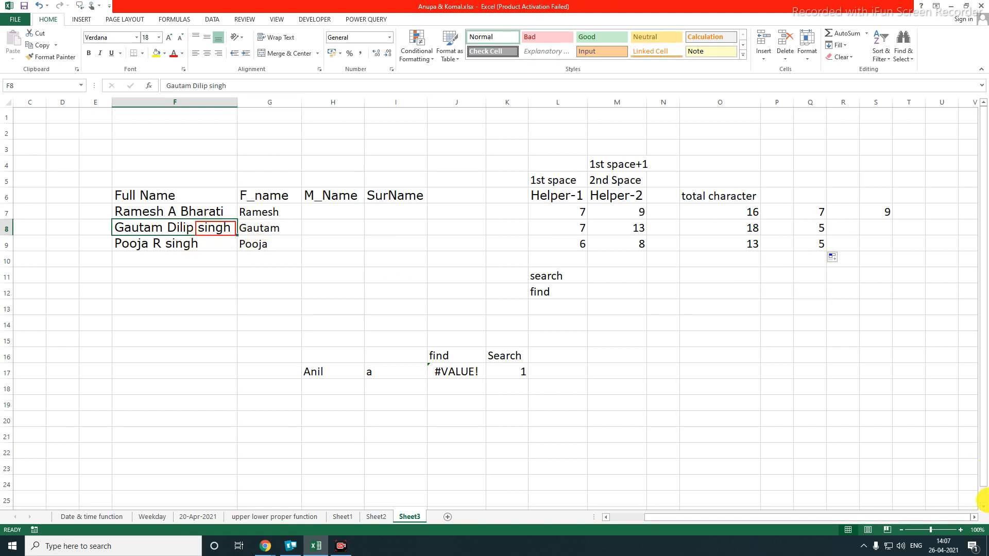
{"action": "left_click_drag", "start_coordinate": [162, 238], "coordinate": [223, 258]}
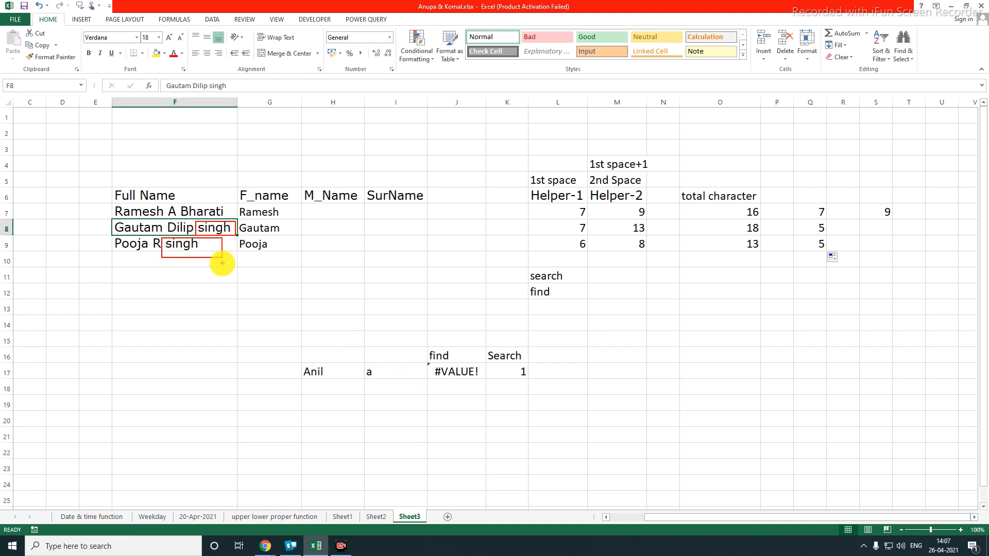
{"action": "key", "text": "Escape"}
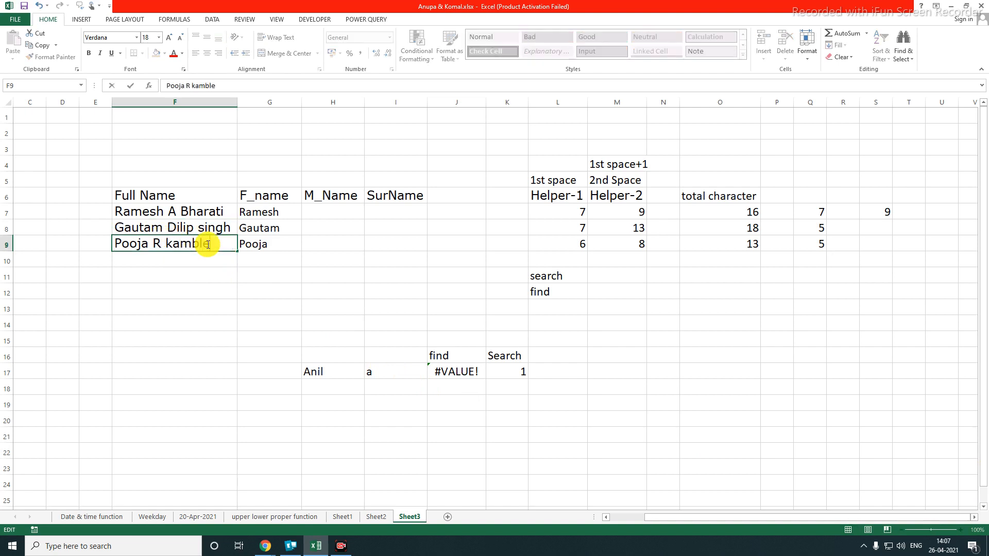
{"action": "key", "text": "Return"}
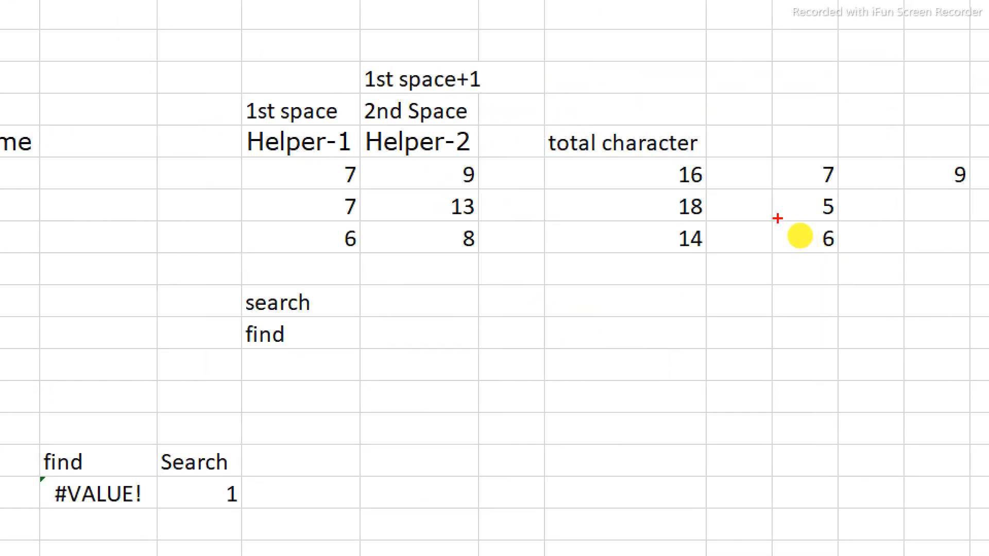
Label Q6 'Surname Total Character' above the surname lengths 7, 5 and 6
{"action": "left_click_drag", "start_coordinate": [777, 218], "coordinate": [872, 270]}
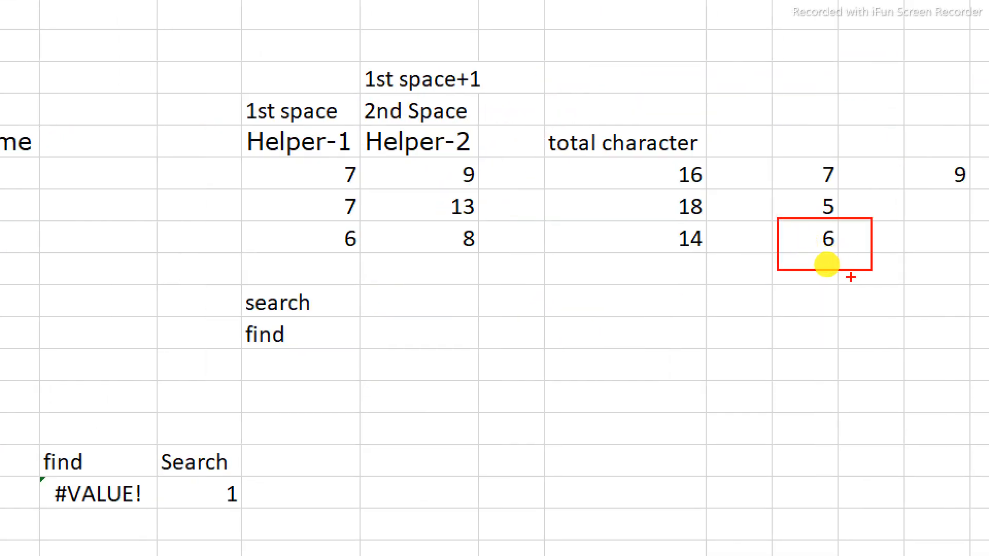
{"action": "left_click_drag", "start_coordinate": [777, 182], "coordinate": [851, 218]}
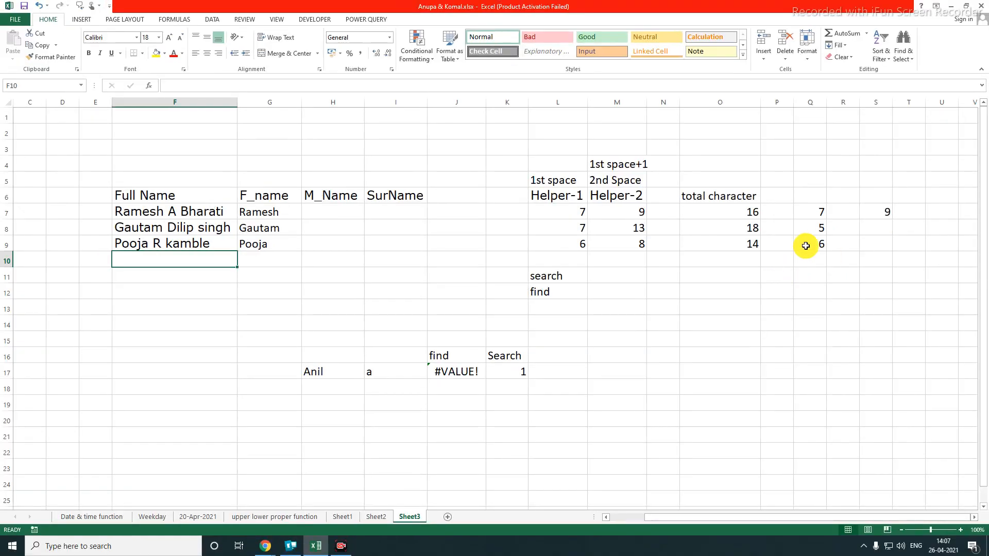
{"action": "left_click", "coordinate": [814, 195]}
{"action": "type", "text": "right"}
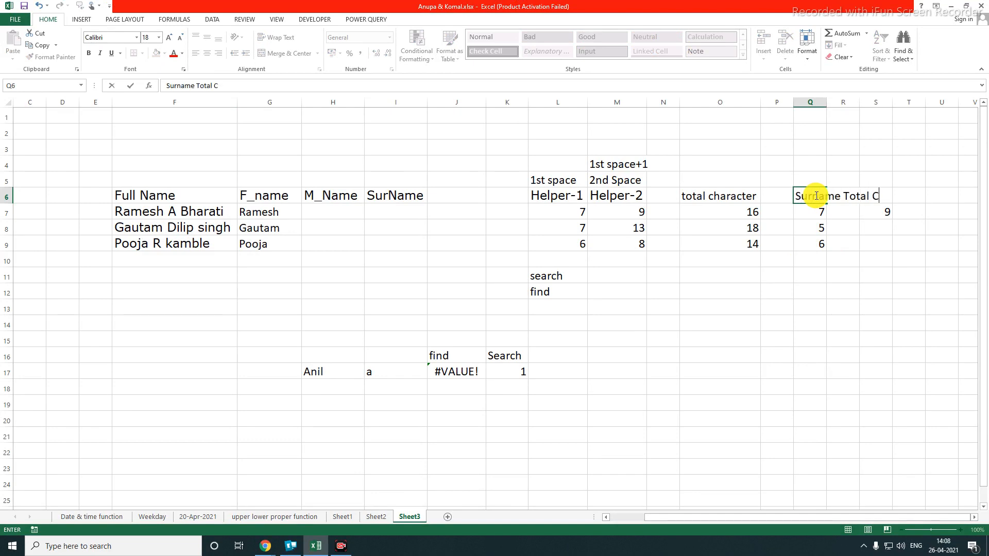
{"action": "key", "text": "Return"}
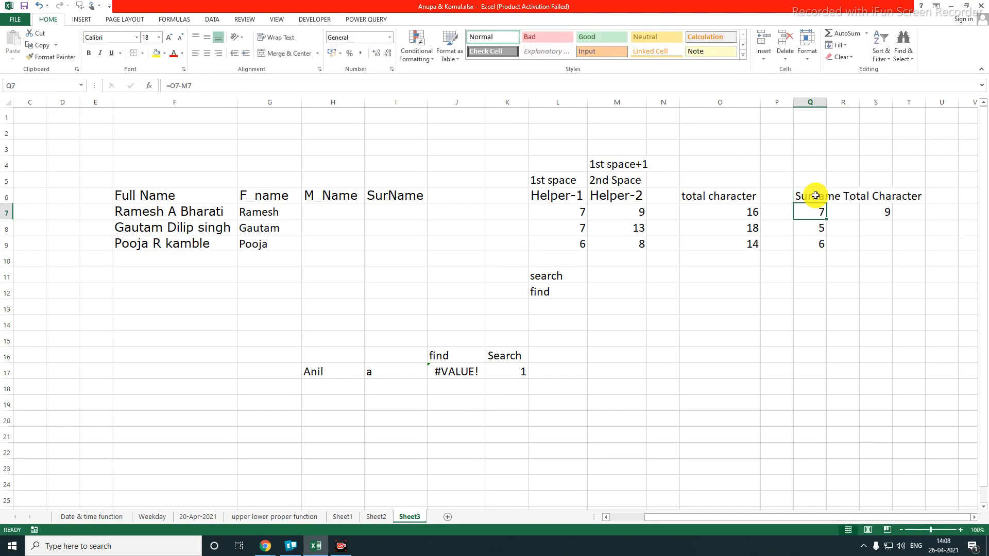
{"action": "left_click_drag", "start_coordinate": [267, 226], "coordinate": [205, 221]}
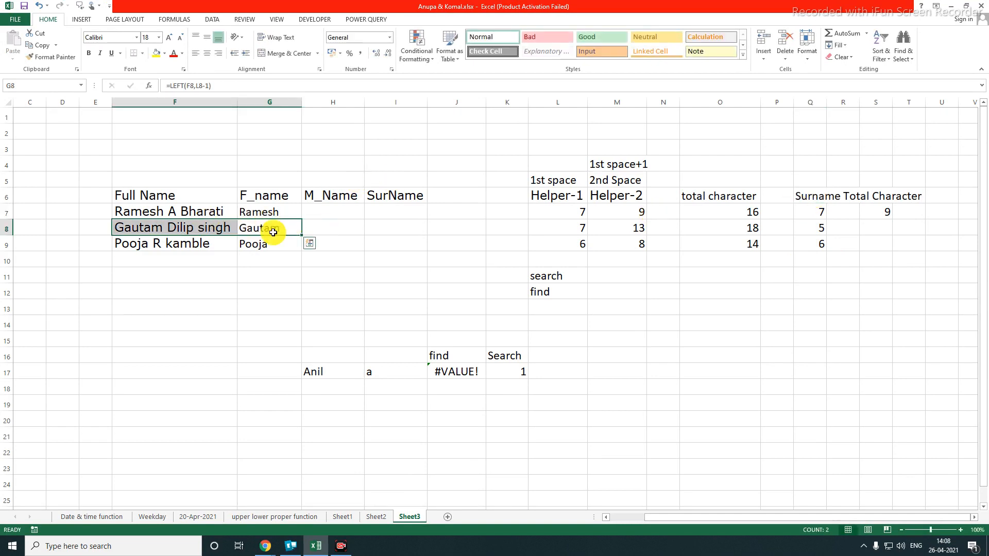
{"action": "left_click", "coordinate": [206, 214]}
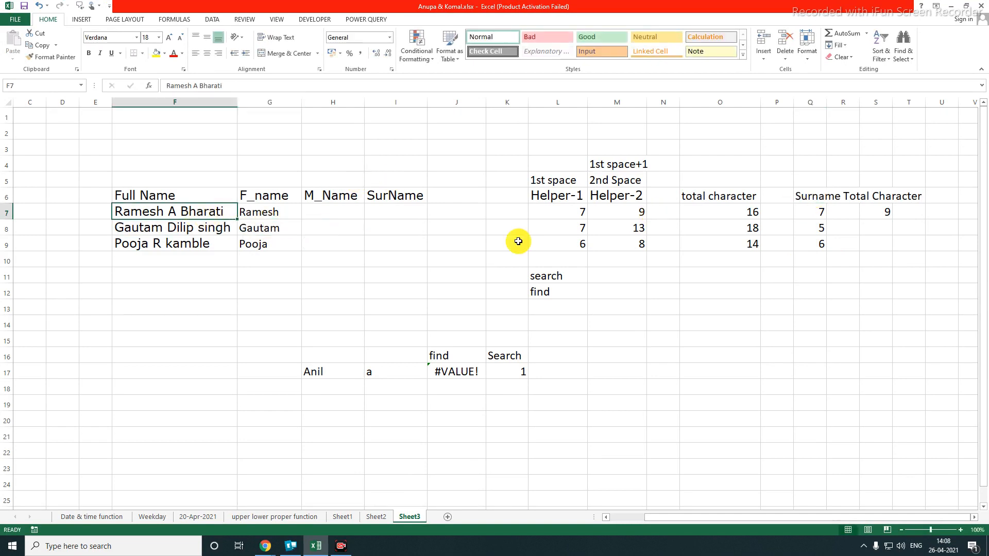
{"action": "left_click_drag", "start_coordinate": [819, 213], "coordinate": [813, 260]}
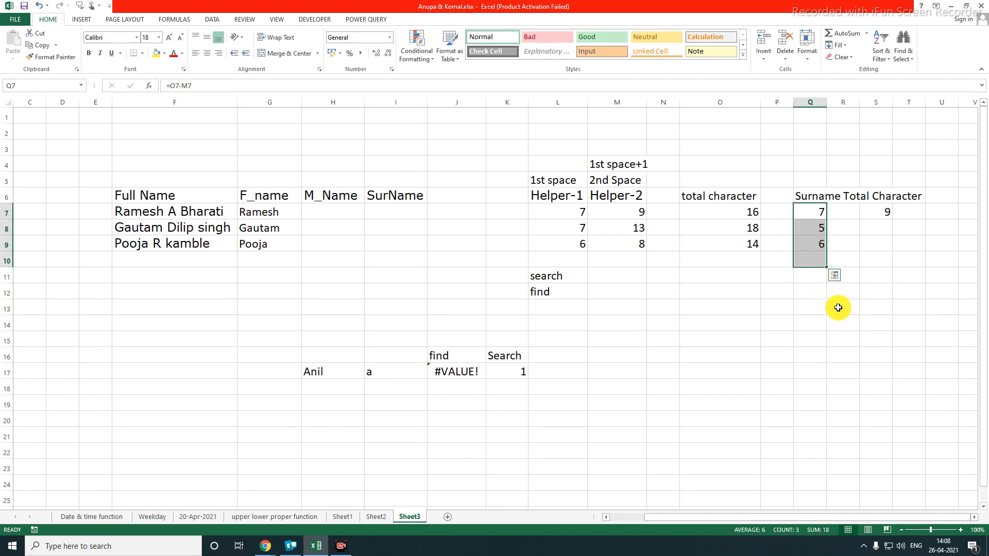
{"action": "left_click", "coordinate": [872, 322]}
Enter =RIGHT(F7,Q7) in I7 and fill to I9, giving Bharati, singh and kamble
{"action": "left_click", "coordinate": [870, 211]}
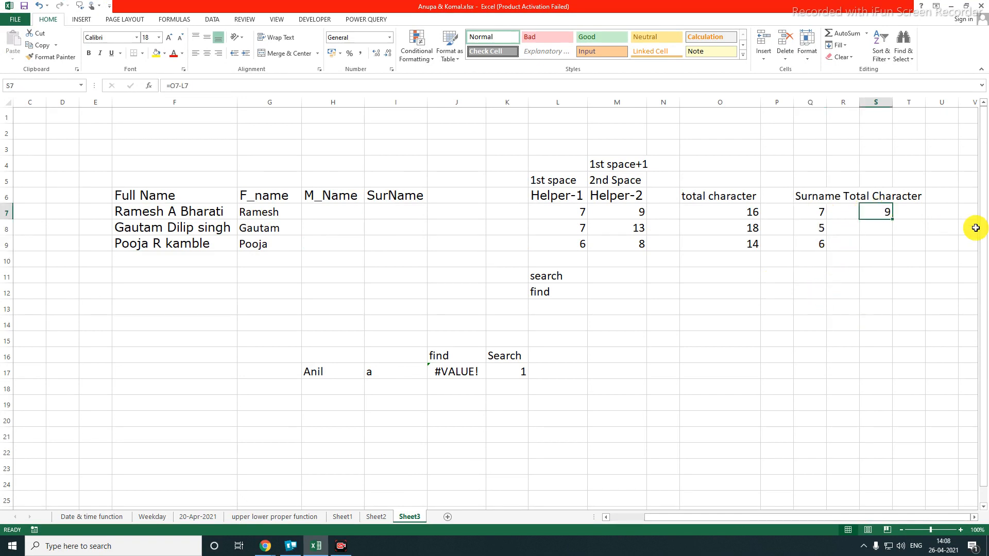
{"action": "left_click", "coordinate": [386, 211]}
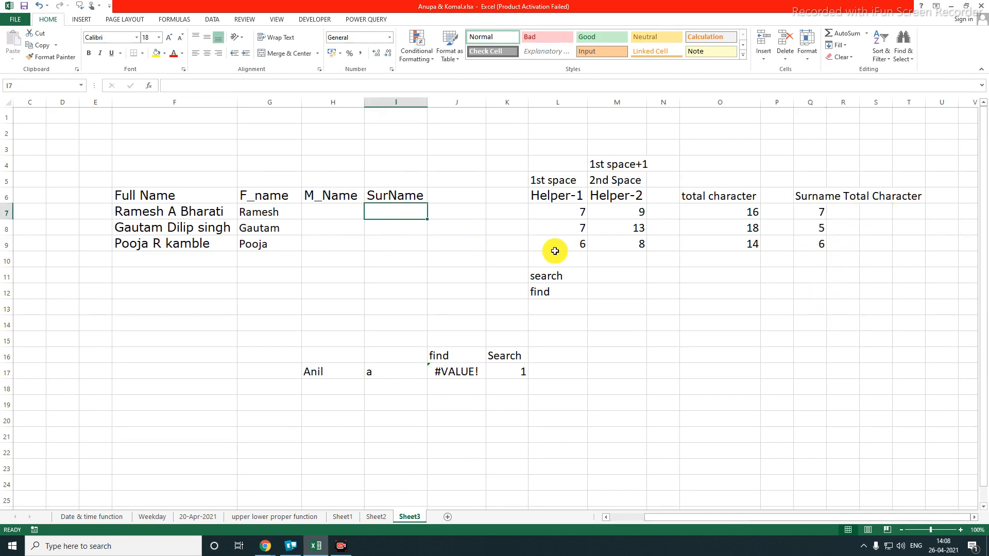
{"action": "type", "text": "=right"}
{"action": "key", "text": "Tab"}
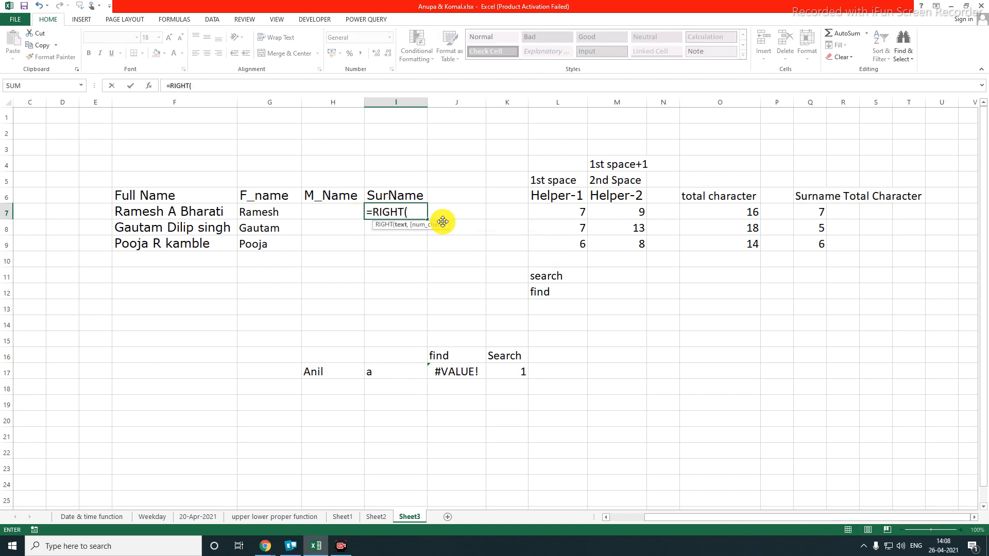
{"action": "left_click", "coordinate": [160, 211]}
{"action": "type", "text": ","}
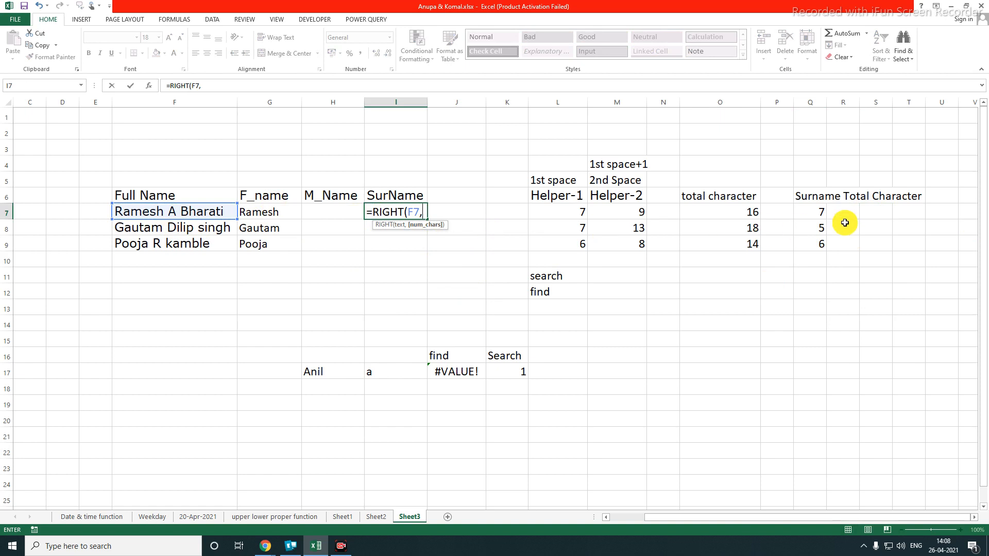
{"action": "left_click", "coordinate": [813, 212]}
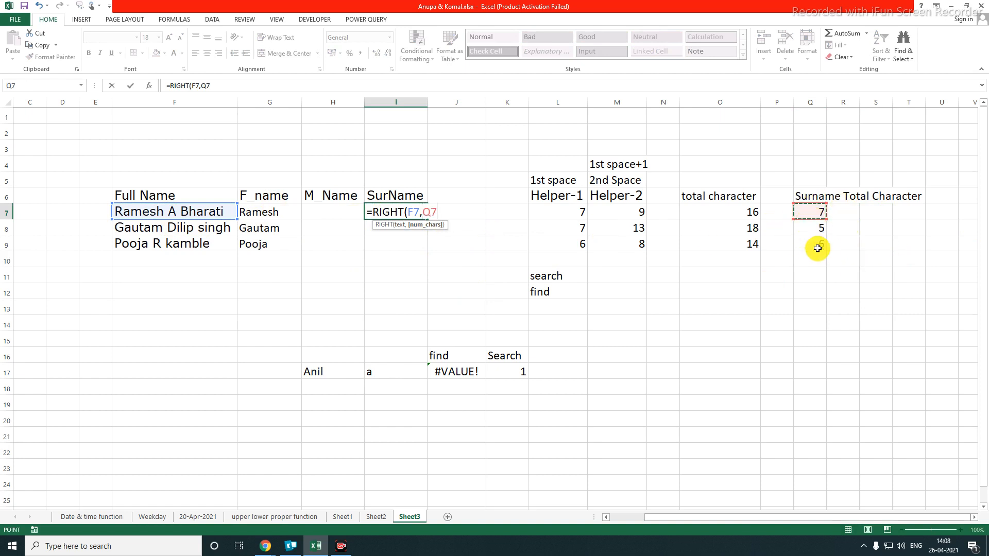
{"action": "key", "text": "Return"}
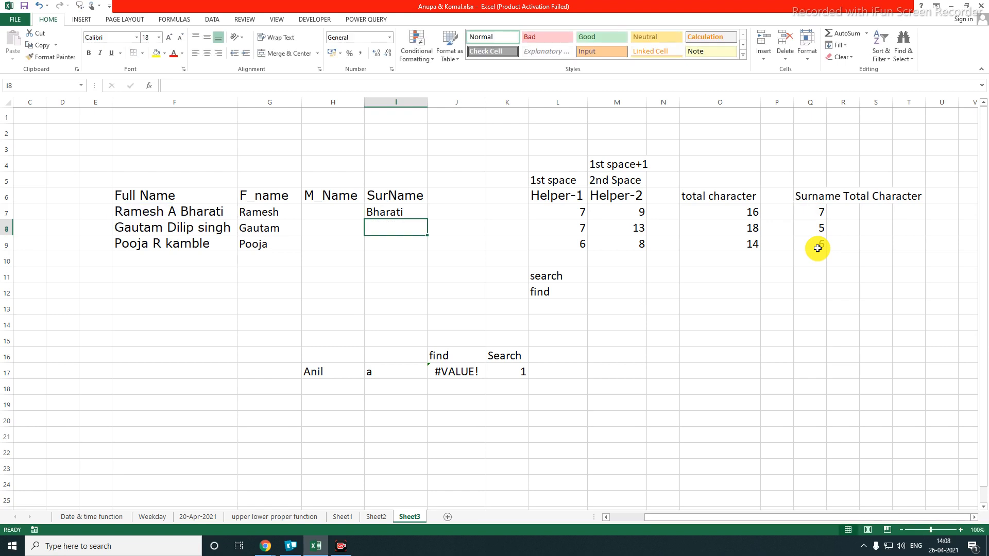
{"action": "left_click", "coordinate": [395, 211]}
{"action": "left_click_drag", "start_coordinate": [428, 220], "coordinate": [426, 251]}
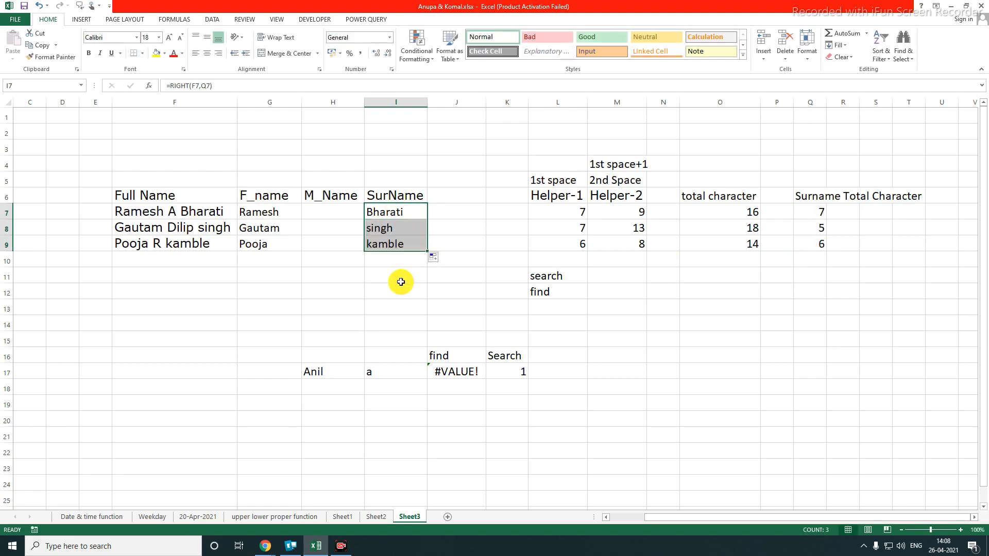
{"action": "left_click", "coordinate": [400, 286]}
{"action": "left_click", "coordinate": [399, 218]}
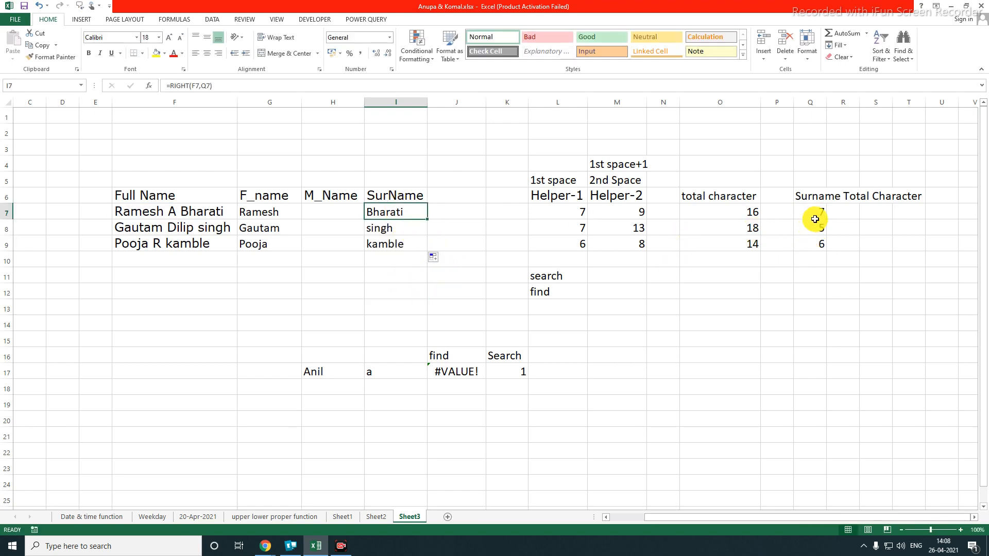
{"action": "left_click_drag", "start_coordinate": [567, 211], "coordinate": [844, 210]}
{"action": "left_click", "coordinate": [777, 301]}
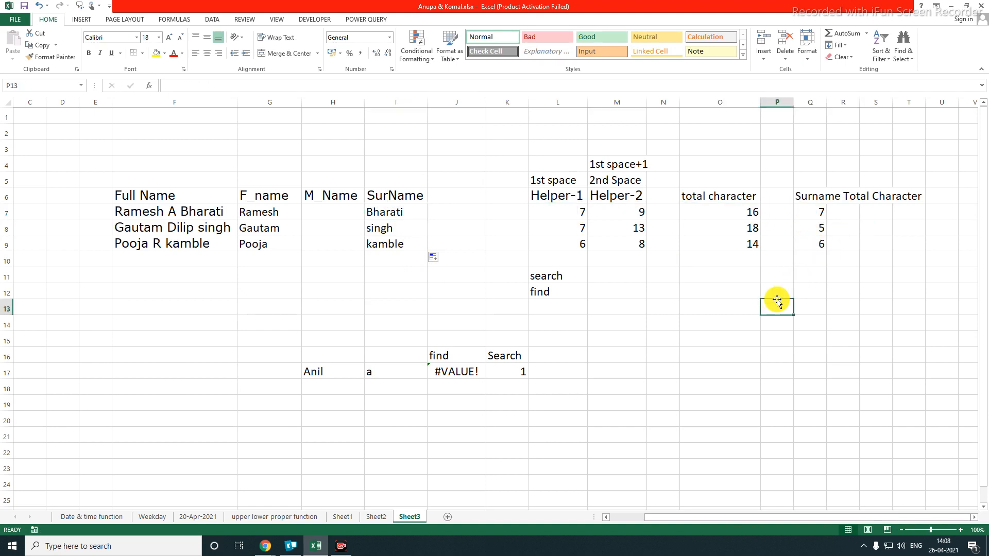
{"action": "left_click_drag", "start_coordinate": [393, 214], "coordinate": [393, 245]}
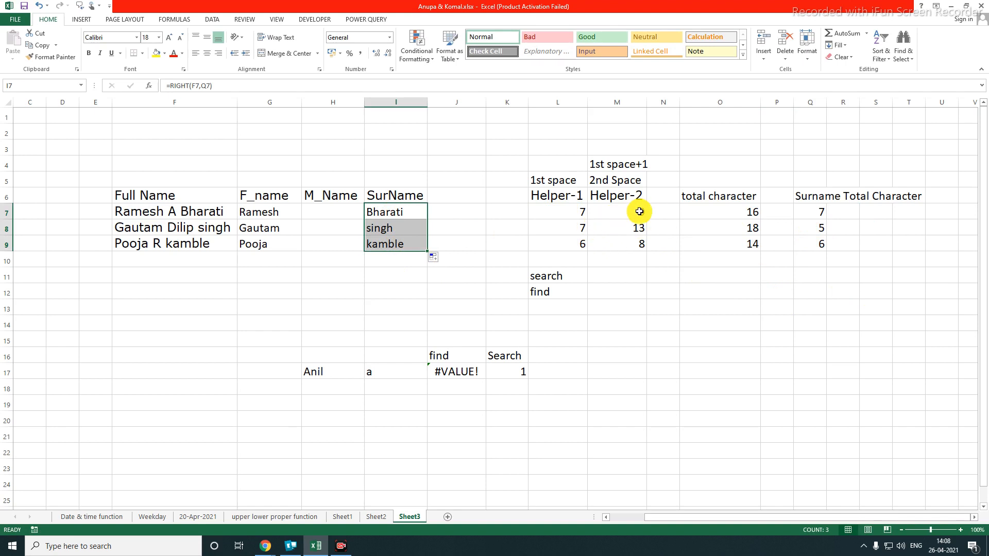
{"action": "left_click_drag", "start_coordinate": [553, 102], "coordinate": [867, 178]}
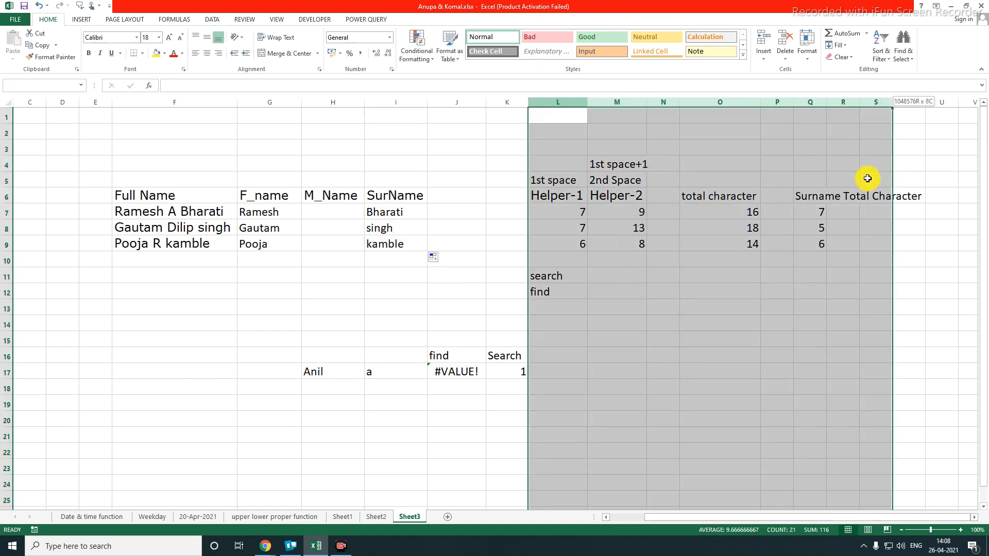
{"action": "left_click", "coordinate": [810, 216]}
{"action": "left_click_drag", "start_coordinate": [740, 219], "coordinate": [785, 215]}
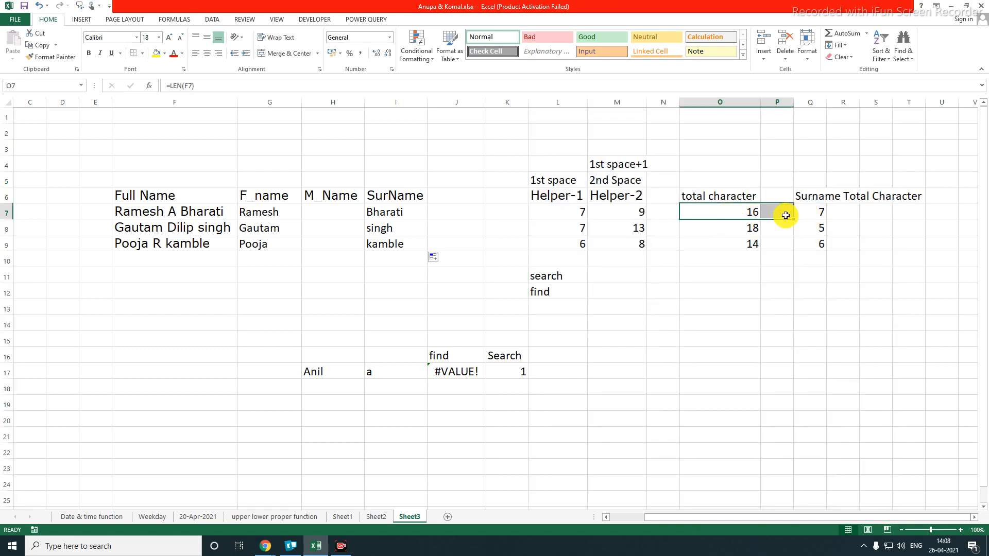
{"action": "left_click_drag", "start_coordinate": [642, 214], "coordinate": [752, 215]}
{"action": "left_click_drag", "start_coordinate": [753, 215], "coordinate": [782, 215]}
{"action": "left_click", "coordinate": [817, 213]}
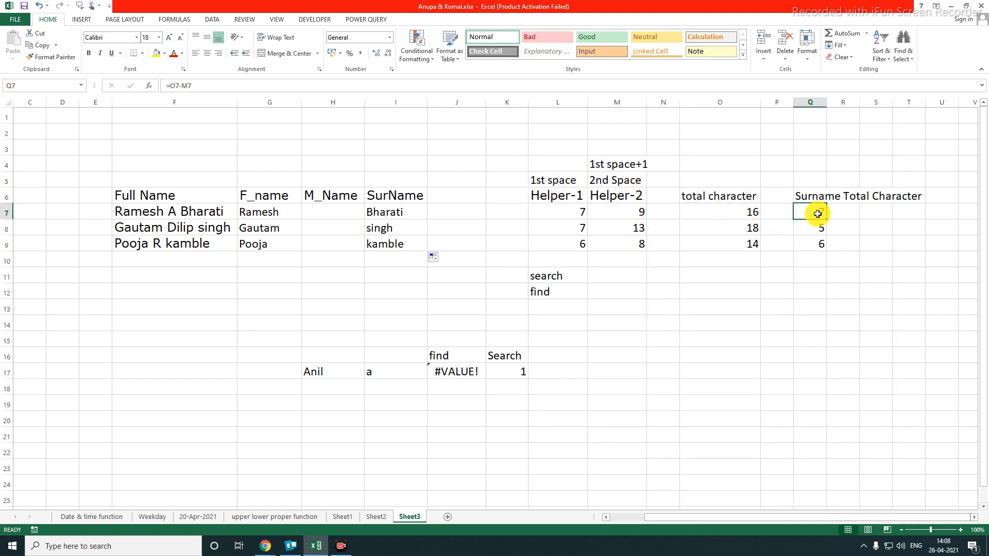
{"action": "left_click", "coordinate": [385, 211]}
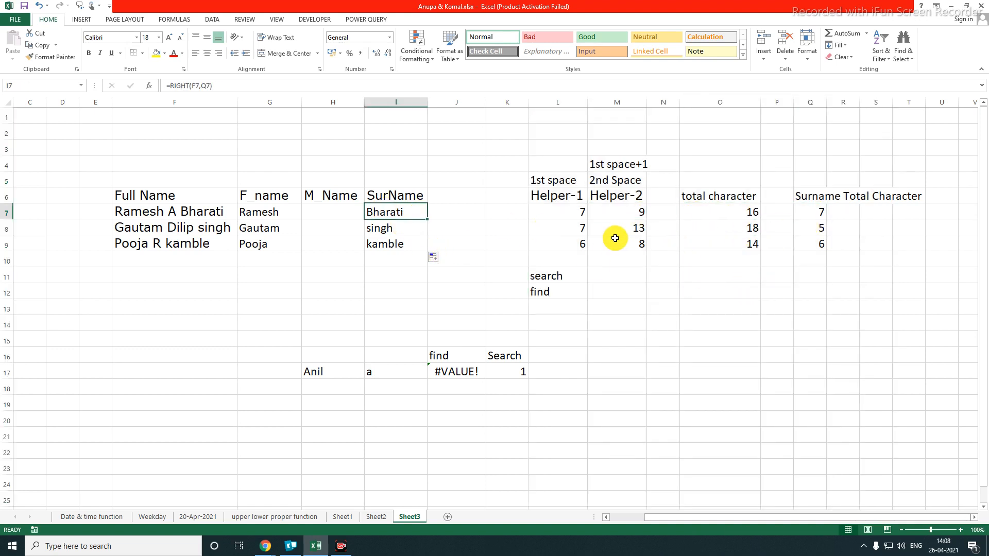
{"action": "left_click", "coordinate": [817, 211]}
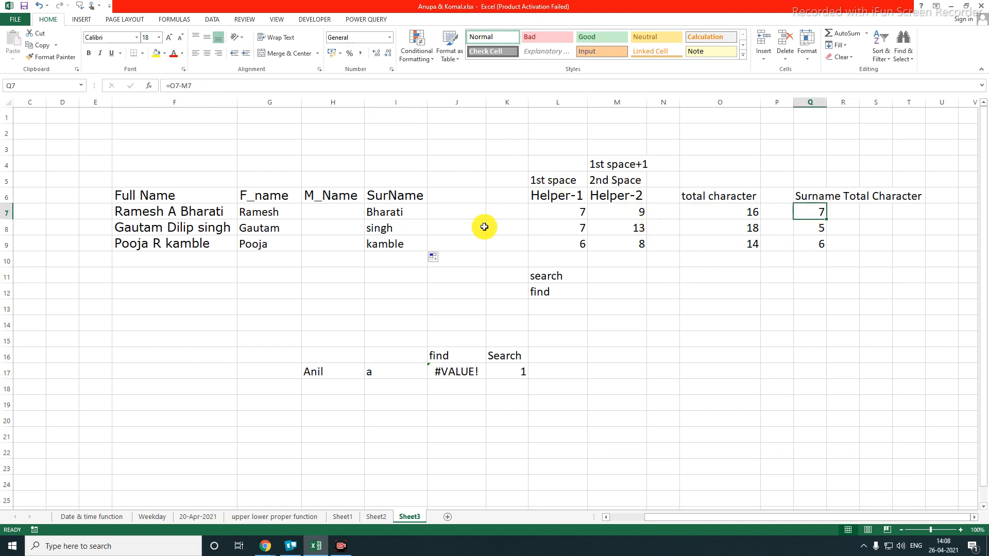
{"action": "double_click", "coordinate": [385, 212]}
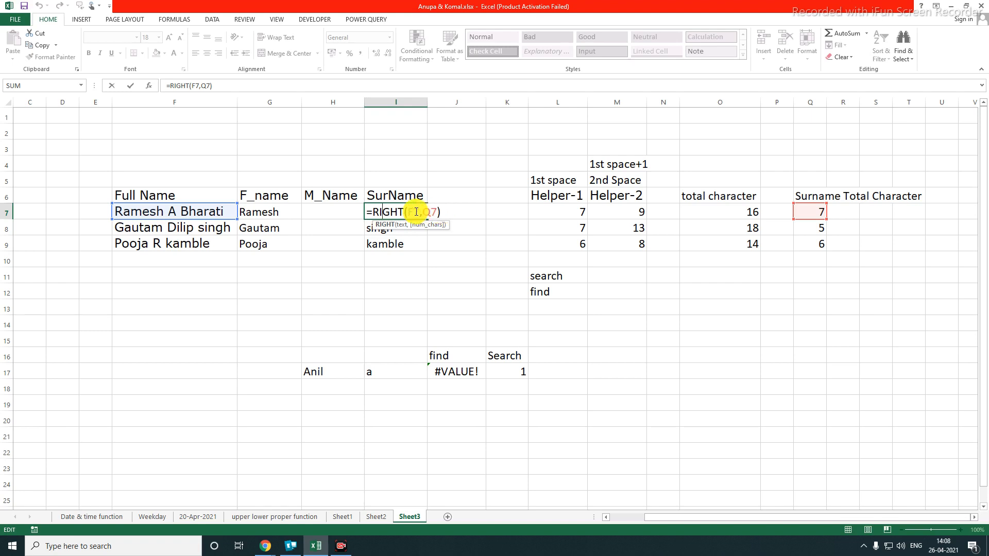
{"action": "left_click_drag", "start_coordinate": [407, 212], "coordinate": [423, 213]}
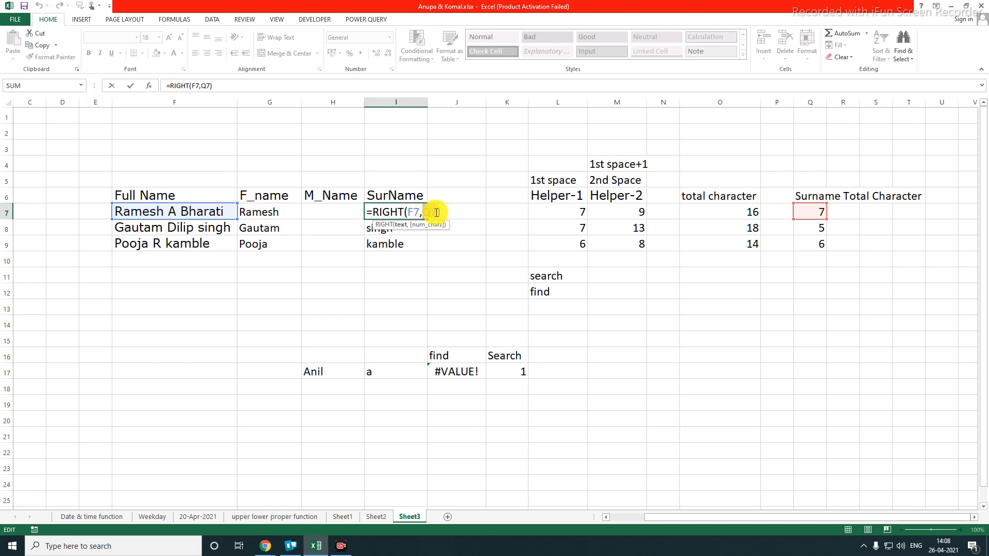
{"action": "key", "text": "Return"}
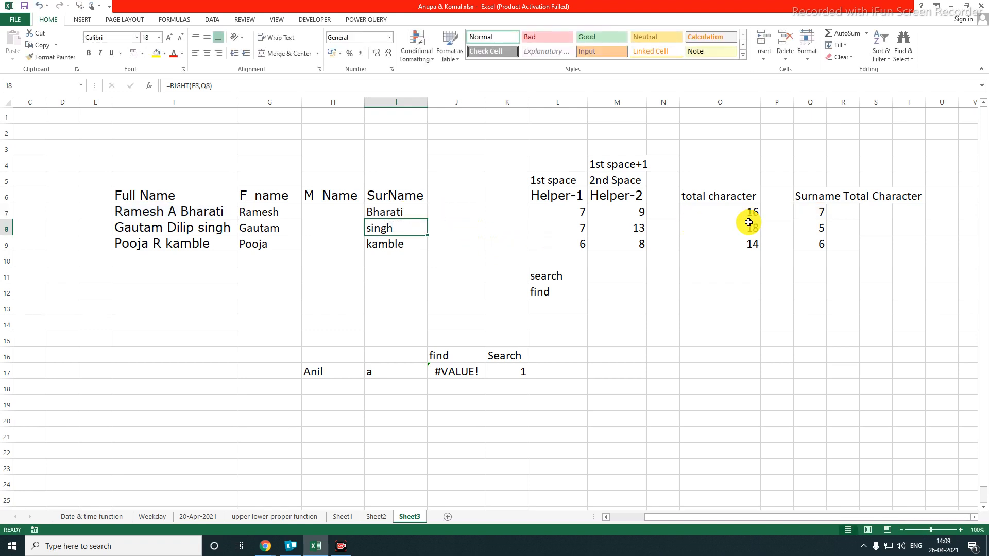
{"action": "left_click", "coordinate": [573, 212]}
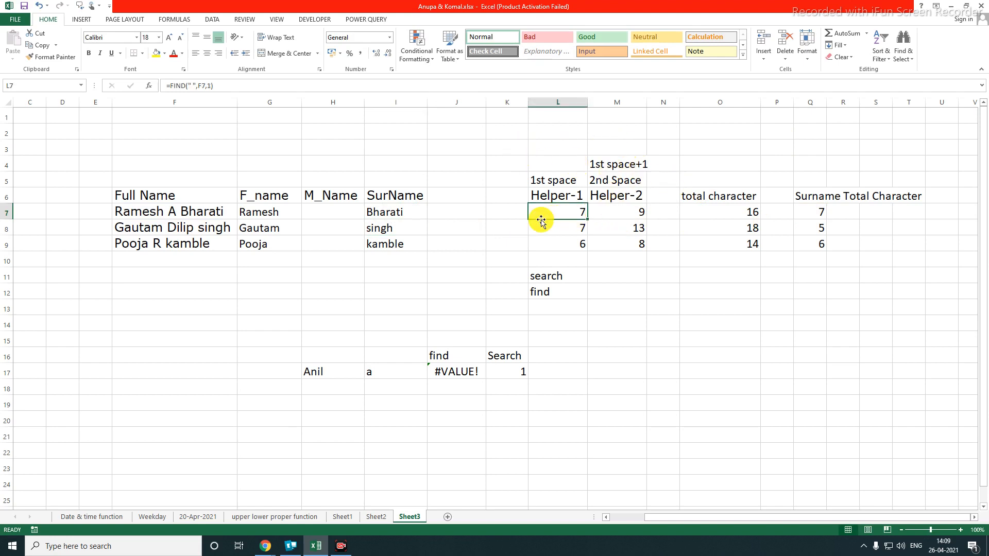
{"action": "double_click", "coordinate": [390, 213]}
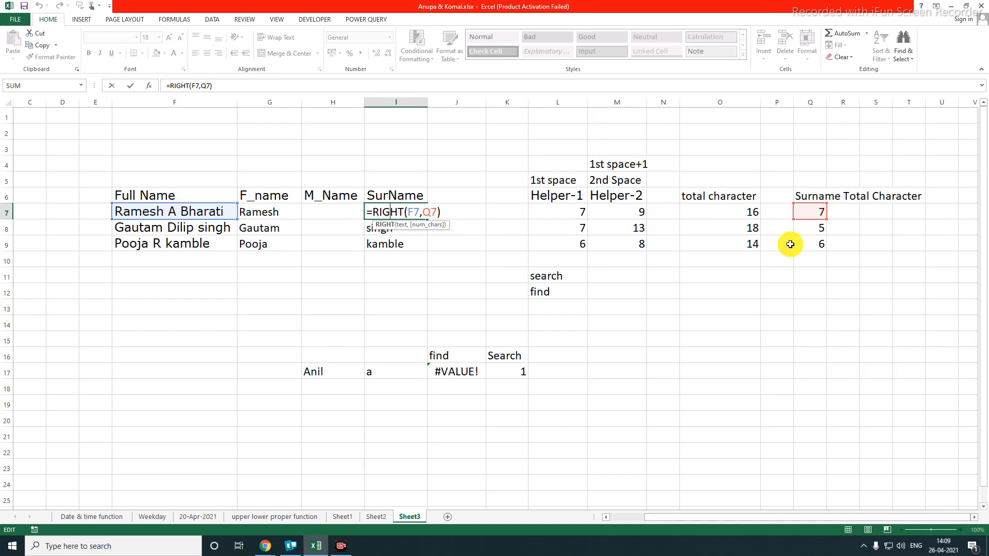
Copy the O7-M7 expression from the Q7 surname-length helper cell
{"action": "key", "text": "ctrl+Return"}
{"action": "left_click", "coordinate": [805, 214]}
{"action": "double_click", "coordinate": [803, 212]}
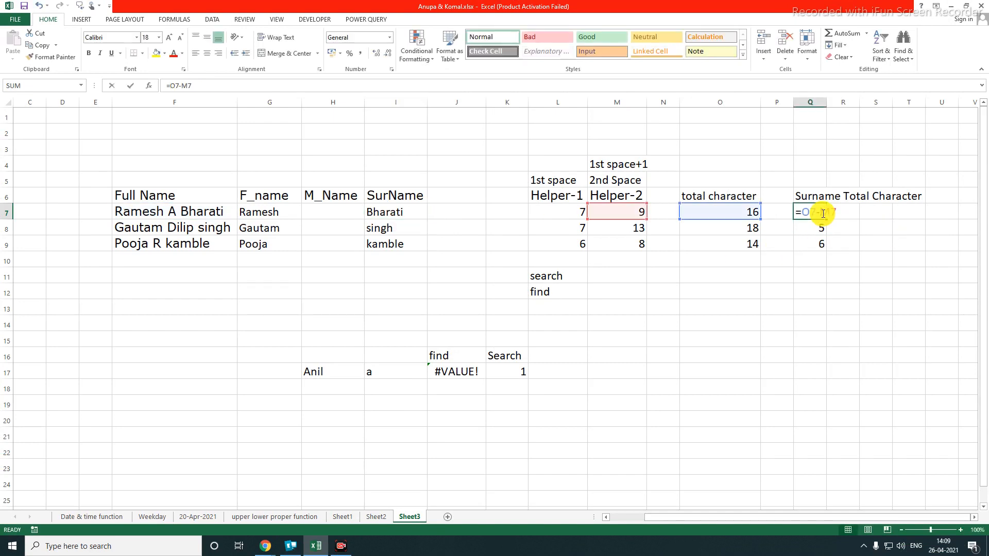
{"action": "left_click_drag", "start_coordinate": [804, 212], "coordinate": [846, 212]}
{"action": "key", "text": "ctrl+c"}
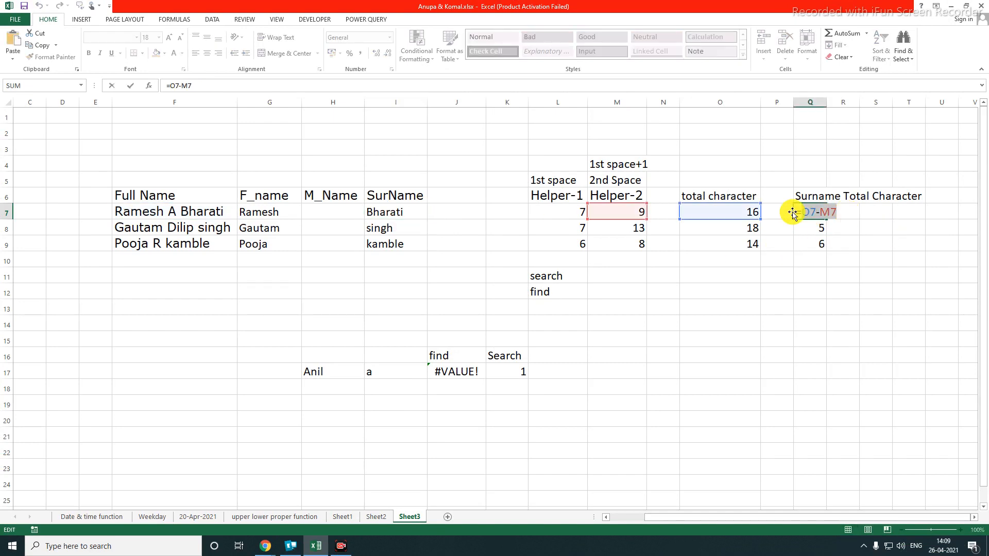
{"action": "key", "text": "Escape"}
Replace Q7 in I7 with (O7-M7), making =RIGHT(F7,(O7-M7)), still returning Bharati
{"action": "double_click", "coordinate": [420, 213]}
{"action": "left_click_drag", "start_coordinate": [422, 212], "coordinate": [443, 213]}
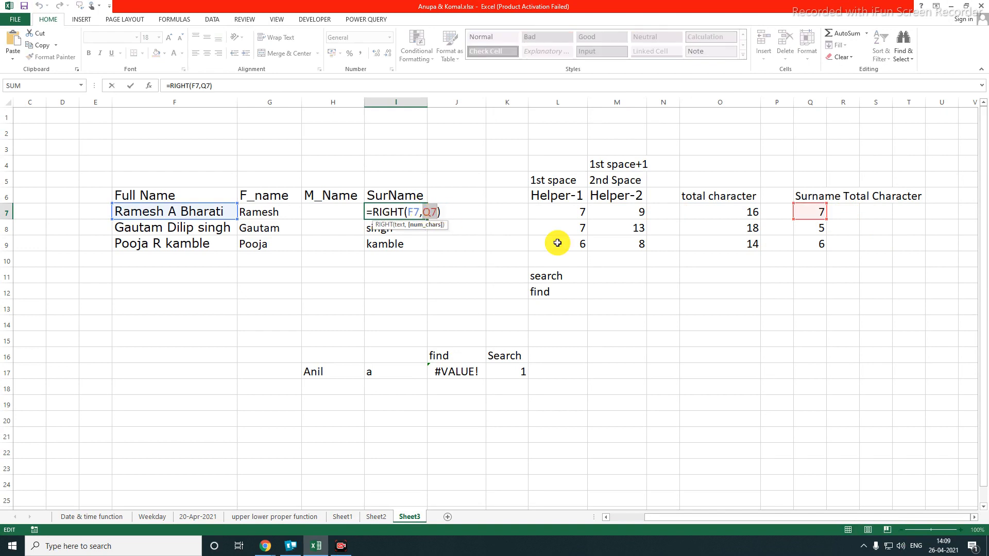
{"action": "type", "text": "(O7-M7"}
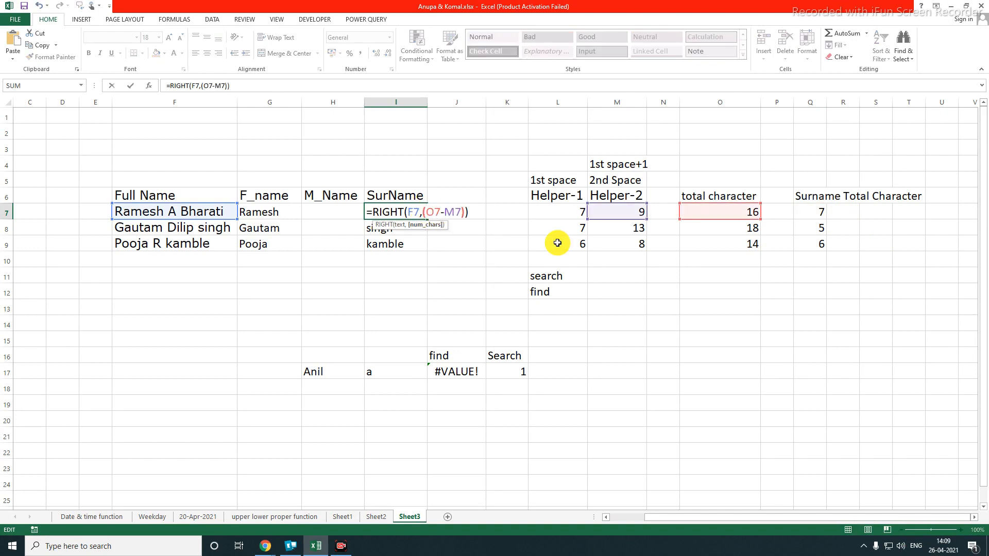
{"action": "key", "text": "Return"}
{"action": "left_click", "coordinate": [408, 214]}
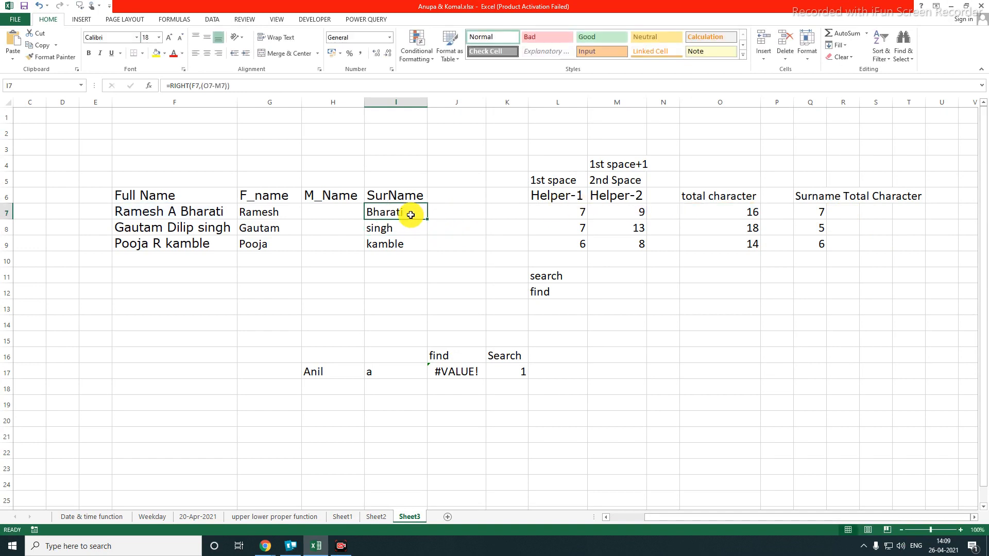
{"action": "double_click", "coordinate": [429, 215]}
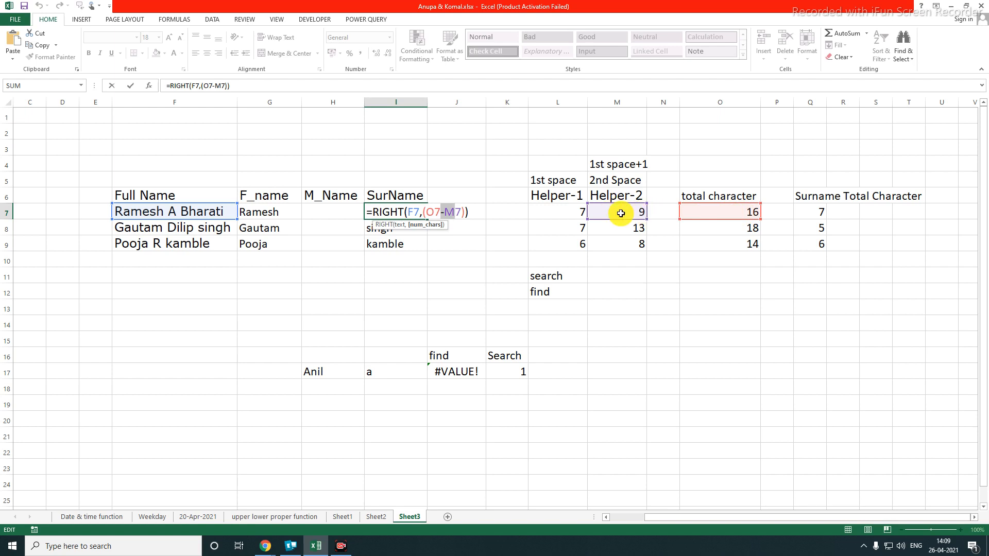
{"action": "key", "text": "ctrl+Return"}
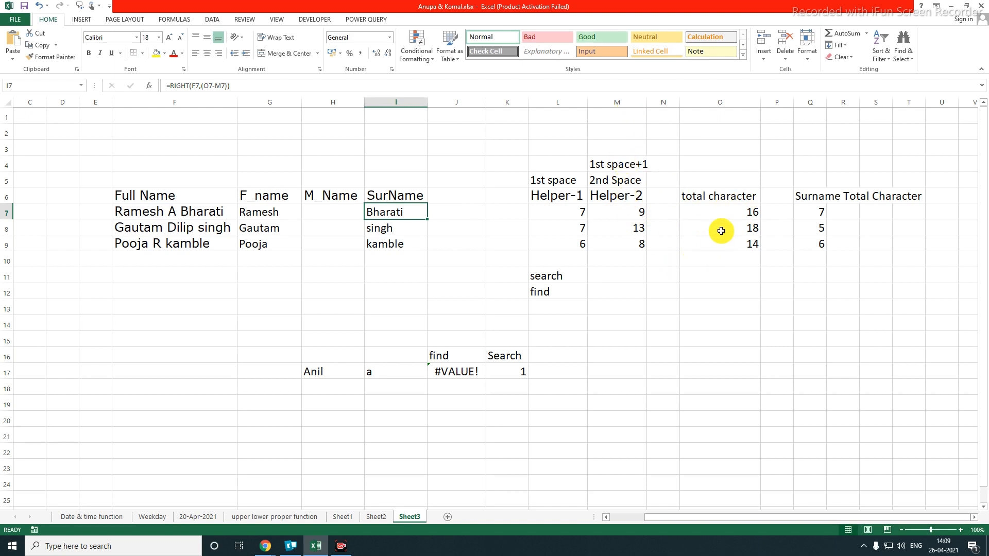
Swap O7 for LEN(F7) in I7, giving =RIGHT(F7,((LEN(F7))-M7)) that still returns Bharati
{"action": "left_click", "coordinate": [691, 211]}
{"action": "type", "text": "=LEN(F7)"}
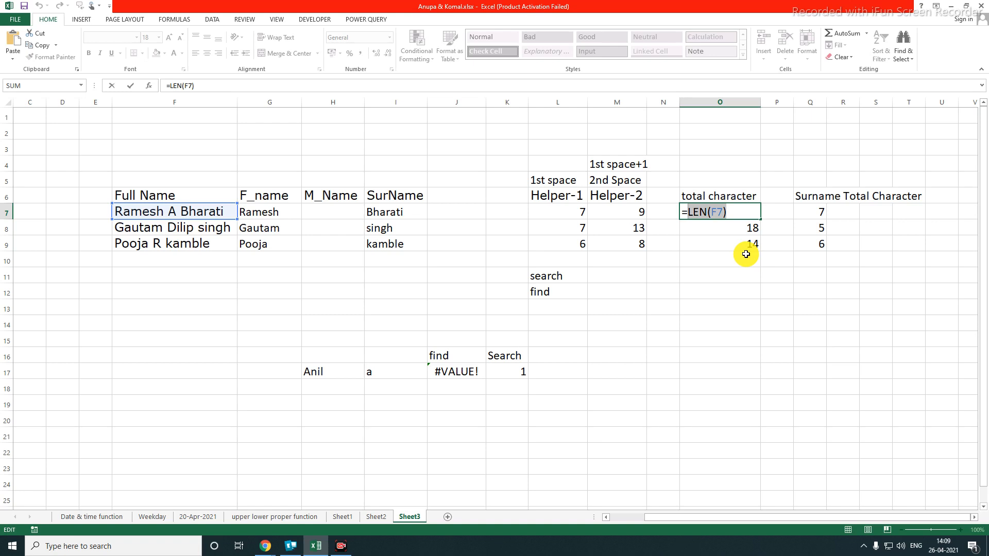
{"action": "key", "text": "Escape"}
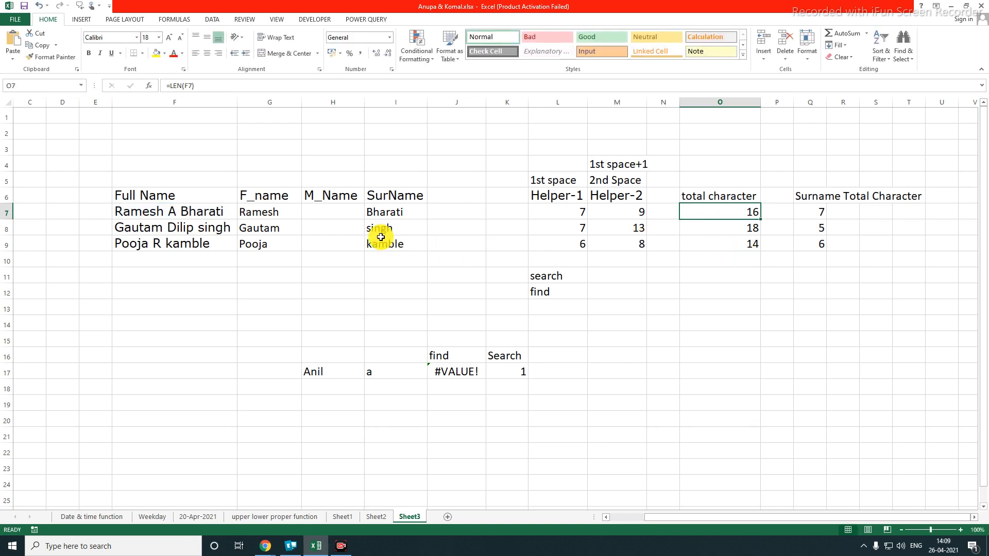
{"action": "double_click", "coordinate": [403, 215]}
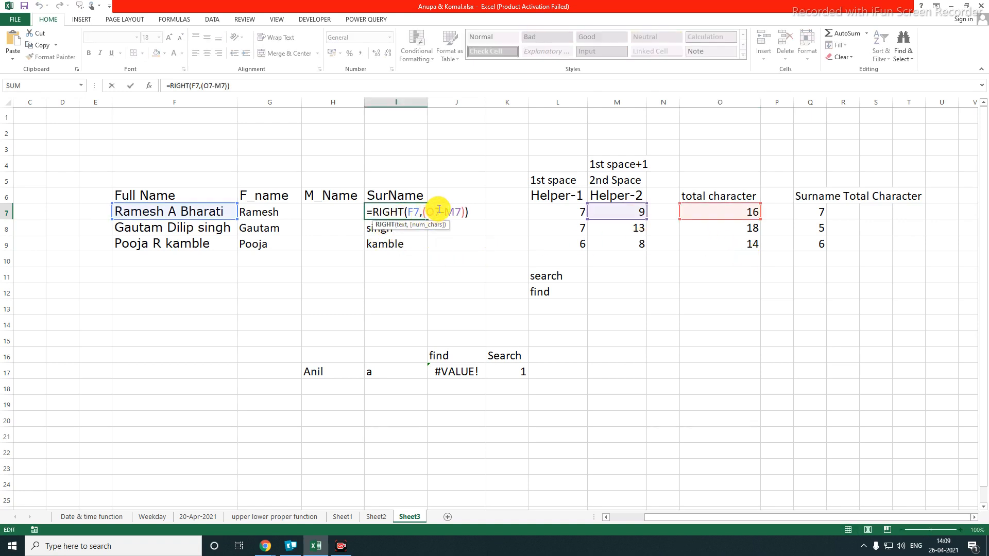
{"action": "left_click", "coordinate": [439, 212]}
{"action": "key", "text": "BackSpace"}
{"action": "key", "text": "BackSpace"}
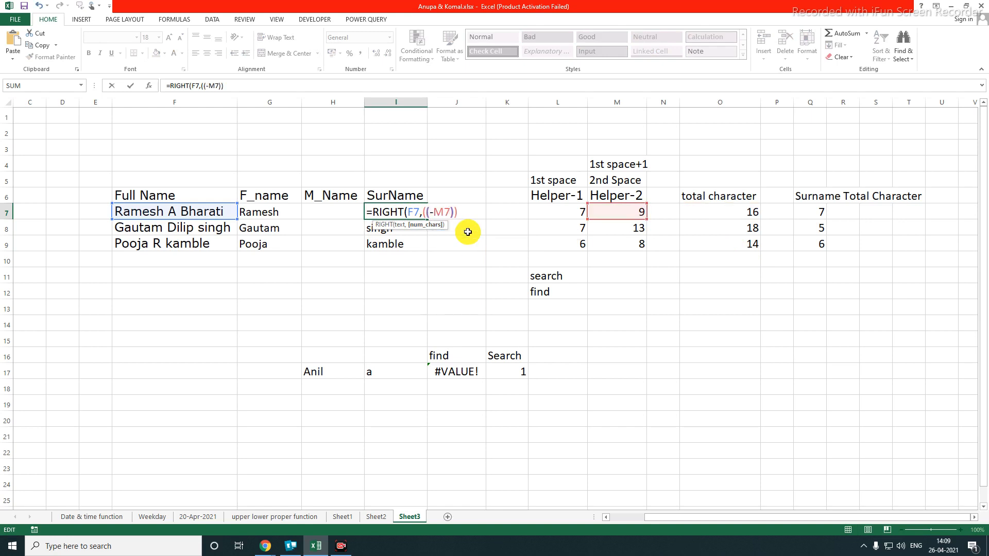
{"action": "type", "text": "LEN(F7)"}
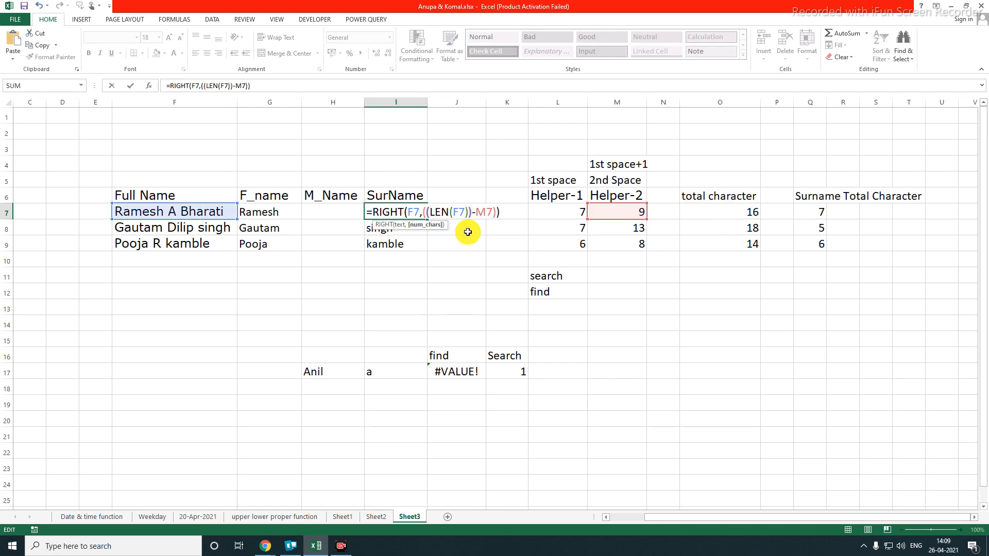
{"action": "key", "text": "Return"}
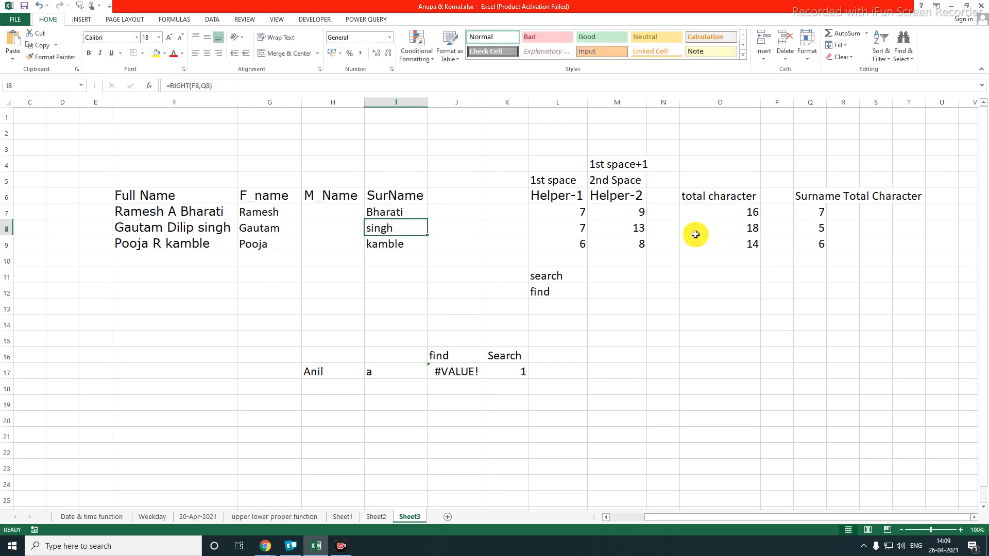
{"action": "left_click", "coordinate": [379, 213]}
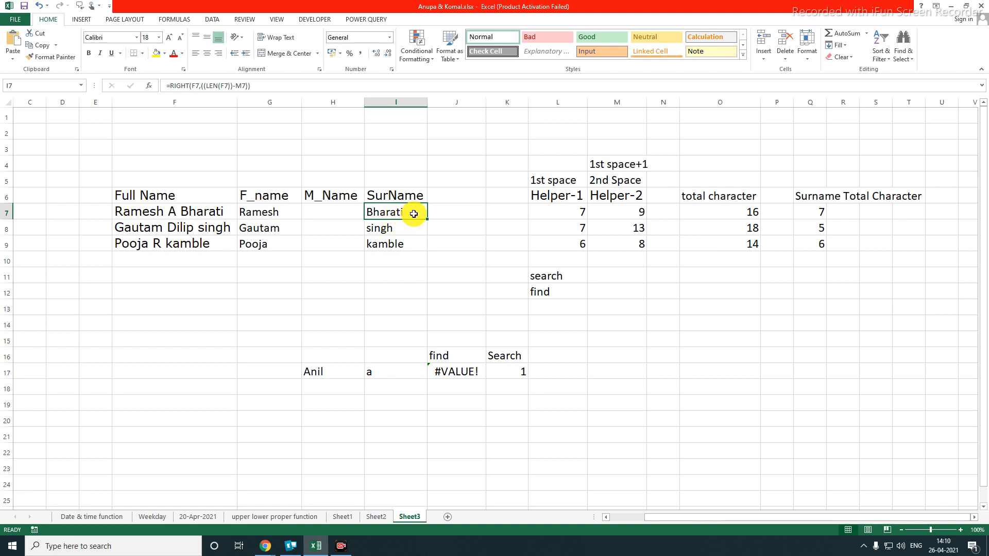
Replace the M7 reference in I7's surname formula with M7's FIND expression
{"action": "double_click", "coordinate": [414, 213]}
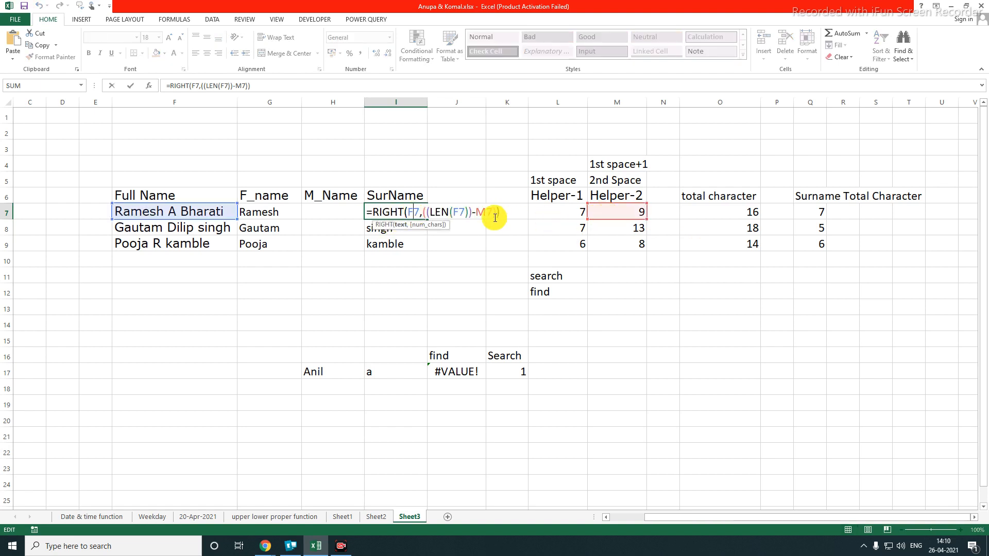
{"action": "key", "text": "Escape"}
{"action": "left_click", "coordinate": [614, 214]}
{"action": "double_click", "coordinate": [602, 214]}
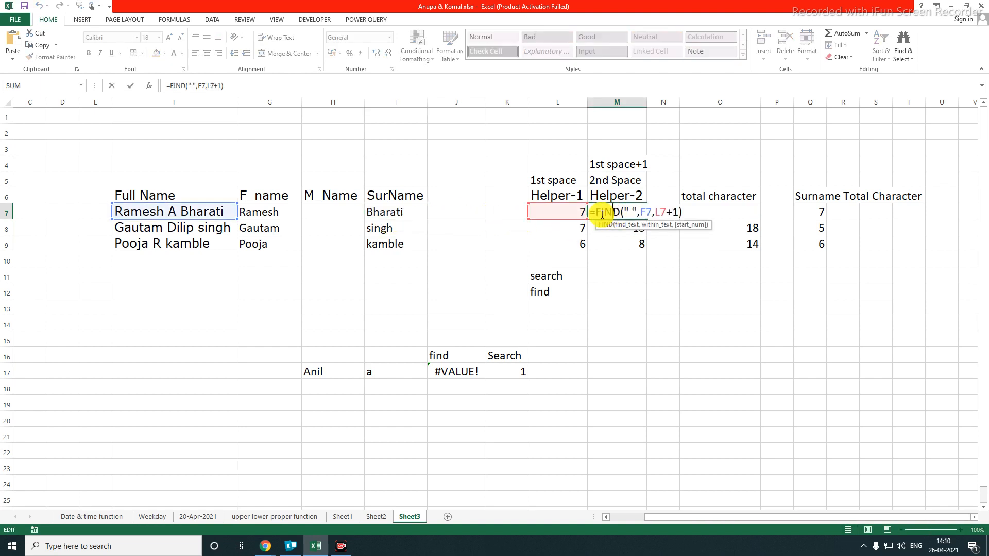
{"action": "left_click_drag", "start_coordinate": [597, 212], "coordinate": [687, 213]}
{"action": "key", "text": "ctrl+c"}
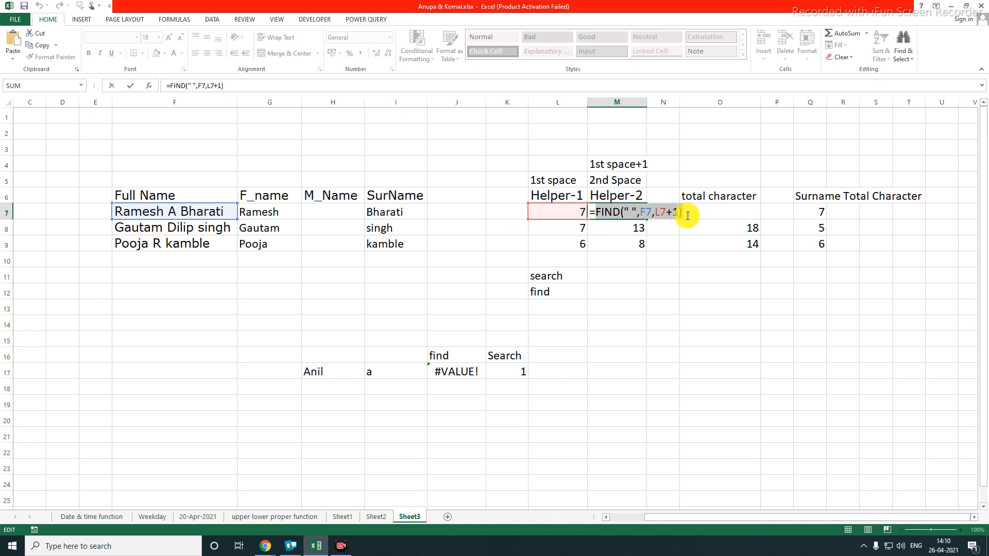
{"action": "key", "text": "Escape"}
{"action": "double_click", "coordinate": [393, 214]}
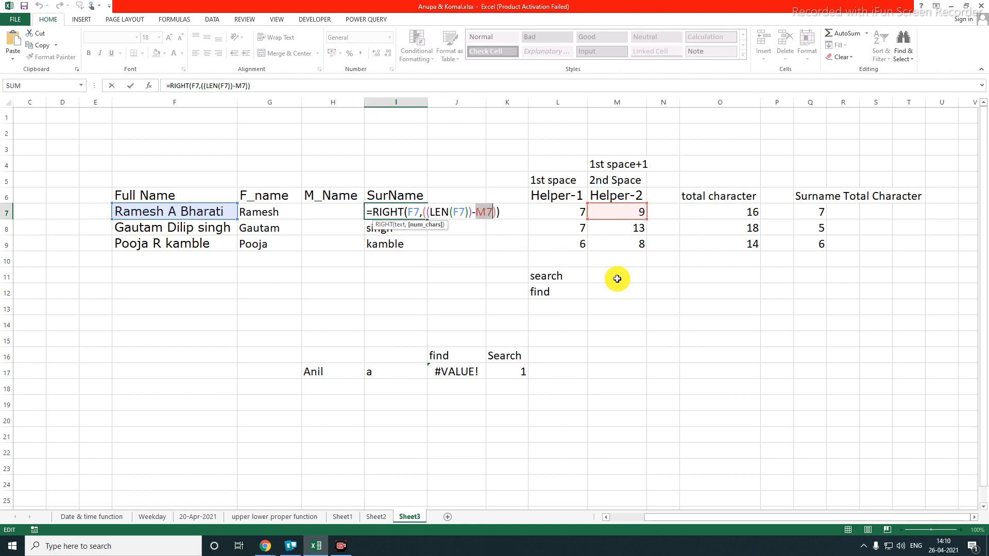
{"action": "type", "text": "("}
{"action": "key", "text": "ctrl+v"}
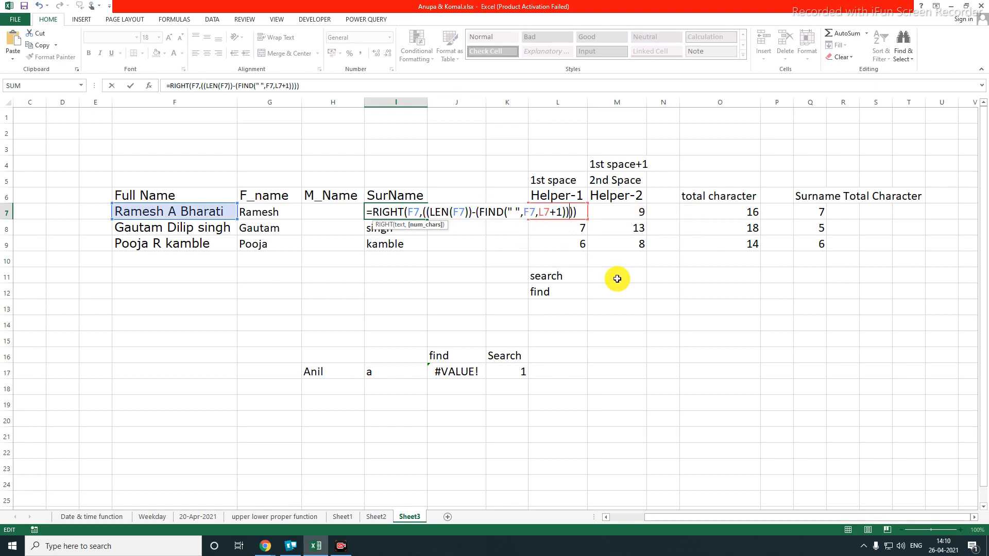
{"action": "key", "text": "Return"}
{"action": "left_click", "coordinate": [405, 216]}
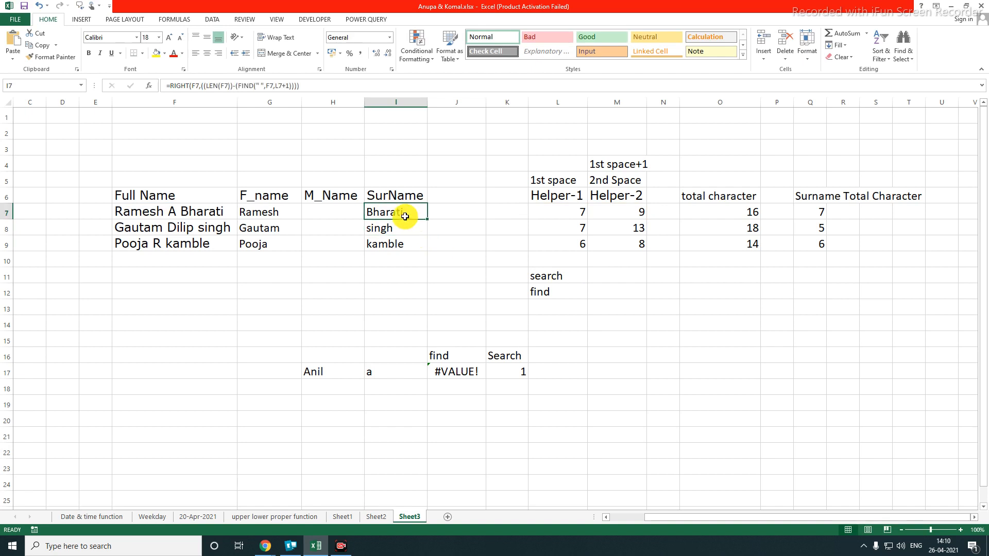
{"action": "double_click", "coordinate": [406, 216]}
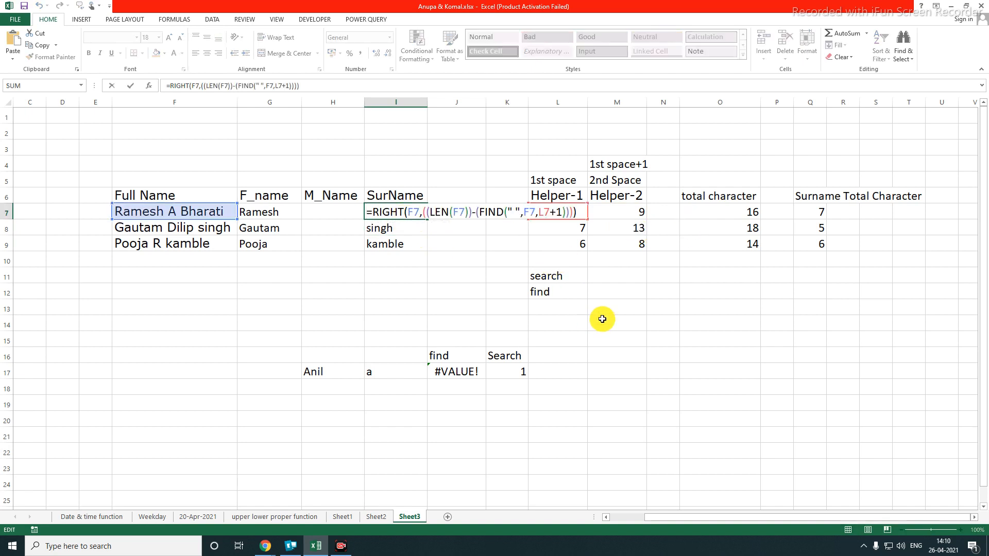
{"action": "key", "text": "Return"}
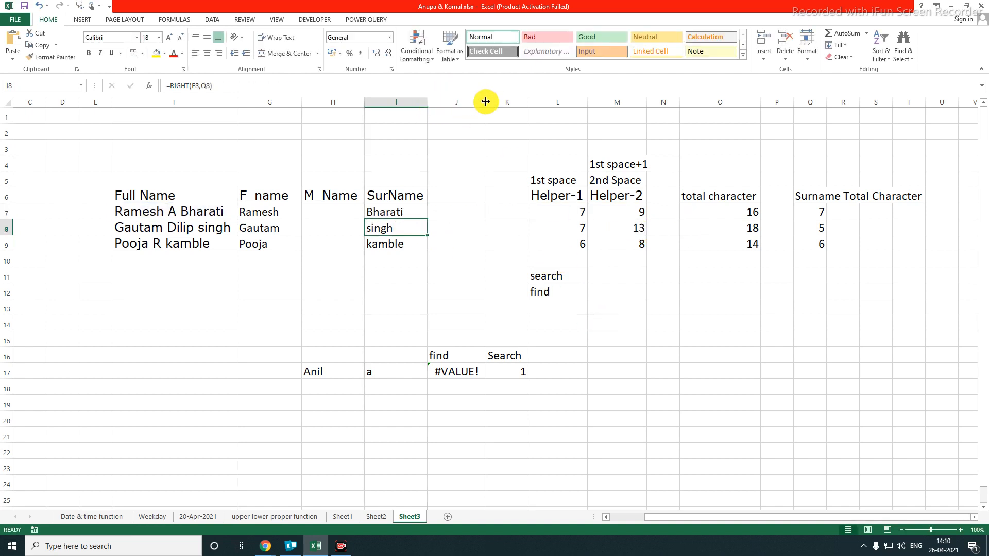
Widen column J, briefly opening and cancelling Format Cells
{"action": "left_click_drag", "start_coordinate": [484, 103], "coordinate": [592, 147]}
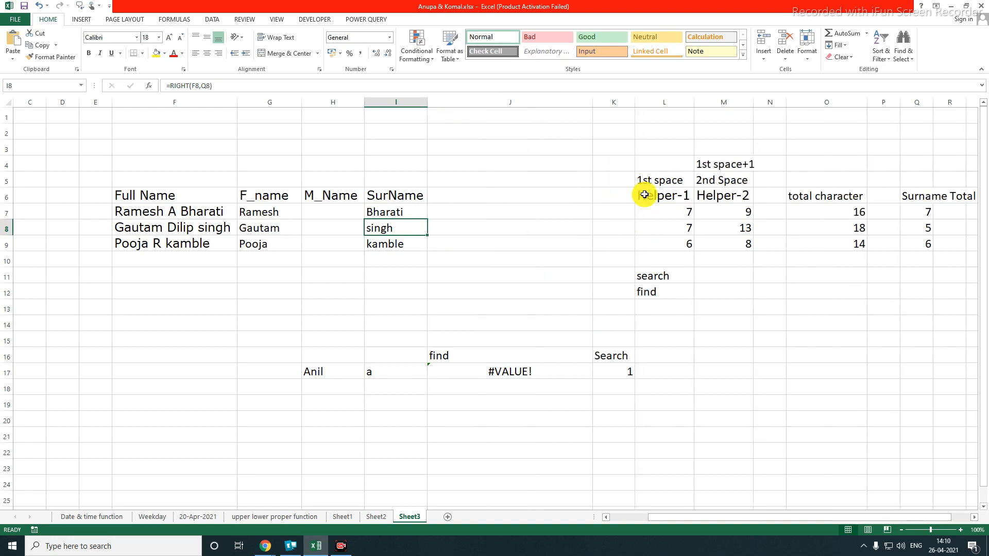
{"action": "double_click", "coordinate": [385, 211]}
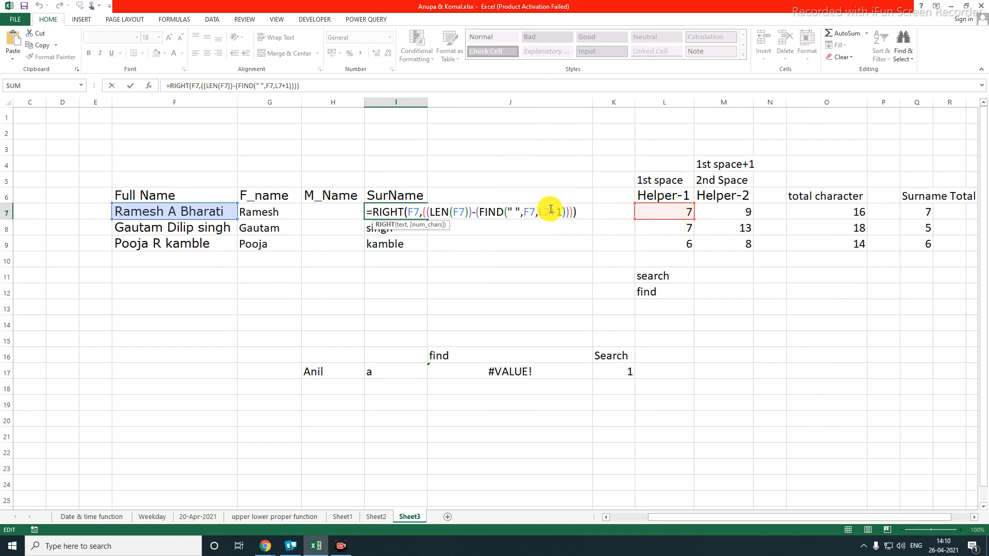
{"action": "key", "text": "ctrl+1"}
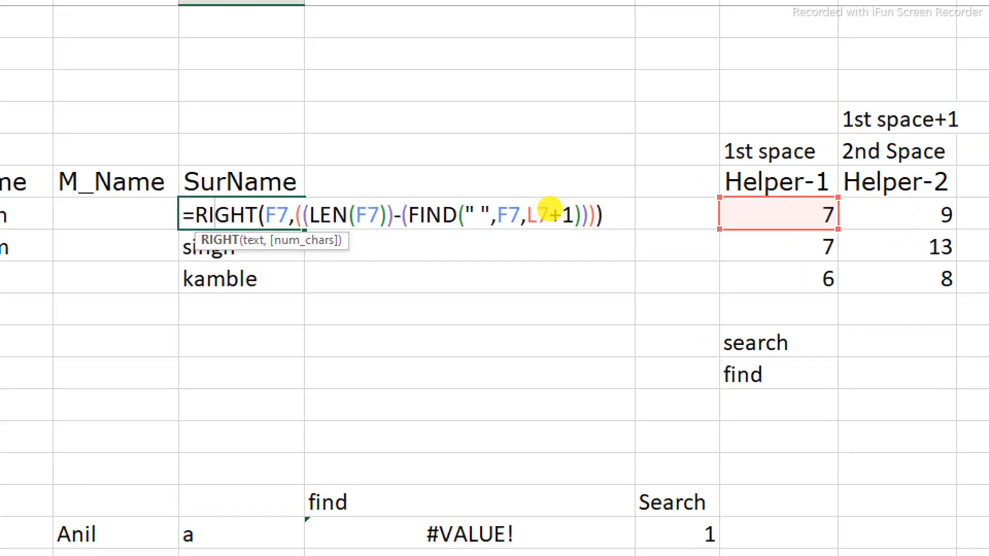
{"action": "left_click", "coordinate": [549, 208]}
{"action": "left_click_drag", "start_coordinate": [516, 196], "coordinate": [554, 239]}
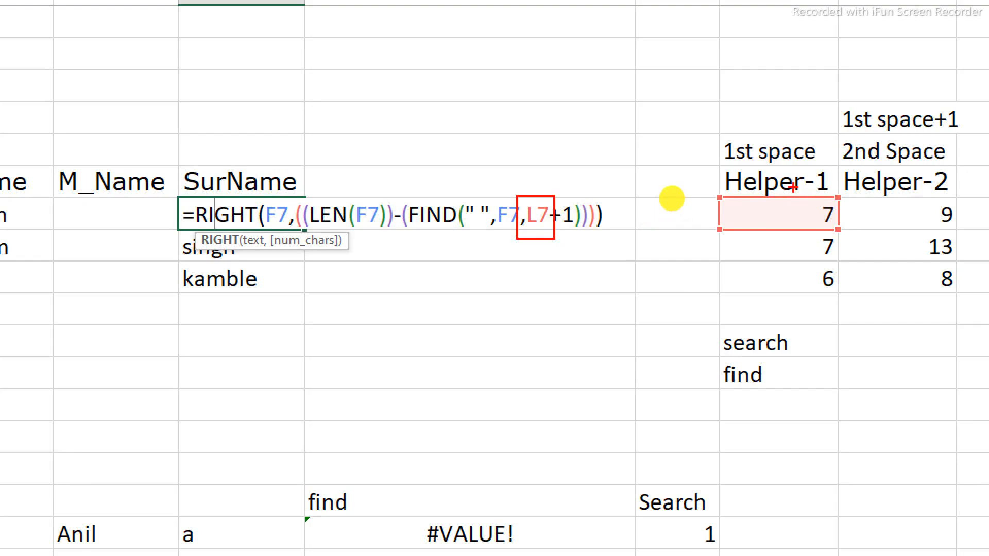
{"action": "key", "text": "Escape"}
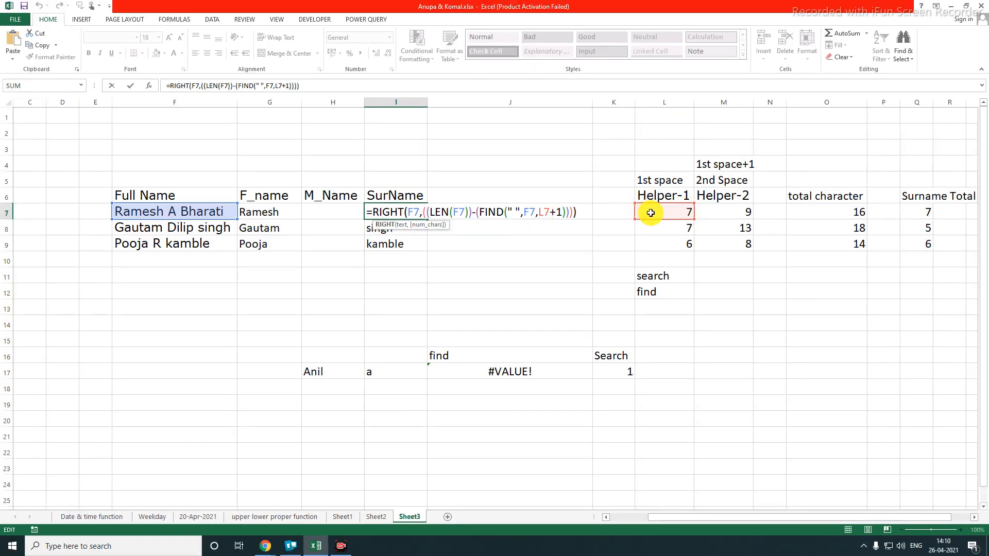
{"action": "key", "text": "Escape"}
Replace L7 with L7's first-space FIND, then fill down to I9: Bharati, singh, kamble
{"action": "left_click", "coordinate": [651, 213]}
{"action": "double_click", "coordinate": [649, 215]}
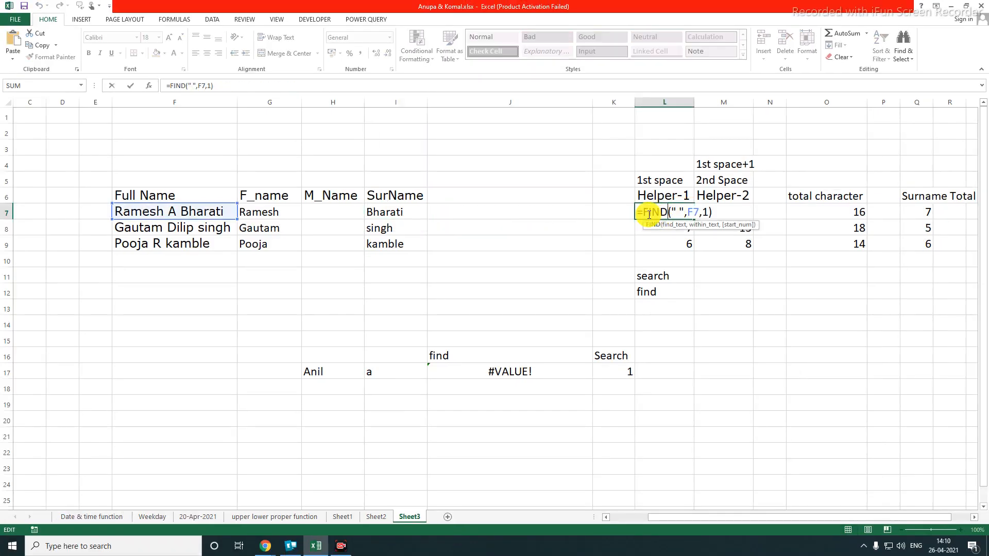
{"action": "left_click_drag", "start_coordinate": [644, 211], "coordinate": [722, 214]}
{"action": "key", "text": "Escape"}
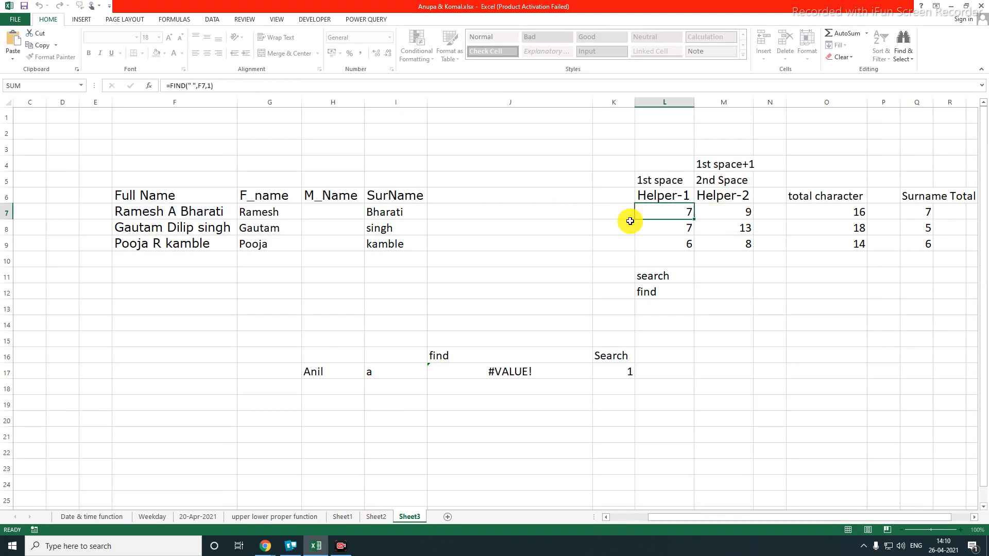
{"action": "double_click", "coordinate": [389, 211]}
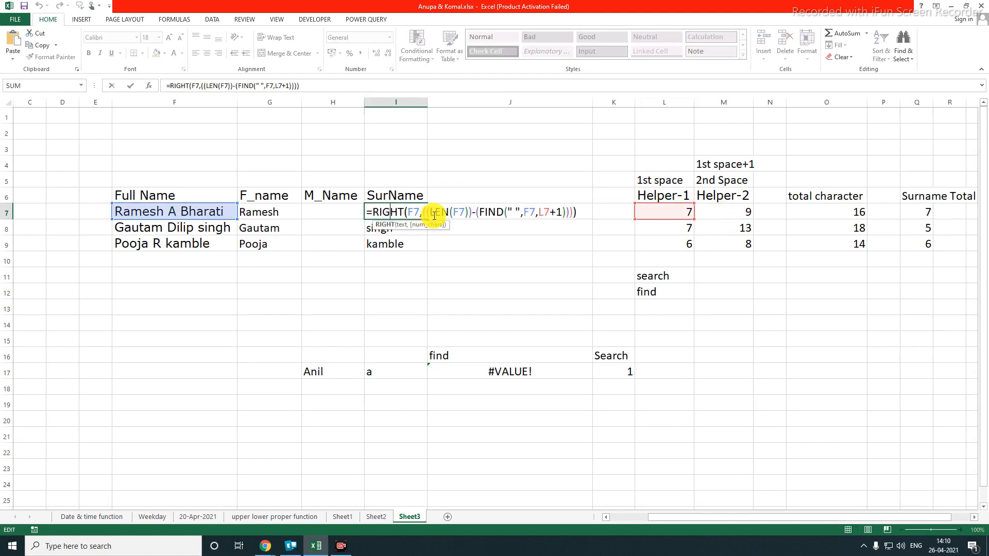
{"action": "double_click", "coordinate": [545, 212]}
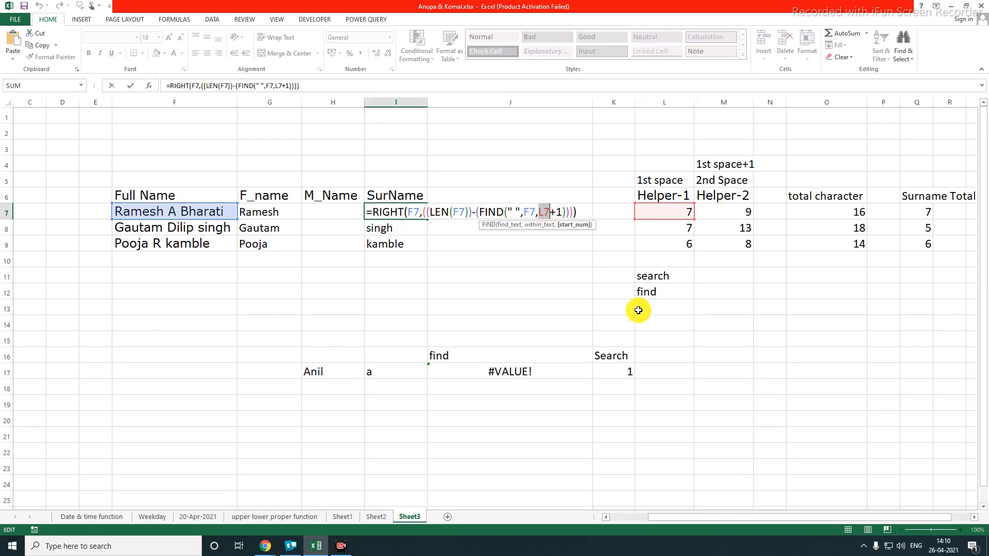
{"action": "type", "text": "(FIND(\" \",F7,1)"}
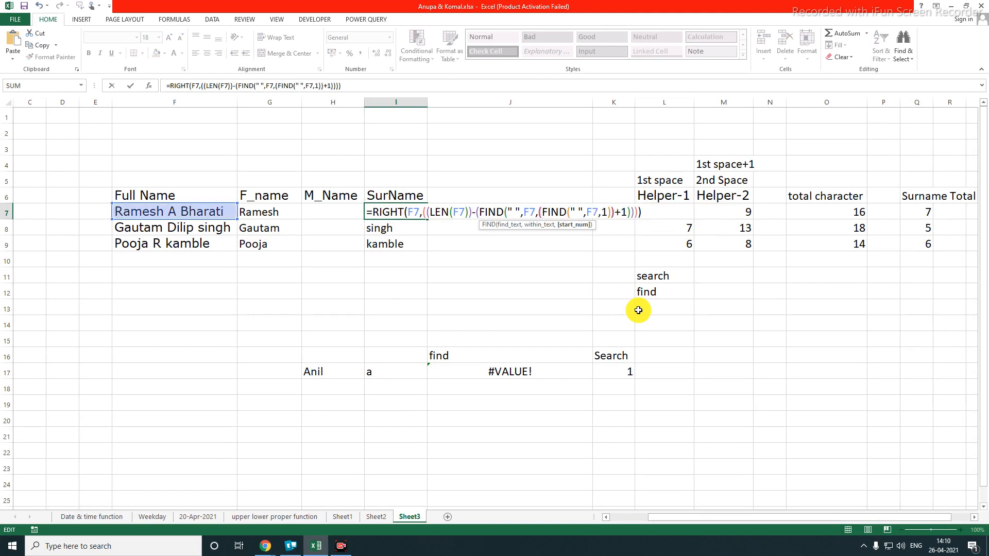
{"action": "key", "text": "Return"}
{"action": "left_click", "coordinate": [397, 212]}
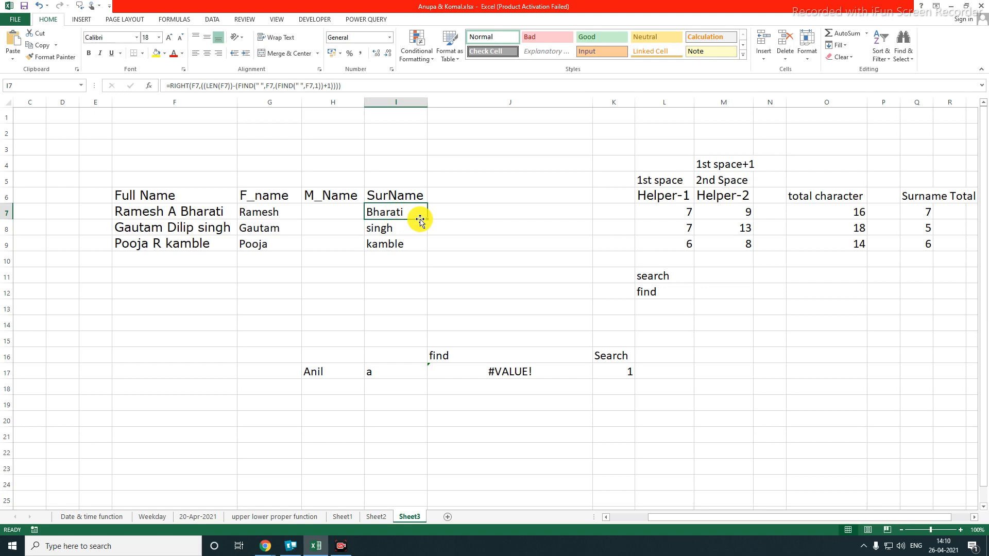
{"action": "left_click_drag", "start_coordinate": [426, 219], "coordinate": [430, 250]}
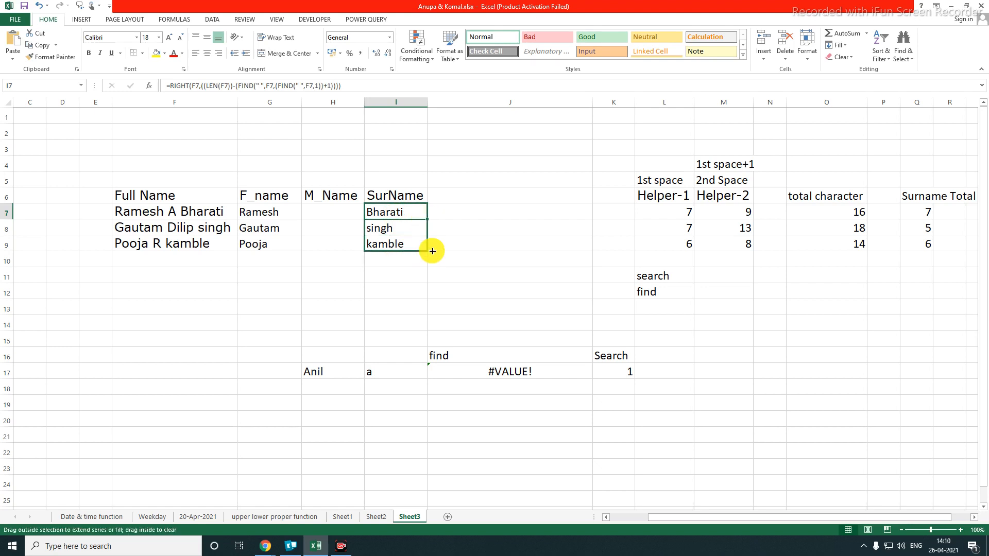
{"action": "left_click", "coordinate": [509, 288]}
{"action": "double_click", "coordinate": [397, 212]}
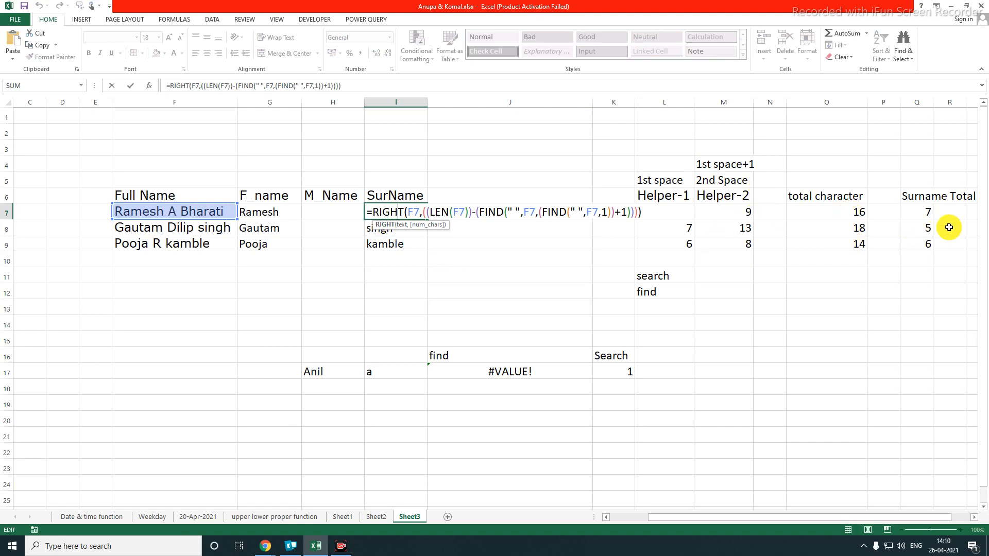
{"action": "key", "text": "Escape"}
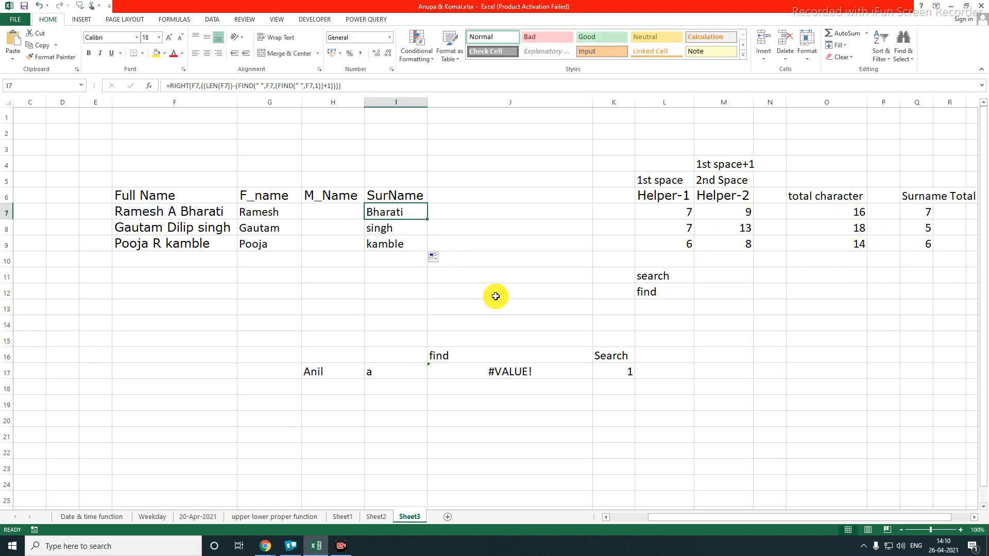
{"action": "left_click", "coordinate": [284, 249]}
{"action": "left_click_drag", "start_coordinate": [324, 212], "coordinate": [325, 243]}
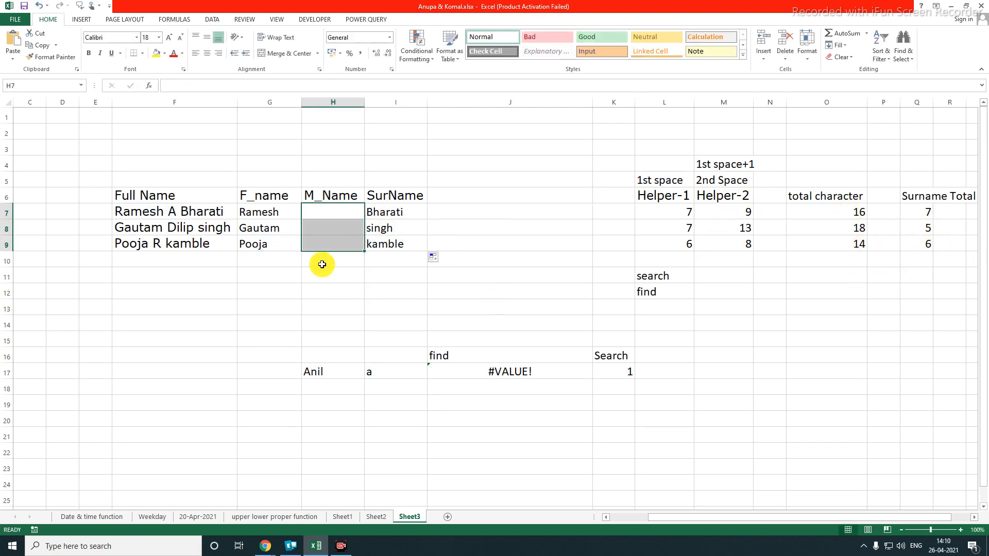
{"action": "left_click", "coordinate": [365, 291]}
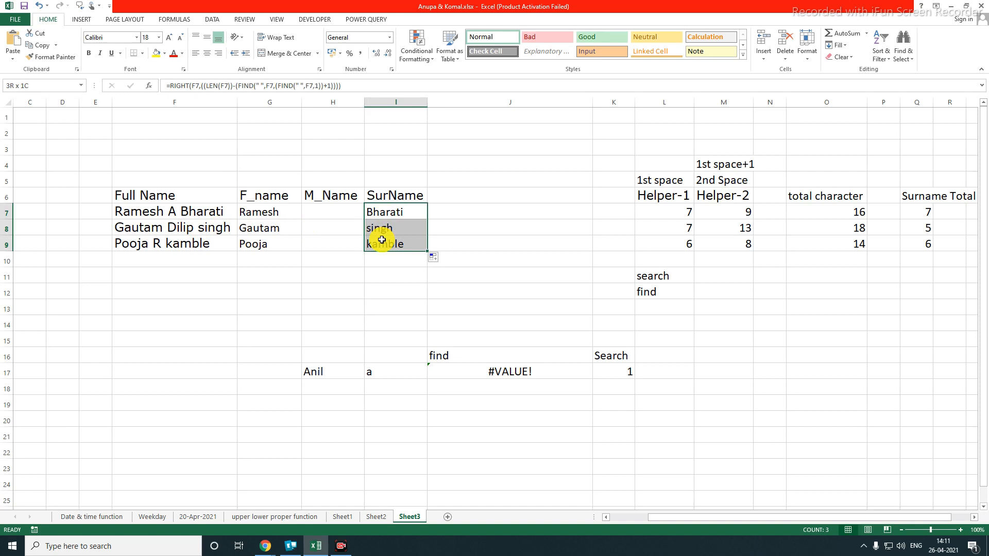
{"action": "left_click", "coordinate": [381, 215]}
{"action": "left_click", "coordinate": [249, 215]}
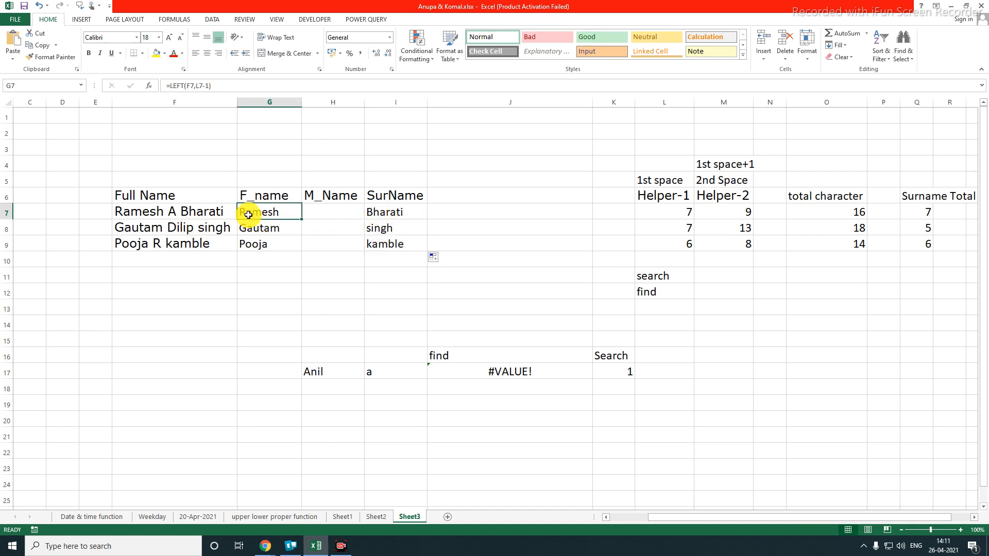
{"action": "left_click_drag", "start_coordinate": [249, 215], "coordinate": [259, 236]}
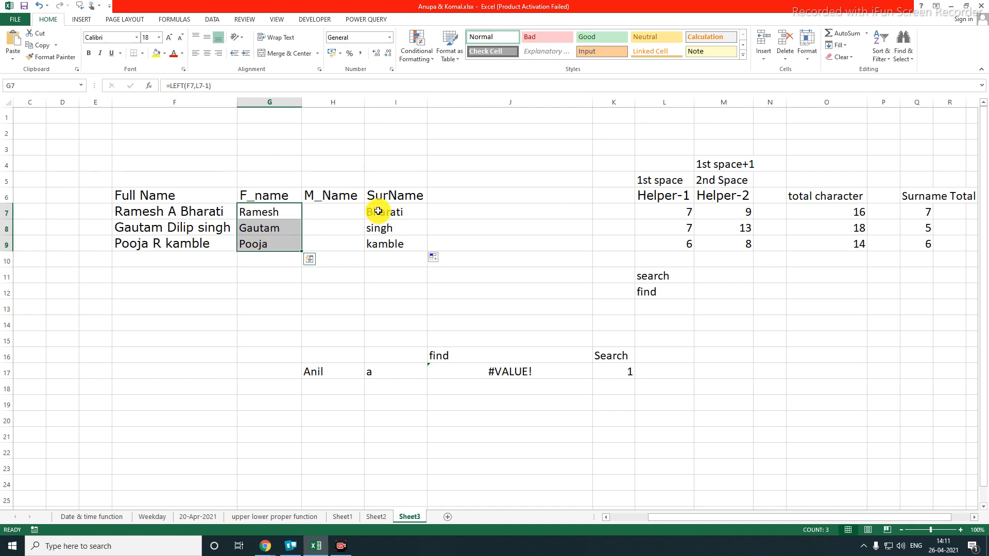
{"action": "left_click", "coordinate": [486, 263]}
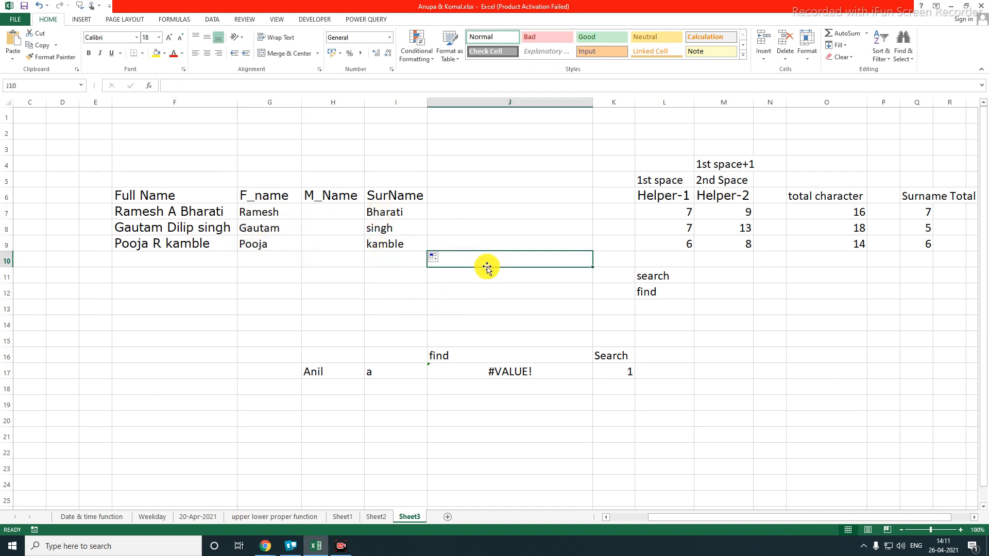
{"action": "left_click", "coordinate": [599, 213]}
{"action": "key", "text": "Right"}
{"action": "key", "text": "Right"}
{"action": "key", "text": "Right"}
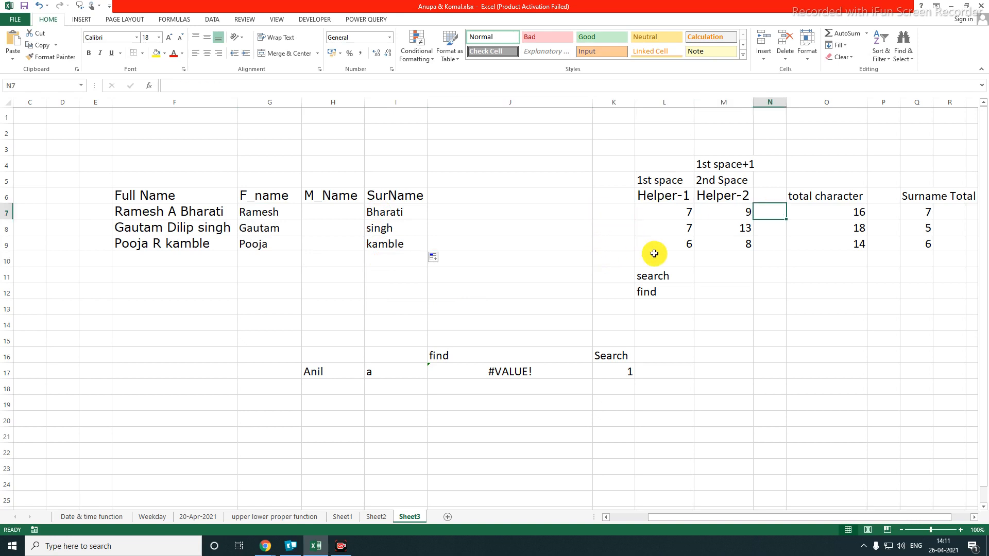
{"action": "key", "text": "Left"}
{"action": "key", "text": "Left"}
{"action": "key", "text": "Left"}
{"action": "key", "text": "Up"}
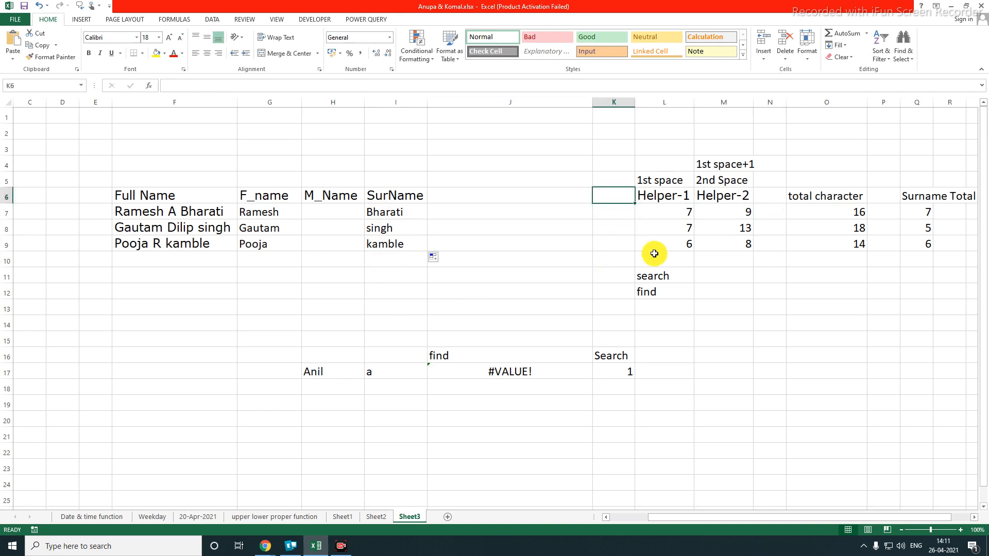
{"action": "key", "text": "Down"}
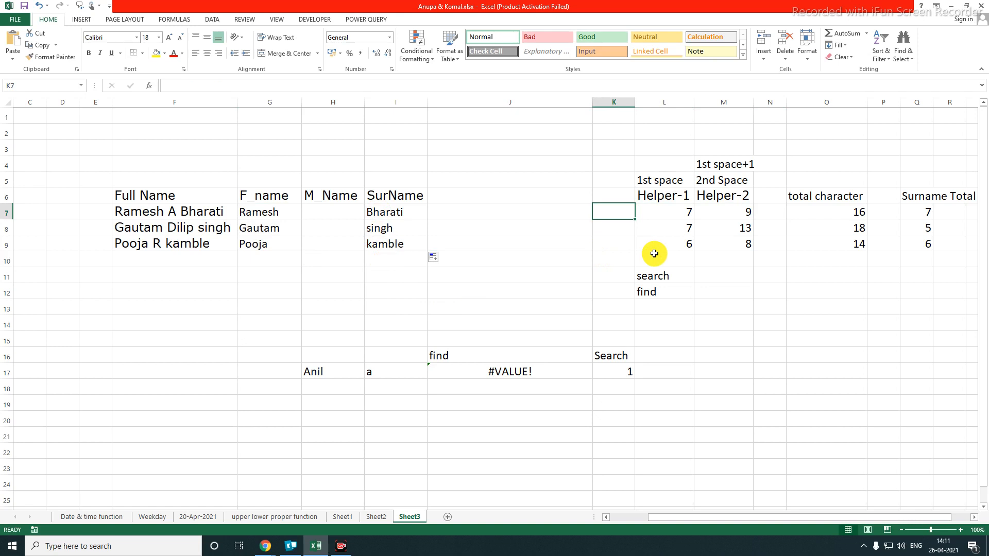
{"action": "key", "text": "Left"}
{"action": "key", "text": "Left"}
{"action": "key", "text": "Left"}
{"action": "key", "text": "Left"}
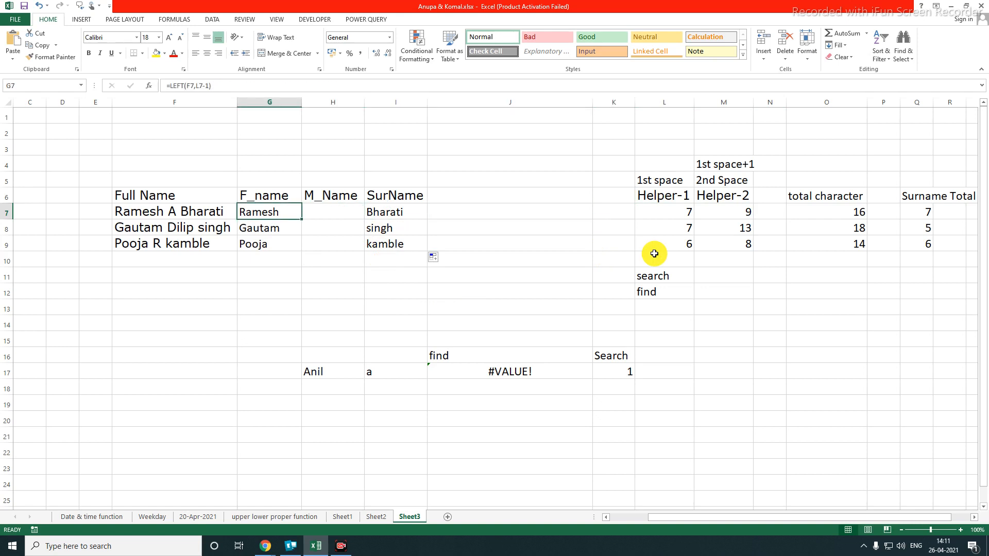
Enter =LEN(G7) in G13 to get the first-name length 6
{"action": "key", "text": "Down"}
{"action": "key", "text": "Down"}
{"action": "key", "text": "Down"}
{"action": "key", "text": "Down"}
{"action": "key", "text": "Down"}
{"action": "key", "text": "Down"}
{"action": "type", "text": "=len"}
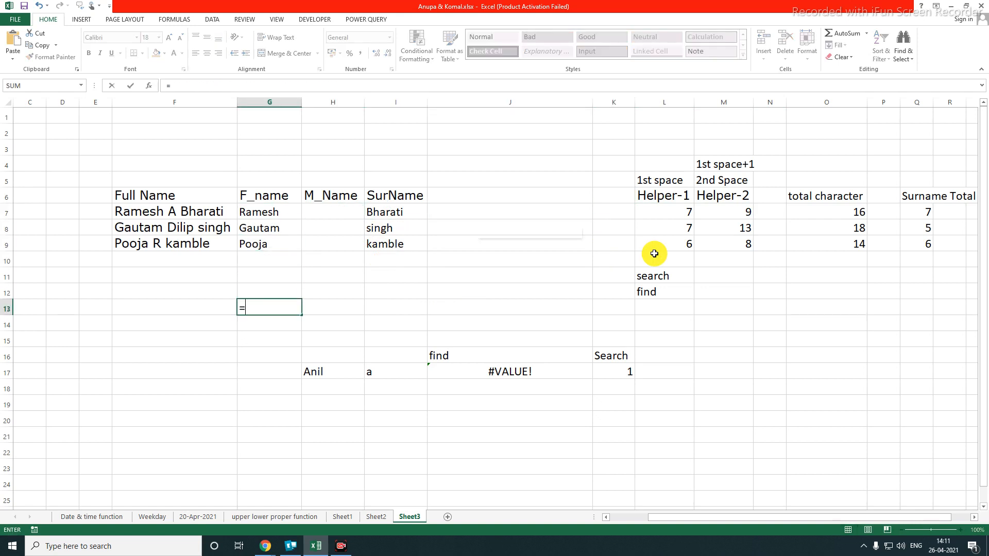
{"action": "key", "text": "Tab"}
{"action": "key", "text": "Up"}
{"action": "key", "text": "Up"}
{"action": "key", "text": "Up"}
{"action": "key", "text": "Up"}
{"action": "key", "text": "Up"}
{"action": "key", "text": "Up"}
{"action": "key", "text": "Up"}
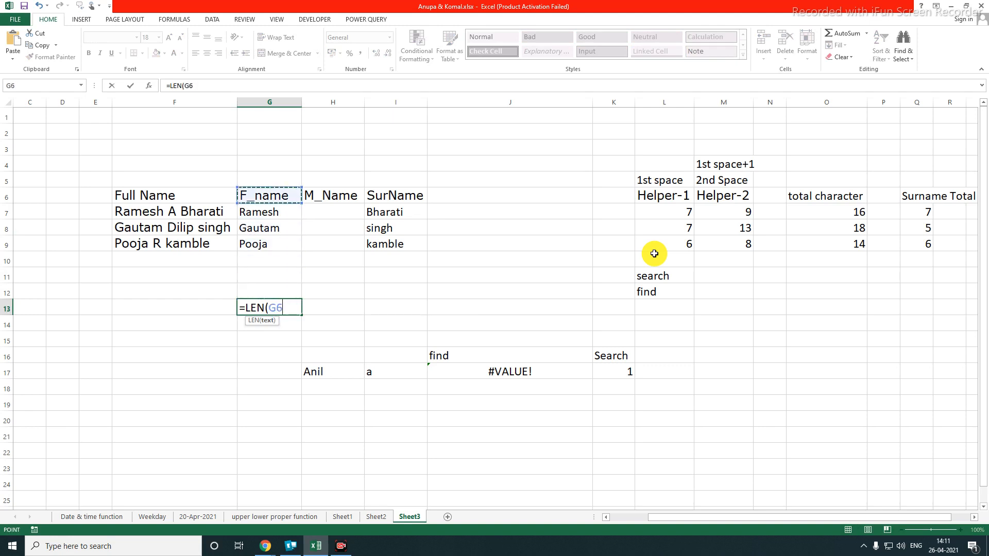
{"action": "key", "text": "Down"}
{"action": "key", "text": "Return"}
{"action": "key", "text": "Right"}
{"action": "key", "text": "Up"}
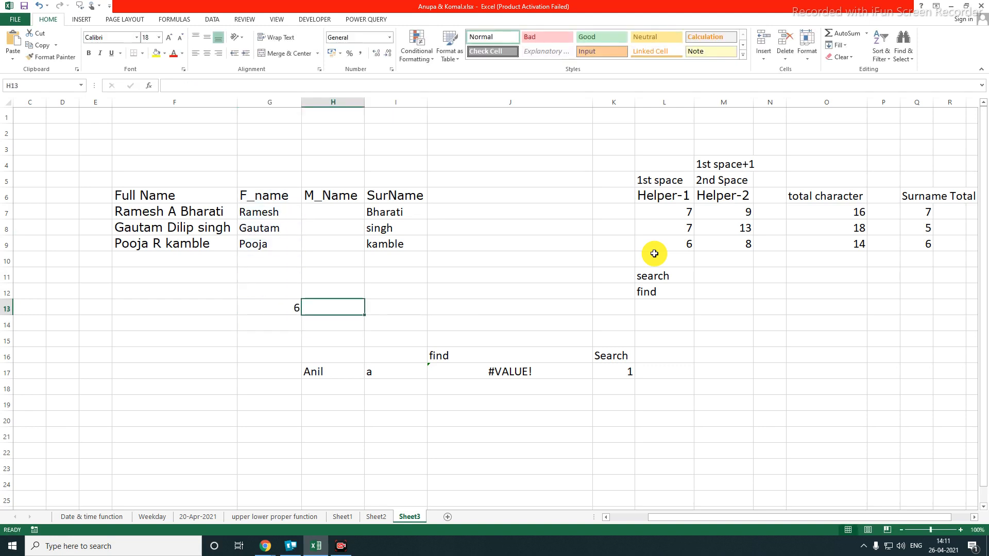
Enter =LEN(I7) in I13 to get the surname length 7
{"action": "key", "text": "Right"}
{"action": "type", "text": "=len"}
{"action": "key", "text": "Tab"}
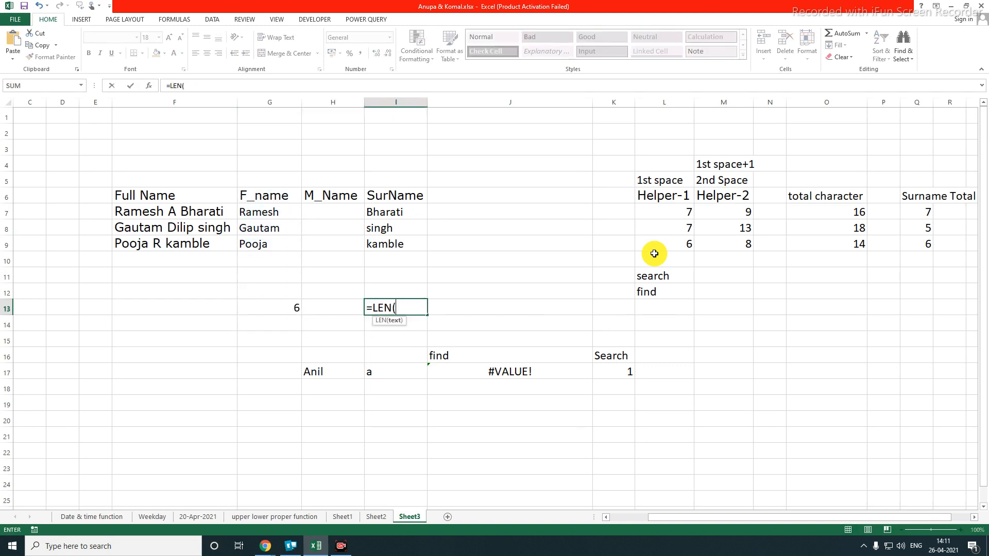
{"action": "key", "text": "Up"}
{"action": "key", "text": "Up"}
{"action": "key", "text": "Up"}
{"action": "key", "text": "Up"}
{"action": "key", "text": "Up"}
{"action": "key", "text": "Up"}
{"action": "type", "text": ")"}
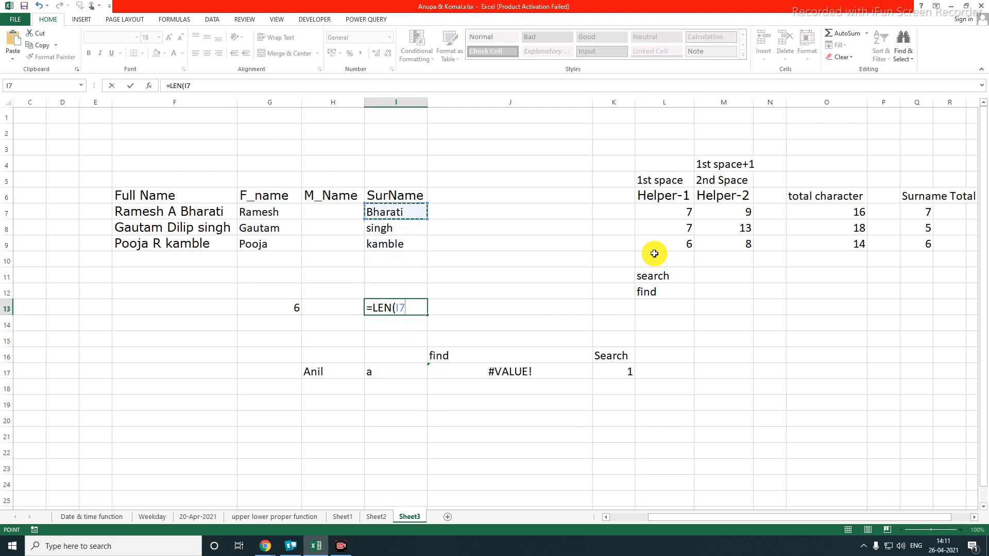
{"action": "key", "text": "Return"}
{"action": "key", "text": "Left"}
{"action": "key", "text": "Up"}
Label J12 'surname-first name'
{"action": "key", "text": "Right"}
{"action": "key", "text": "Right"}
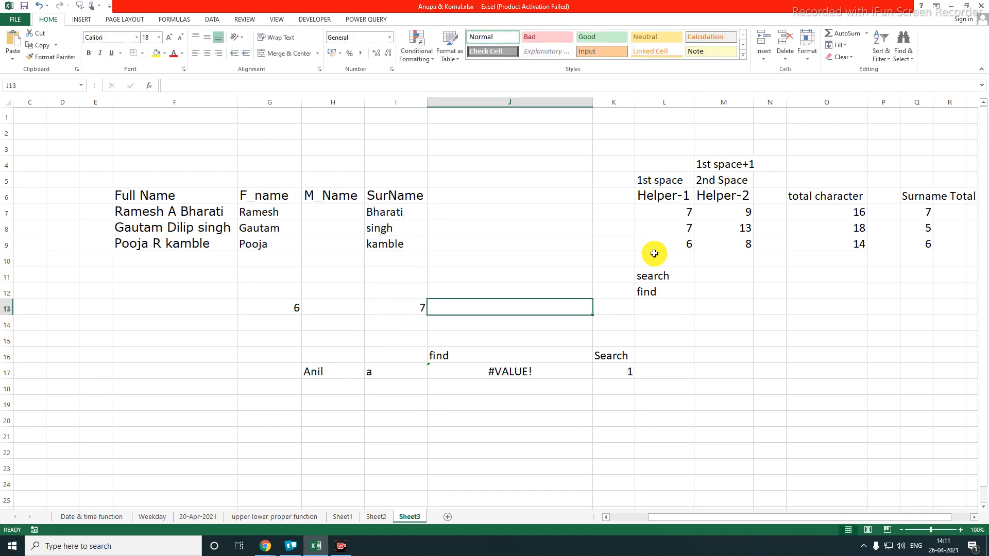
{"action": "type", "text": "="}
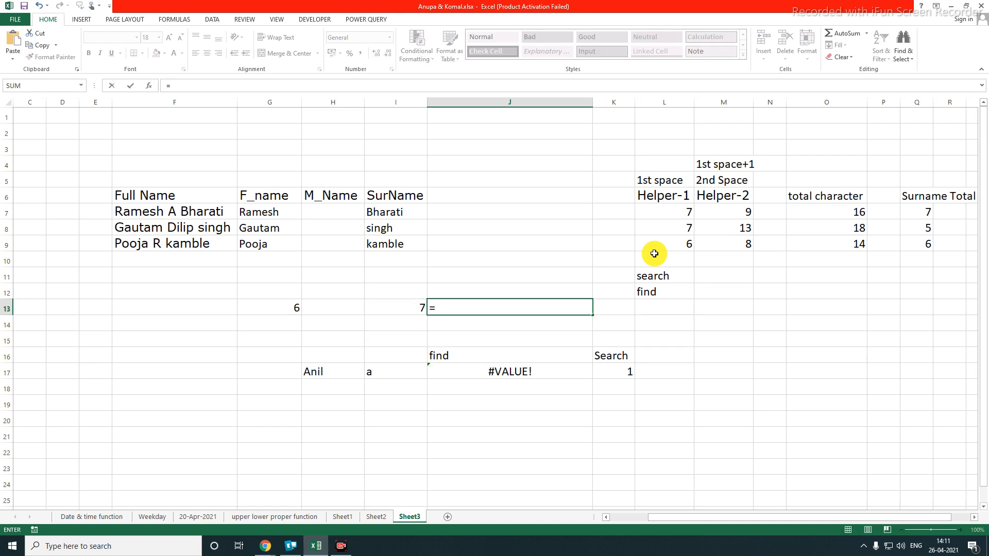
{"action": "key", "text": "Escape"}
{"action": "key", "text": "Up"}
{"action": "type", "text": "u"}
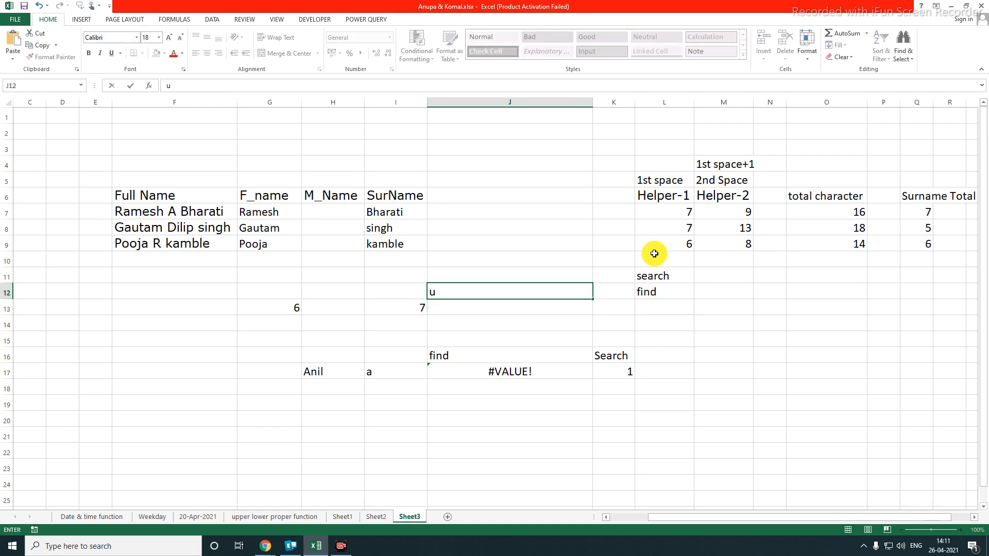
{"action": "type", "text": "urname"}
{"action": "key", "text": "Return"}
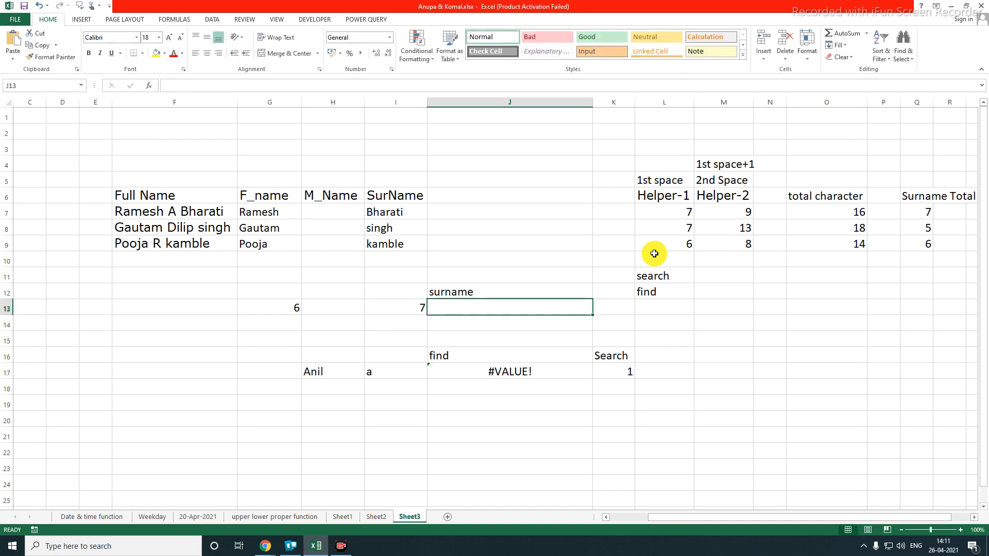
{"action": "key", "text": "Up"}
{"action": "key", "text": "F2"}
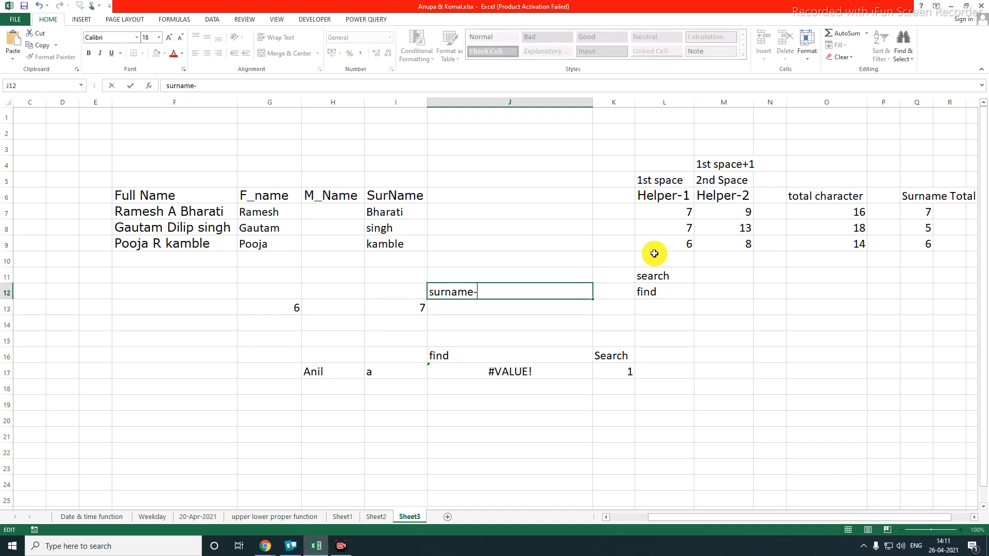
{"action": "type", "text": "-first name"}
{"action": "key", "text": "Return"}
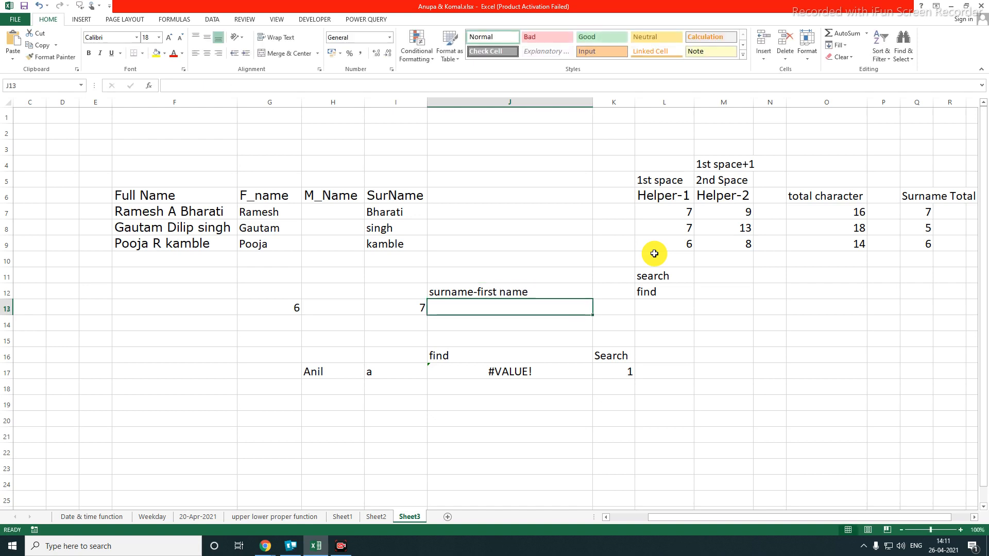
Enter =I13-G13 in J13 to subtract the first-name length from the surname length
{"action": "key", "text": "Down"}
{"action": "key", "text": "Up"}
{"action": "key", "text": "Up"}
{"action": "key", "text": "Down"}
{"action": "type", "text": "="}
{"action": "key", "text": "Left"}
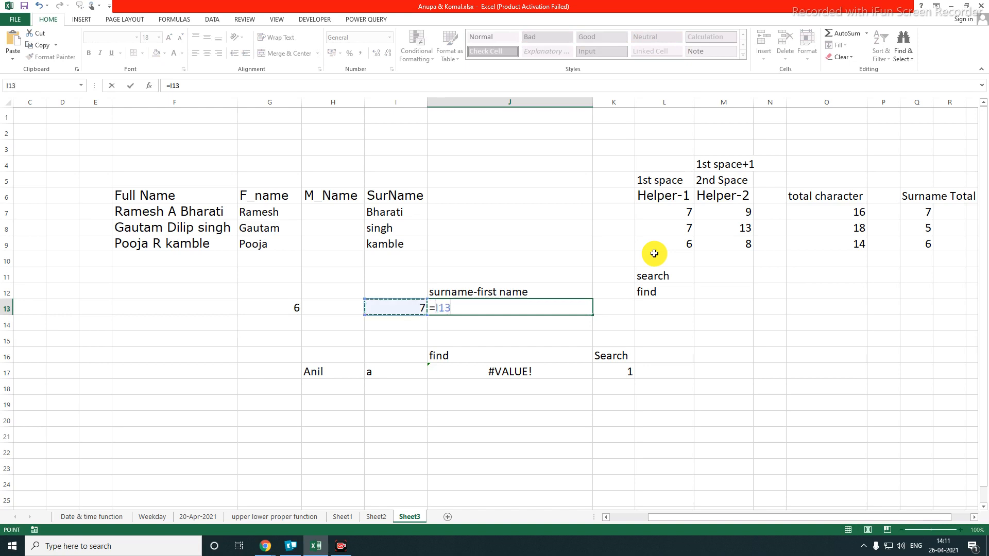
{"action": "type", "text": "-"}
{"action": "key", "text": "Left"}
{"action": "key", "text": "Left"}
{"action": "key", "text": "Left"}
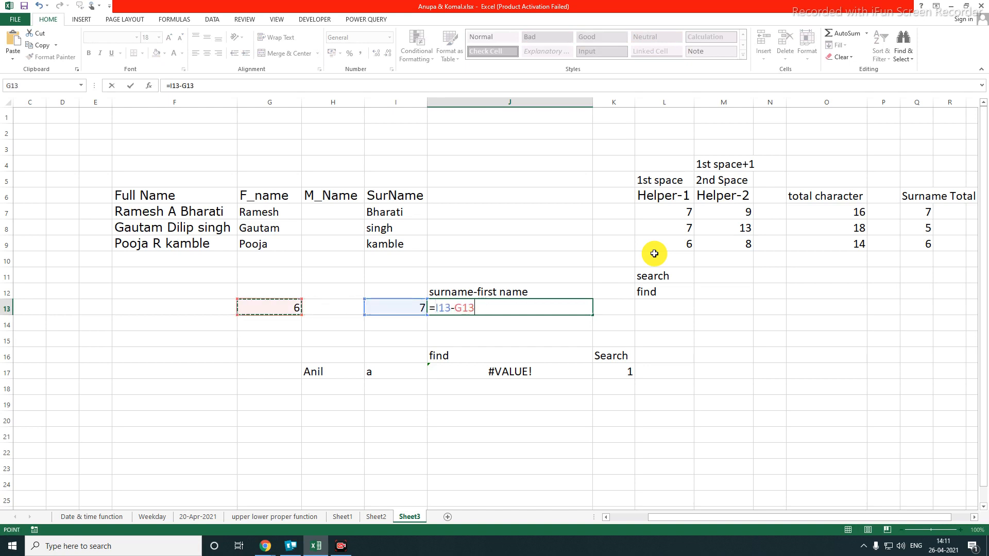
{"action": "key", "text": "Return"}
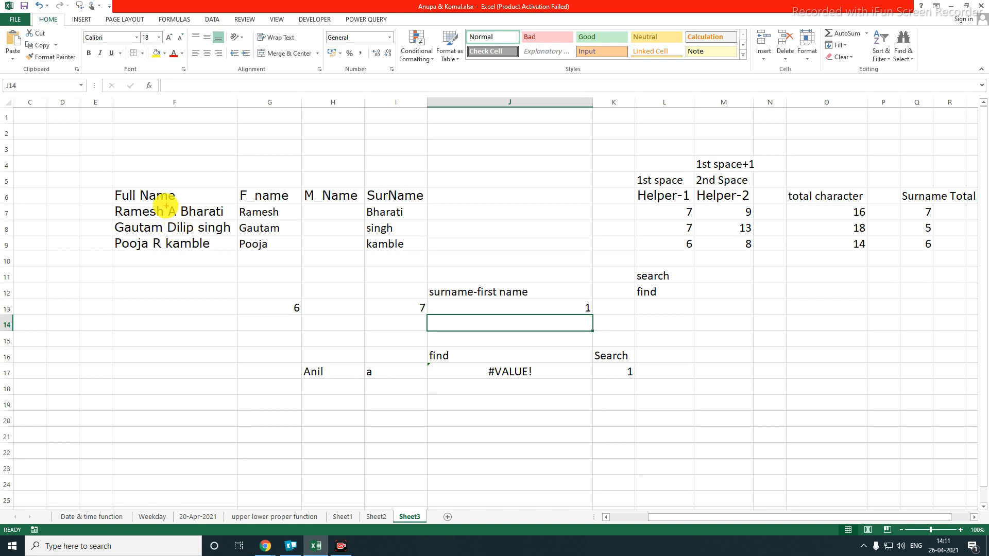
Move the find and search example block down four rows to make room
{"action": "left_click_drag", "start_coordinate": [165, 206], "coordinate": [181, 219]}
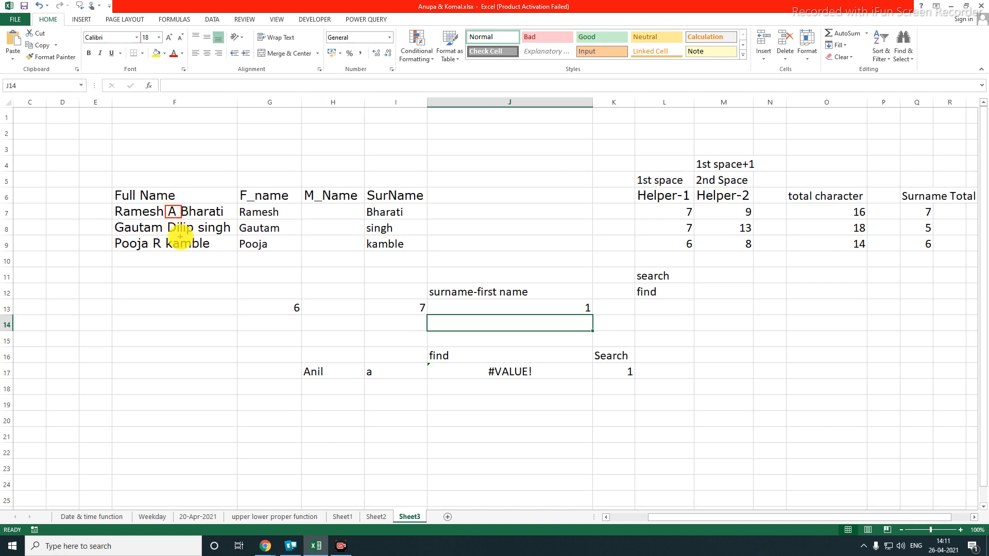
{"action": "key", "text": "Escape"}
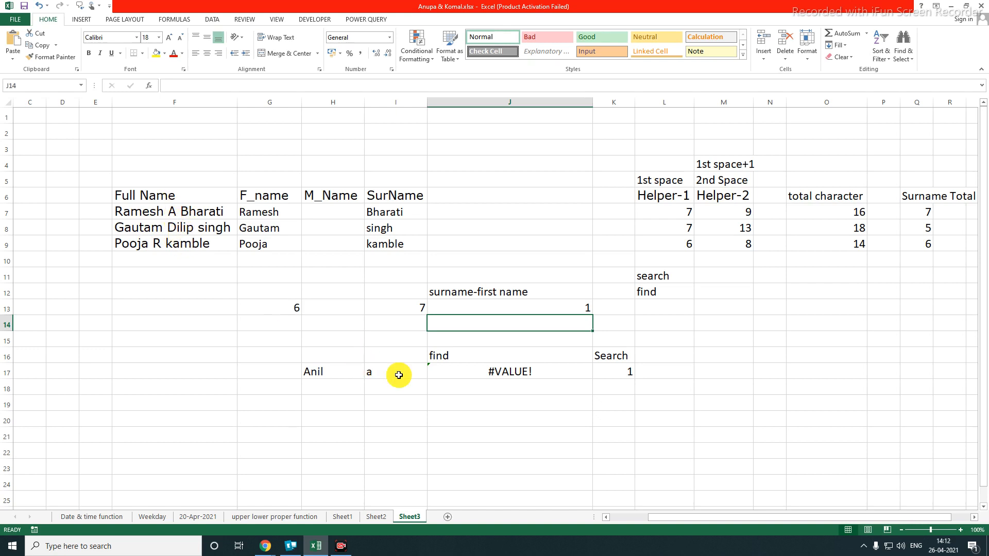
{"action": "left_click", "coordinate": [170, 217]}
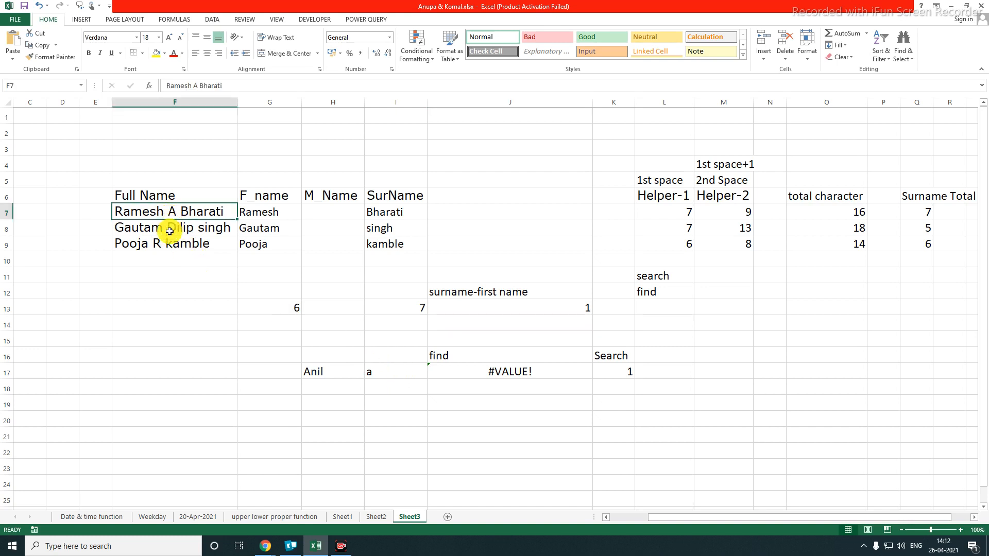
{"action": "left_click", "coordinate": [171, 230]}
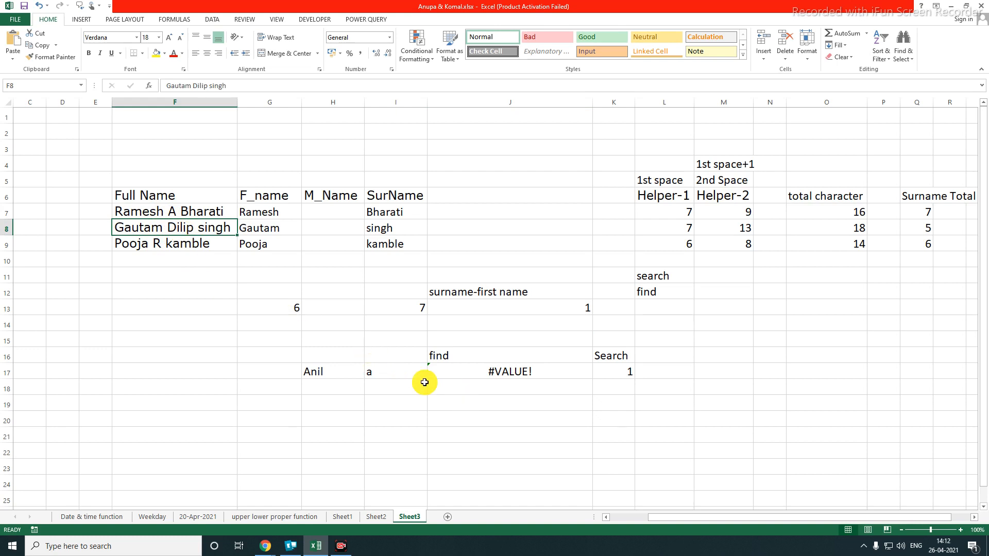
{"action": "left_click_drag", "start_coordinate": [286, 339], "coordinate": [485, 454]}
{"action": "left_click", "coordinate": [644, 371]}
Fill the G13 and I13 length formulas down to row 15, clearing the extra row-16 zeros
{"action": "left_click_drag", "start_coordinate": [289, 309], "coordinate": [425, 360]}
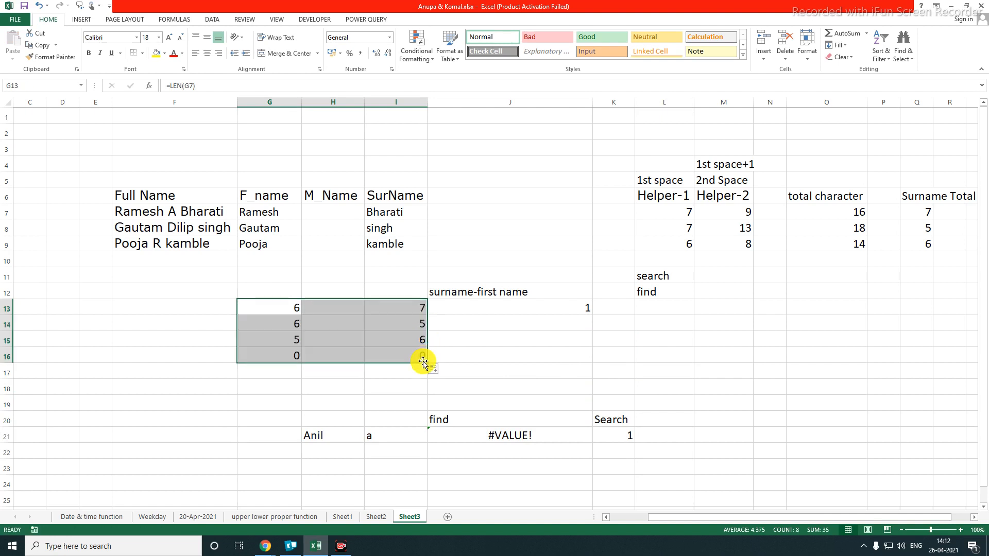
{"action": "left_click", "coordinate": [440, 370]}
{"action": "left_click_drag", "start_coordinate": [294, 355], "coordinate": [406, 353]}
{"action": "key", "text": "Delete"}
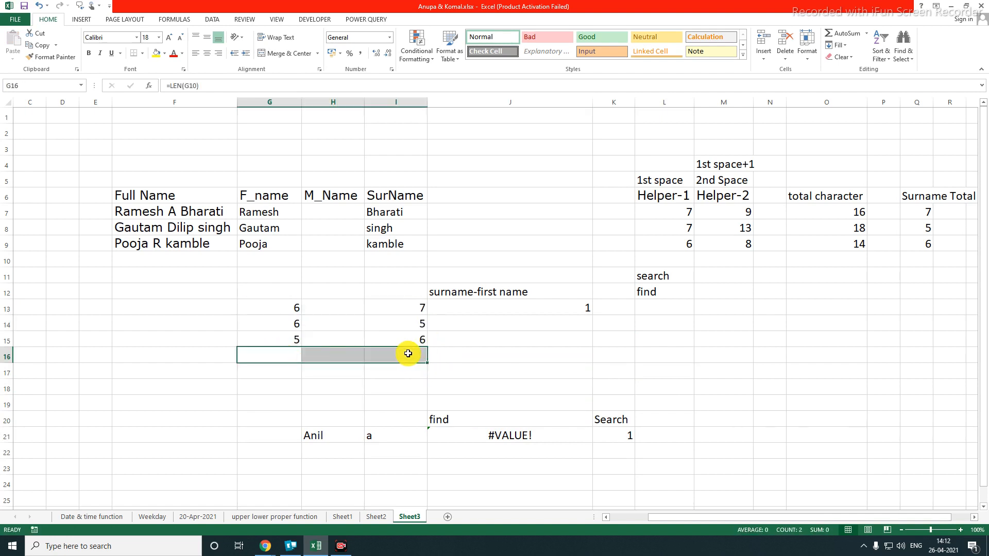
{"action": "left_click", "coordinate": [504, 366]}
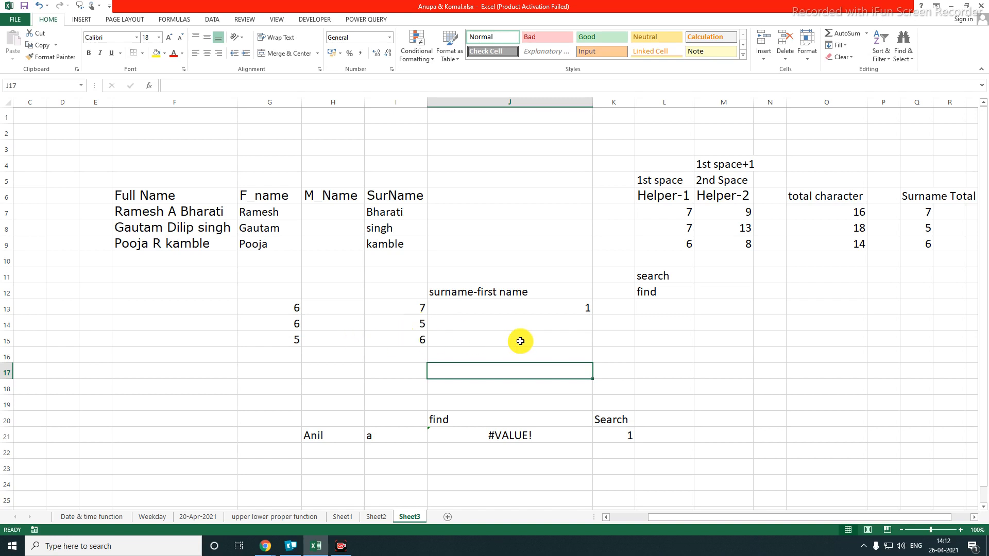
Fill the J13 difference down to J15, giving 1, -1 and 1
{"action": "left_click", "coordinate": [578, 309]}
{"action": "left_click_drag", "start_coordinate": [591, 313], "coordinate": [580, 337]}
{"action": "left_click", "coordinate": [558, 371]}
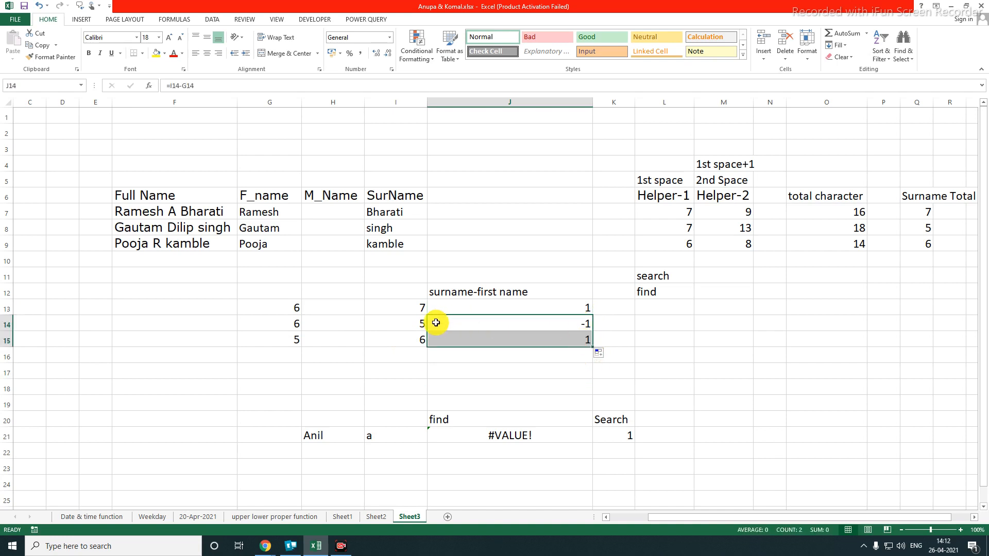
{"action": "left_click_drag", "start_coordinate": [441, 309], "coordinate": [330, 306]}
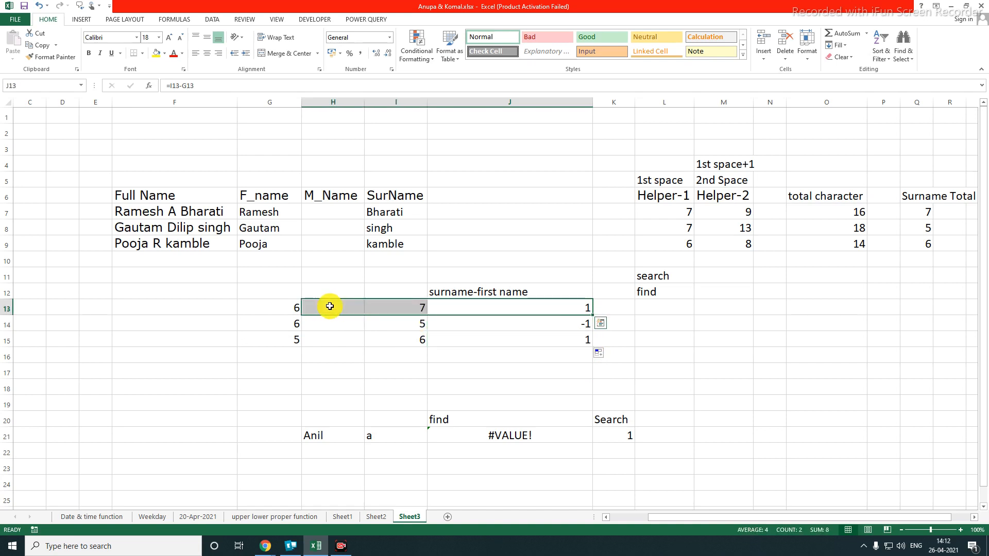
{"action": "double_click", "coordinate": [171, 227]}
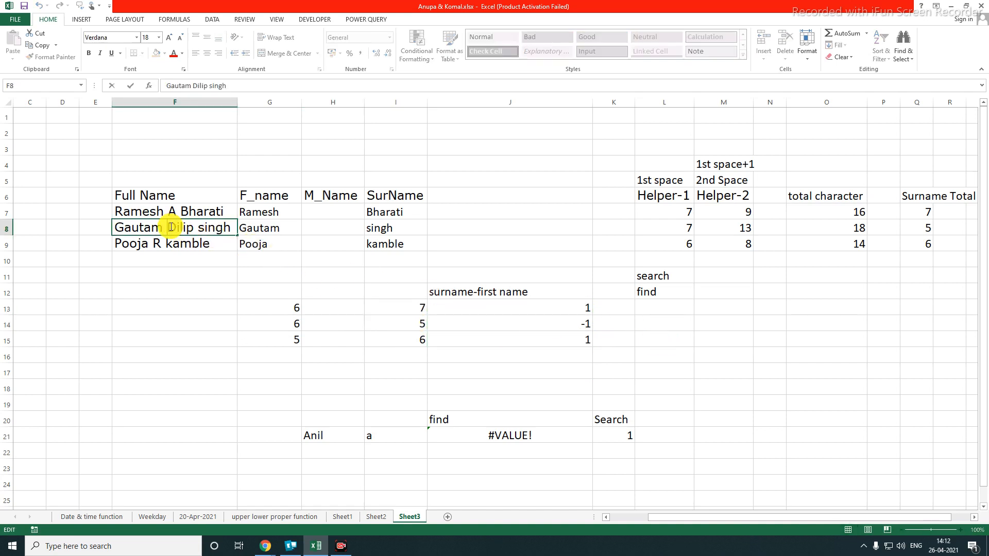
{"action": "left_click_drag", "start_coordinate": [166, 227], "coordinate": [195, 228]}
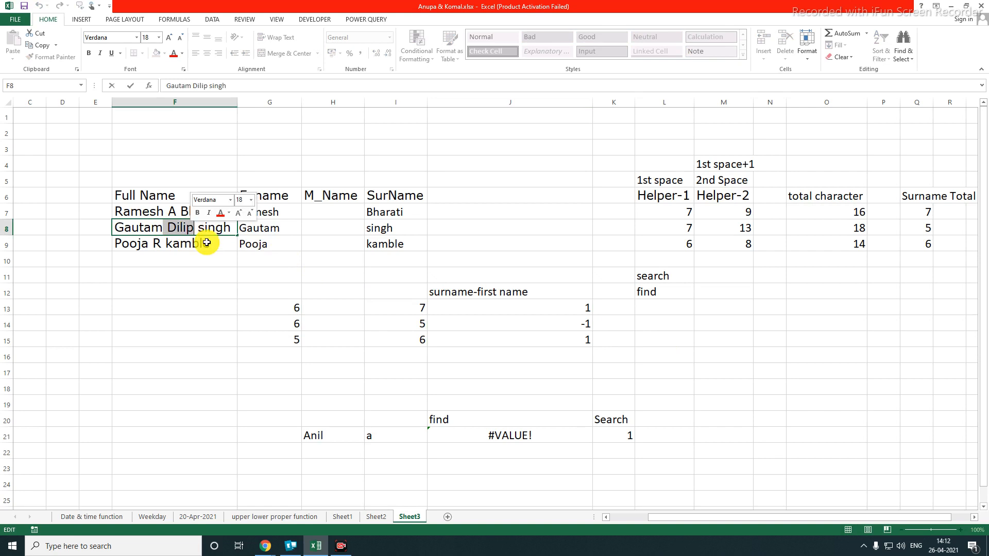
{"action": "key", "text": "Escape"}
{"action": "left_click", "coordinate": [959, 310]}
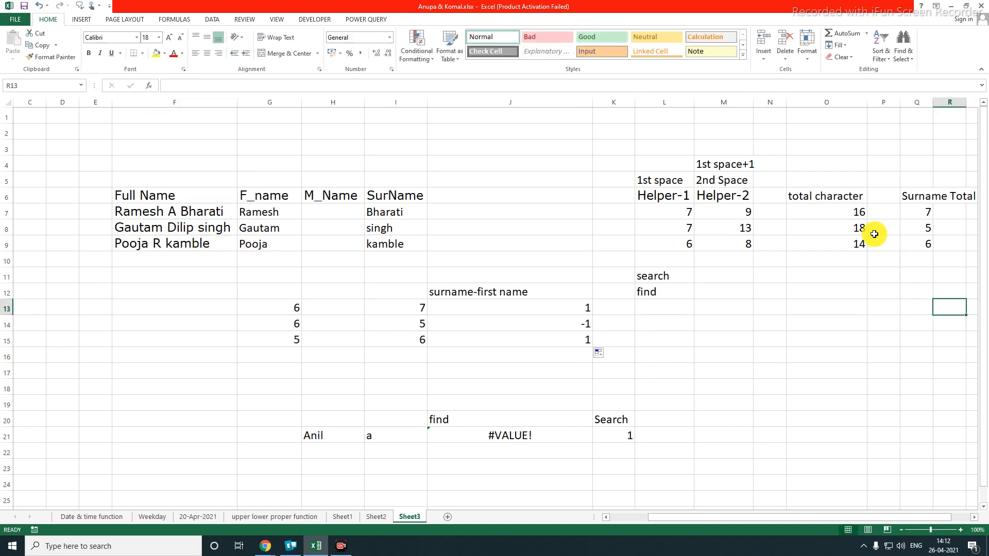
{"action": "left_click", "coordinate": [851, 216]}
{"action": "key", "text": "Right"}
{"action": "key", "text": "Right"}
{"action": "key", "text": "Right"}
{"action": "key", "text": "Right"}
{"action": "key", "text": "Right"}
{"action": "key", "text": "Right"}
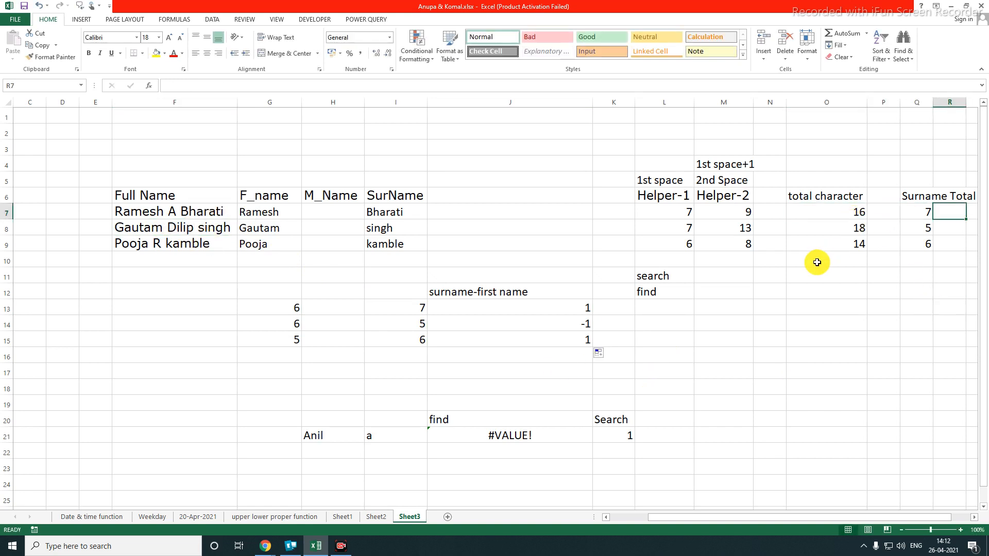
{"action": "key", "text": "Left"}
{"action": "key", "text": "Left"}
{"action": "key", "text": "Left"}
{"action": "key", "text": "Left"}
{"action": "key", "text": "Left"}
{"action": "key", "text": "Left"}
{"action": "key", "text": "Left"}
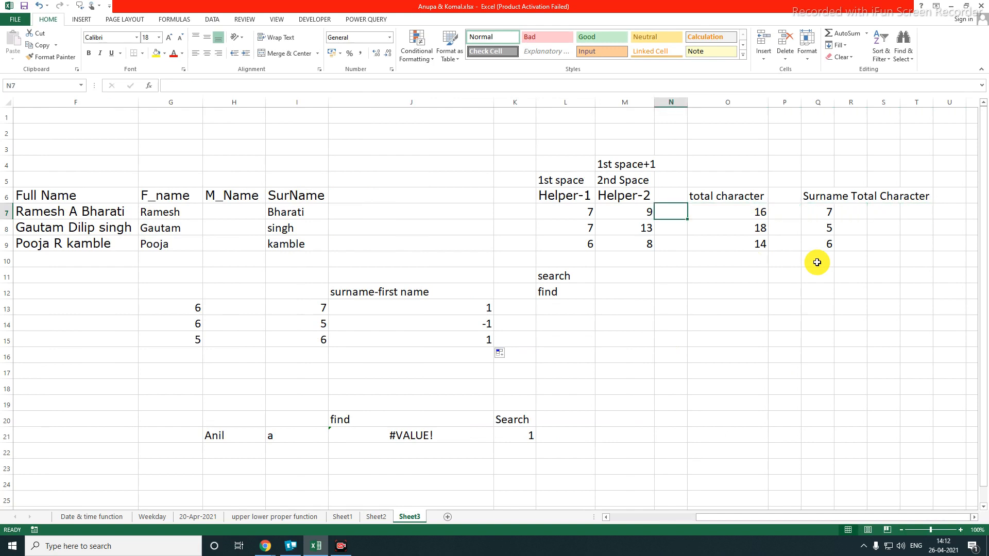
{"action": "key", "text": "Left"}
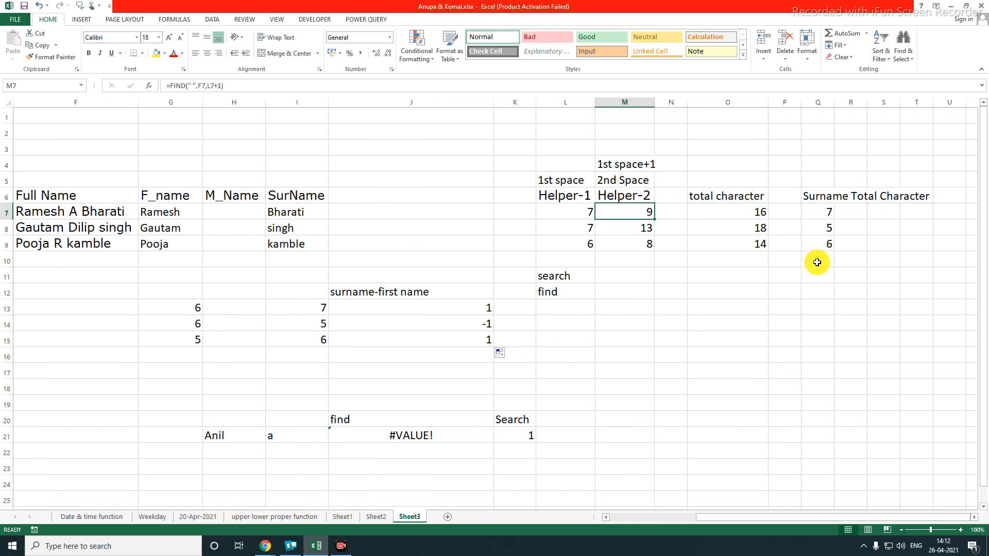
{"action": "key", "text": "Left"}
{"action": "key", "text": "Right"}
{"action": "key", "text": "Left"}
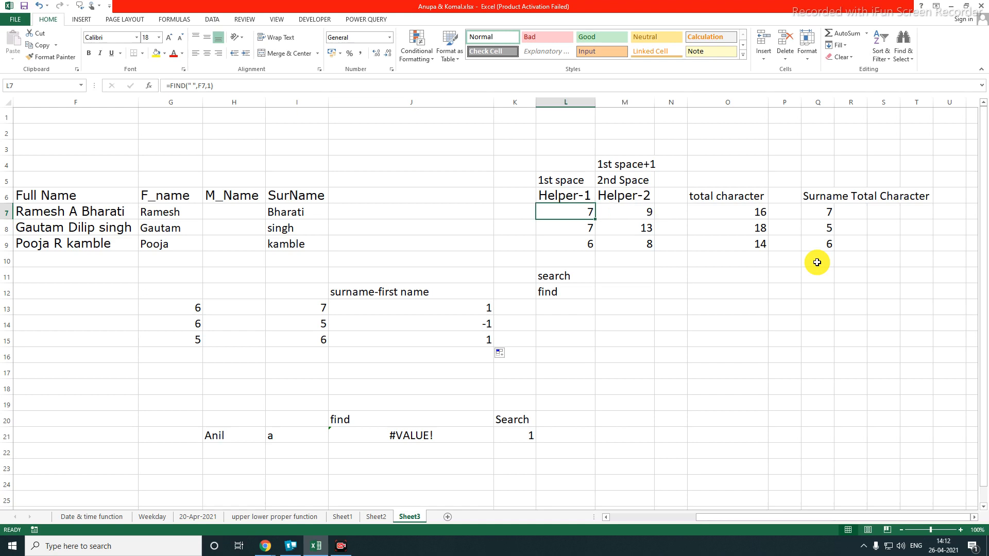
{"action": "key", "text": "Right"}
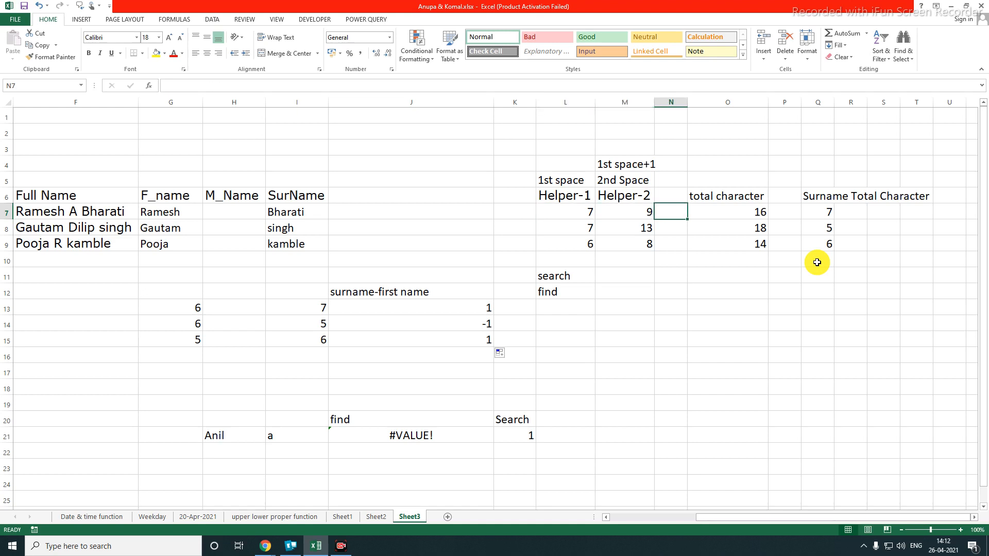
{"action": "key", "text": "Left"}
{"action": "key", "text": "Right"}
{"action": "key", "text": "Right"}
{"action": "key", "text": "Right"}
{"action": "key", "text": "Right"}
{"action": "key", "text": "Right"}
{"action": "key", "text": "Right"}
{"action": "key", "text": "Right"}
{"action": "key", "text": "Right"}
{"action": "key", "text": "Right"}
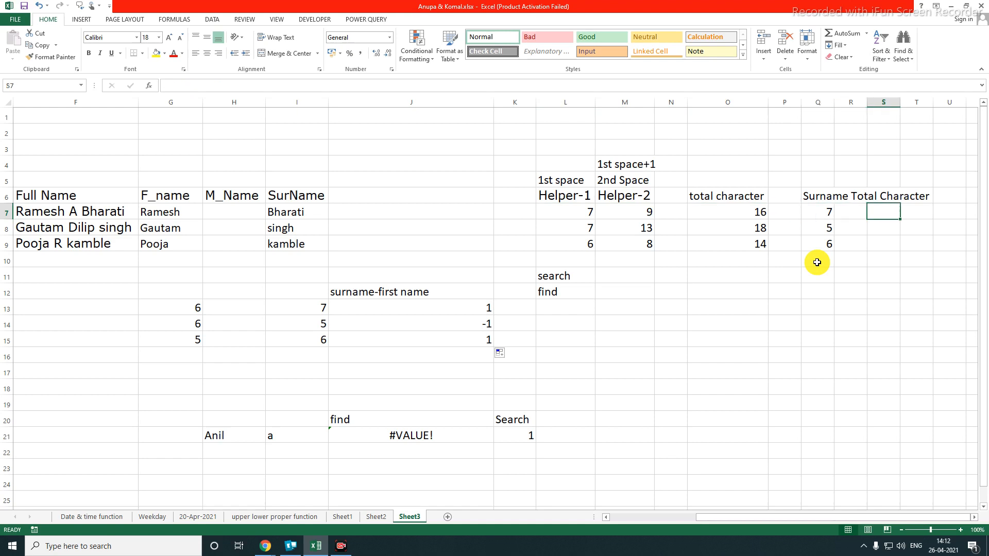
Compute middle-name length in U7 as =M7-L7 and fill it down to U9
{"action": "type", "text": "="}
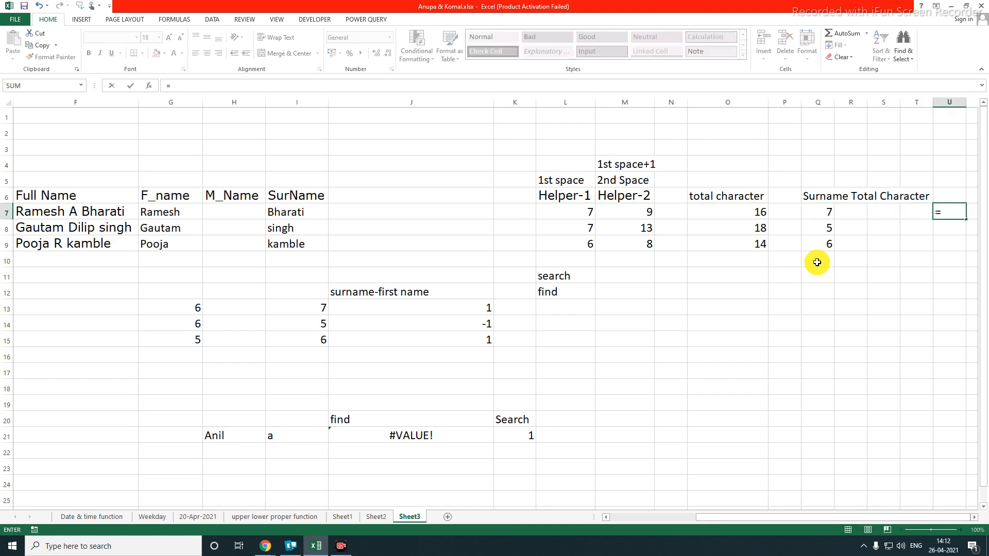
{"action": "key", "text": "Left"}
{"action": "key", "text": "Left"}
{"action": "key", "text": "Left"}
{"action": "key", "text": "Left"}
{"action": "key", "text": "Left"}
{"action": "key", "text": "Left"}
{"action": "key", "text": "Left"}
{"action": "key", "text": "Left"}
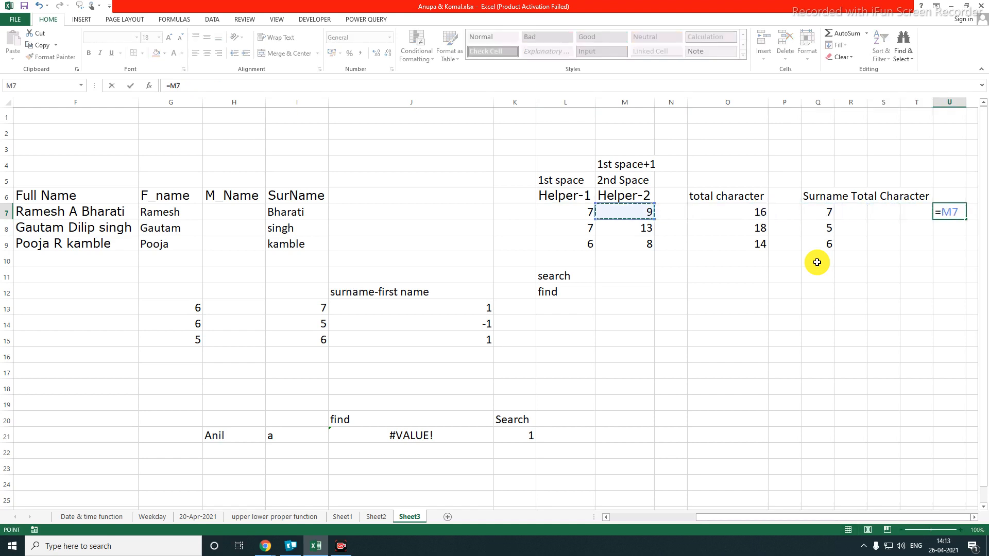
{"action": "type", "text": "-"}
{"action": "key", "text": "Left"}
{"action": "key", "text": "Left"}
{"action": "key", "text": "Left"}
{"action": "key", "text": "Left"}
{"action": "key", "text": "Left"}
{"action": "key", "text": "Left"}
{"action": "key", "text": "Left"}
{"action": "key", "text": "Left"}
{"action": "key", "text": "Left"}
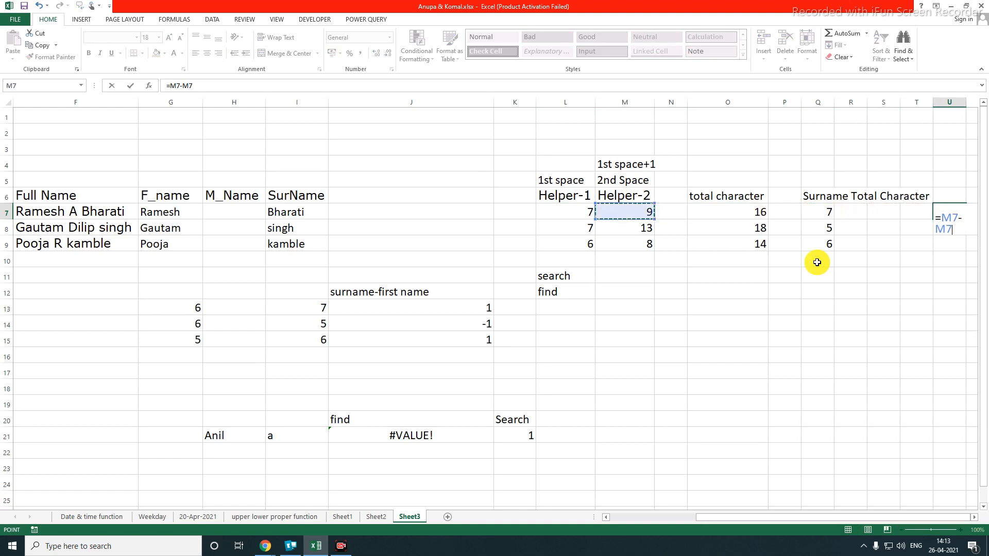
{"action": "key", "text": "Return"}
{"action": "scroll", "coordinate": [816, 262], "scroll_direction": "right", "scroll_amount": 1}
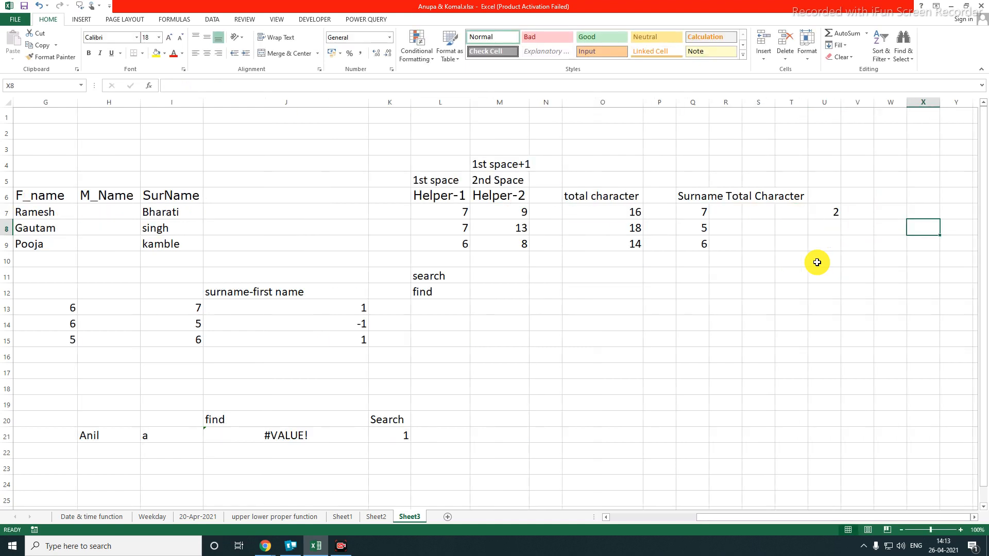
{"action": "key", "text": "Up"}
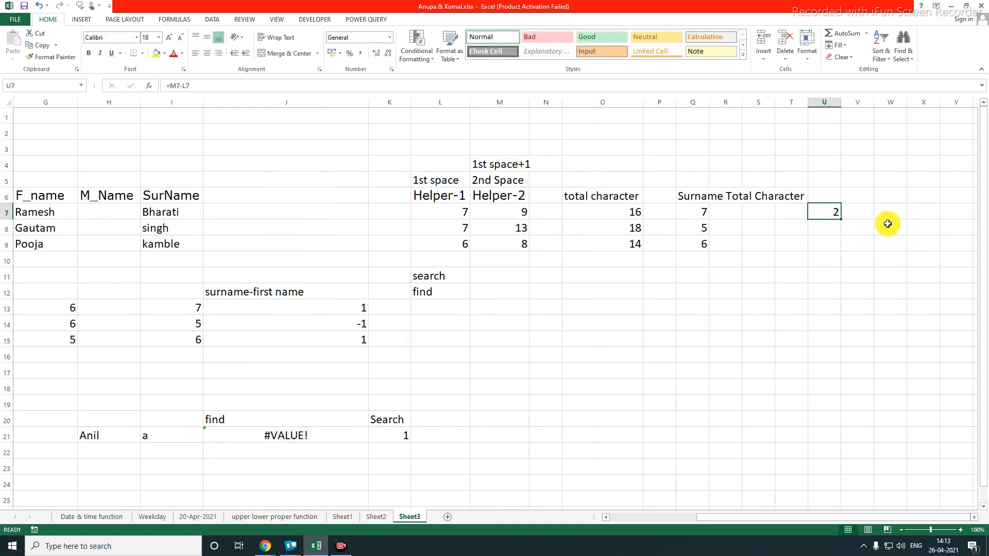
{"action": "left_click_drag", "start_coordinate": [840, 219], "coordinate": [839, 250]}
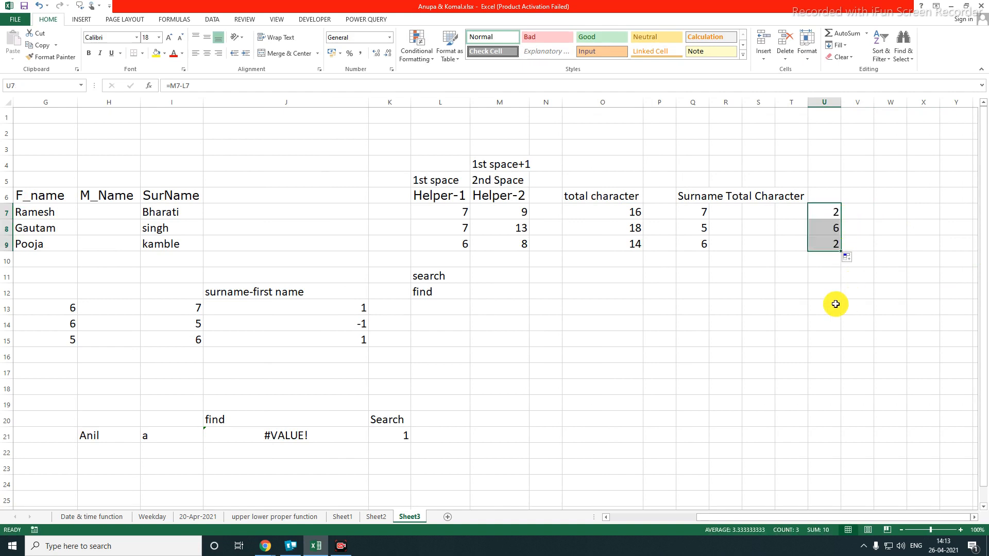
{"action": "left_click", "coordinate": [824, 226]}
Correct the U7 middle-name length formula to subtract one more
{"action": "key", "text": "Left"}
{"action": "key", "text": "Left"}
{"action": "key", "text": "Right"}
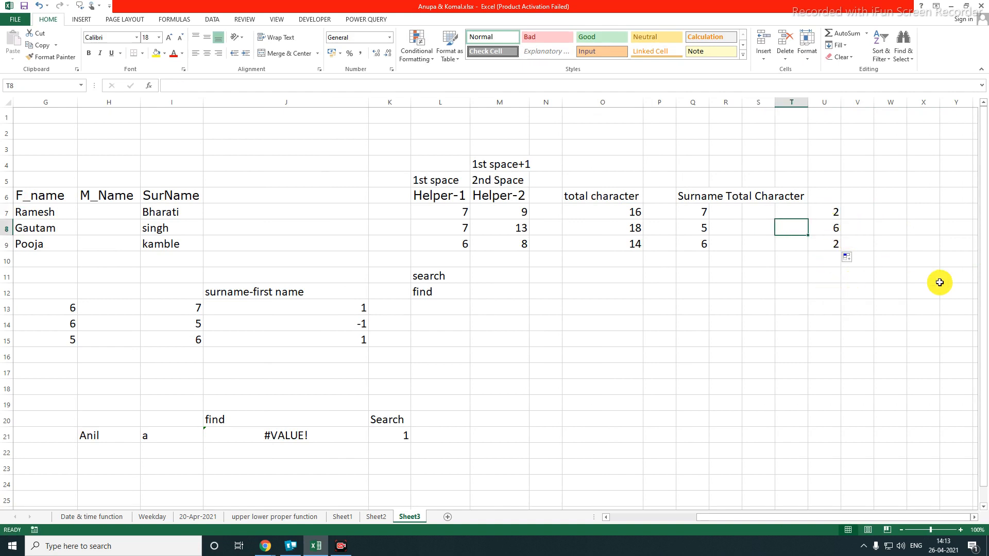
{"action": "key", "text": "Right"}
{"action": "key", "text": "Left"}
{"action": "key", "text": "Left"}
{"action": "key", "text": "Left"}
{"action": "key", "text": "Left"}
{"action": "key", "text": "Left"}
{"action": "key", "text": "Left"}
{"action": "key", "text": "Left"}
{"action": "key", "text": "Left"}
{"action": "key", "text": "Left"}
{"action": "key", "text": "Left"}
{"action": "key", "text": "Left"}
{"action": "key", "text": "Left"}
{"action": "key", "text": "Left"}
{"action": "key", "text": "Left"}
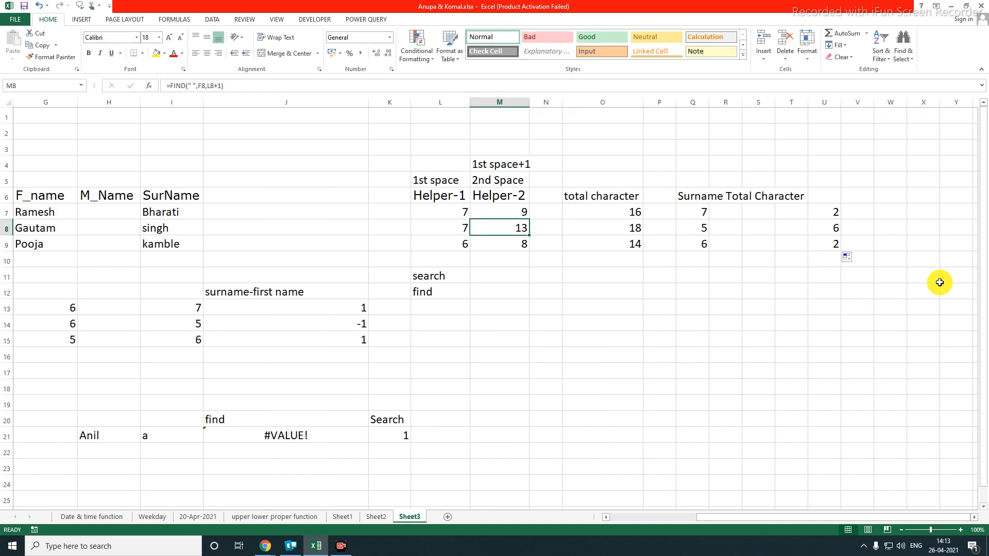
{"action": "key", "text": "Left"}
{"action": "key", "text": "Up"}
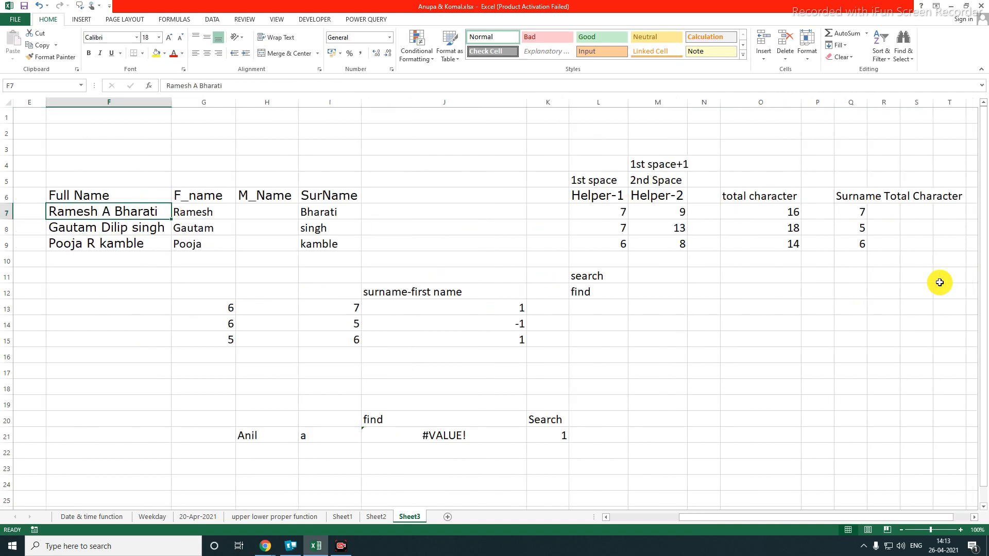
{"action": "key", "text": "Right"}
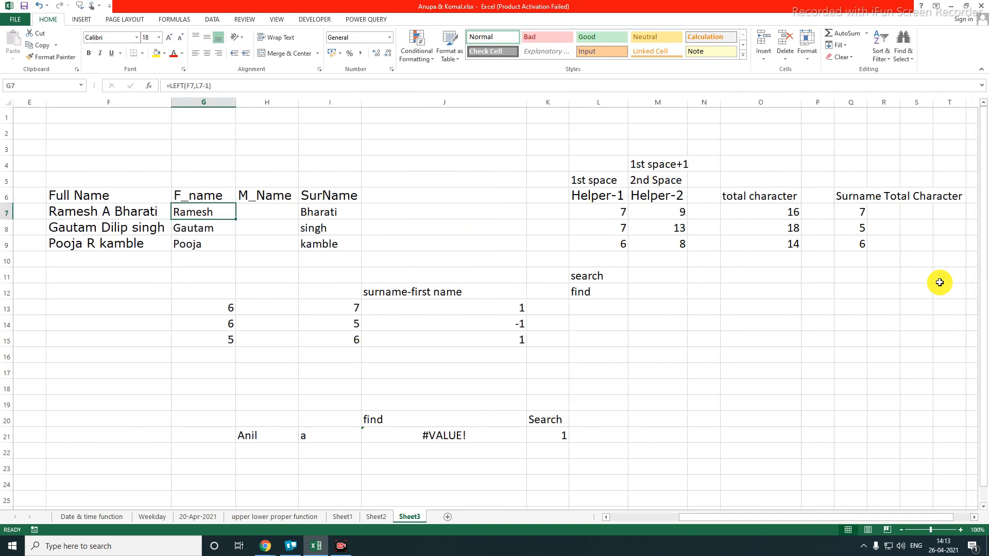
{"action": "key", "text": "Left"}
{"action": "key", "text": "Down"}
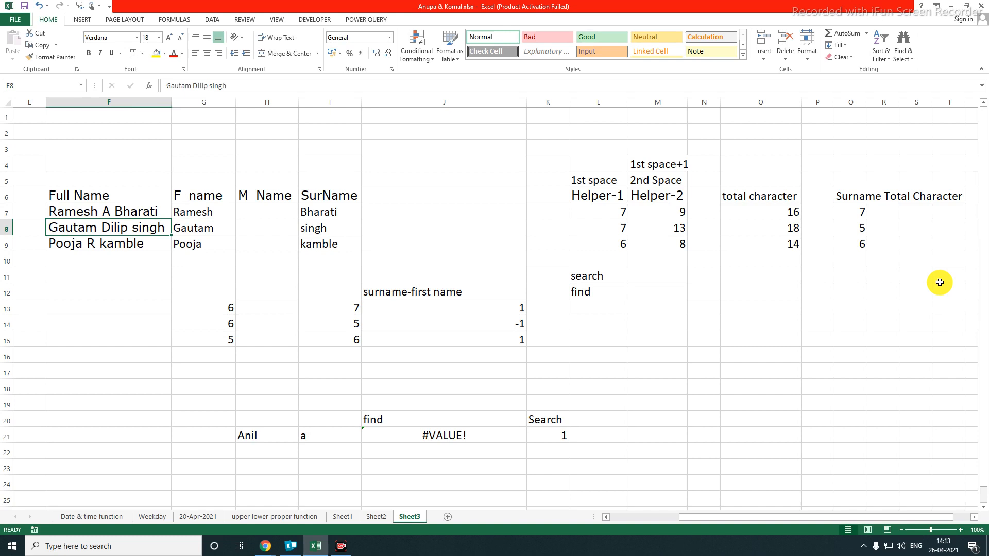
{"action": "key", "text": "Right"}
{"action": "key", "text": "Right"}
{"action": "key", "text": "Right"}
{"action": "key", "text": "Right"}
{"action": "key", "text": "Right"}
{"action": "key", "text": "Right"}
{"action": "key", "text": "Right"}
{"action": "key", "text": "Right"}
{"action": "key", "text": "Right"}
{"action": "key", "text": "Right"}
{"action": "key", "text": "Right"}
{"action": "key", "text": "Right"}
{"action": "key", "text": "Right"}
{"action": "key", "text": "Right"}
{"action": "key", "text": "Right"}
{"action": "key", "text": "Right"}
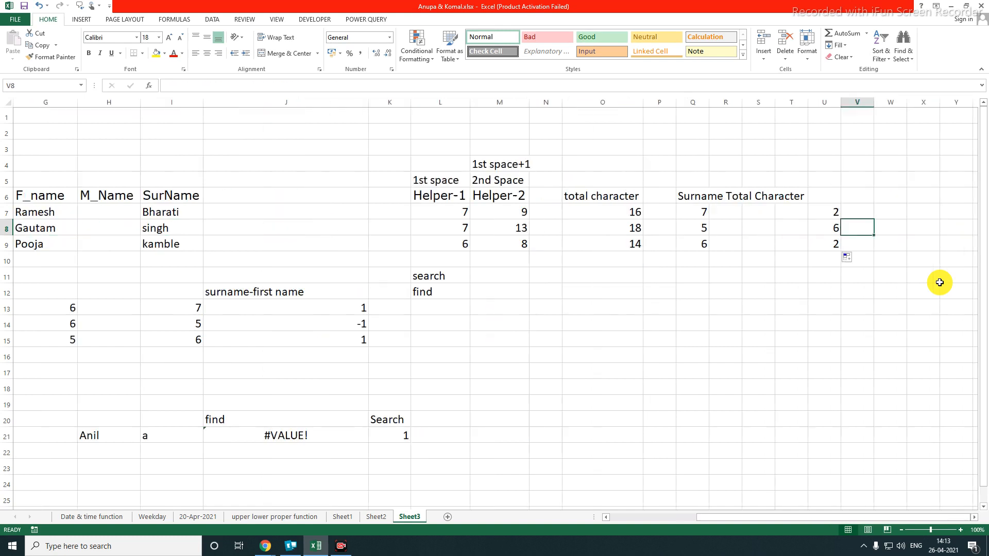
{"action": "key", "text": "Left"}
{"action": "key", "text": "Up"}
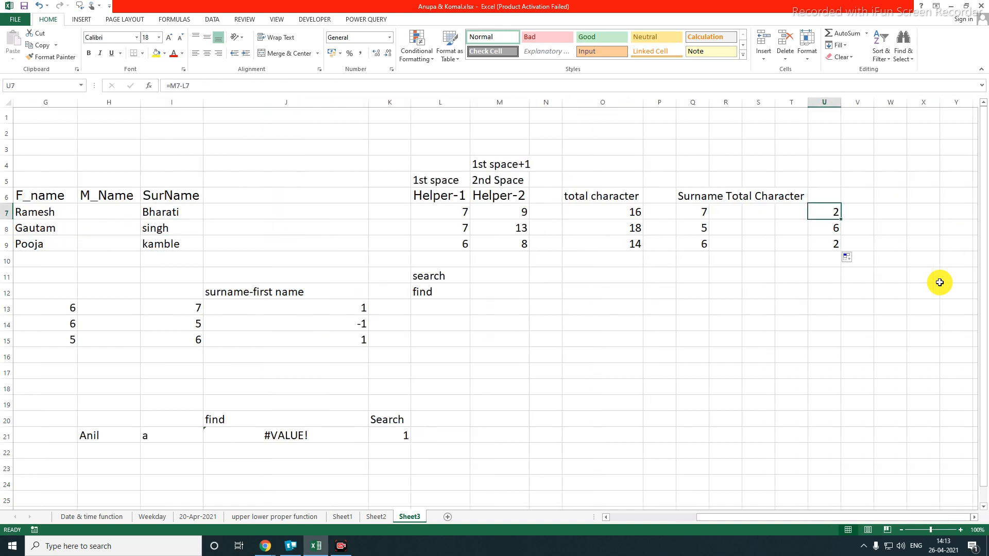
{"action": "key", "text": "F2"}
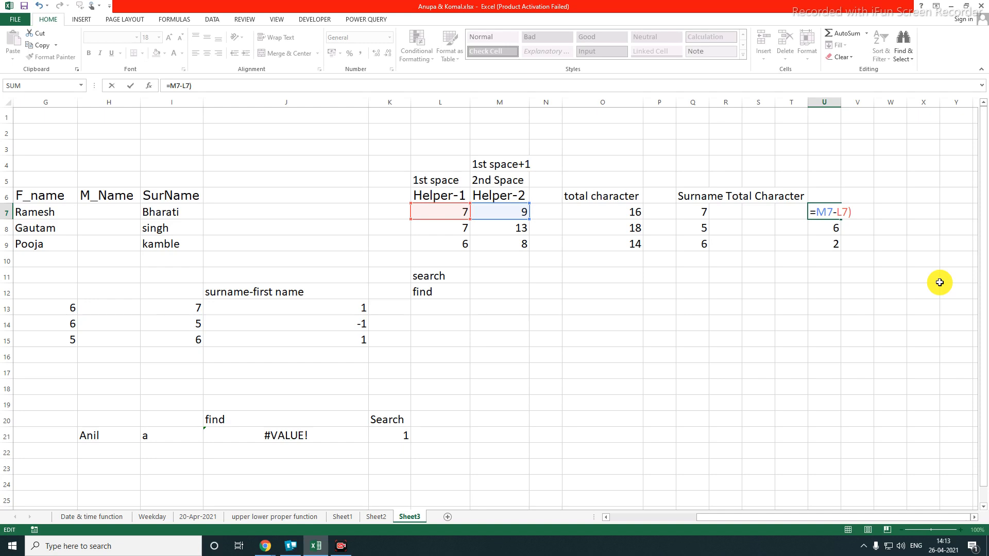
{"action": "type", "text": "("}
{"action": "type", "text": ")-1"}
{"action": "key", "text": "Return"}
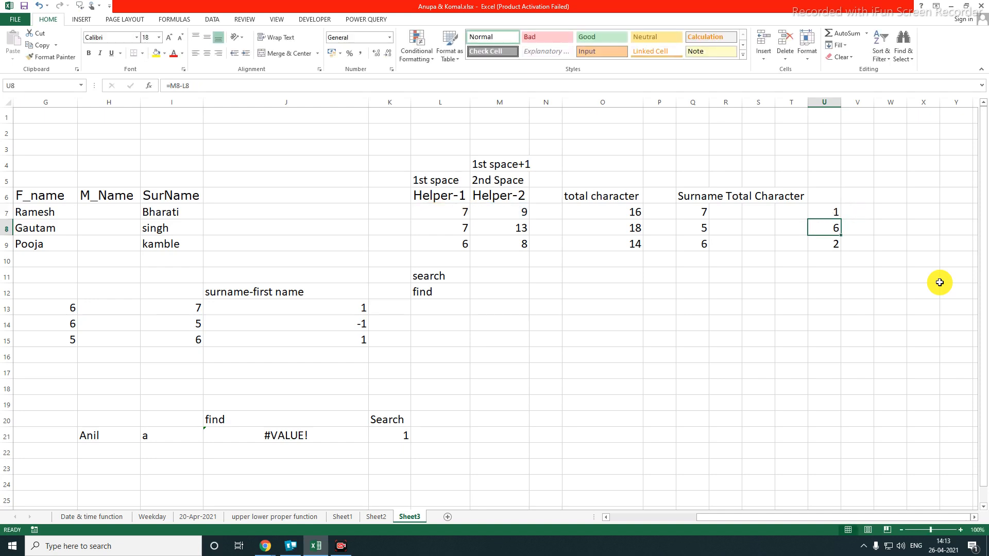
Fill the corrected U7 formula down to U9, showing lengths 1, 5 and 1
{"action": "left_click", "coordinate": [833, 211]}
{"action": "left_click_drag", "start_coordinate": [840, 219], "coordinate": [841, 248]}
{"action": "left_click", "coordinate": [835, 276]}
{"action": "left_click", "coordinate": [834, 249]}
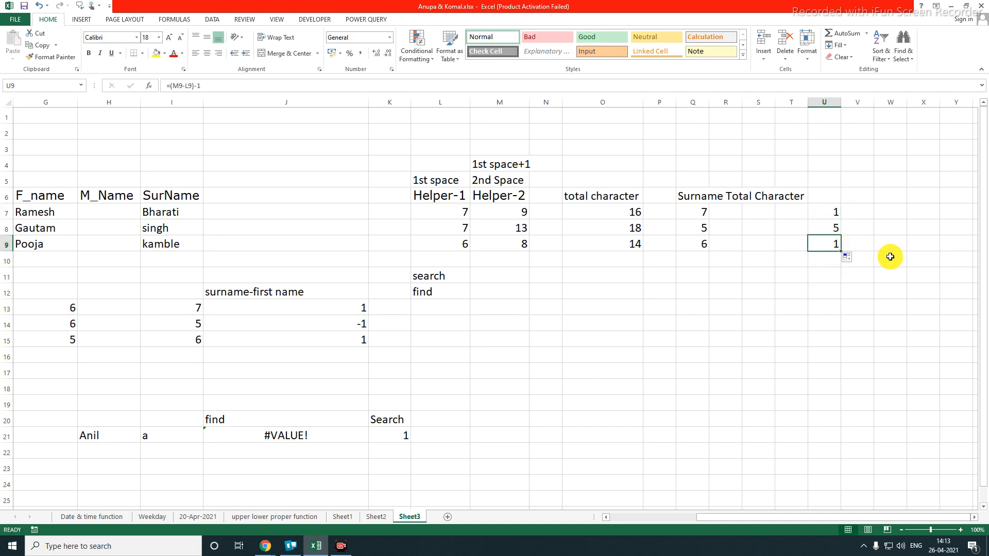
{"action": "key", "text": "Left"}
{"action": "key", "text": "Left"}
{"action": "key", "text": "Left"}
{"action": "key", "text": "Left"}
{"action": "key", "text": "Left"}
{"action": "key", "text": "Left"}
{"action": "key", "text": "Left"}
{"action": "key", "text": "Left"}
{"action": "key", "text": "Left"}
{"action": "key", "text": "Left"}
{"action": "key", "text": "Left"}
{"action": "key", "text": "Left"}
{"action": "key", "text": "Left"}
{"action": "key", "text": "Left"}
{"action": "key", "text": "Left"}
{"action": "key", "text": "Left"}
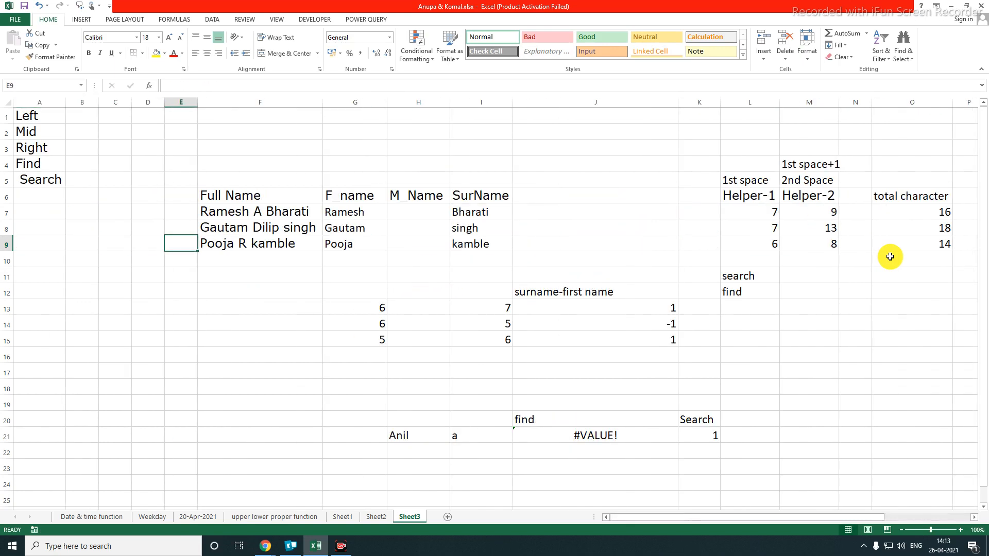
{"action": "key", "text": "Right"}
{"action": "key", "text": "Right"}
{"action": "key", "text": "Right"}
{"action": "key", "text": "Right"}
{"action": "key", "text": "Up"}
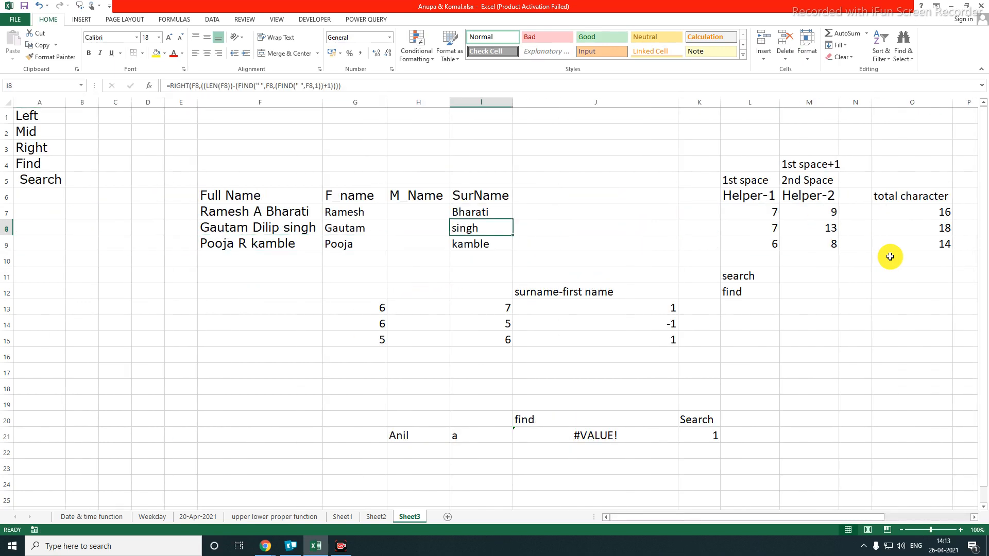
{"action": "key", "text": "Right"}
{"action": "key", "text": "Right"}
{"action": "key", "text": "Right"}
{"action": "key", "text": "Right"}
{"action": "key", "text": "Right"}
{"action": "key", "text": "Right"}
{"action": "key", "text": "Right"}
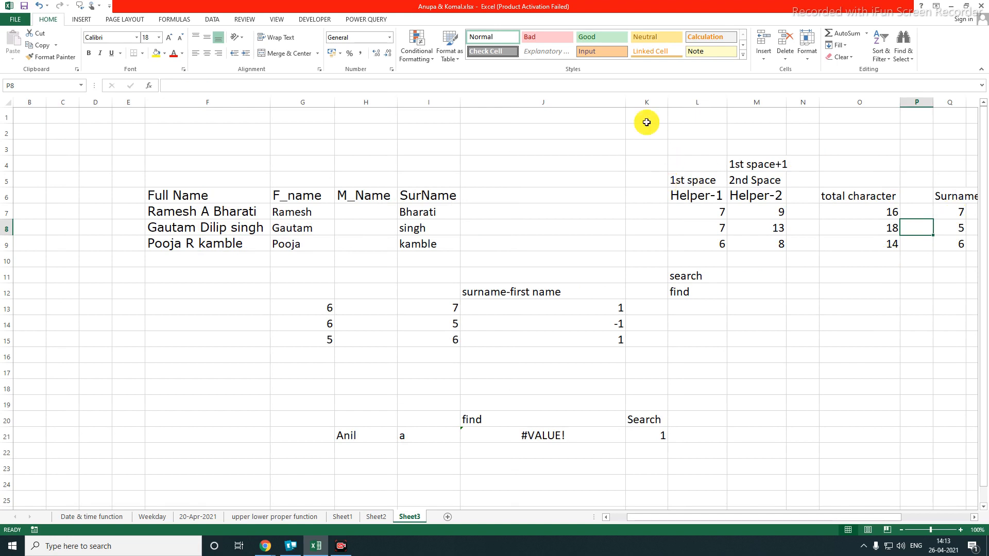
Clear the leftover calculations in G12:J15 and narrow column J
{"action": "left_click_drag", "start_coordinate": [325, 293], "coordinate": [612, 346]}
{"action": "key", "text": "Delete"}
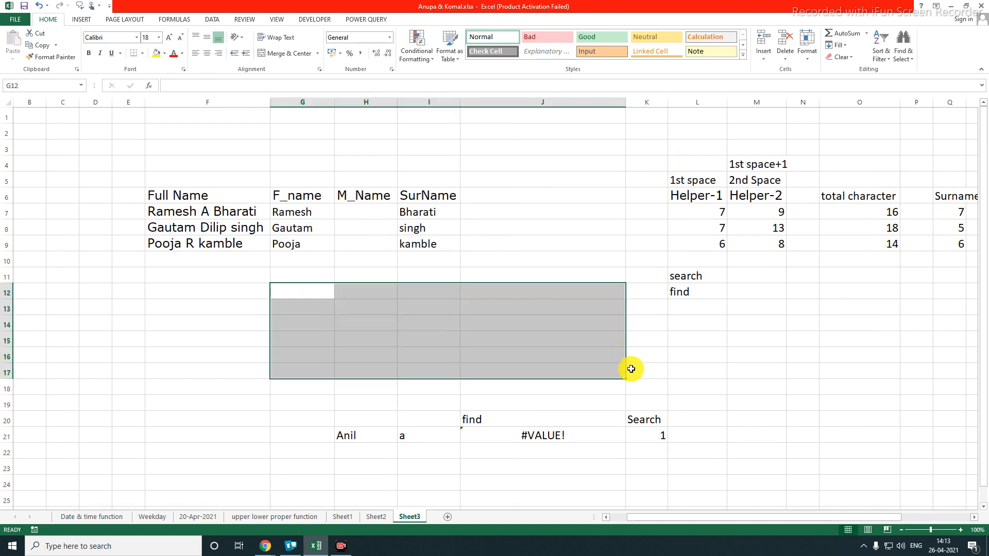
{"action": "left_click", "coordinate": [745, 387]}
{"action": "left_click_drag", "start_coordinate": [625, 103], "coordinate": [509, 145]}
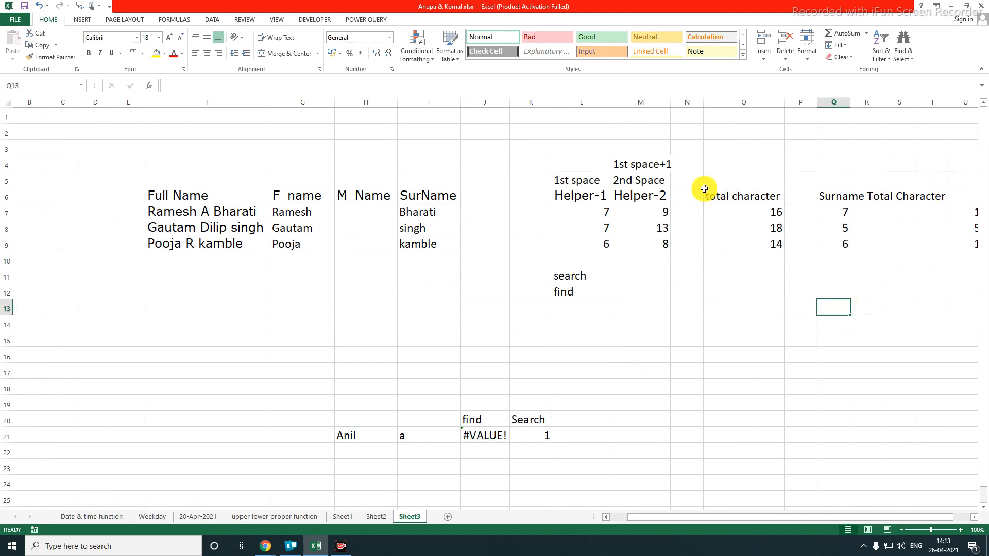
{"action": "left_click", "coordinate": [909, 211]}
Enter the header 'middle name total character' in cell U6
{"action": "key", "text": "Right"}
{"action": "key", "text": "Right"}
{"action": "key", "text": "Right"}
{"action": "key", "text": "Right"}
{"action": "key", "text": "Up"}
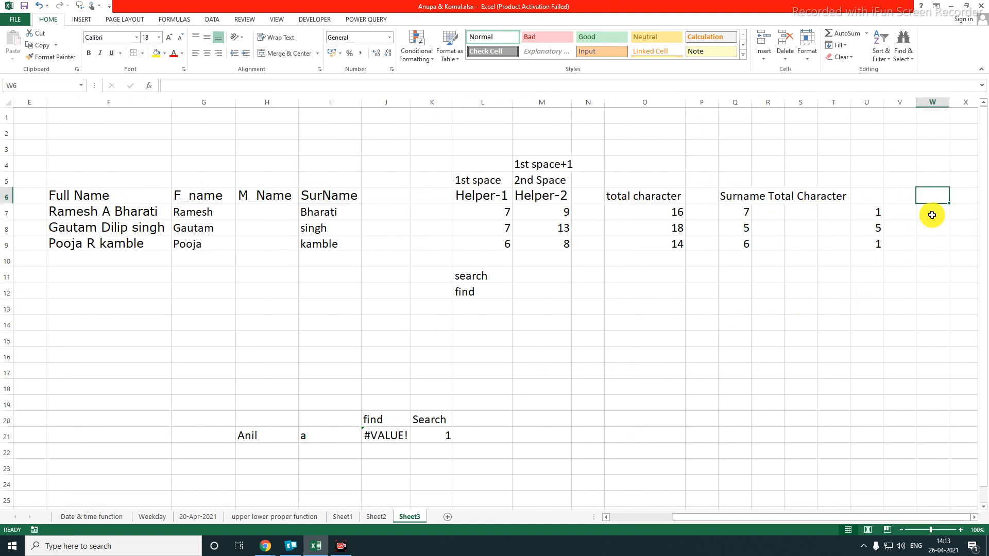
{"action": "key", "text": "Left"}
{"action": "key", "text": "Left"}
{"action": "type", "text": "mid"}
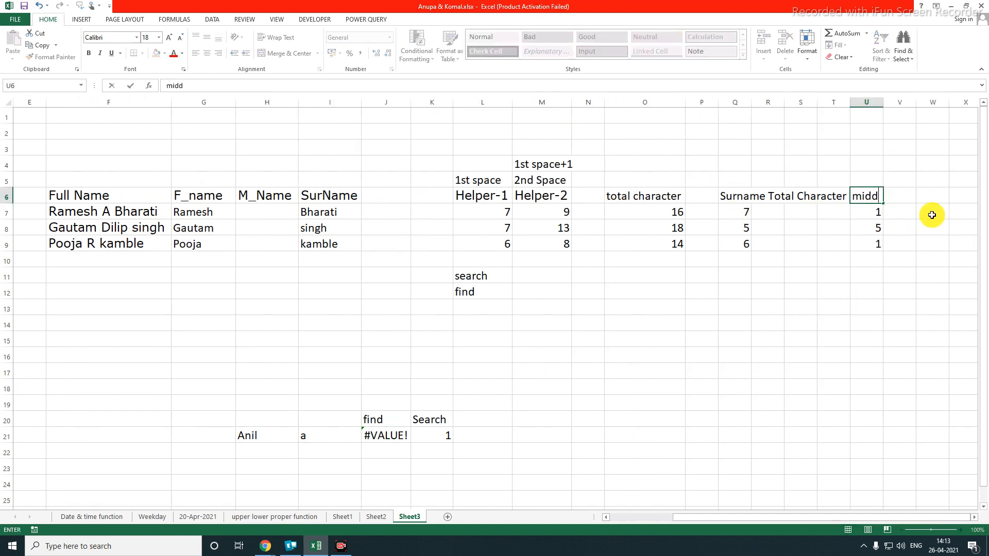
{"action": "type", "text": "dle name tota"}
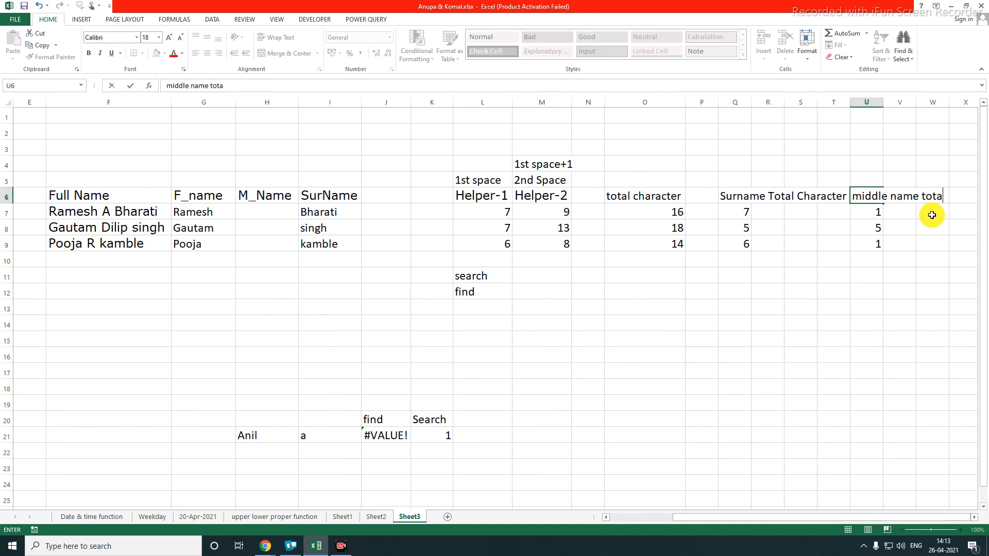
{"action": "type", "text": "l character"}
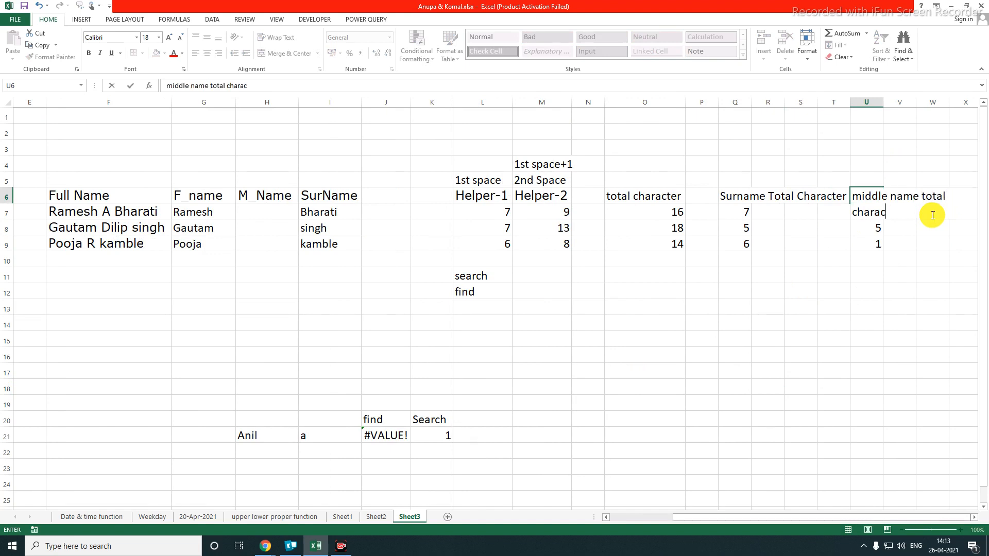
{"action": "key", "text": "Up"}
{"action": "key", "text": "Up"}
Add the note '(2nd space - 1st space)-1' in U5 above the header
{"action": "key", "text": "Down"}
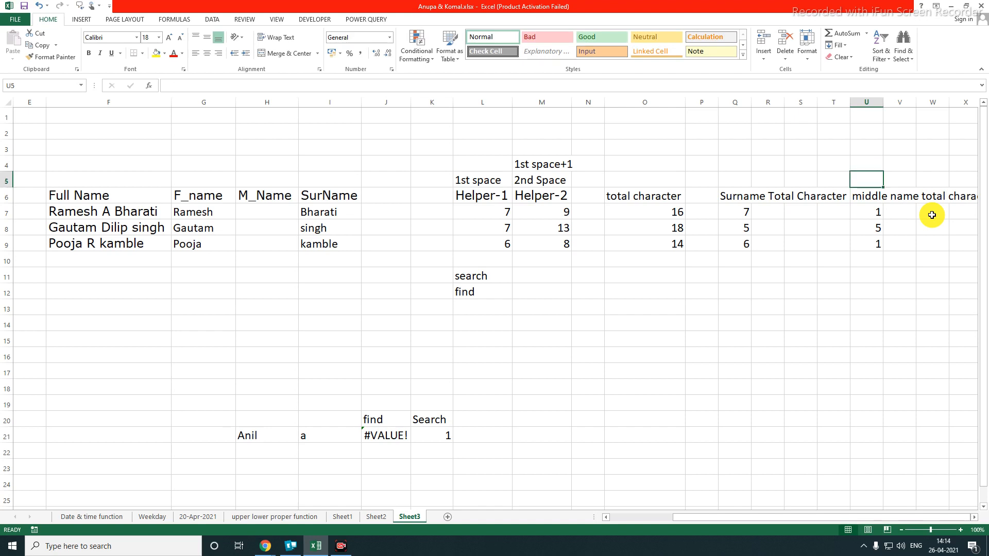
{"action": "type", "text": "2nd "}
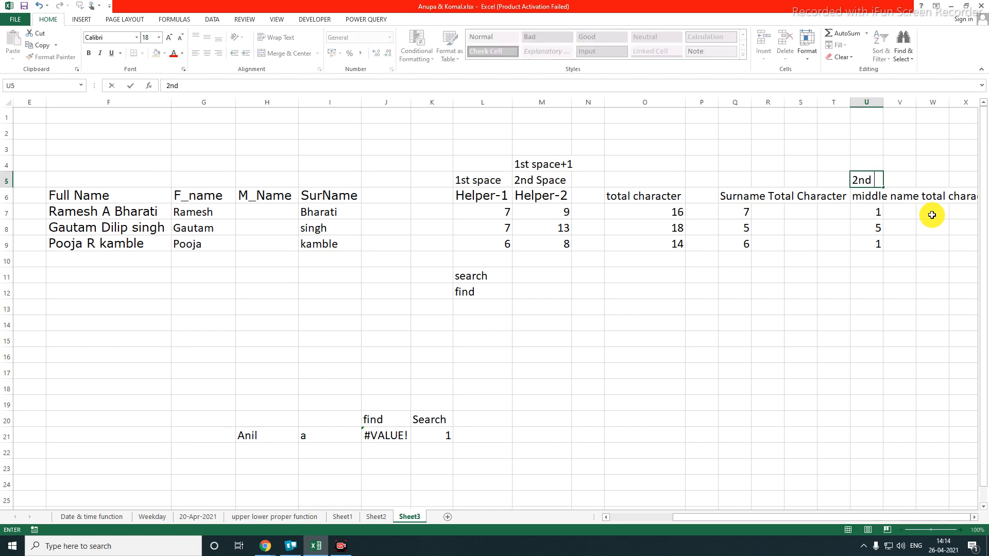
{"action": "type", "text": "space - 1st space"}
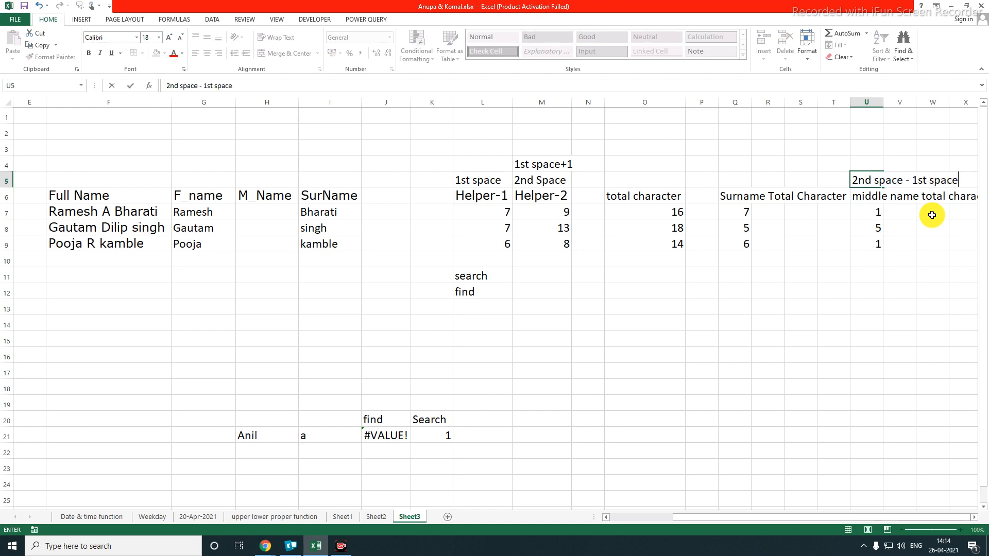
{"action": "type", "text": ")"}
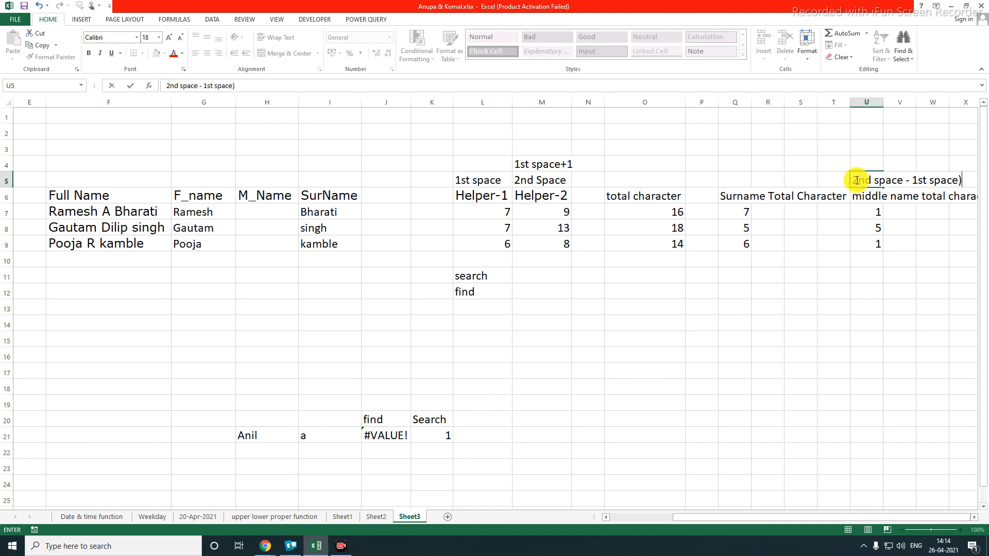
{"action": "left_click", "coordinate": [884, 187]}
{"action": "key", "text": "Home"}
{"action": "type", "text": "("}
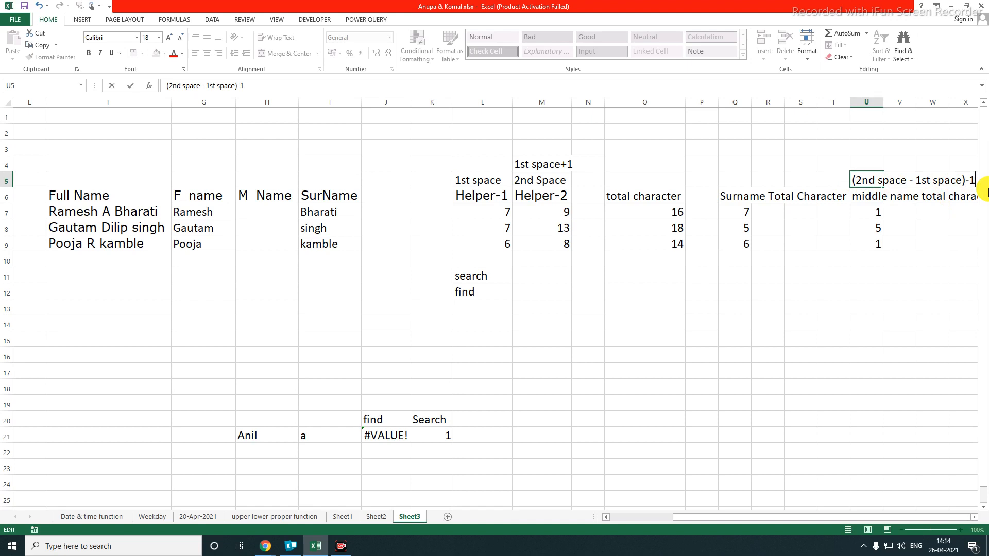
{"action": "type", "text": "-1"}
{"action": "key", "text": "Return"}
{"action": "left_click", "coordinate": [865, 219]}
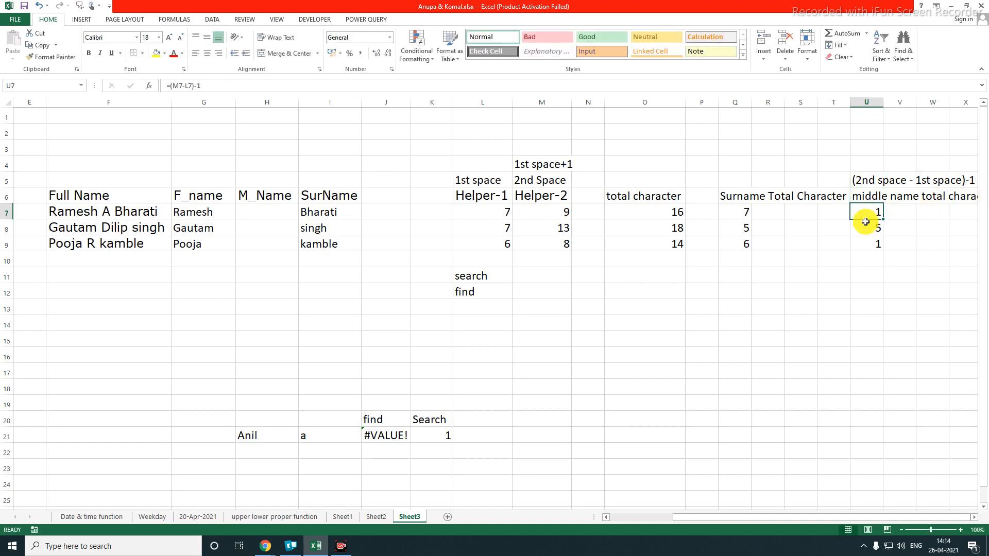
{"action": "key", "text": "Left"}
{"action": "key", "text": "Left"}
{"action": "key", "text": "Left"}
{"action": "key", "text": "Left"}
{"action": "key", "text": "Left"}
{"action": "key", "text": "Left"}
{"action": "key", "text": "Left"}
{"action": "key", "text": "Left"}
{"action": "key", "text": "Left"}
{"action": "key", "text": "Left"}
{"action": "key", "text": "Left"}
{"action": "key", "text": "Left"}
{"action": "key", "text": "Left"}
{"action": "key", "text": "Left"}
{"action": "key", "text": "Left"}
{"action": "key", "text": "Left"}
{"action": "key", "text": "Left"}
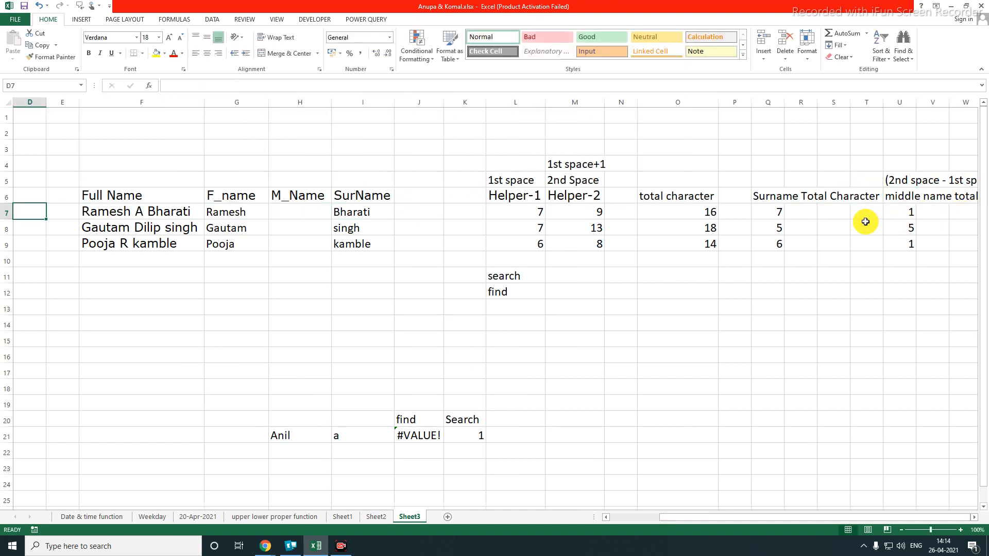
Enter =MID(F7,L7,U7) in H7 using F7, L7 and U7 as arguments
{"action": "key", "text": "Right"}
{"action": "key", "text": "Right"}
{"action": "key", "text": "Right"}
{"action": "key", "text": "Right"}
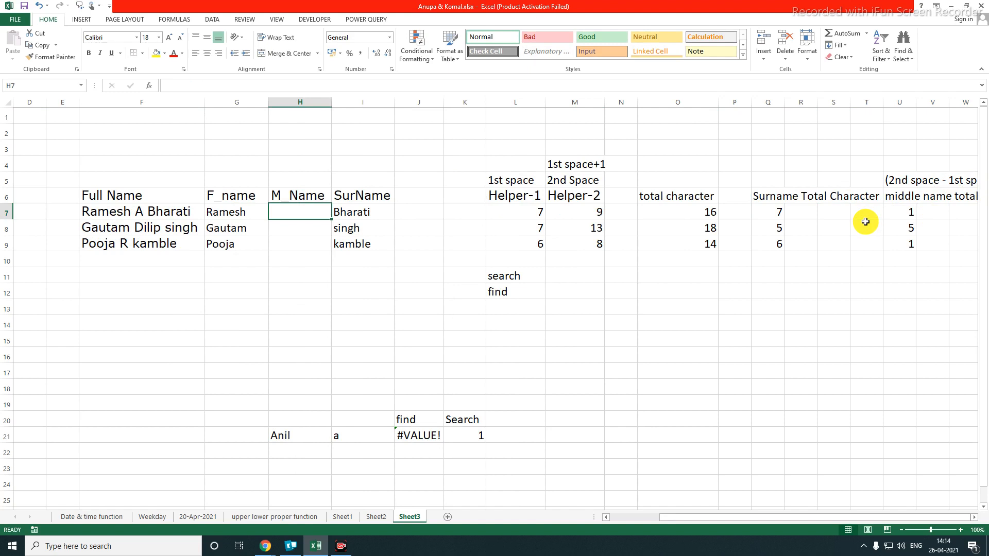
{"action": "type", "text": "=mid"}
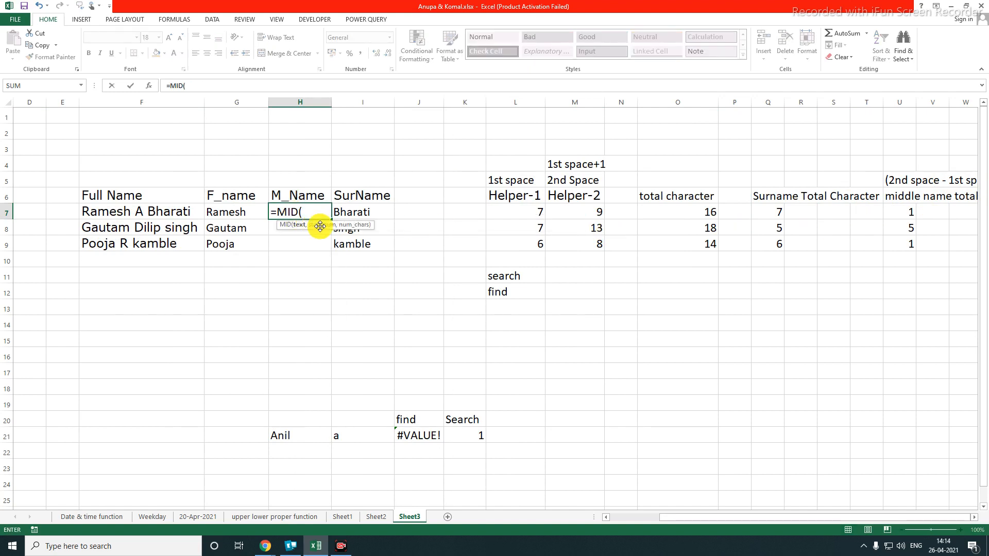
{"action": "left_click_drag", "start_coordinate": [320, 224], "coordinate": [310, 294]}
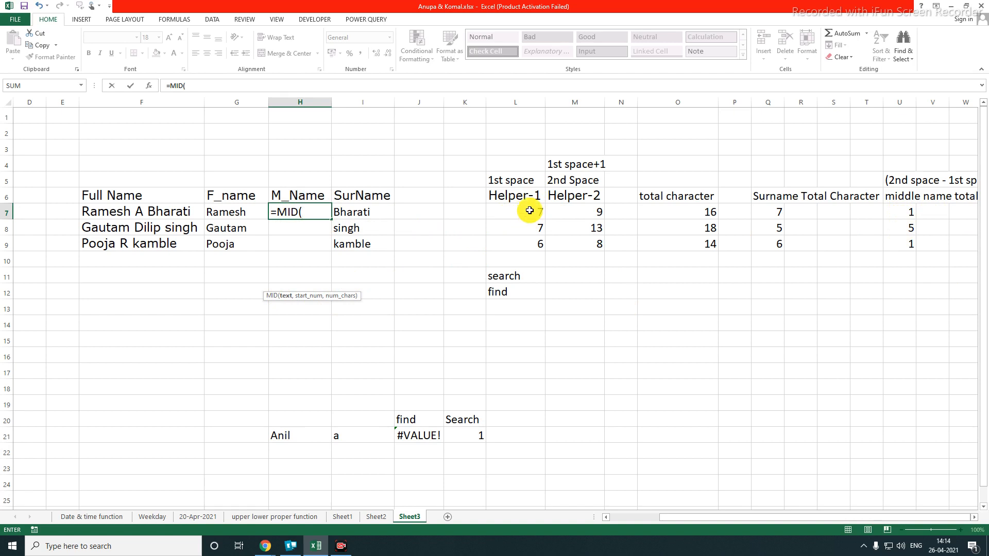
{"action": "left_click", "coordinate": [116, 210]}
{"action": "type", "text": ","}
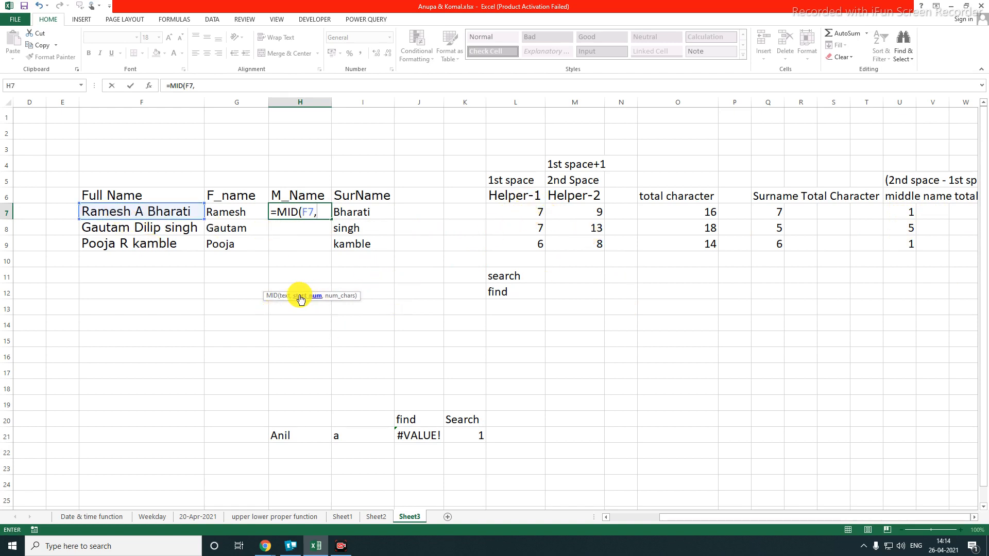
{"action": "left_click", "coordinate": [515, 213]}
{"action": "type", "text": ","}
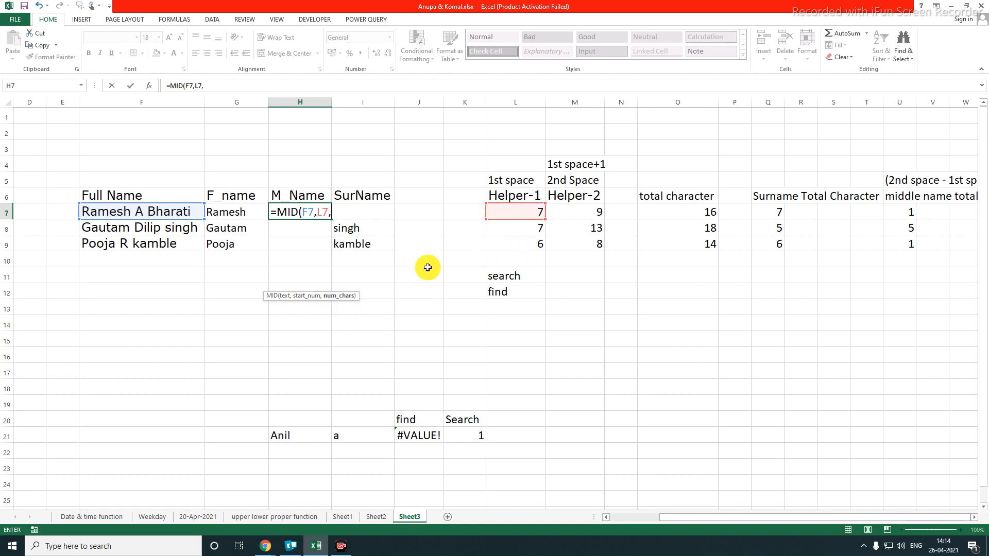
{"action": "left_click", "coordinate": [909, 213]}
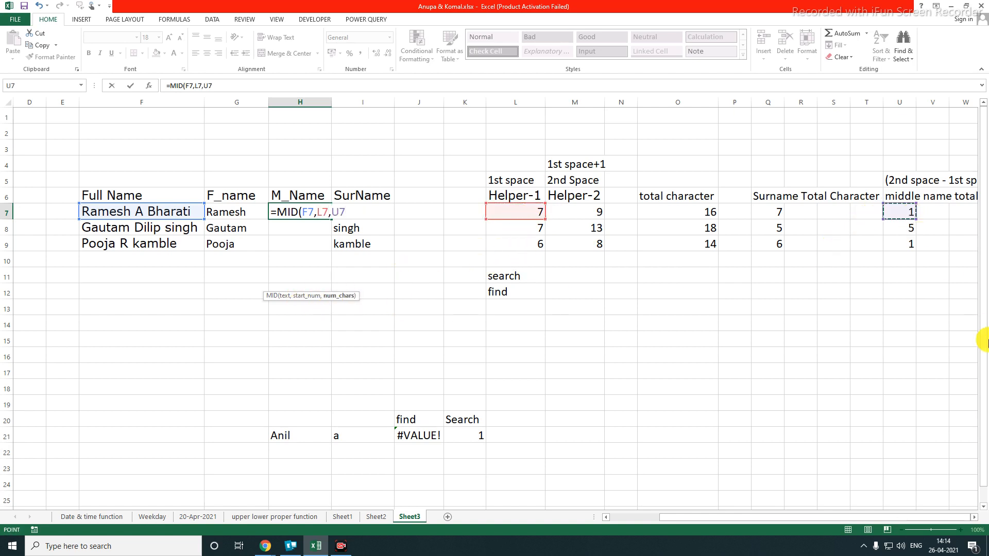
{"action": "type", "text": ")"}
{"action": "key", "text": "Return"}
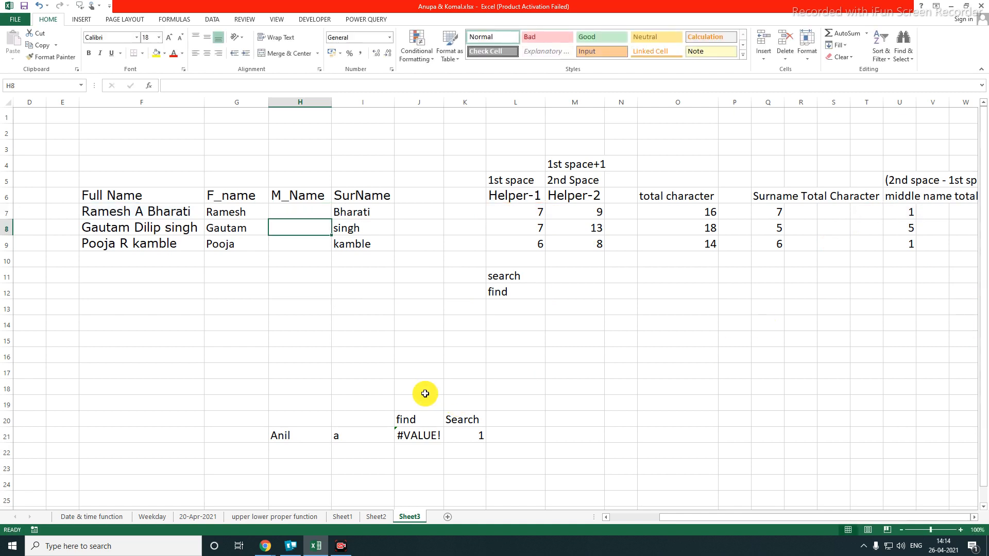
Correct H7's formula to =MID(F7,L7+1,U7) so it returns A
{"action": "left_click", "coordinate": [304, 213]}
{"action": "double_click", "coordinate": [307, 213]}
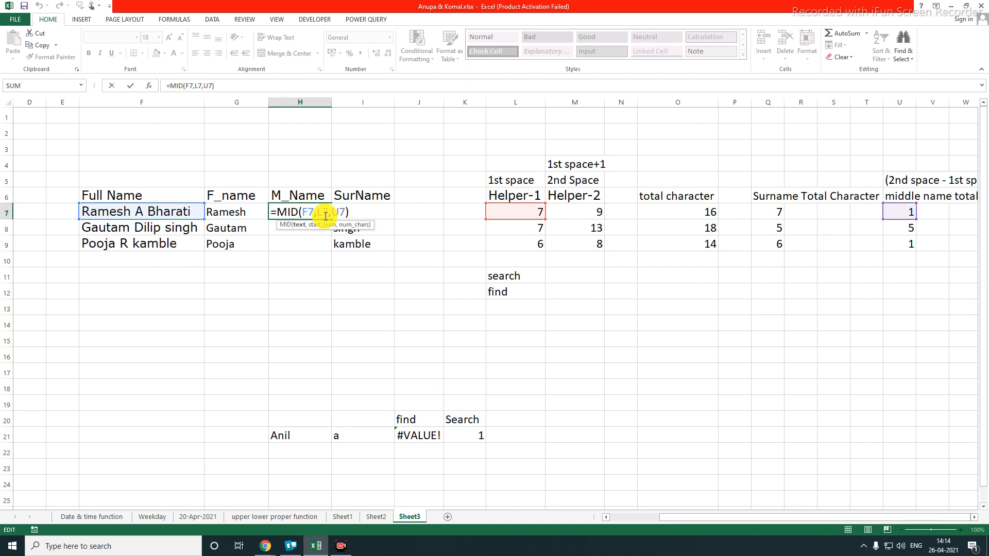
{"action": "key", "text": "Return"}
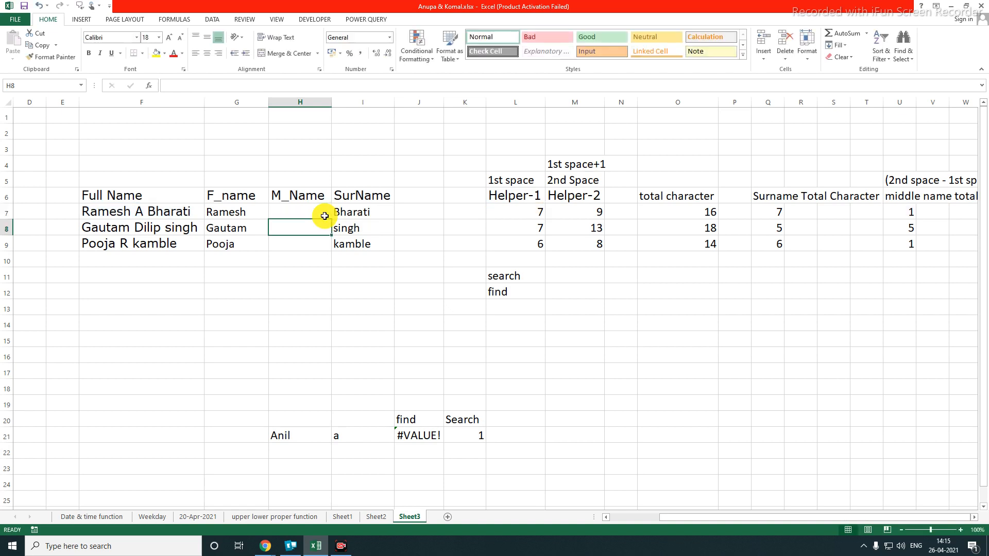
{"action": "double_click", "coordinate": [324, 214]}
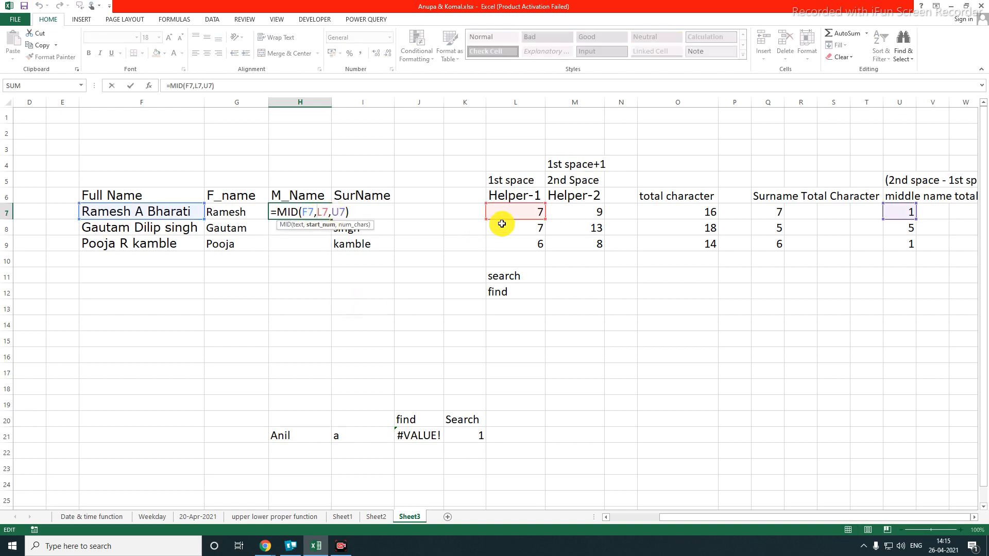
{"action": "left_click", "coordinate": [330, 215]}
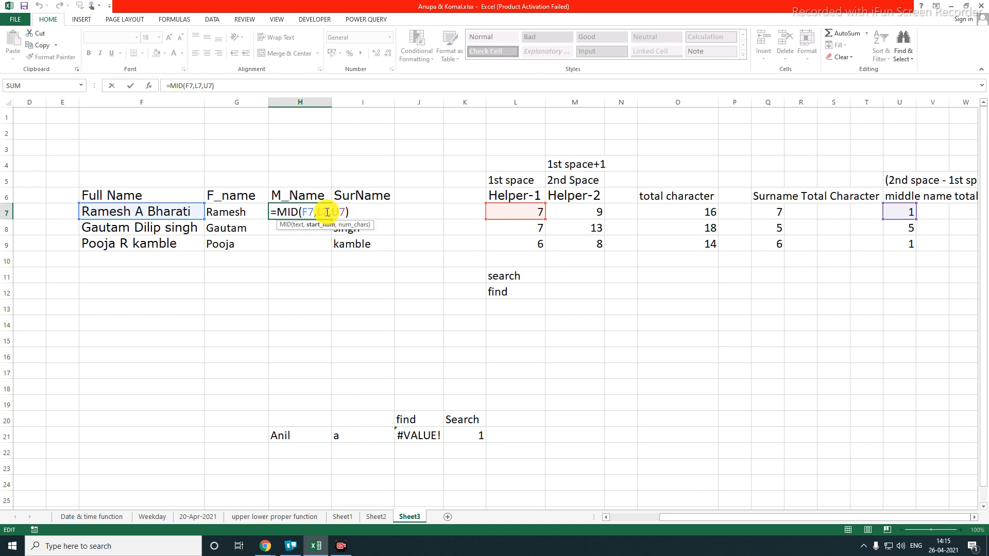
{"action": "type", "text": "+1"}
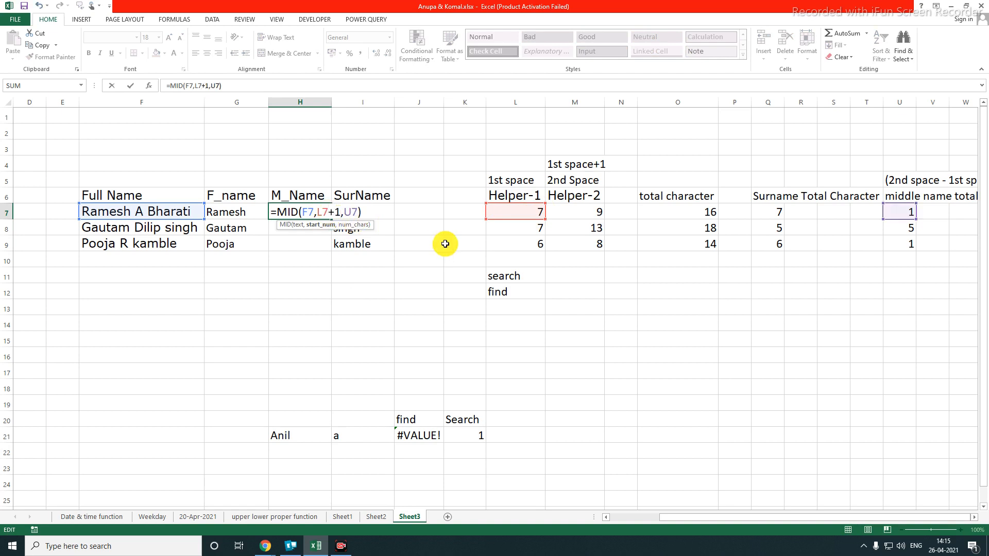
{"action": "key", "text": "Return"}
{"action": "left_click", "coordinate": [287, 212]}
{"action": "double_click", "coordinate": [303, 211]}
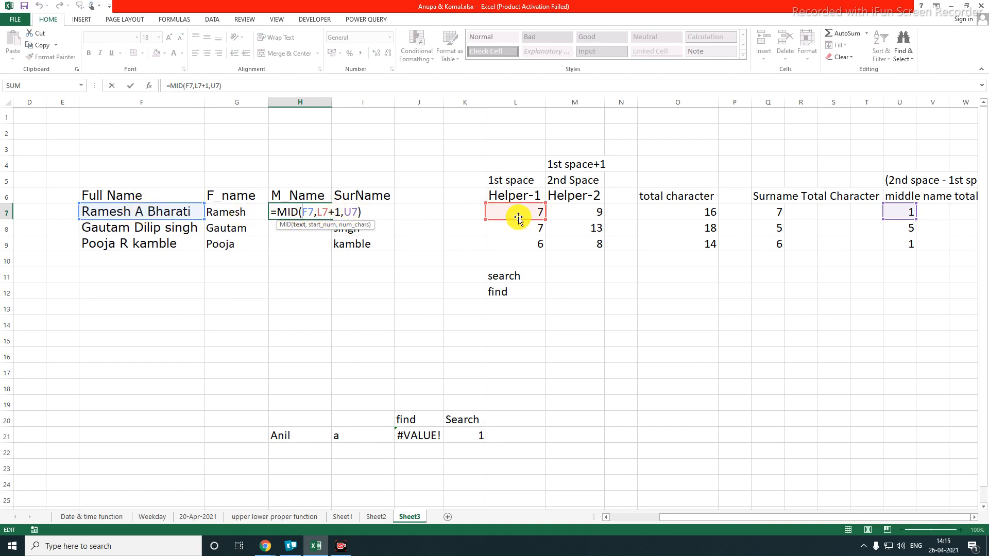
{"action": "key", "text": "Return"}
Fill the MID formula down to H9 and apply all borders to F6:I9
{"action": "left_click", "coordinate": [317, 213]}
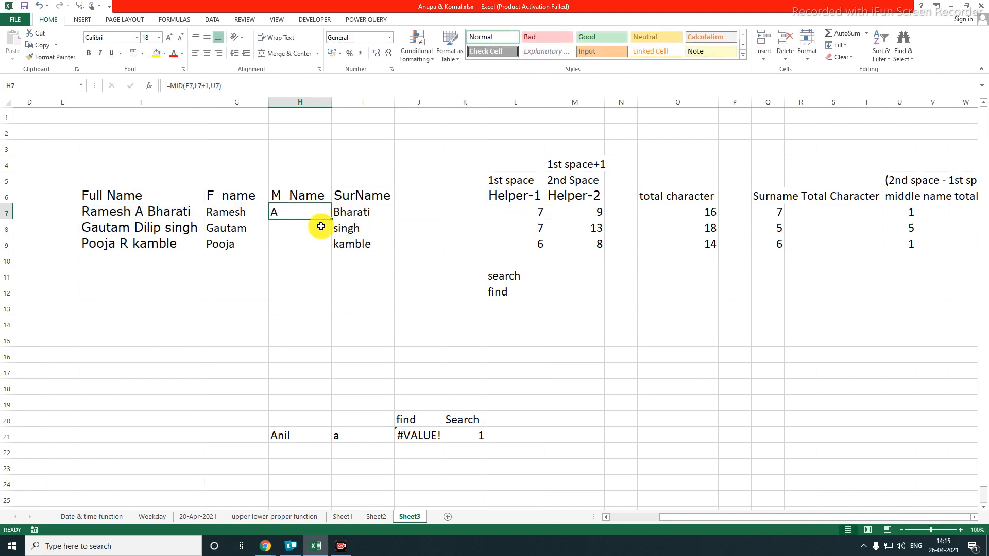
{"action": "left_click_drag", "start_coordinate": [330, 219], "coordinate": [328, 254]}
{"action": "left_click_drag", "start_coordinate": [289, 212], "coordinate": [289, 249]}
{"action": "left_click_drag", "start_coordinate": [144, 199], "coordinate": [347, 249]}
{"action": "key", "text": "alt"}
{"action": "key", "text": "b"}
{"action": "key", "text": "a"}
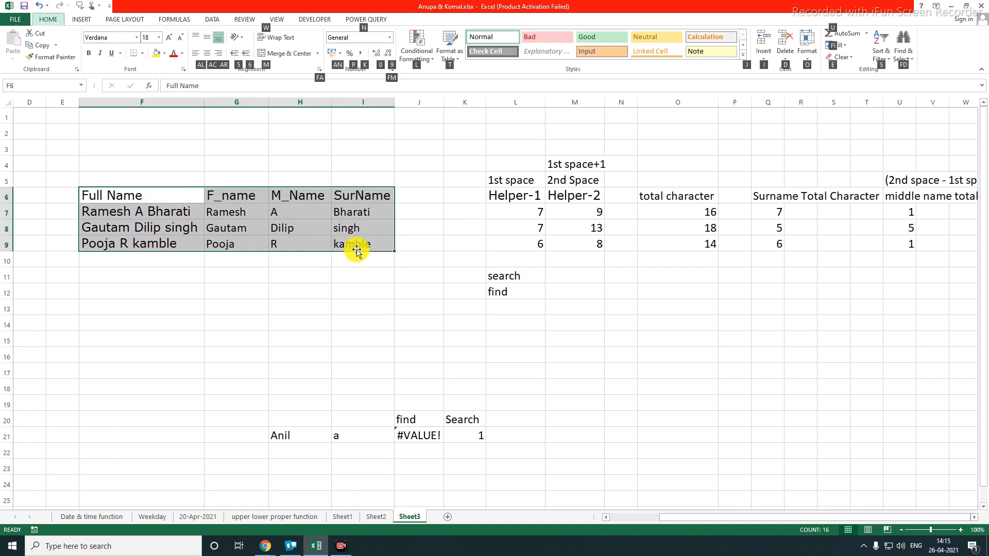
{"action": "left_click", "coordinate": [243, 335]}
Fill the table's header row yellow and recheck H7's =MID(F7,L7+1,U7)
{"action": "left_click_drag", "start_coordinate": [131, 195], "coordinate": [357, 196]}
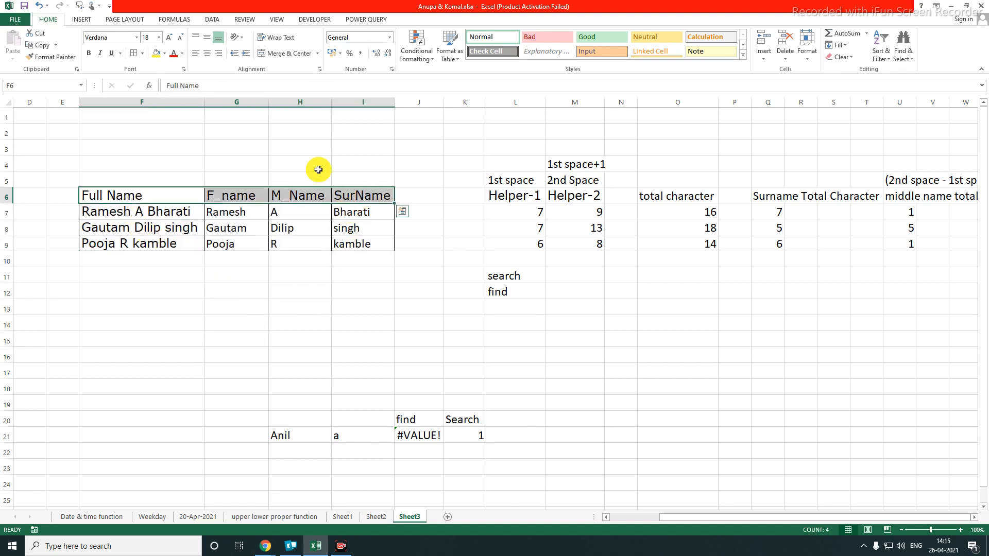
{"action": "left_click", "coordinate": [157, 53]}
{"action": "left_click", "coordinate": [249, 291]}
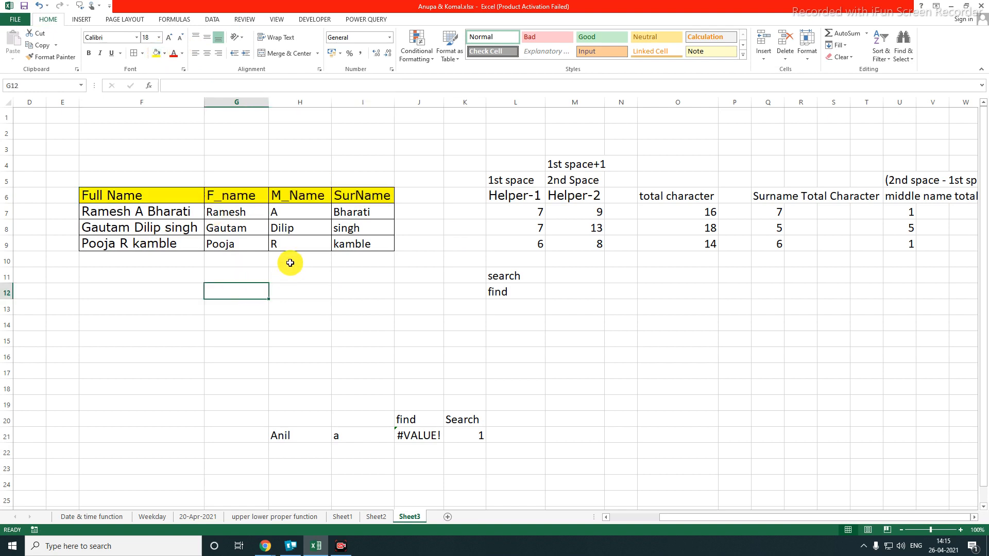
{"action": "left_click", "coordinate": [291, 211]}
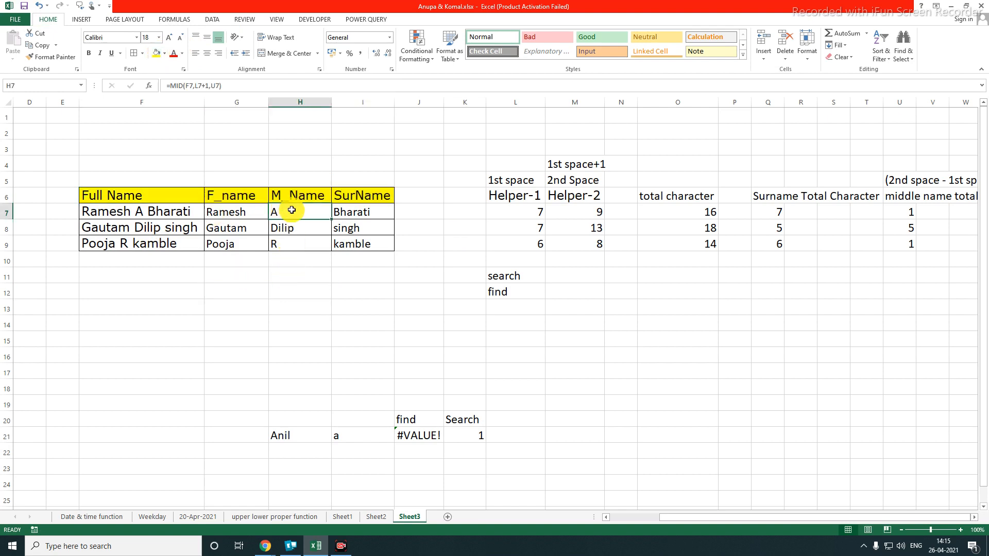
{"action": "double_click", "coordinate": [292, 210]}
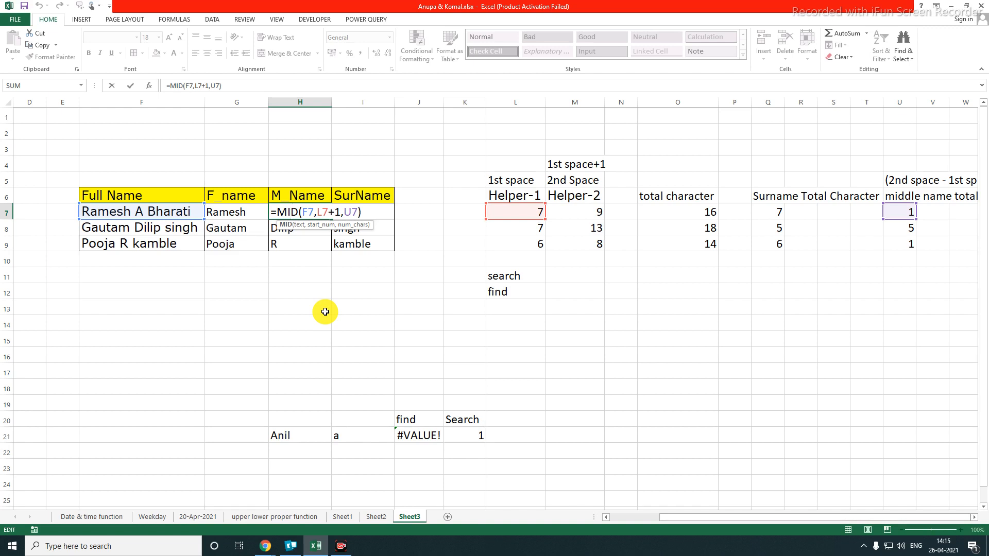
{"action": "key", "text": "Return"}
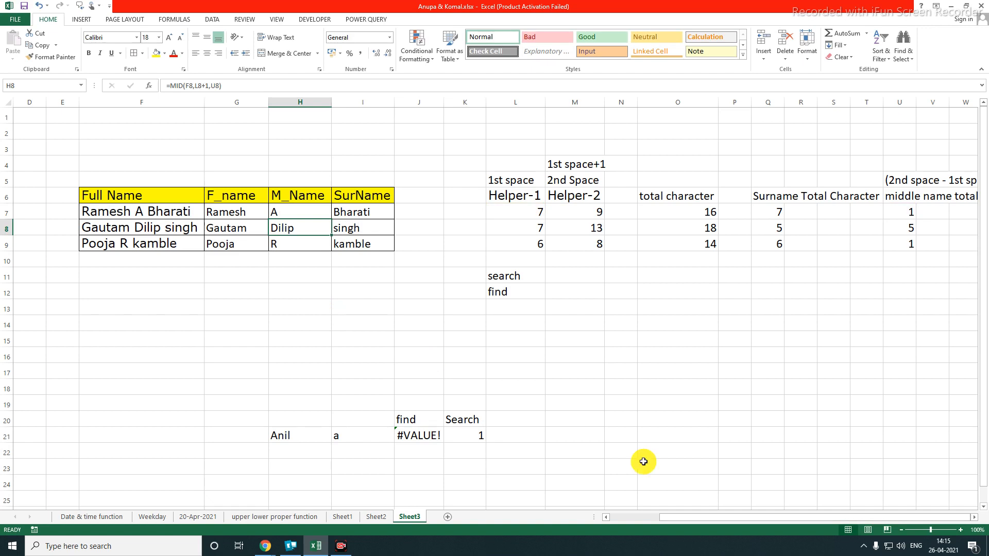
{"action": "left_click_drag", "start_coordinate": [685, 517], "coordinate": [650, 520]}
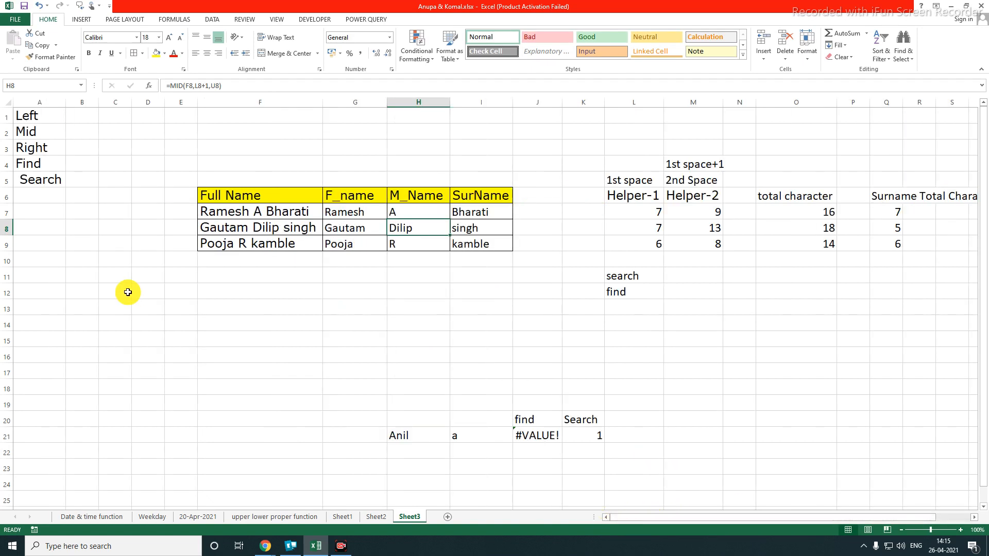
Review the split mcti codes on Sheet2, then return to Sheet1
{"action": "left_click_drag", "start_coordinate": [32, 116], "coordinate": [33, 181]}
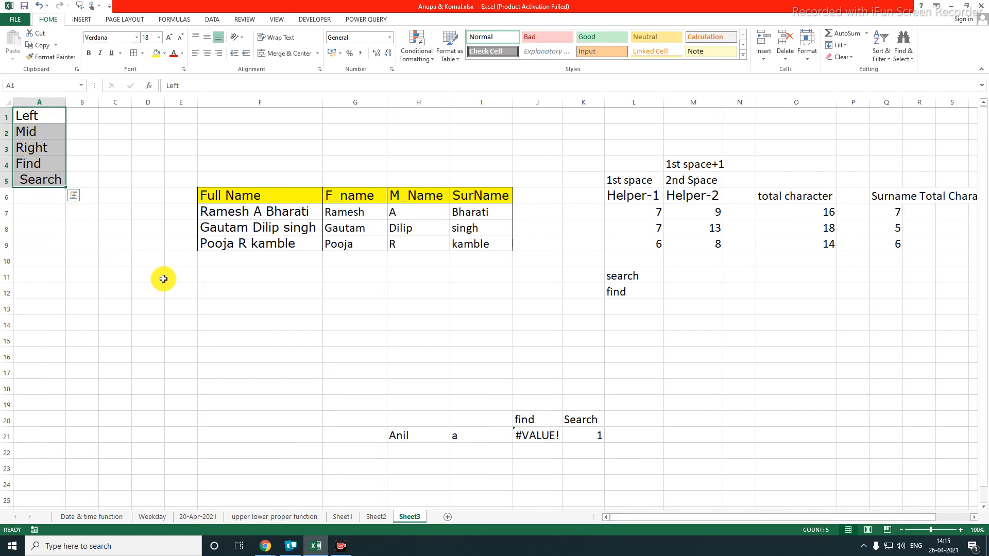
{"action": "left_click", "coordinate": [376, 517]}
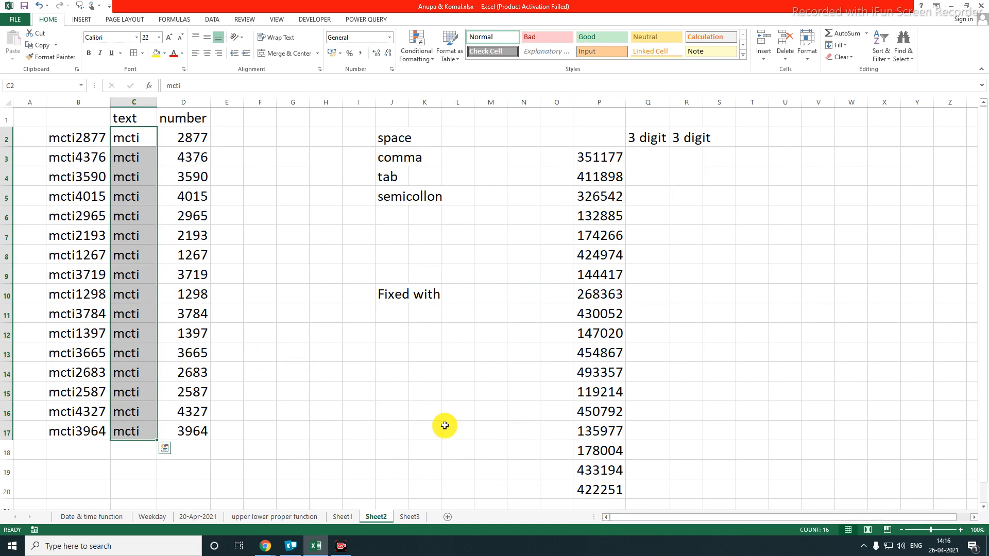
{"action": "left_click", "coordinate": [306, 309]}
{"action": "key", "text": "Left"}
{"action": "key", "text": "Left"}
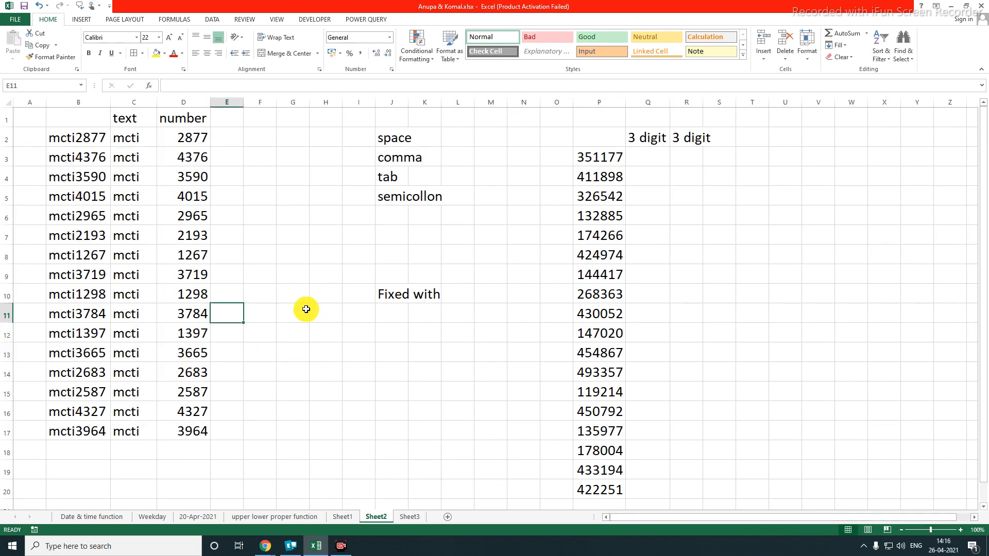
{"action": "key", "text": "Home"}
{"action": "key", "text": "Up"}
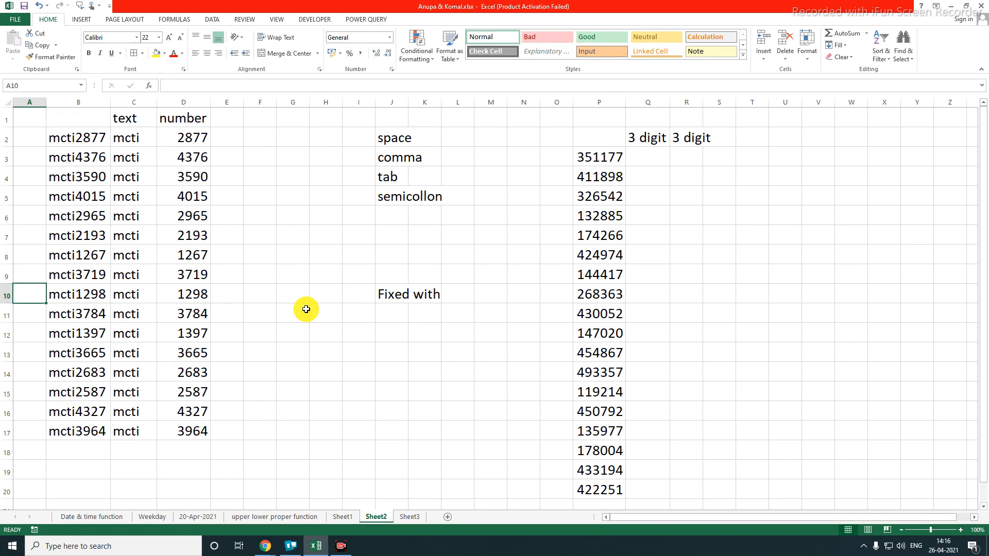
{"action": "left_click", "coordinate": [341, 516]}
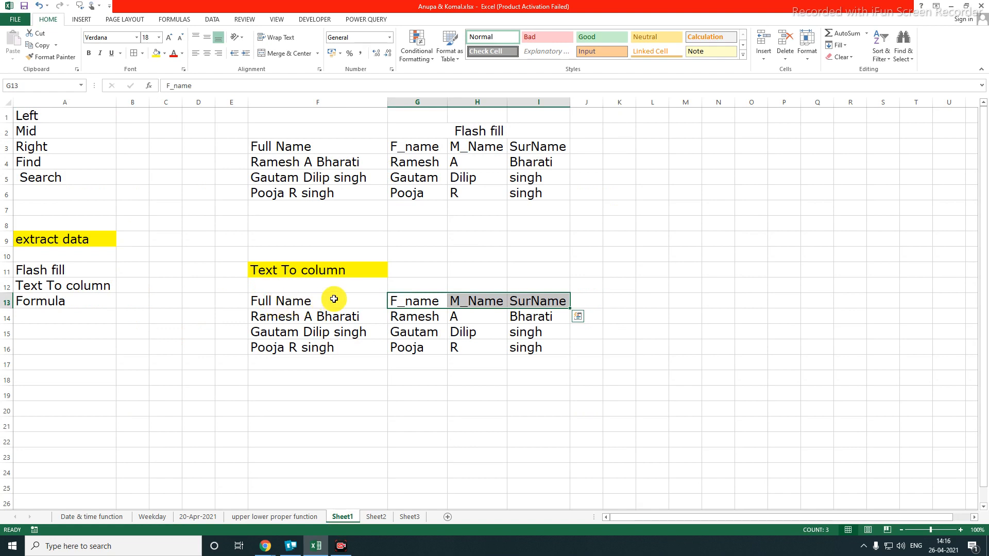
Type the heading 'delimeter' in A18
{"action": "left_click", "coordinate": [85, 378]}
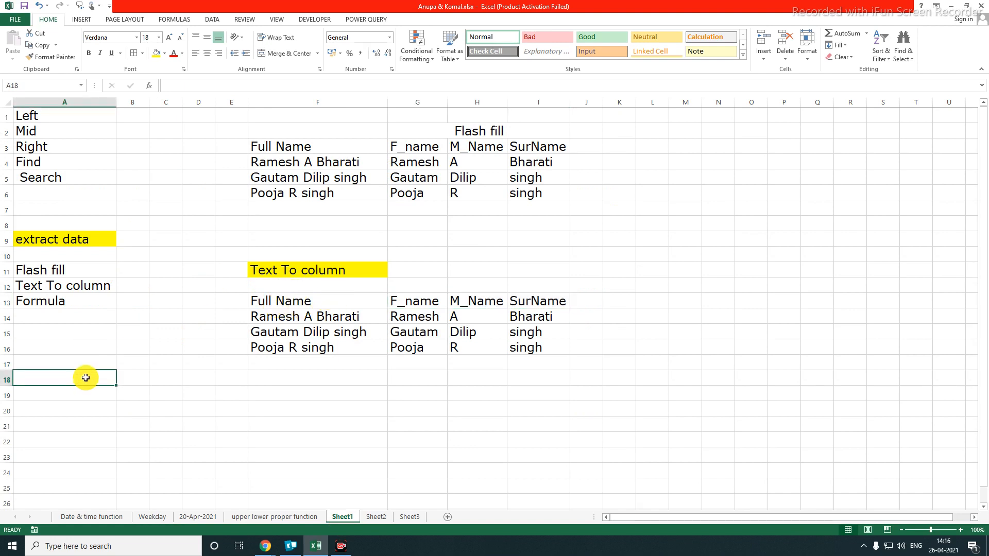
{"action": "type", "text": "Delim"}
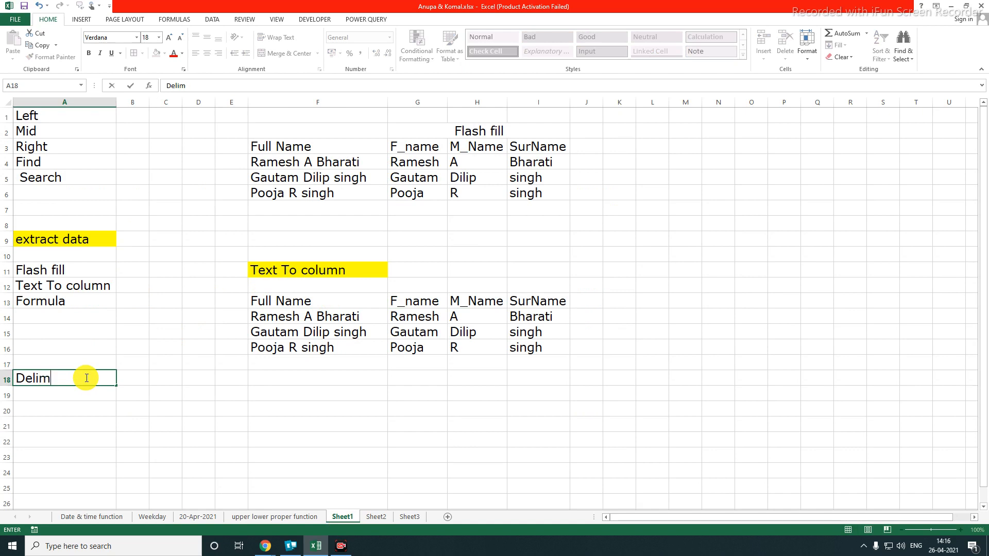
{"action": "key", "text": "BackSpace"}
{"action": "key", "text": "BackSpace"}
{"action": "key", "text": "BackSpace"}
{"action": "key", "text": "BackSpace"}
{"action": "type", "text": "de"}
{"action": "key", "text": "BackSpace"}
{"action": "key", "text": "BackSpace"}
{"action": "type", "text": "delimeter"}
{"action": "key", "text": "Return"}
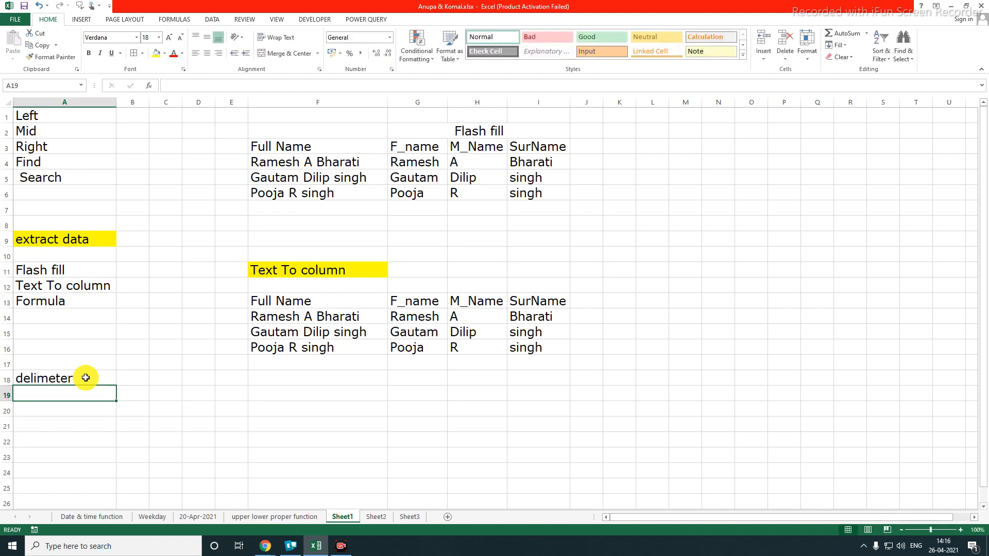
{"action": "key", "text": "Return"}
List the delimiter options space, tab, collon, semicollon and other below it
{"action": "type", "text": "space"}
{"action": "key", "text": "Return"}
{"action": "type", "text": "tab"}
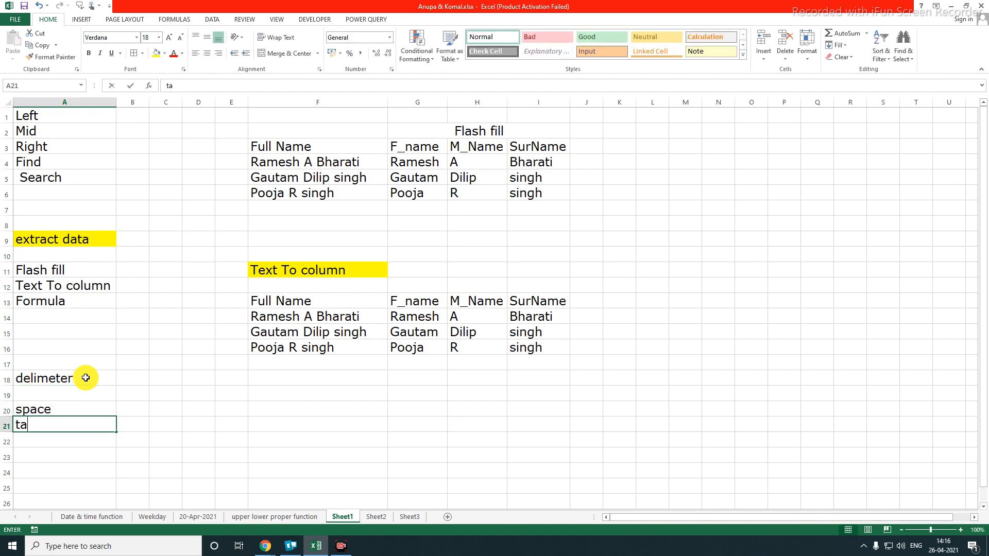
{"action": "key", "text": "Return"}
{"action": "type", "text": "collon"}
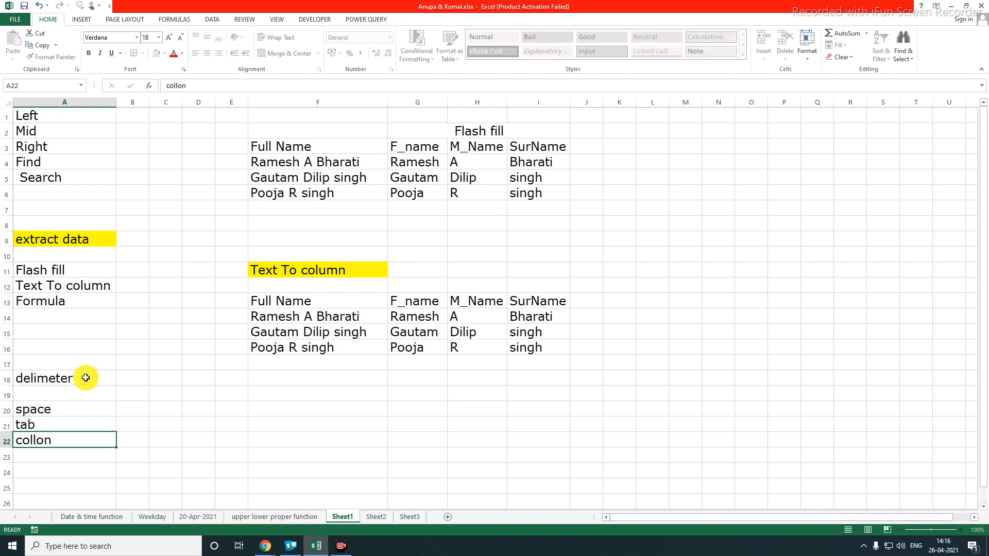
{"action": "key", "text": "Return"}
{"action": "type", "text": "semi"}
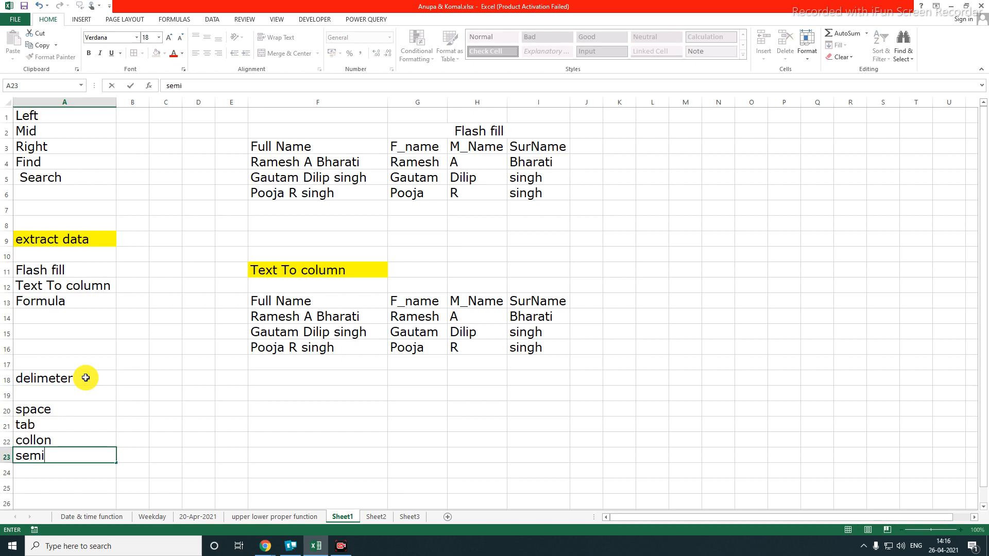
{"action": "type", "text": "collon"}
{"action": "key", "text": "Return"}
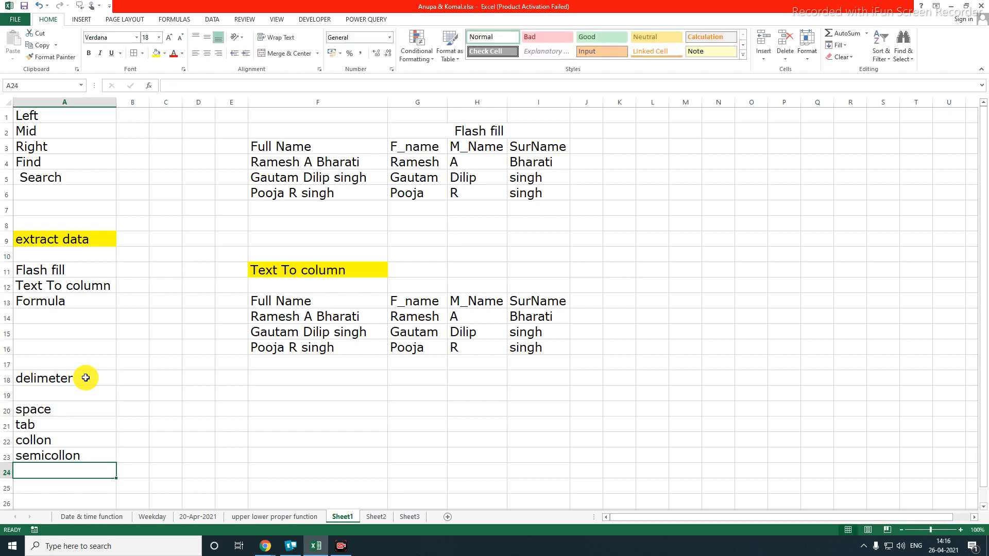
{"action": "type", "text": "other"}
{"action": "key", "text": "Return"}
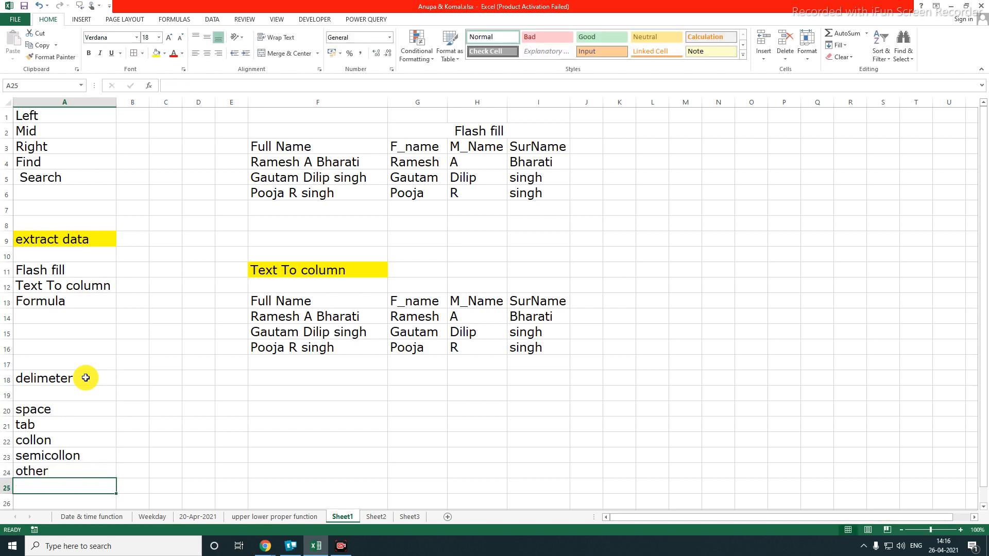
{"action": "key", "text": "Return"}
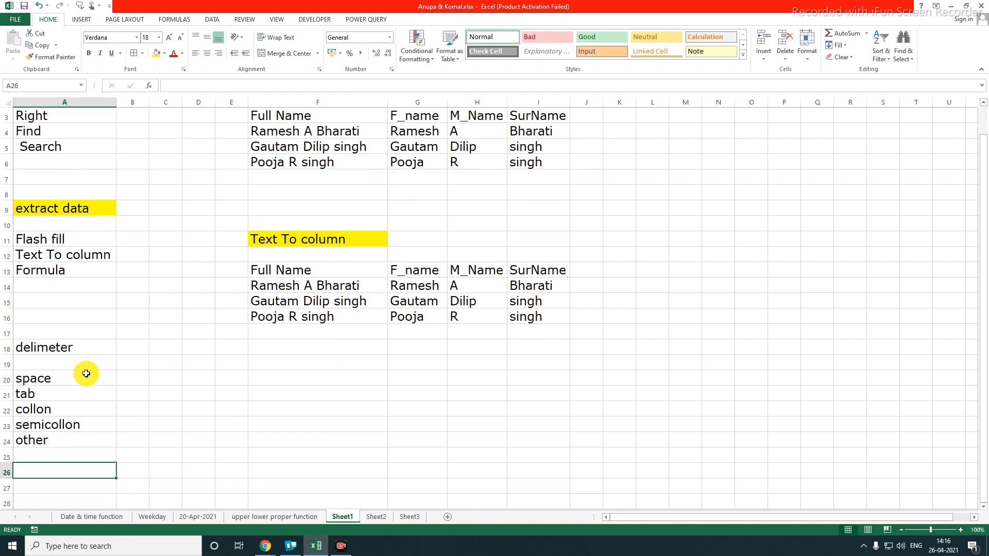
Add the notes 'fixed with' and 'select as per your choise'
{"action": "type", "text": "fixed with"}
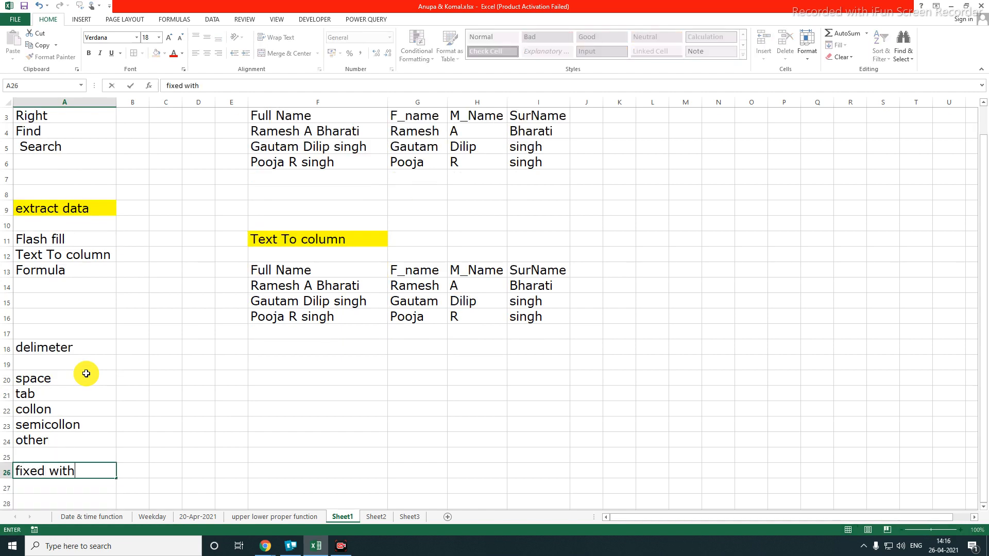
{"action": "key", "text": "Return"}
{"action": "key", "text": "Return"}
{"action": "key", "text": "Up"}
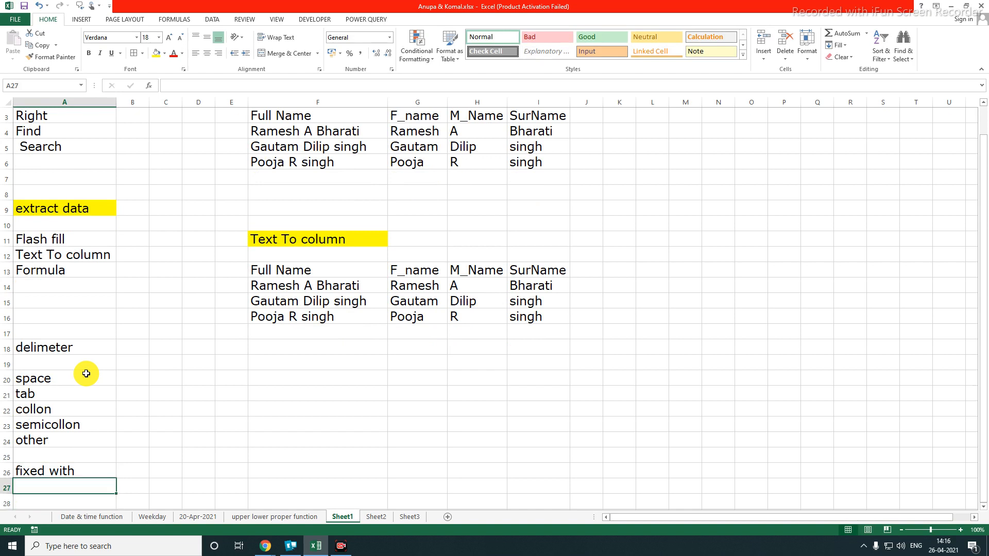
{"action": "type", "text": "select"}
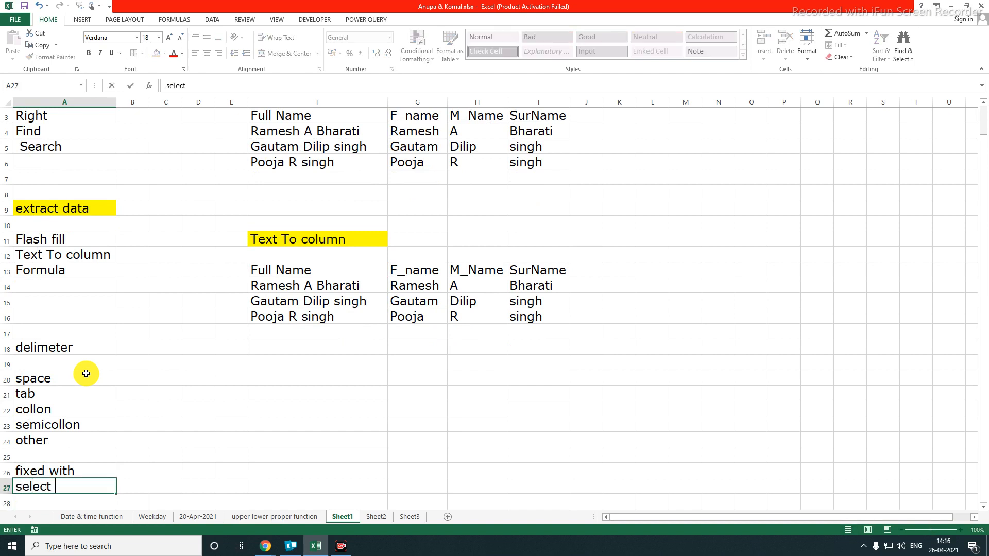
{"action": "type", "text": " as per "}
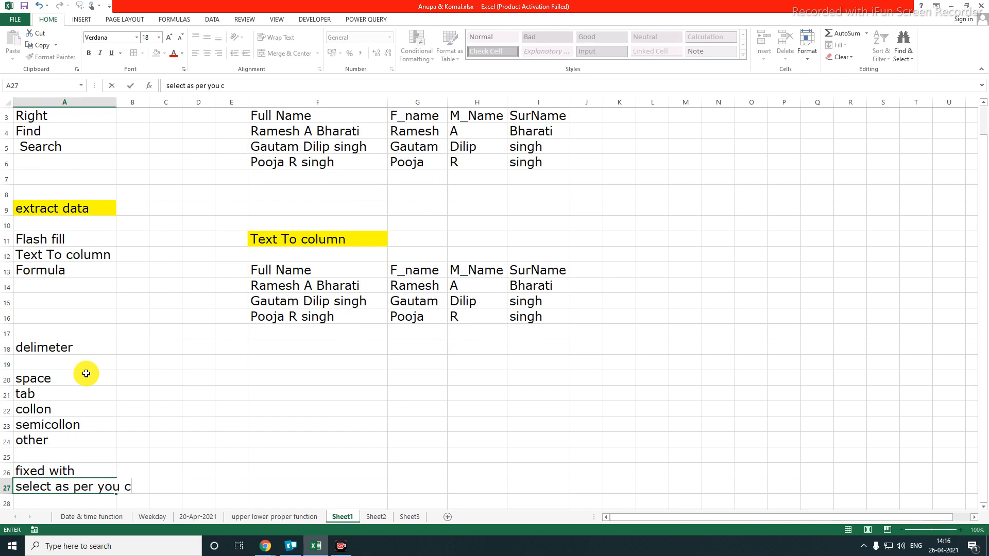
{"action": "type", "text": "your coid"}
{"action": "key", "text": "BackSpace"}
{"action": "key", "text": "BackSpace"}
{"action": "type", "text": "hoise"}
{"action": "key", "text": "Return"}
{"action": "left_click", "coordinate": [228, 422]}
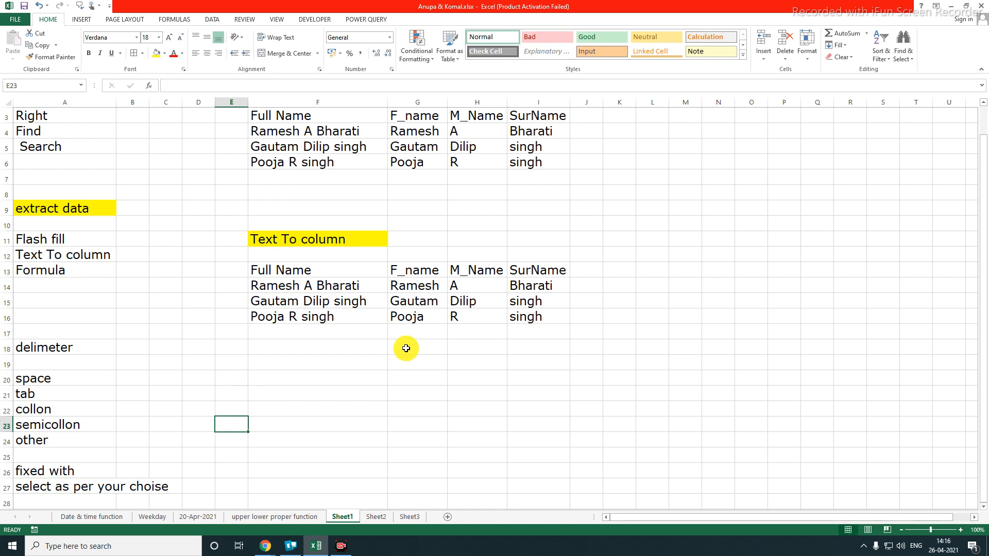
{"action": "scroll", "coordinate": [405, 348], "scroll_direction": "up", "scroll_amount": 1}
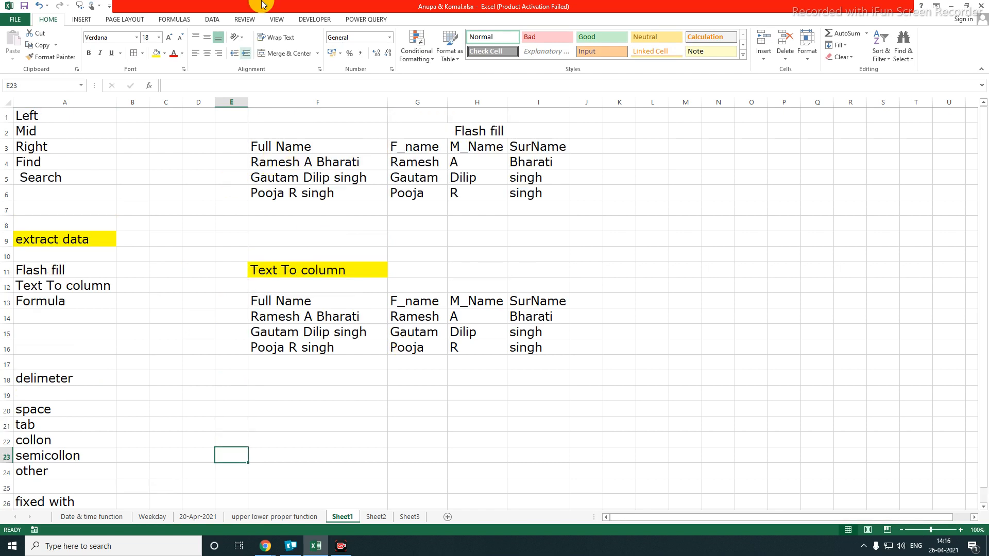
{"action": "left_click", "coordinate": [863, 546]}
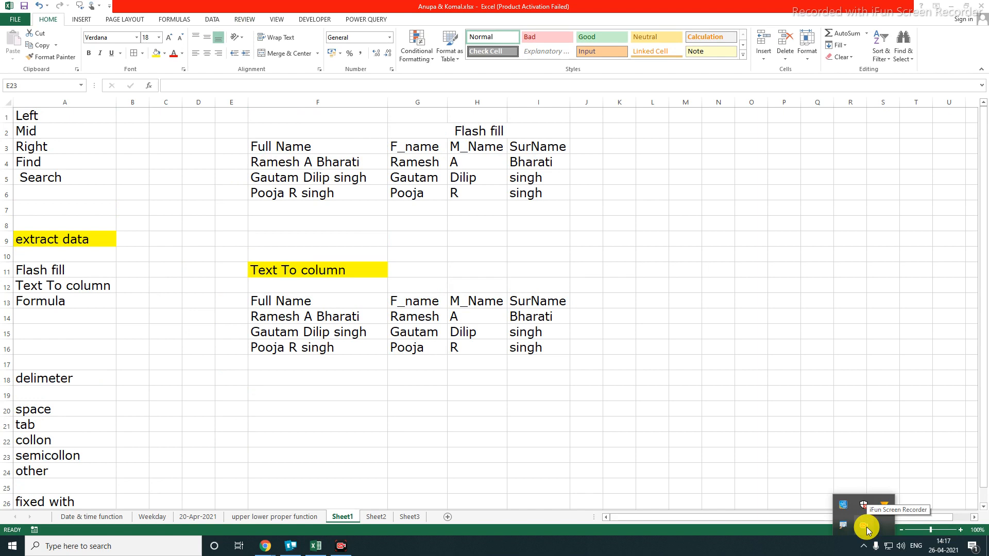
{"action": "right_click", "coordinate": [867, 530]}
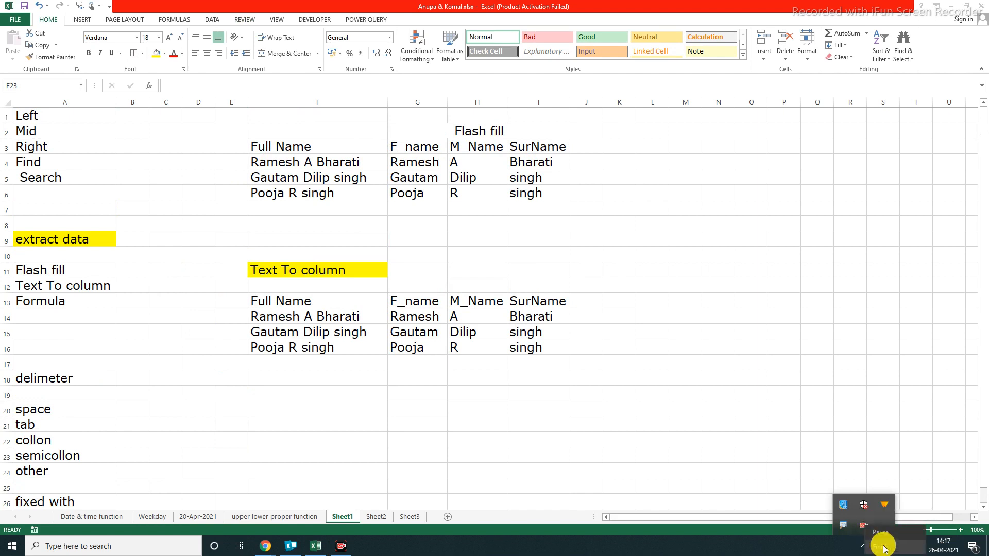